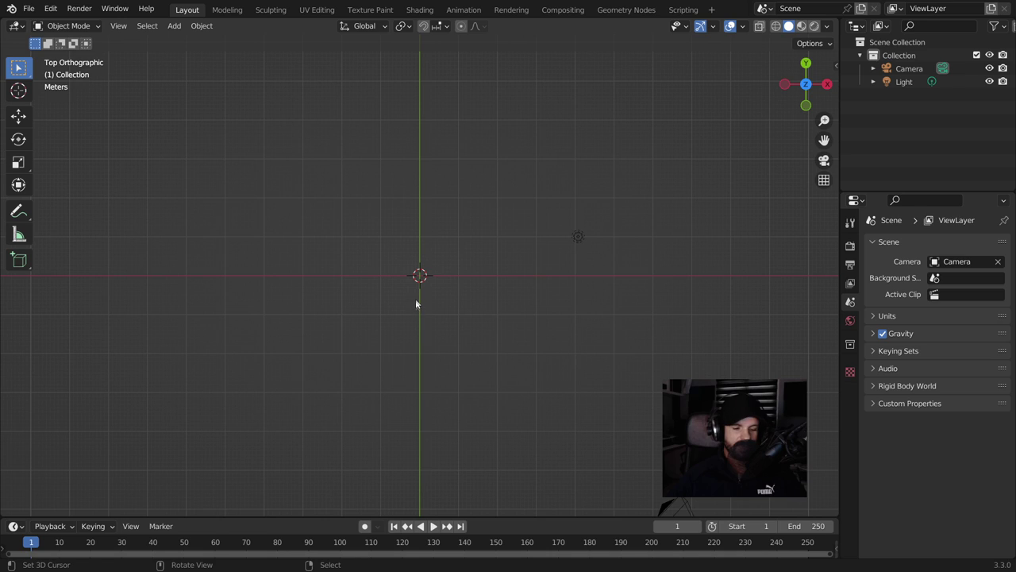
# Bring up the Shift+A Add menu in the scene holding only a camera and light
pyautogui.hotkey('shift', 'a')
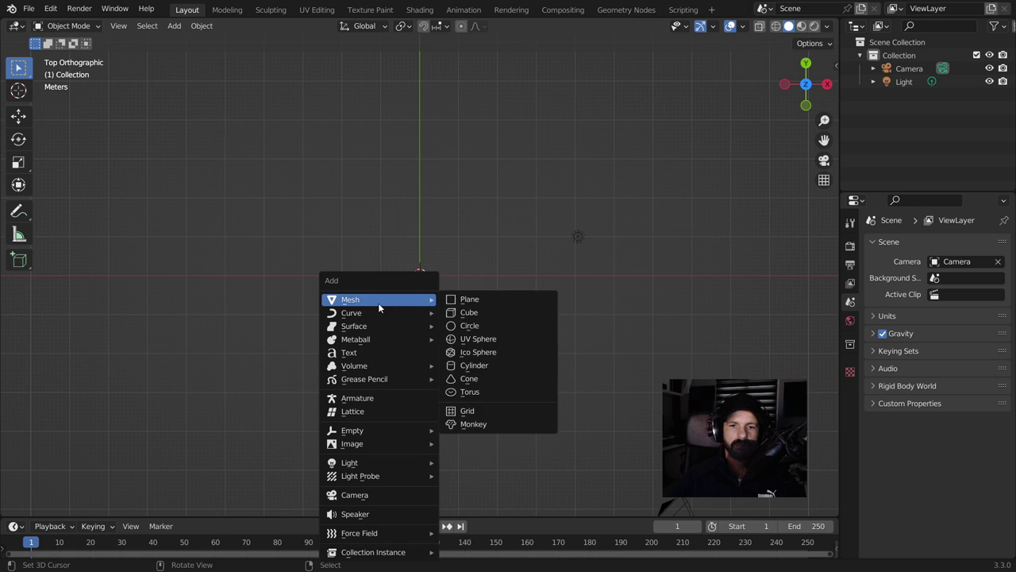
pyautogui.moveTo(351, 312)
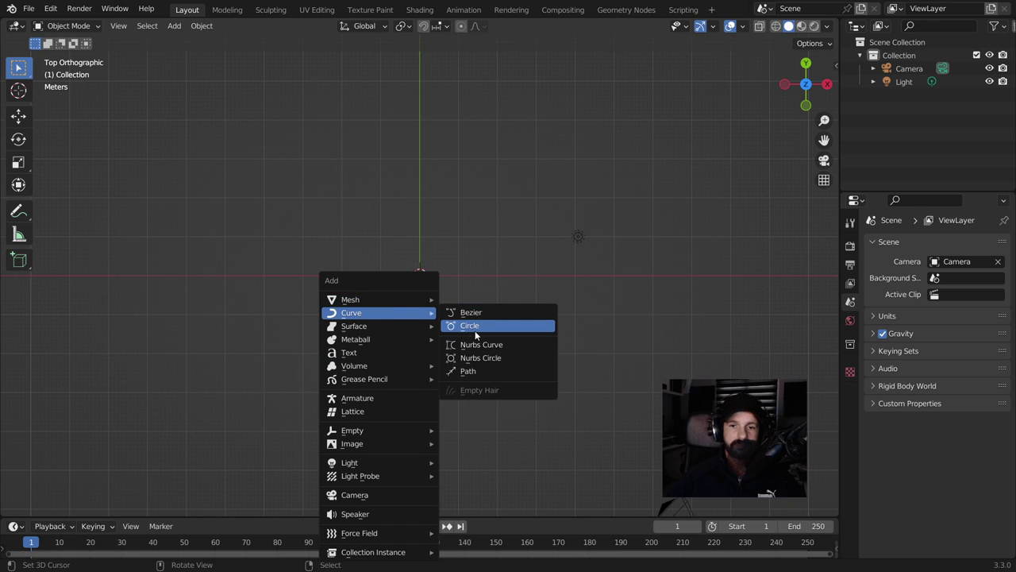
# Add a Bezier circle at the origin with a Screw modifier, viewed from the top
pyautogui.click(472, 329)
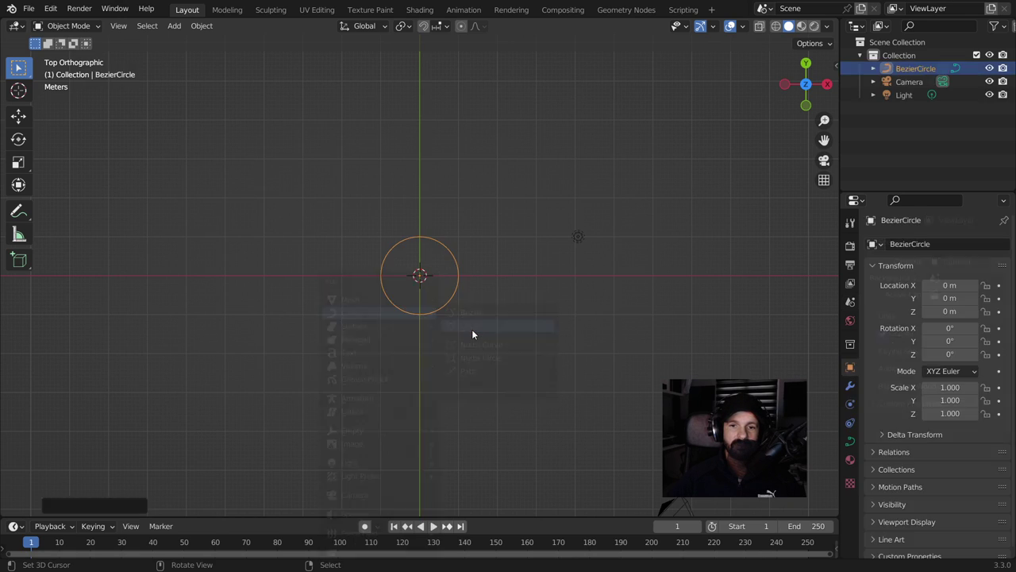
pyautogui.moveTo(466, 337); pyautogui.dragTo(456, 240, button='middle')
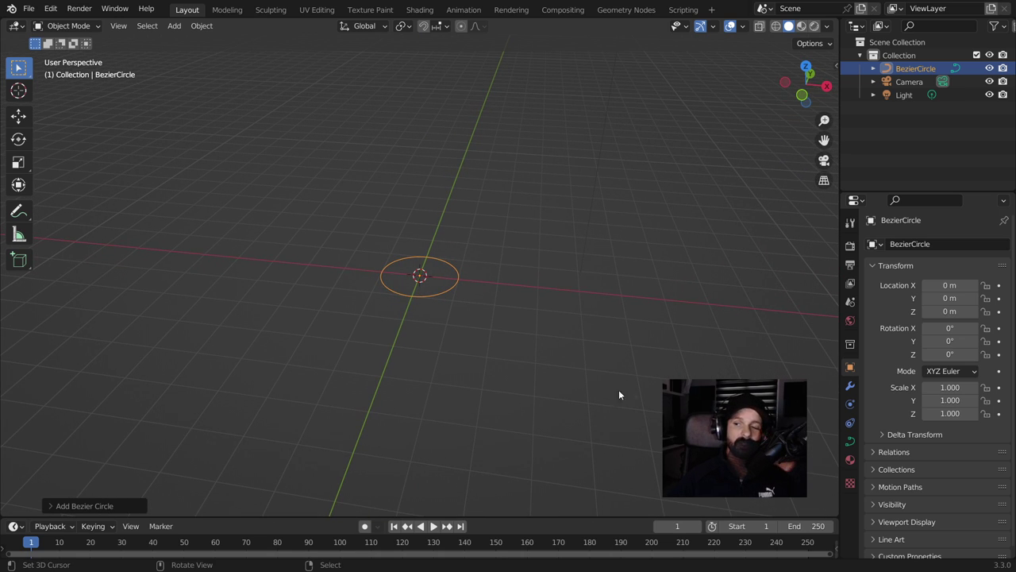
pyautogui.click(850, 386)
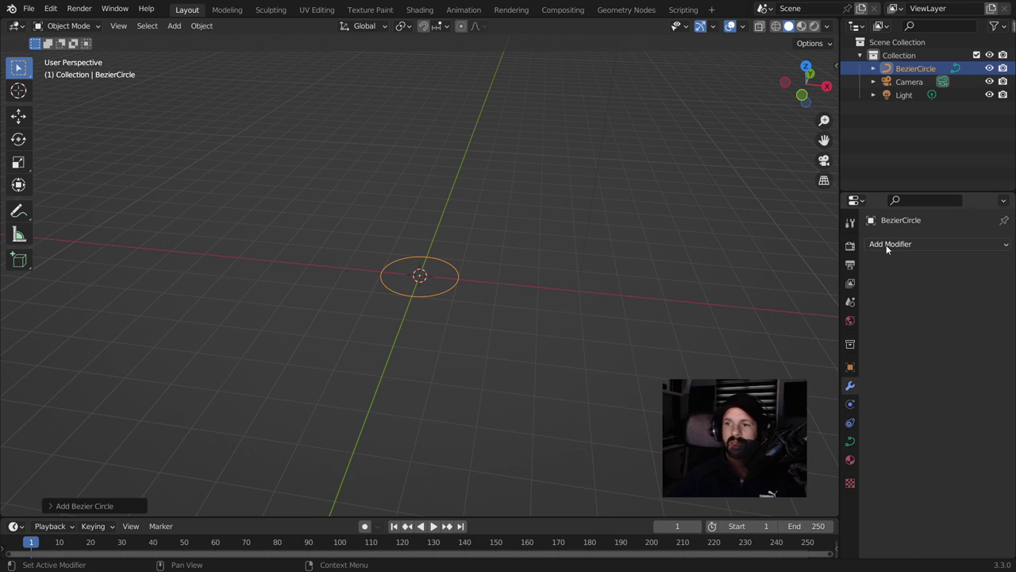
pyautogui.click(885, 244)
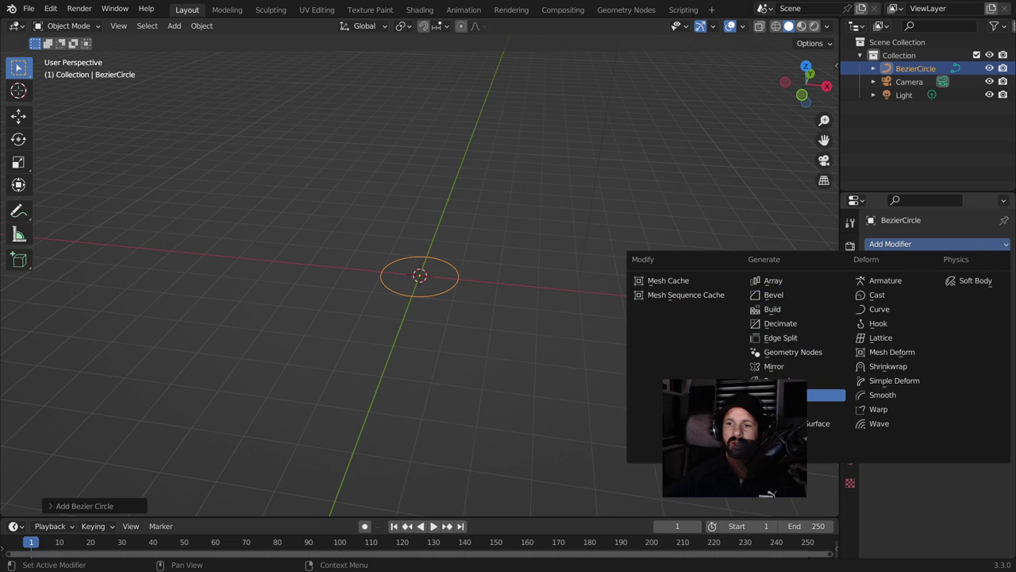
pyautogui.click(785, 394)
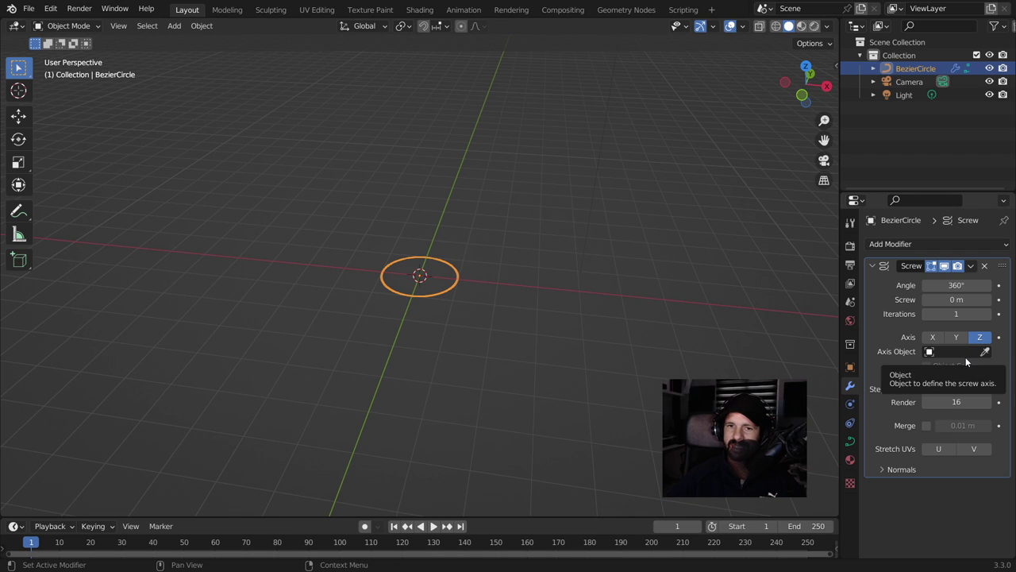
pyautogui.press('KP_7')
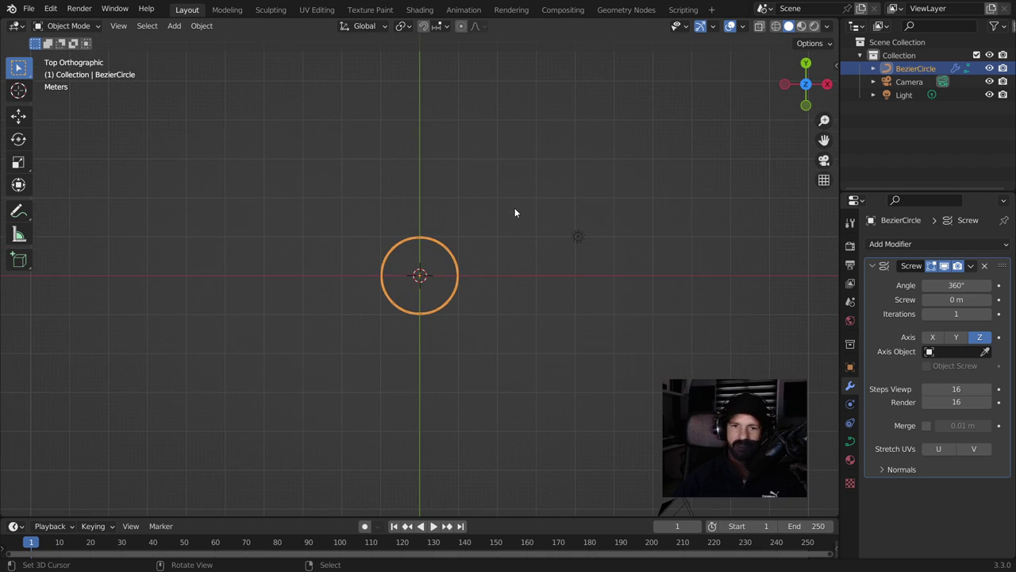
# Duplicate the circle in place as BezierCircle.001 and scale the copy to about 0.4
pyautogui.hotkey('shift', 'a')
pyautogui.press('Escape')
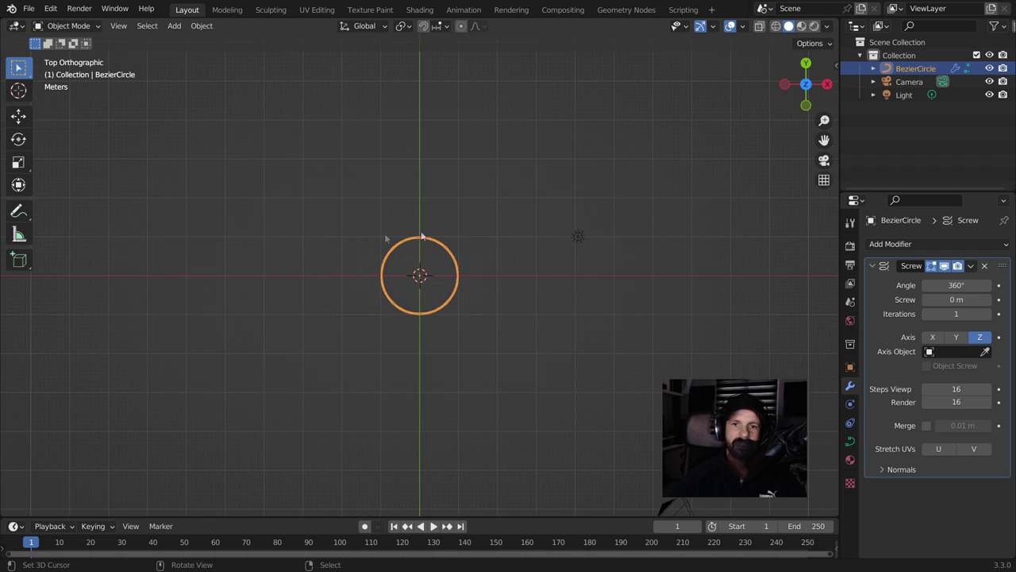
pyautogui.hotkey('shift', 'd')
pyautogui.click(461, 310)
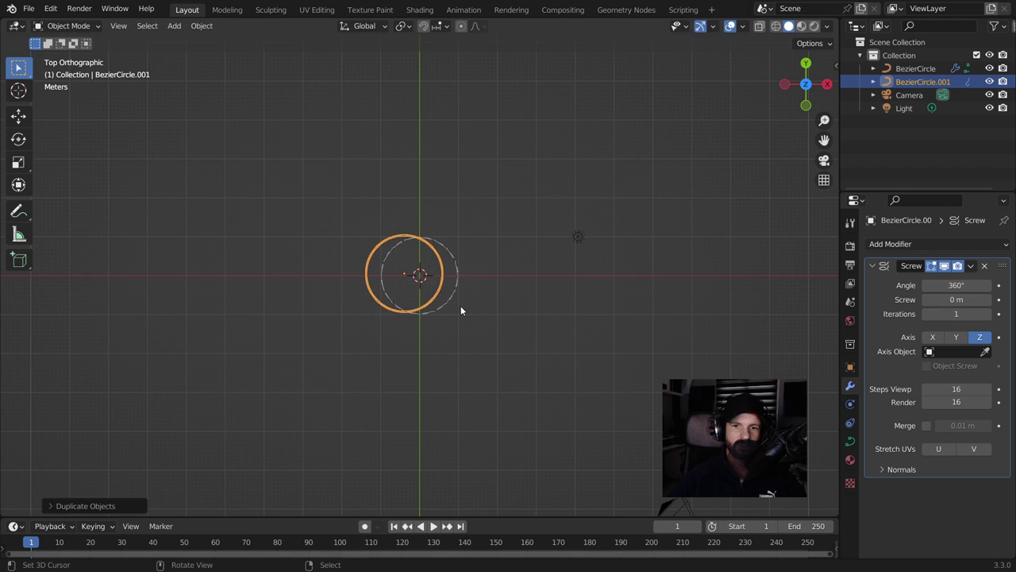
pyautogui.hotkey('ctrl', 'z')
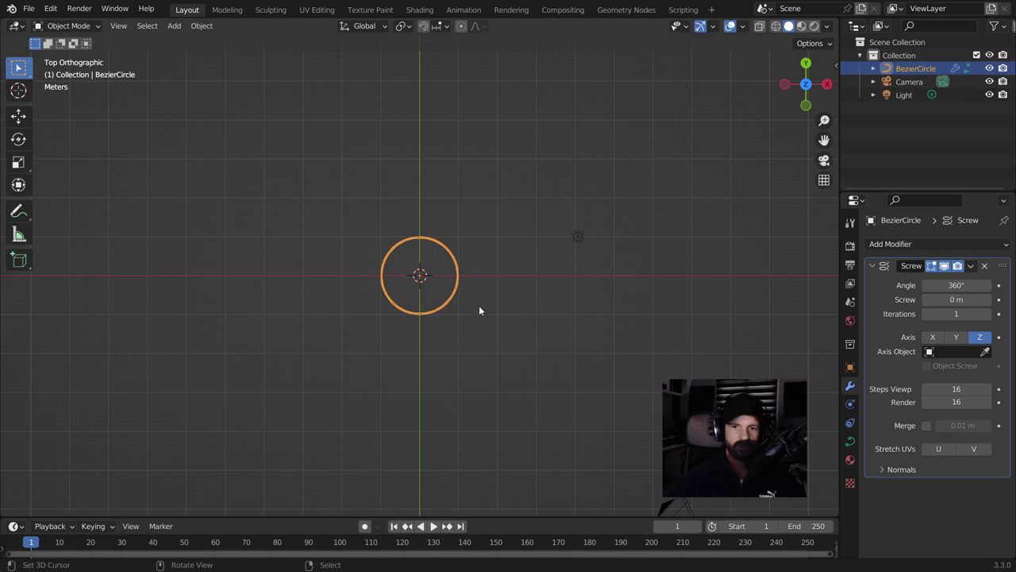
pyautogui.hotkey('shift', 'd')
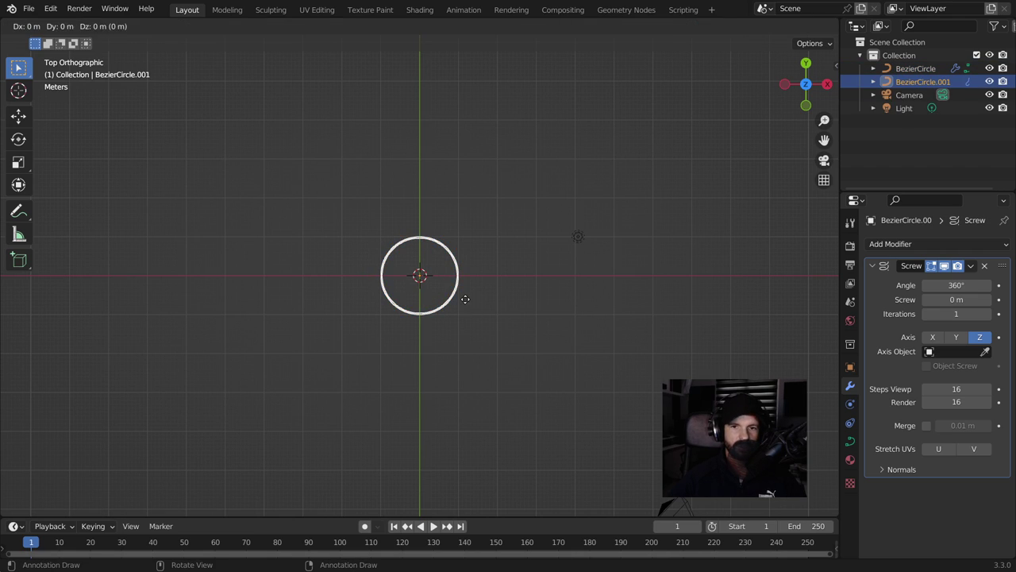
pyautogui.rightClick(516, 332)
pyautogui.press('s')
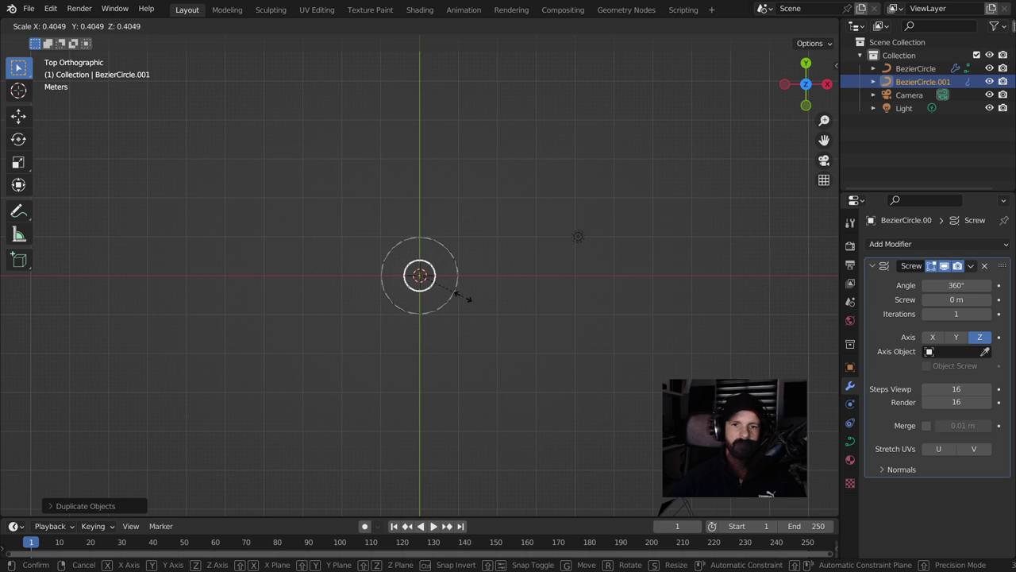
pyautogui.click(448, 303)
pyautogui.scroll(2, 433, 286)
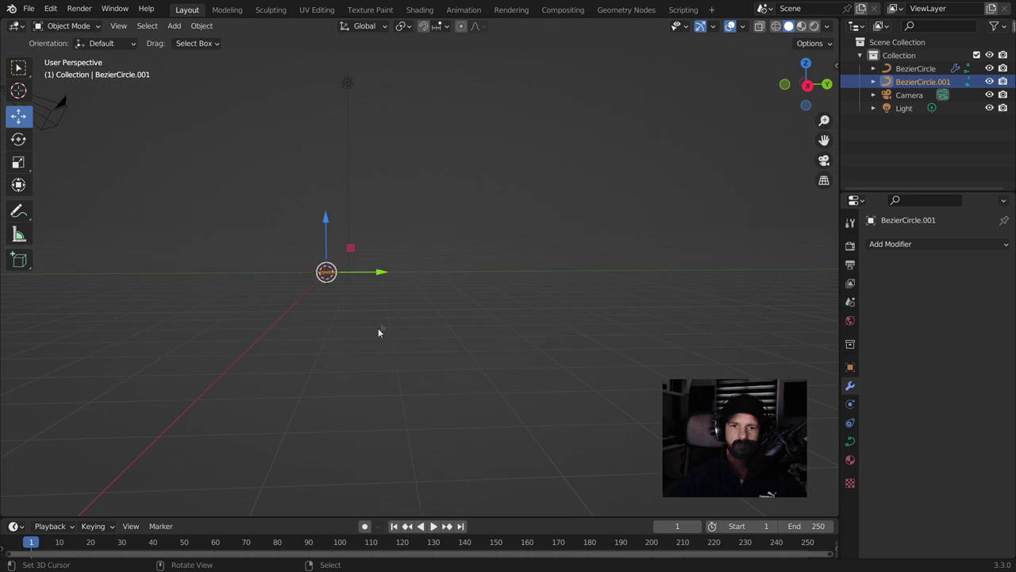
pyautogui.moveTo(378, 332)
pyautogui.mouseDown(button='middle')
pyautogui.moveTo(352, 412)
pyautogui.moveTo(353, 354)
pyautogui.moveTo(520, 448)
pyautogui.moveTo(532, 359)
pyautogui.moveTo(510, 378)
pyautogui.moveTo(504, 358)
pyautogui.mouseUp(button='middle')
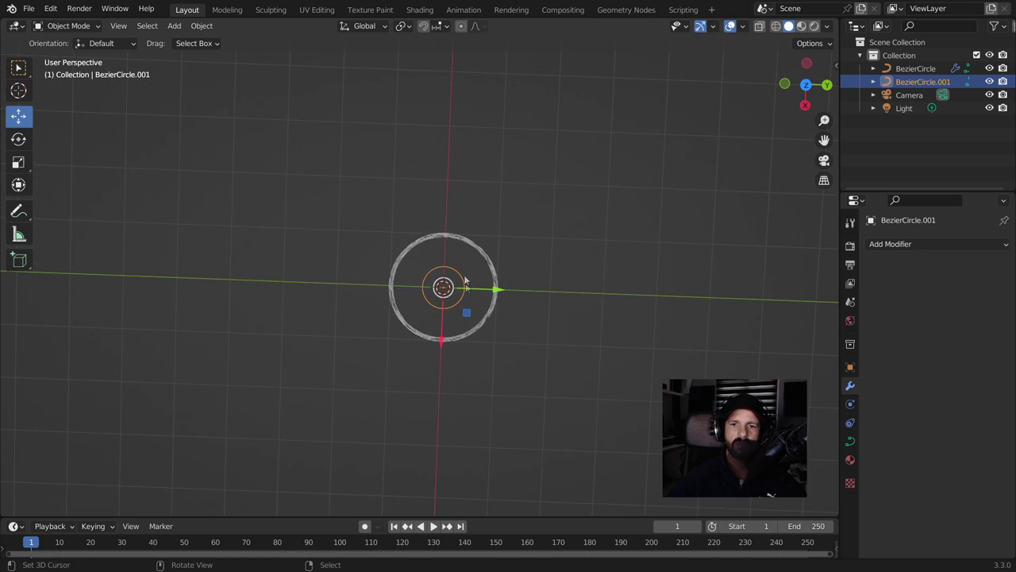
# Set the original BezierCircle's Screw offset to 1.4 m, forming a tall wavy coil
pyautogui.click(493, 312)
pyautogui.moveTo(551, 350); pyautogui.dragTo(566, 251, button='middle')
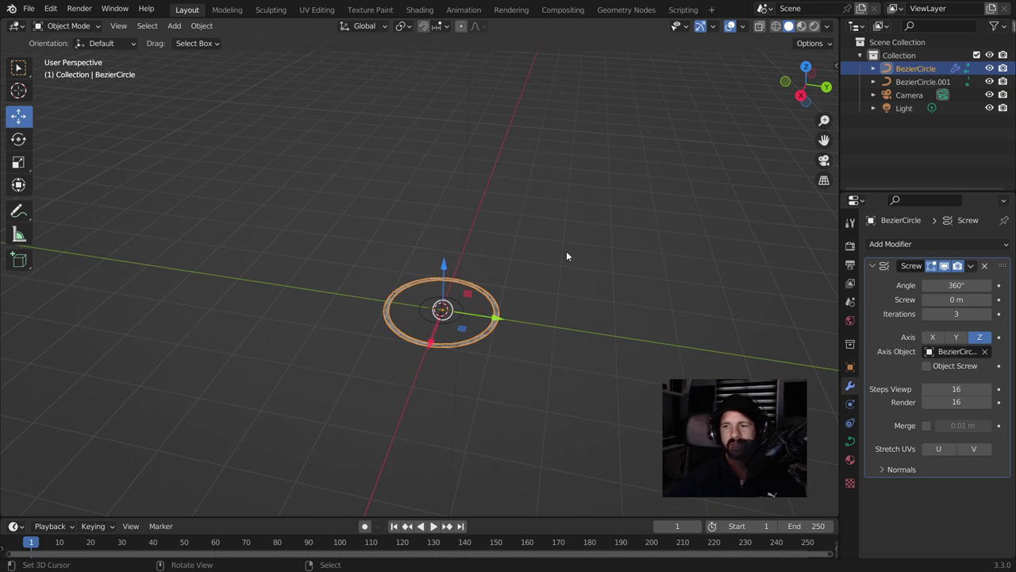
pyautogui.moveTo(522, 381); pyautogui.dragTo(566, 347, button='middle')
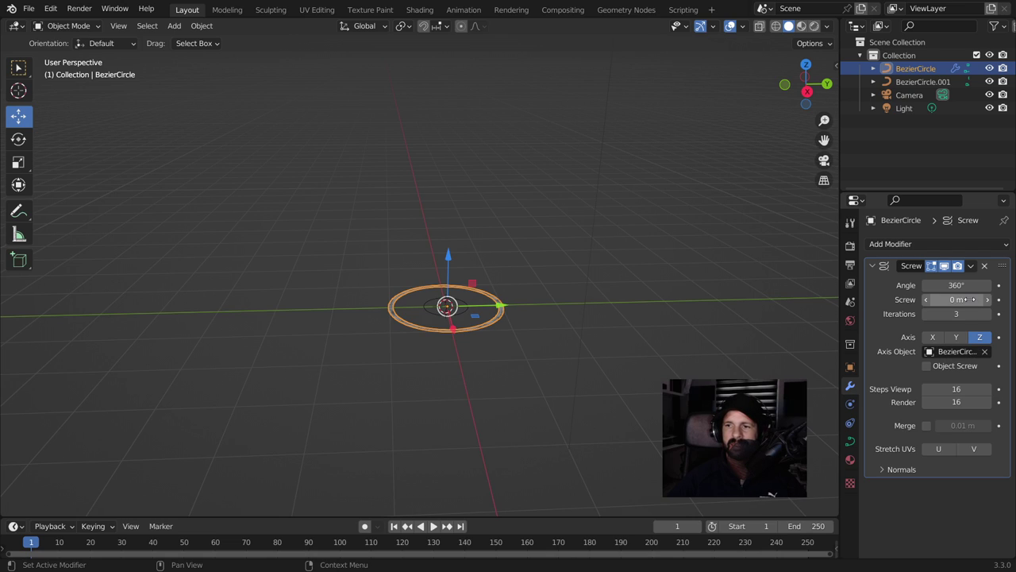
pyautogui.moveTo(967, 303); pyautogui.dragTo(989, 302)
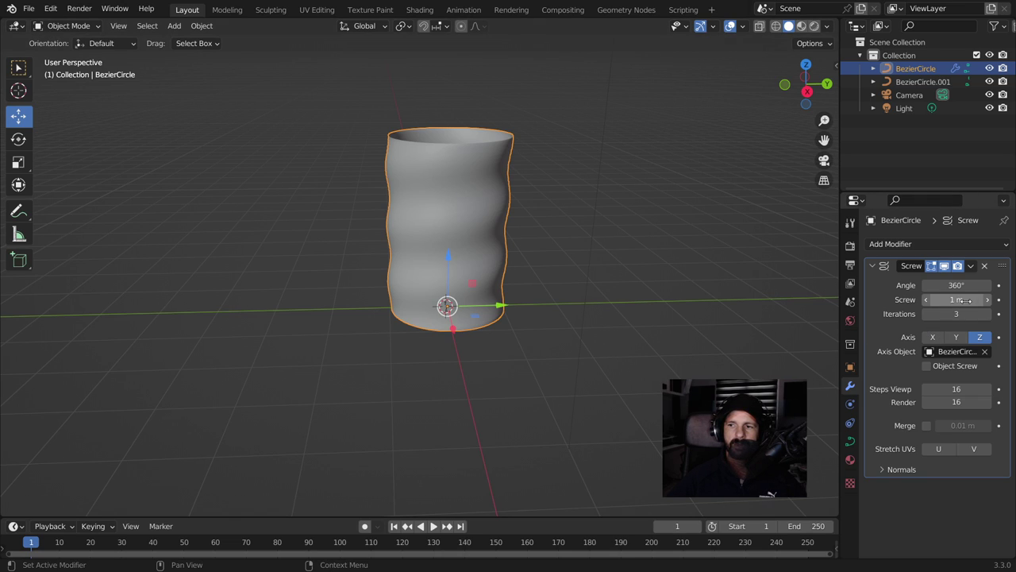
pyautogui.moveTo(988, 302); pyautogui.dragTo(644, 323)
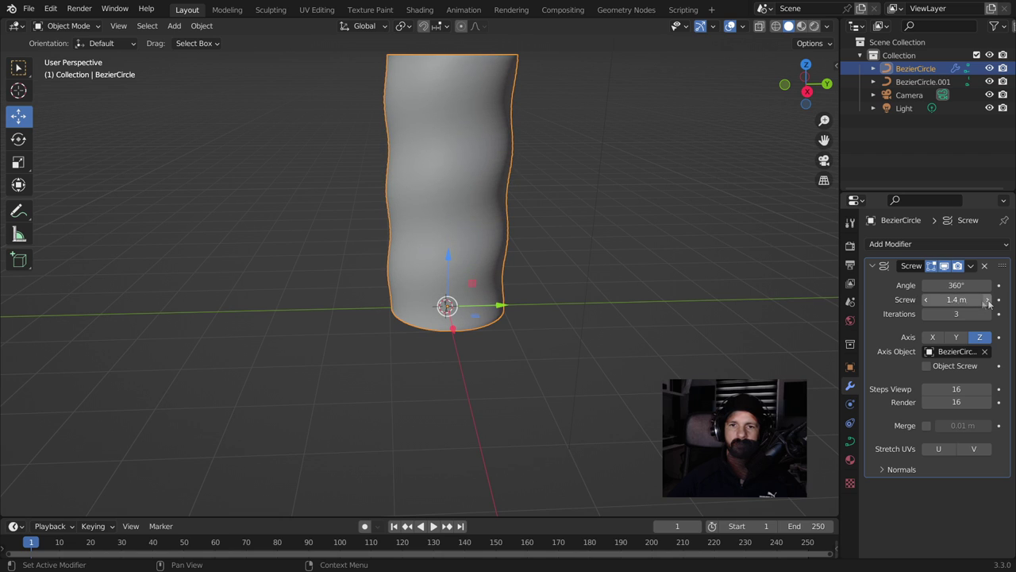
pyautogui.moveTo(644, 323); pyautogui.dragTo(589, 256, button='middle')
pyautogui.keyDown('shift'); pyautogui.click(464, 286); pyautogui.keyUp('shift')
pyautogui.click(465, 286)
# Rotate BezierCircle.001 90° around Y in front view so the coil lies horizontally
pyautogui.press('KP_1')
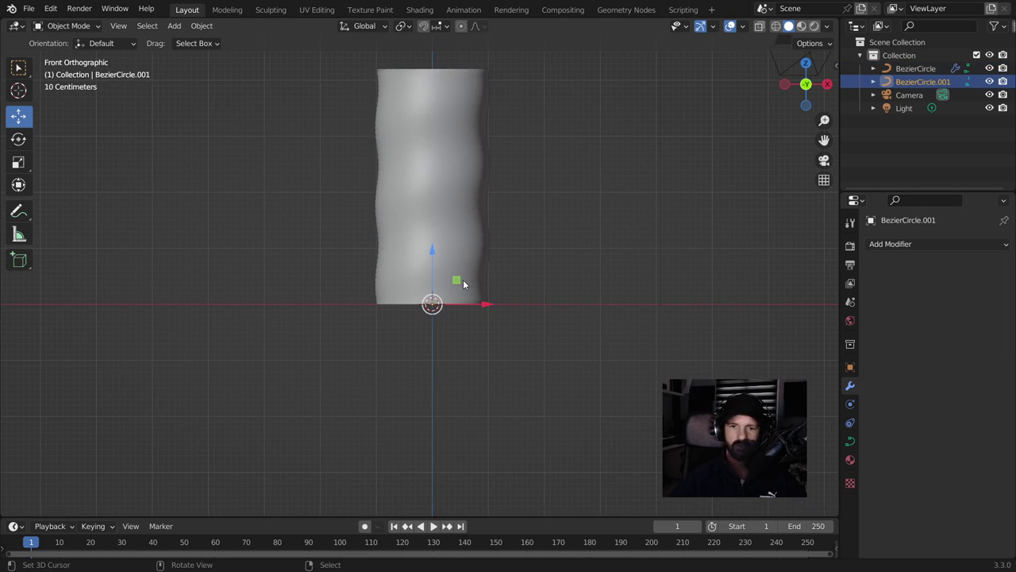
pyautogui.press('r')
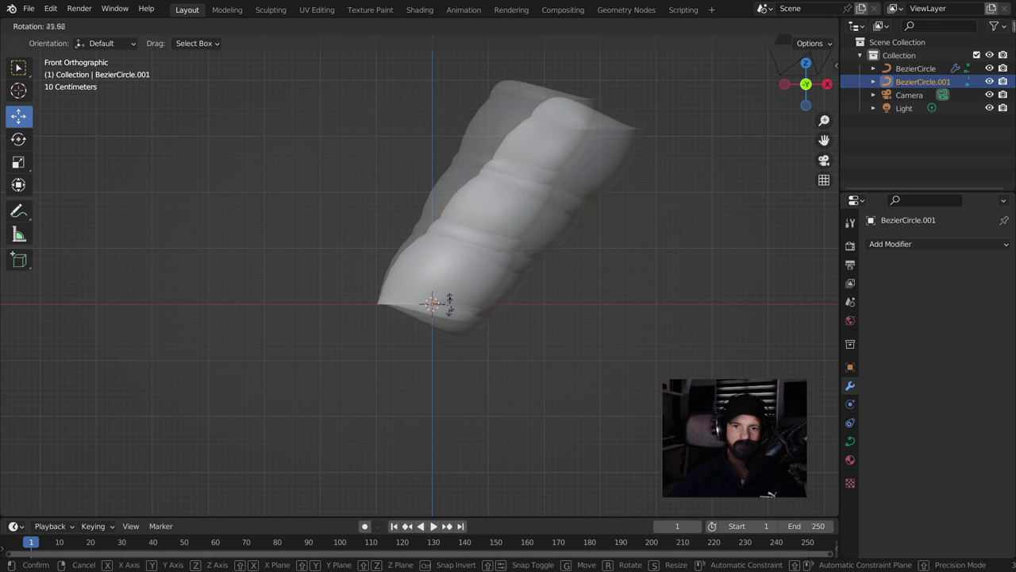
pyautogui.click(445, 313)
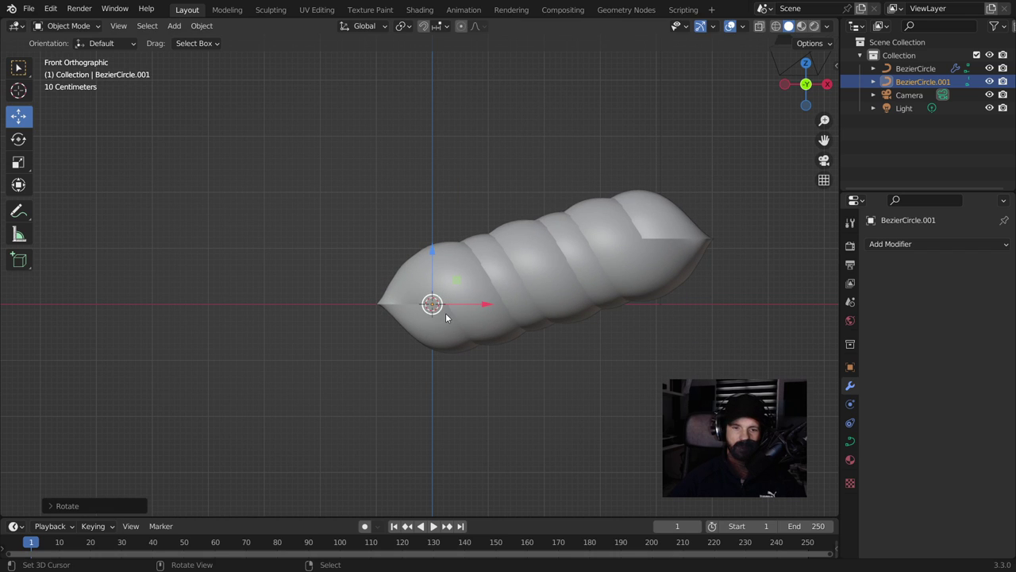
pyautogui.hotkey('ctrl', 'z')
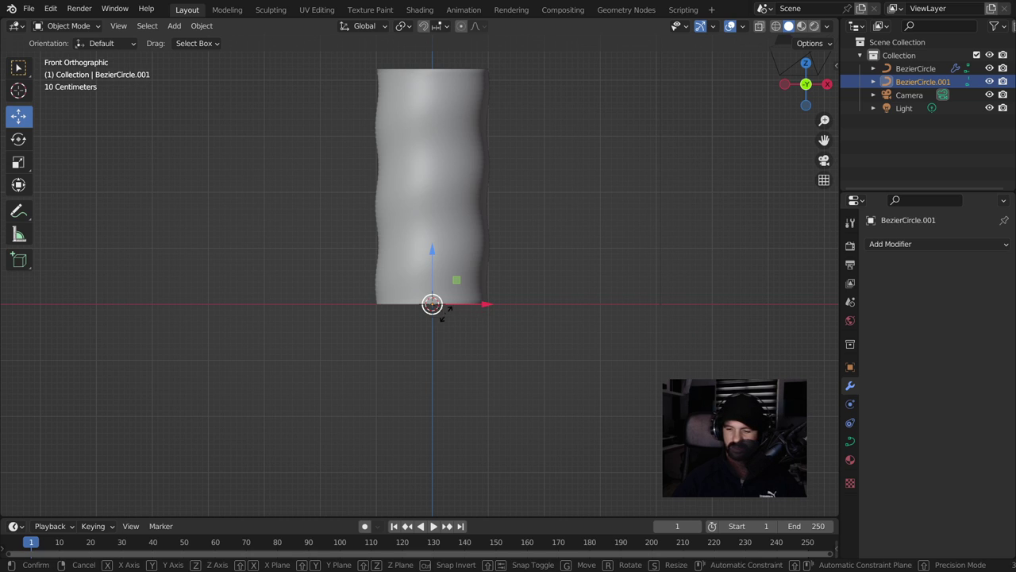
pyautogui.press('r')
pyautogui.press('y')
pyautogui.press('9')
pyautogui.press('0')
pyautogui.press('Return')
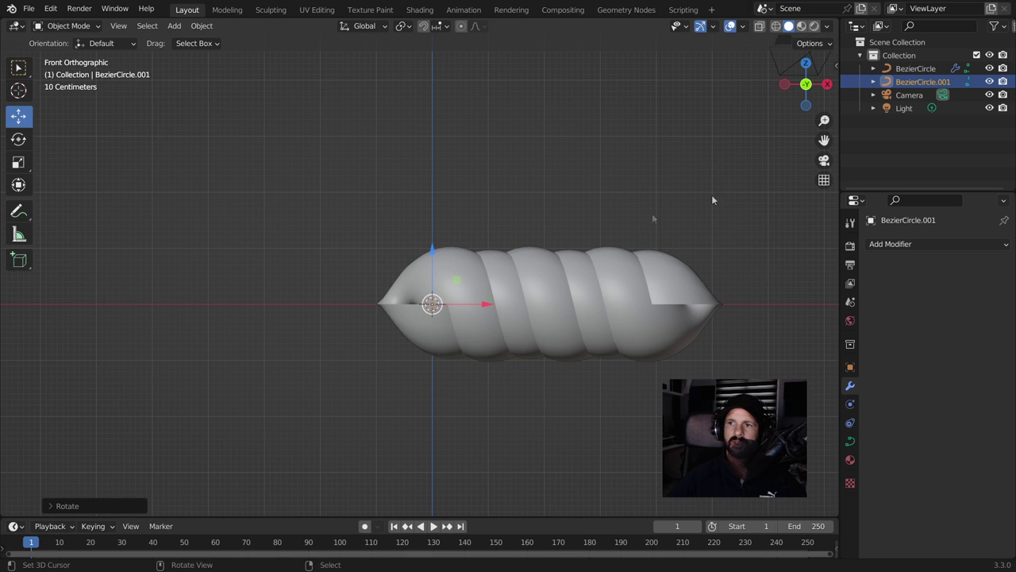
pyautogui.click(913, 69)
# Rename the spring object BezierCircle to MUELLE
pyautogui.doubleClick(910, 70)
pyautogui.write('MUE')
pyautogui.press('Return')
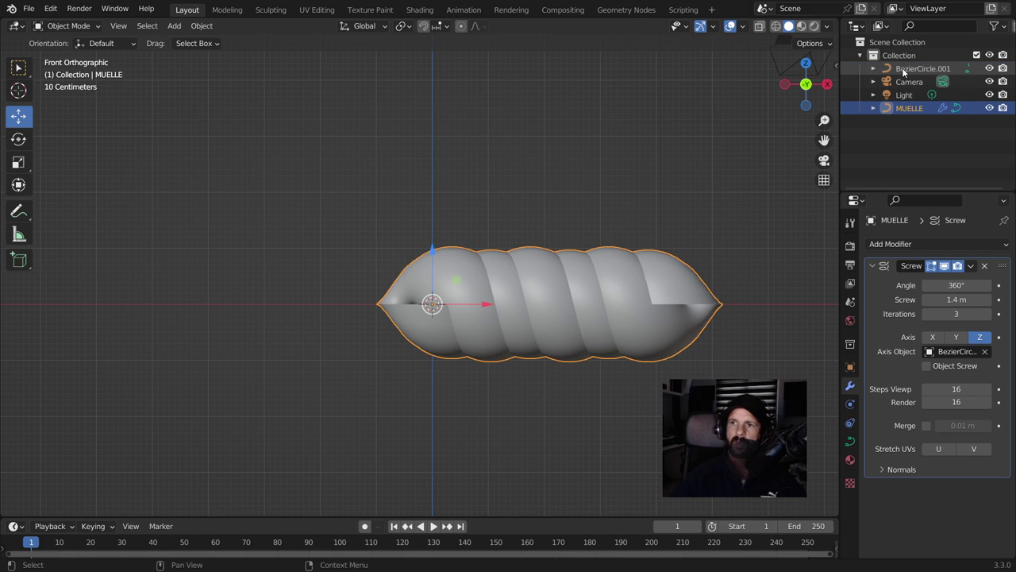
# Create Collection 2 and move MUELLE and BezierCircle.001 into it
pyautogui.rightClick(911, 129)
pyautogui.click(853, 127)
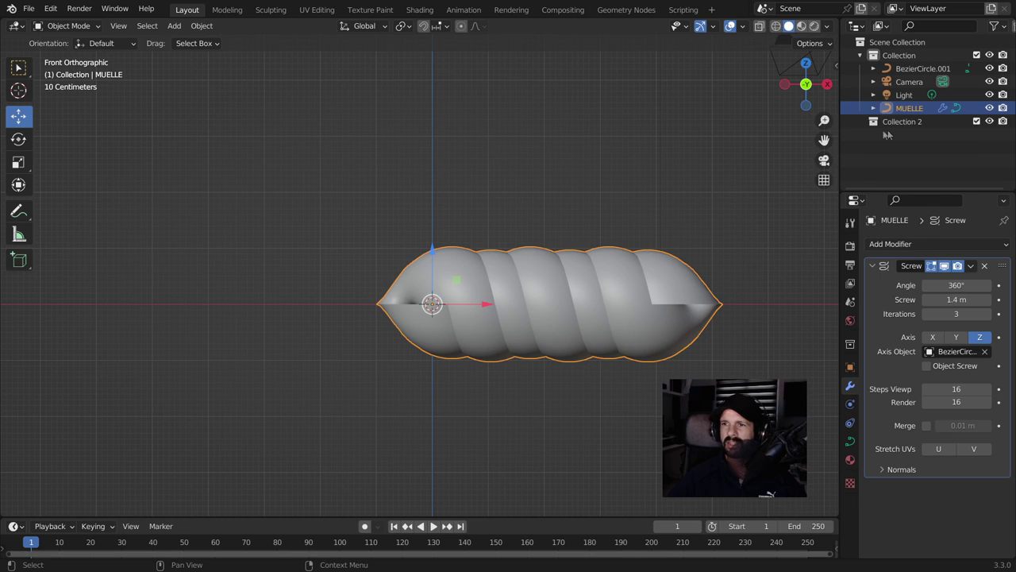
pyautogui.moveTo(914, 113); pyautogui.dragTo(907, 123)
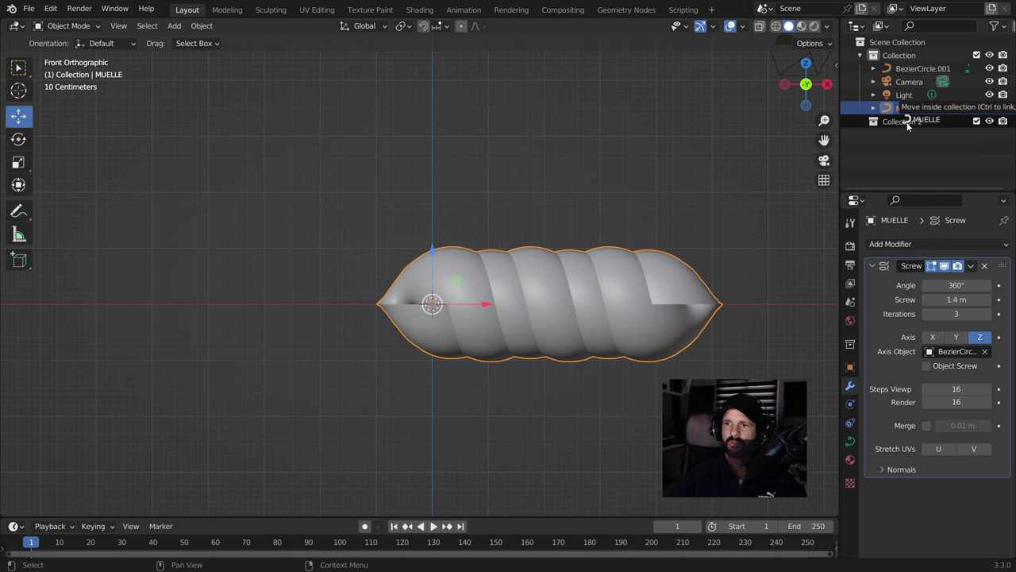
pyautogui.moveTo(922, 67); pyautogui.dragTo(907, 110)
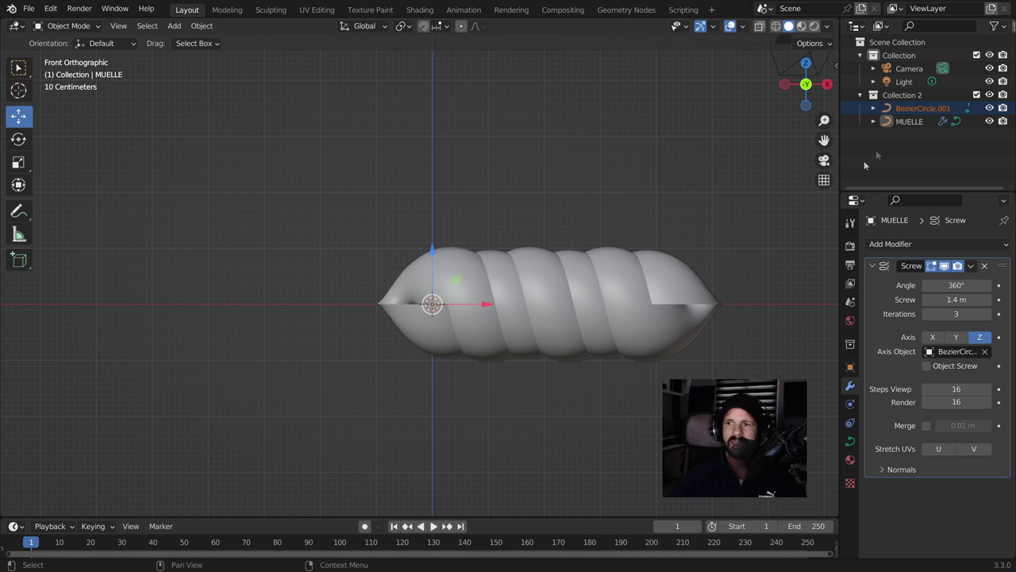
pyautogui.click(911, 122)
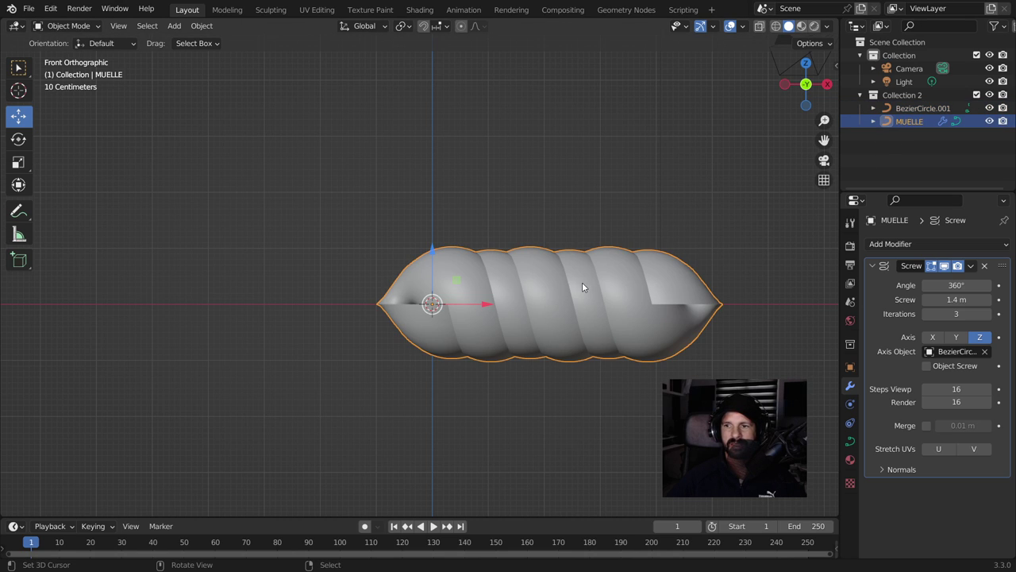
pyautogui.click(917, 108)
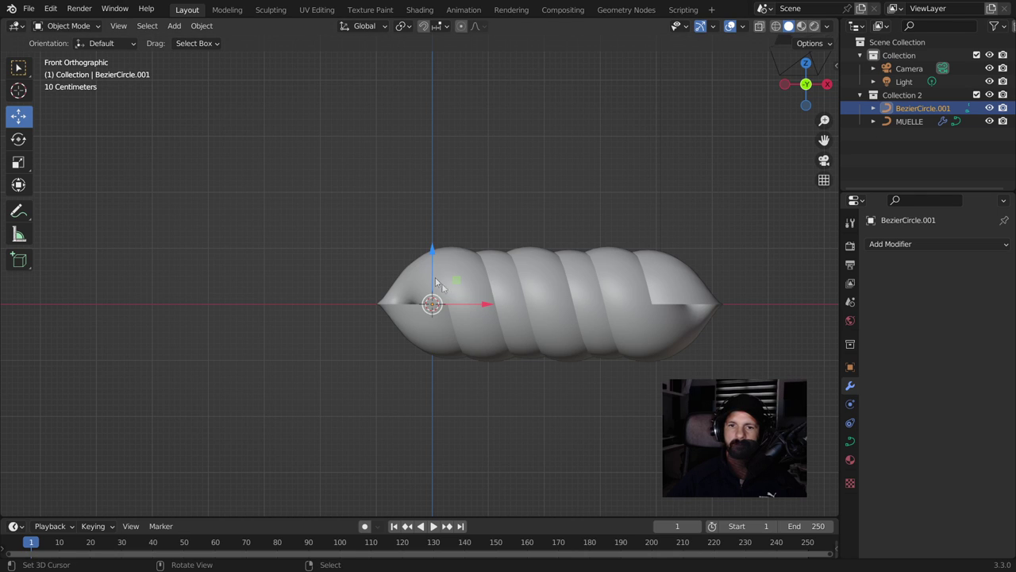
# Move the axis circle right and upward, stretching the spring
pyautogui.moveTo(474, 306); pyautogui.dragTo(534, 305)
pyautogui.moveTo(496, 257); pyautogui.dragTo(512, 178)
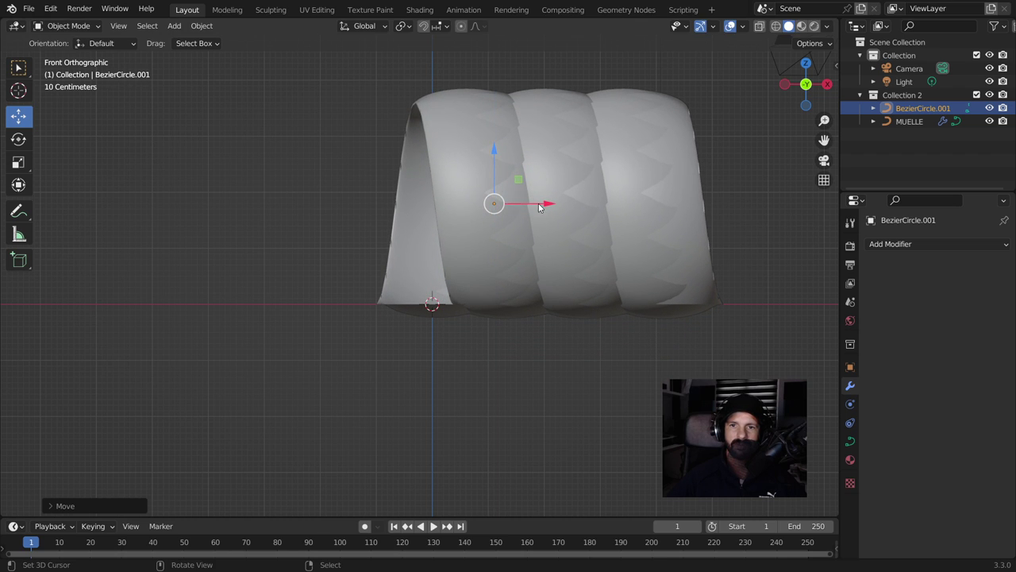
pyautogui.moveTo(539, 207); pyautogui.dragTo(680, 208)
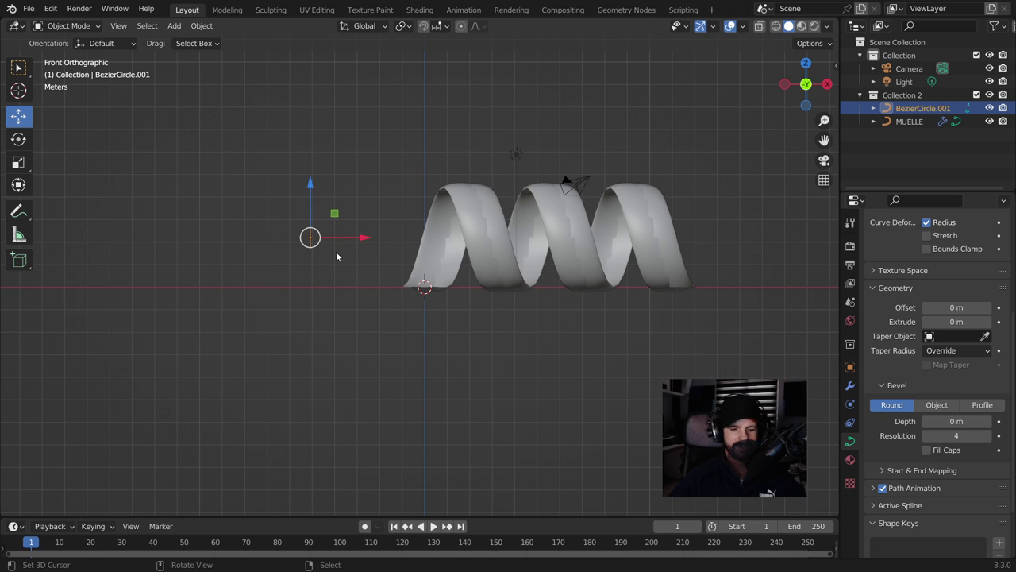
# Rotate the profile circle around Z so the flat ribbon becomes a round tube
pyautogui.press('r')
pyautogui.press('z')
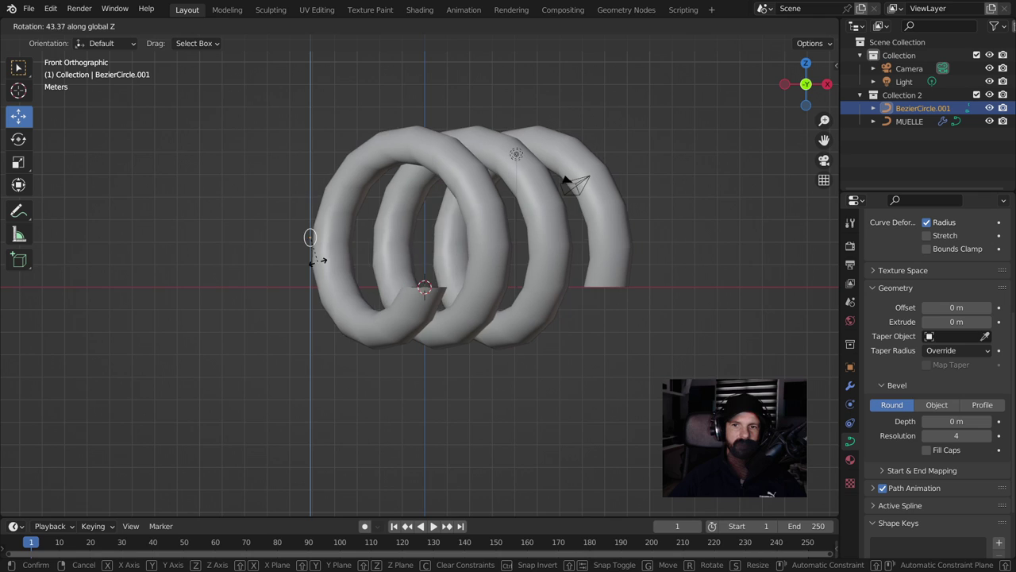
pyautogui.click(316, 261)
pyautogui.scroll(-2, 317, 262)
pyautogui.moveTo(318, 262); pyautogui.dragTo(289, 354, button='middle')
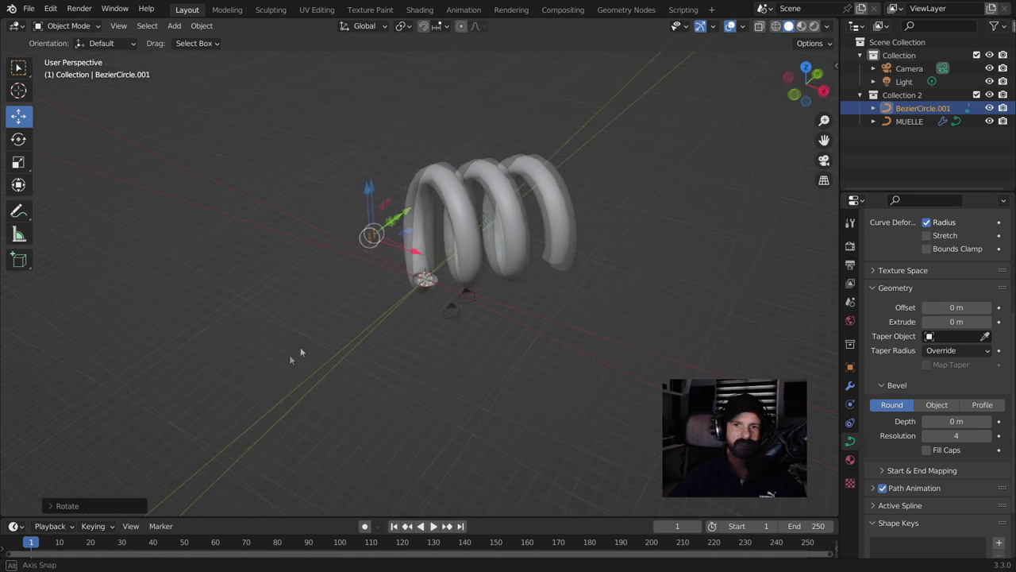
pyautogui.press('KP_1')
# Stand the spring upright by rotating it 90° around Y
pyautogui.click(388, 204)
pyautogui.keyDown('shift'); pyautogui.click(356, 264); pyautogui.keyUp('shift')
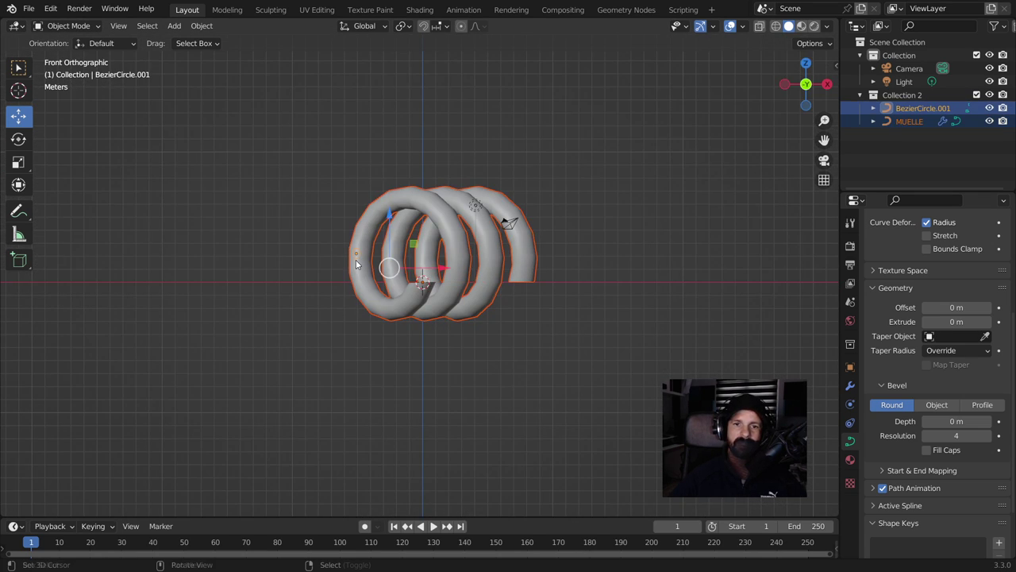
pyautogui.write('ry90')
pyautogui.press('Return')
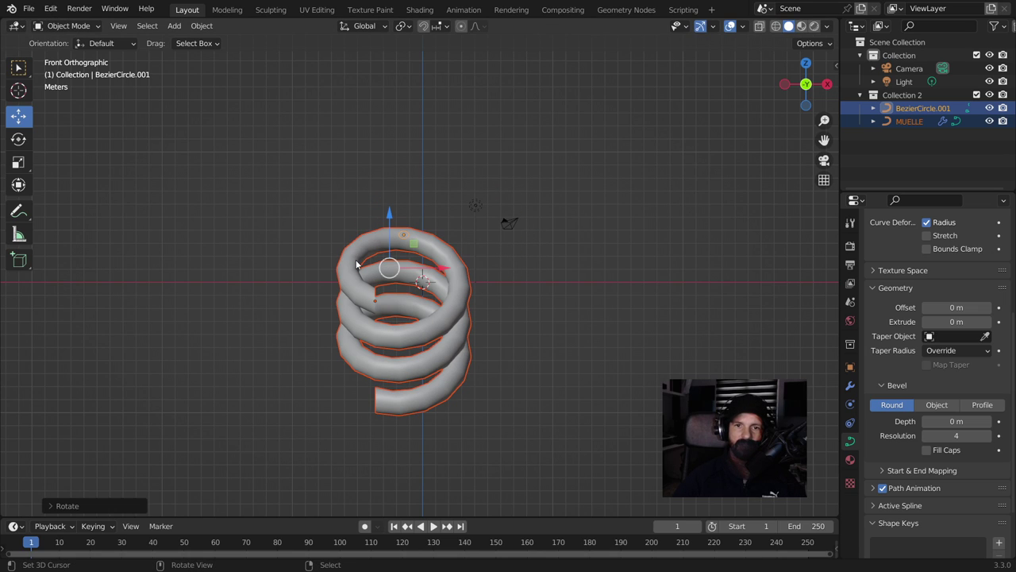
pyautogui.press('KP_3')
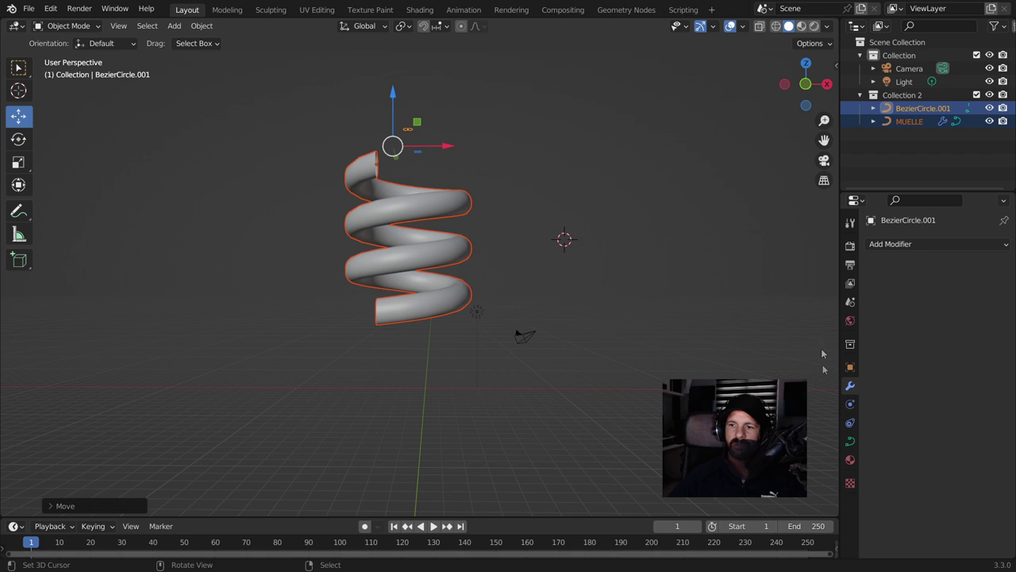
# Adjust MUELLE's Screw offset and reduce its iterations to 5
pyautogui.click(401, 250)
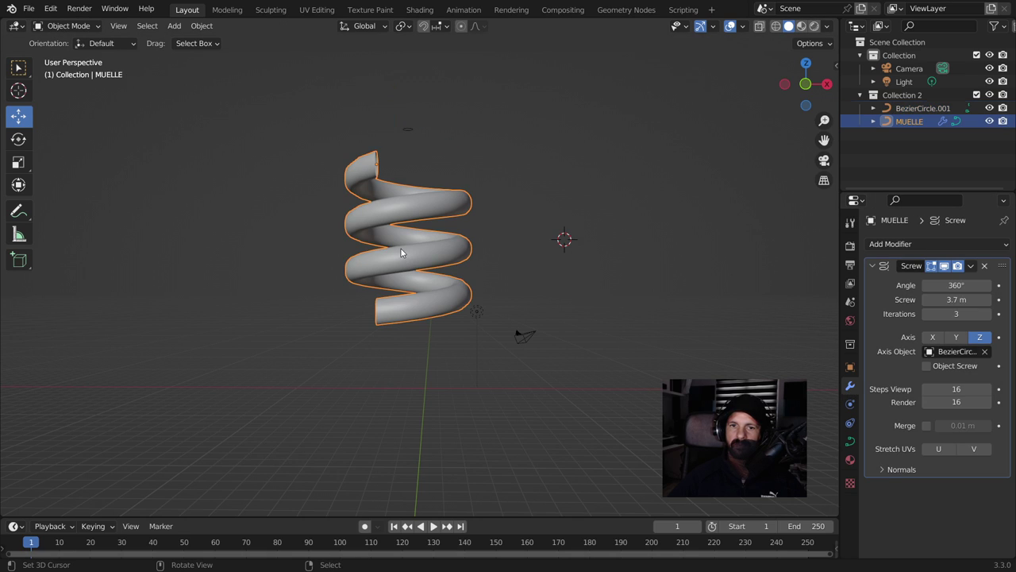
pyautogui.click(957, 300)
pyautogui.write('4.2')
pyautogui.press('Return')
pyautogui.click(986, 299)
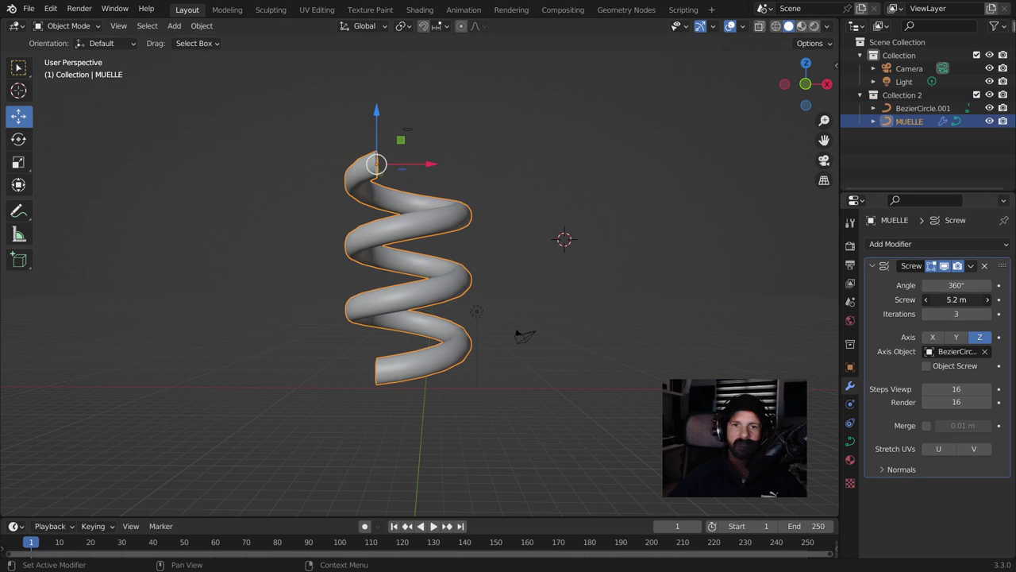
pyautogui.doubleClick(956, 313)
pyautogui.write('6')
pyautogui.press('Return')
pyautogui.moveTo(956, 314); pyautogui.dragTo(985, 314)
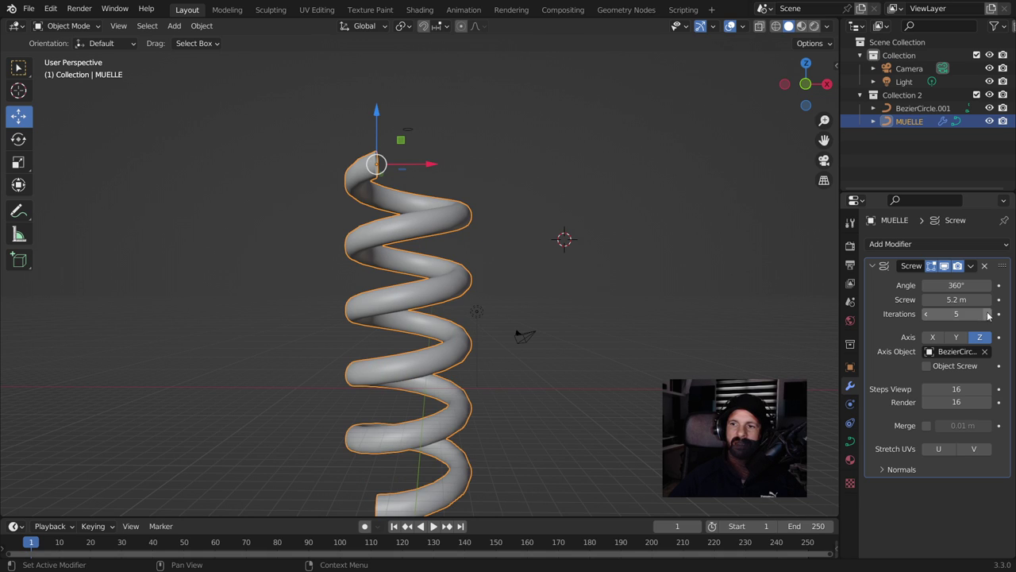
# Raise the spring along Z, enable Merge, and set the Screw offset to -3.8 m
pyautogui.moveTo(377, 120); pyautogui.dragTo(378, 50)
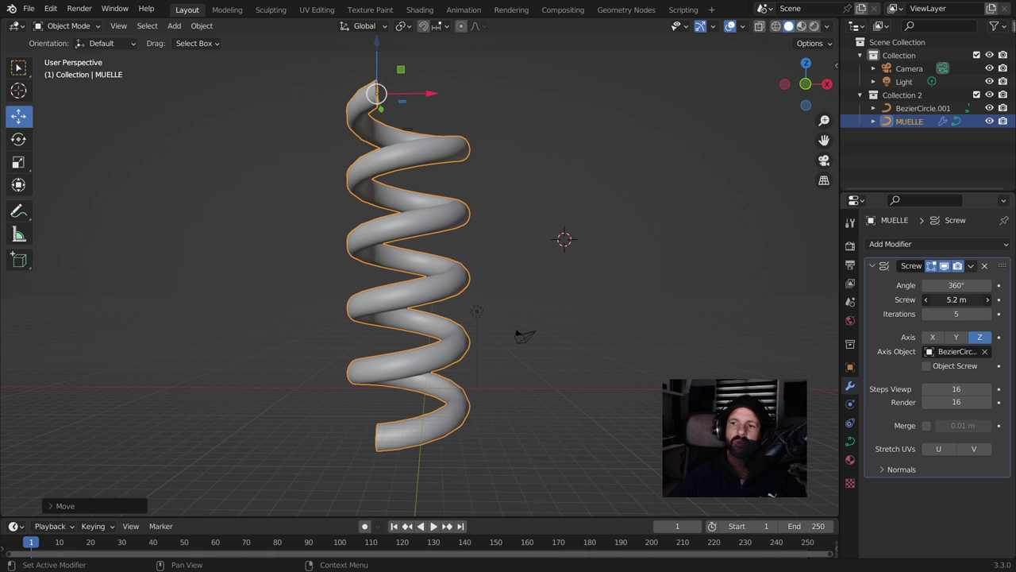
pyautogui.moveTo(957, 299); pyautogui.dragTo(964, 299)
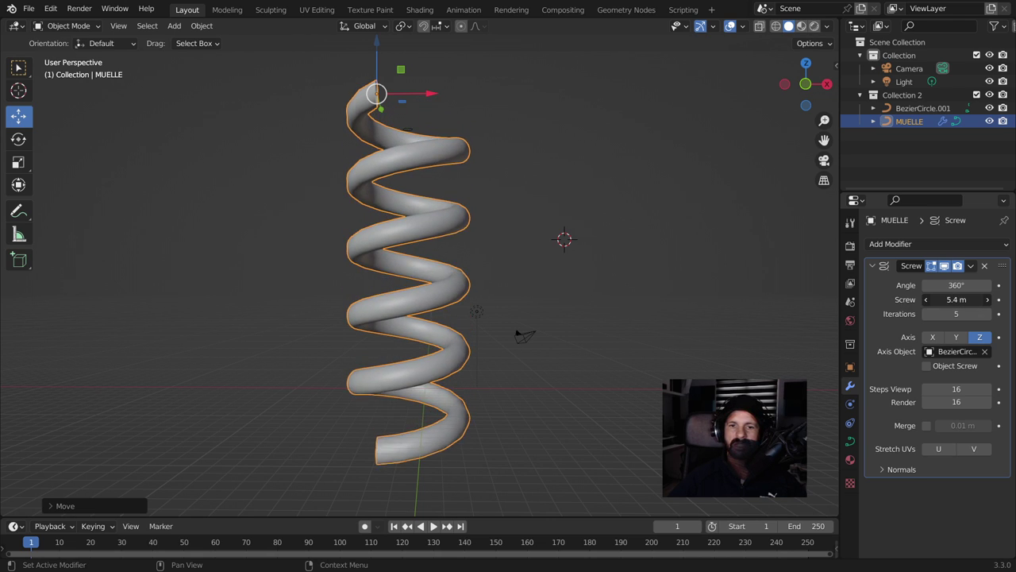
pyautogui.moveTo(956, 299)
pyautogui.mouseDown()
pyautogui.moveTo(937, 299)
pyautogui.moveTo(965, 299)
pyautogui.mouseUp()
pyautogui.click(926, 425)
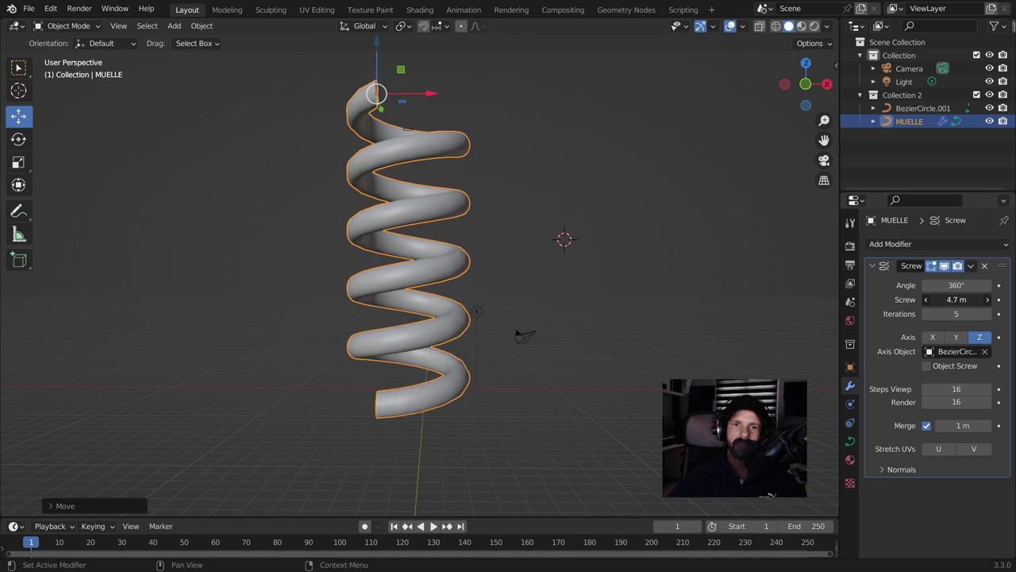
pyautogui.moveTo(956, 299); pyautogui.dragTo(913, 300)
pyautogui.keyDown('shift'); pyautogui.moveTo(533, 184); pyautogui.dragTo(520, 285, button='middle'); pyautogui.keyUp('shift')
pyautogui.scroll(-3, 521, 285)
pyautogui.moveTo(956, 299); pyautogui.dragTo(873, 299)
pyautogui.moveTo(957, 300)
pyautogui.mouseDown()
pyautogui.moveTo(984, 300)
pyautogui.moveTo(932, 299)
pyautogui.mouseUp()
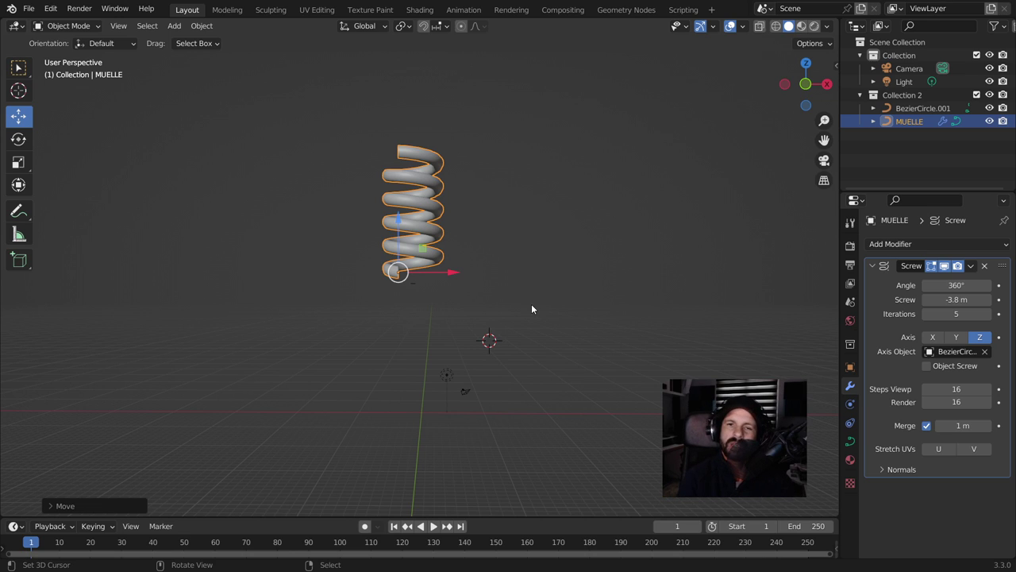
# Add an armature, scale it to about 13.4, and place it beside the spring
pyautogui.moveTo(534, 284); pyautogui.dragTo(505, 315, button='middle')
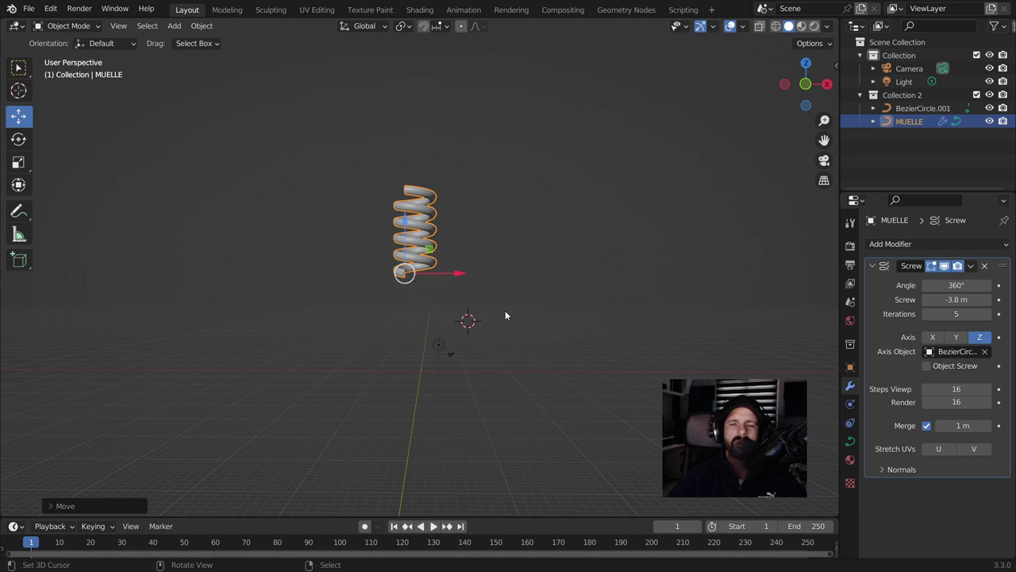
pyautogui.press('KP_1')
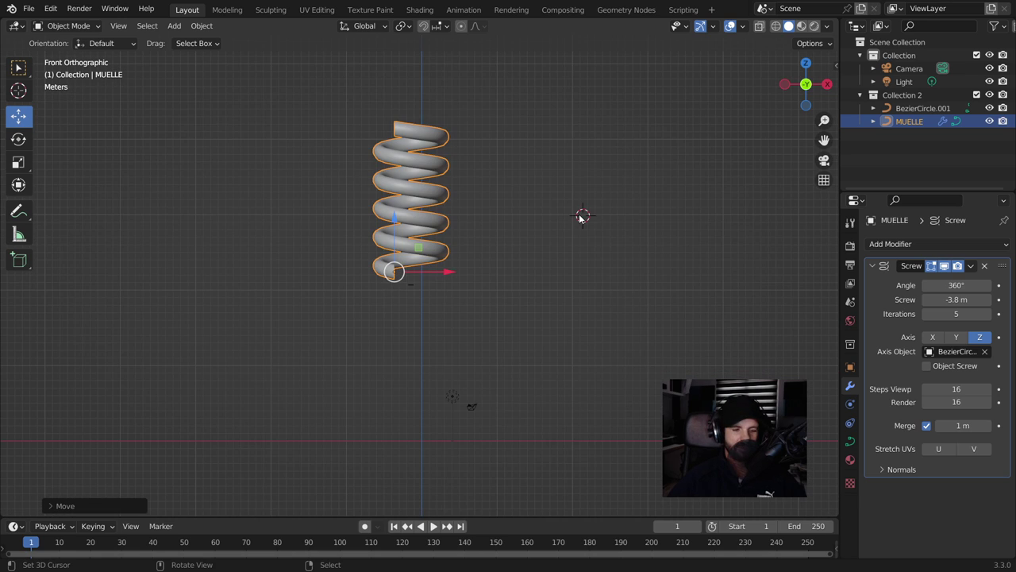
pyautogui.hotkey('shift', 'a')
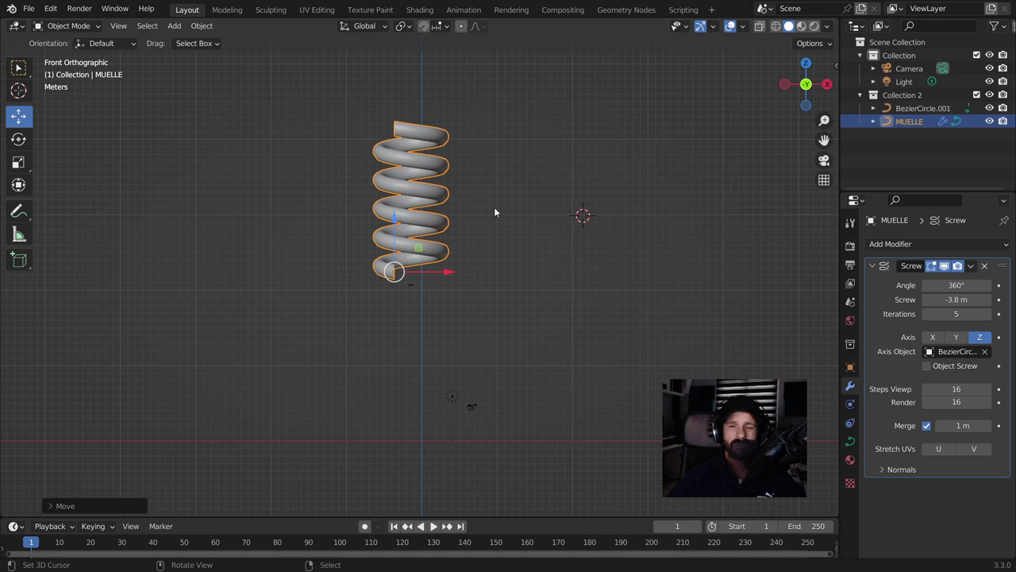
pyautogui.hotkey('shift', 'a')
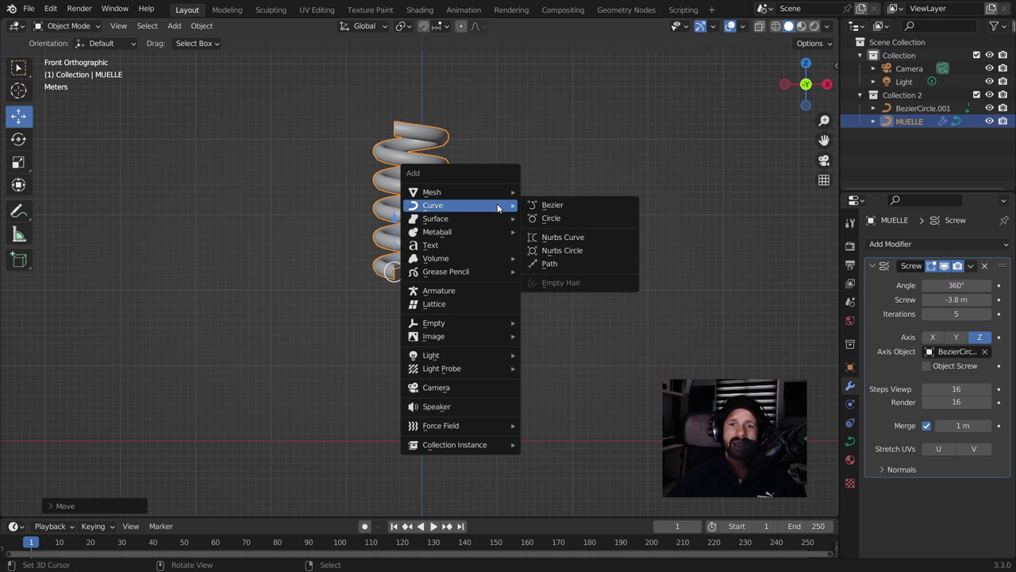
pyautogui.click(424, 292)
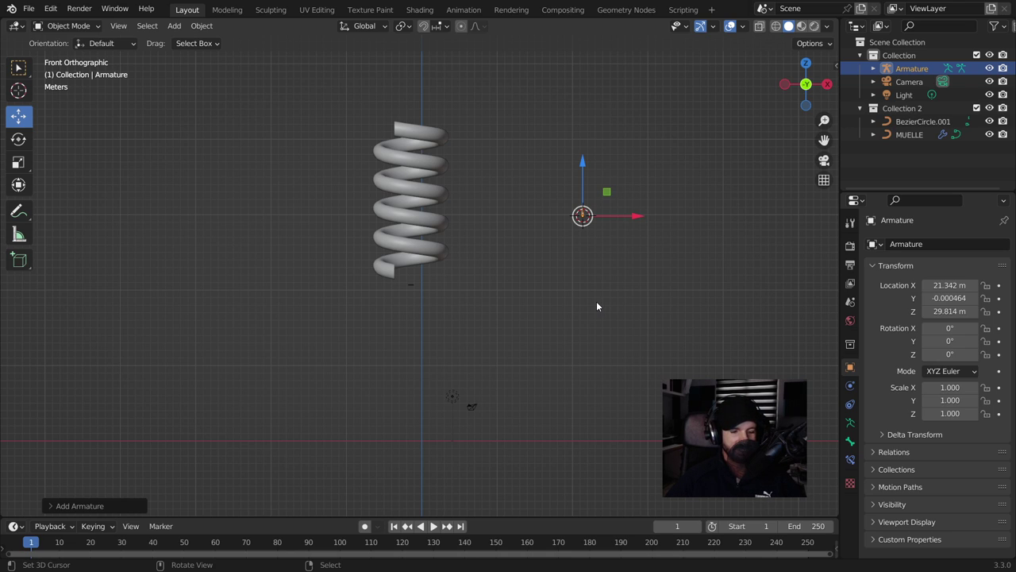
pyautogui.press('s')
pyautogui.click(68, 349)
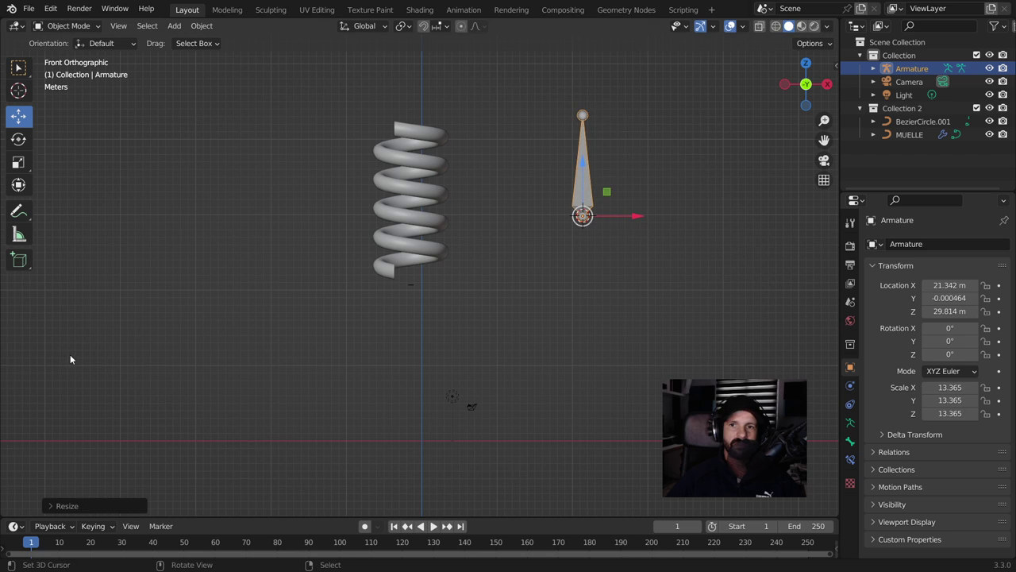
pyautogui.moveTo(576, 183); pyautogui.dragTo(508, 232)
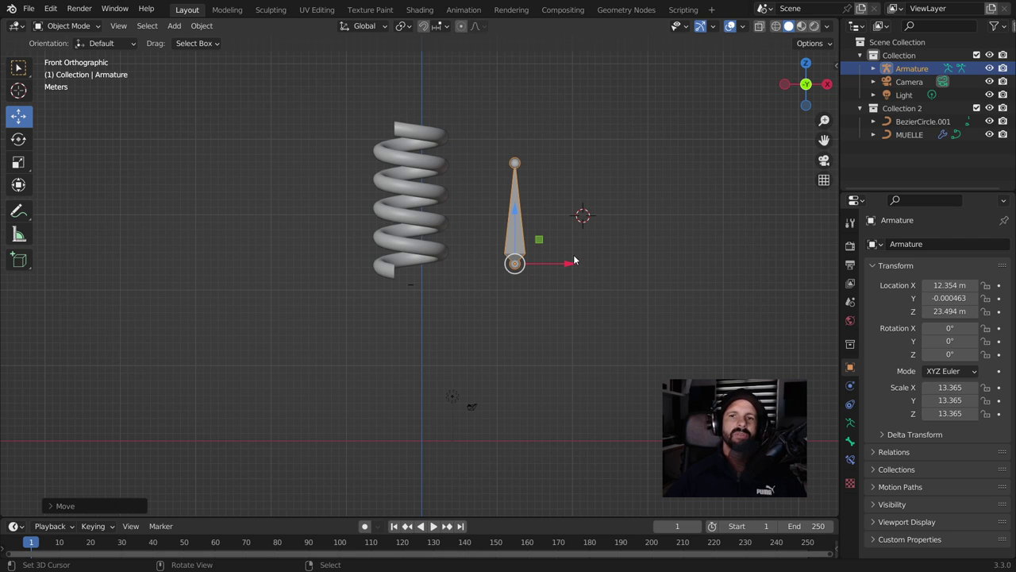
pyautogui.click(66, 27)
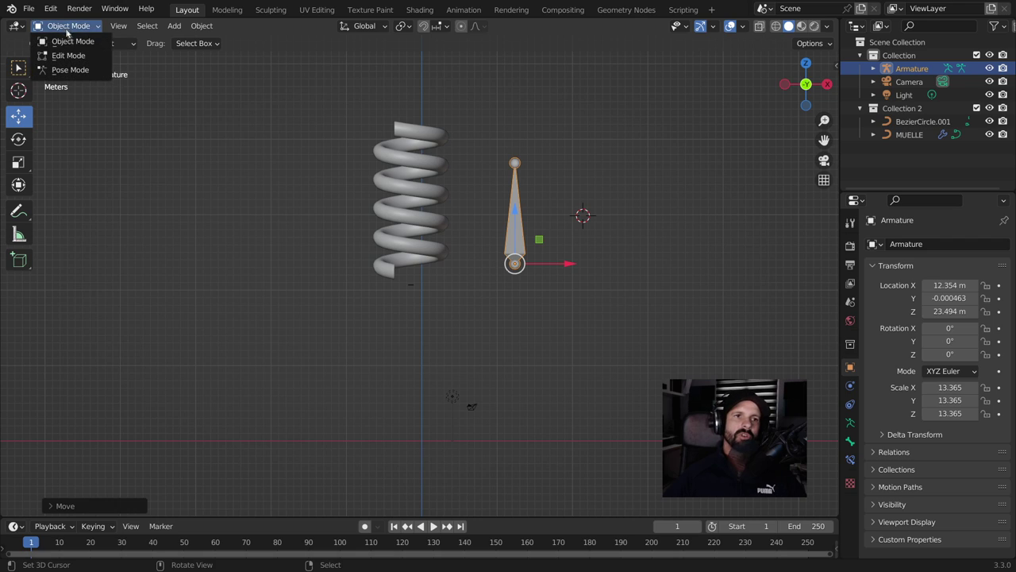
# Select the bone in Edit Mode, then return to Object Mode and select MUELLE
pyautogui.click(72, 55)
pyautogui.click(516, 226)
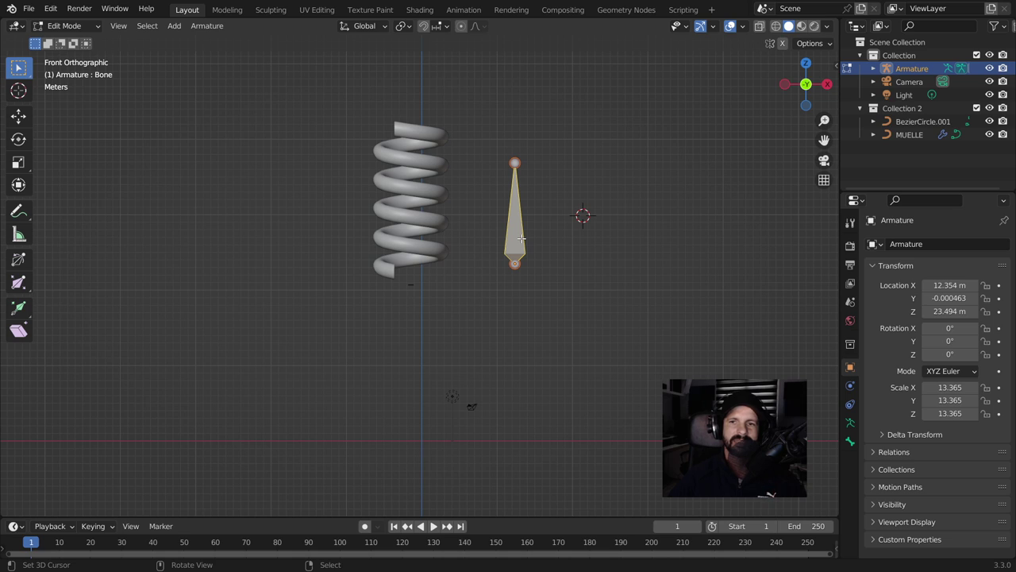
pyautogui.click(64, 26)
pyautogui.click(67, 39)
pyautogui.click(385, 156)
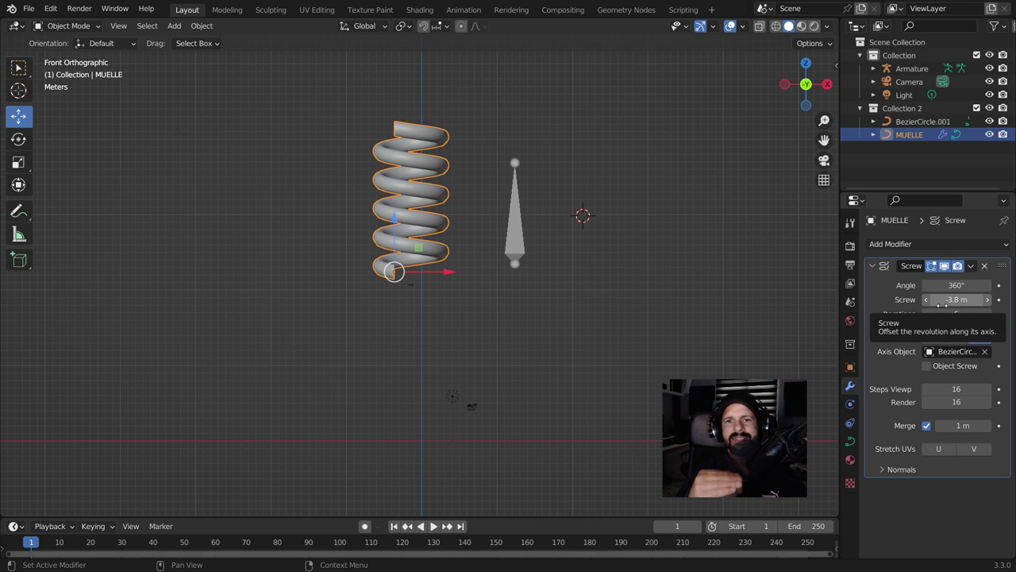
pyautogui.moveTo(956, 285)
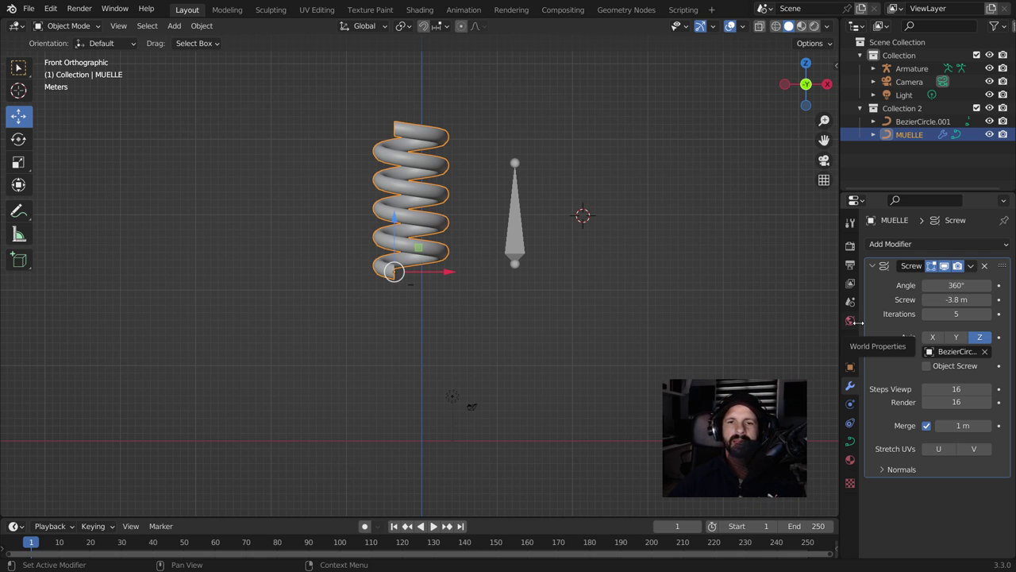
# Add a driver to MUELLE's Screw offset and split the 3D view into two side-by-side areas
pyautogui.rightClick(954, 300)
pyautogui.press('Escape')
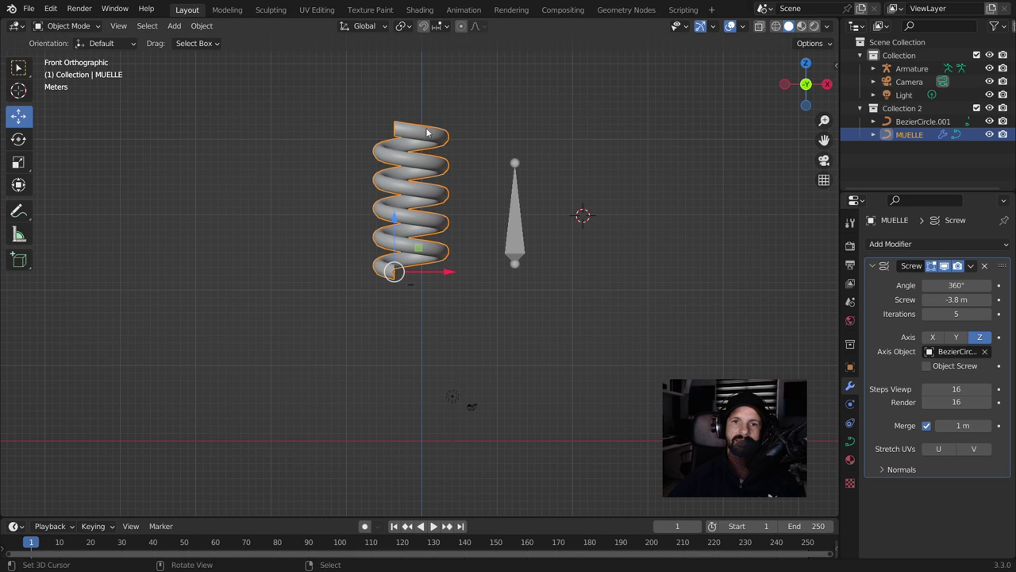
pyautogui.rightClick(959, 299)
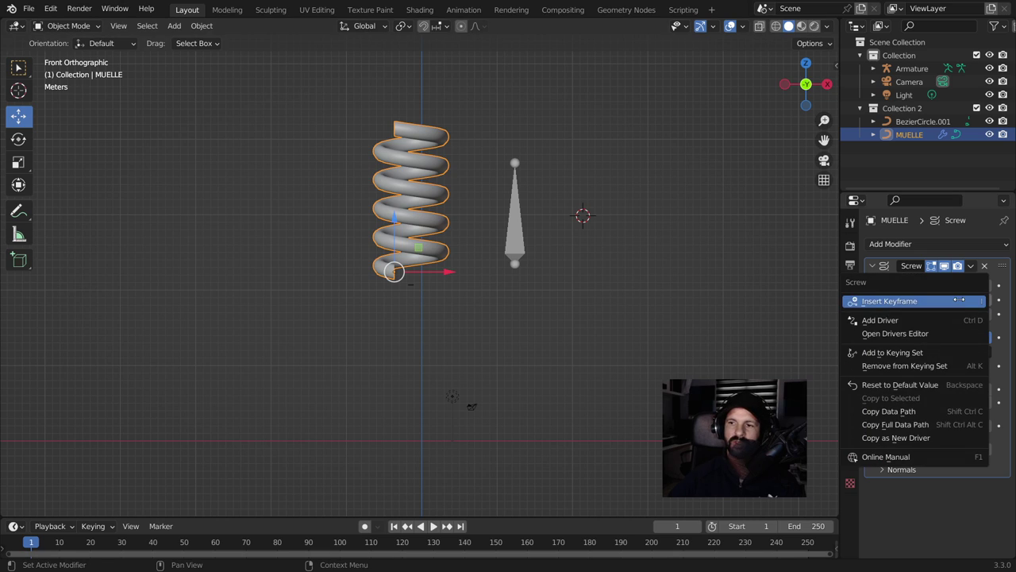
pyautogui.click(897, 320)
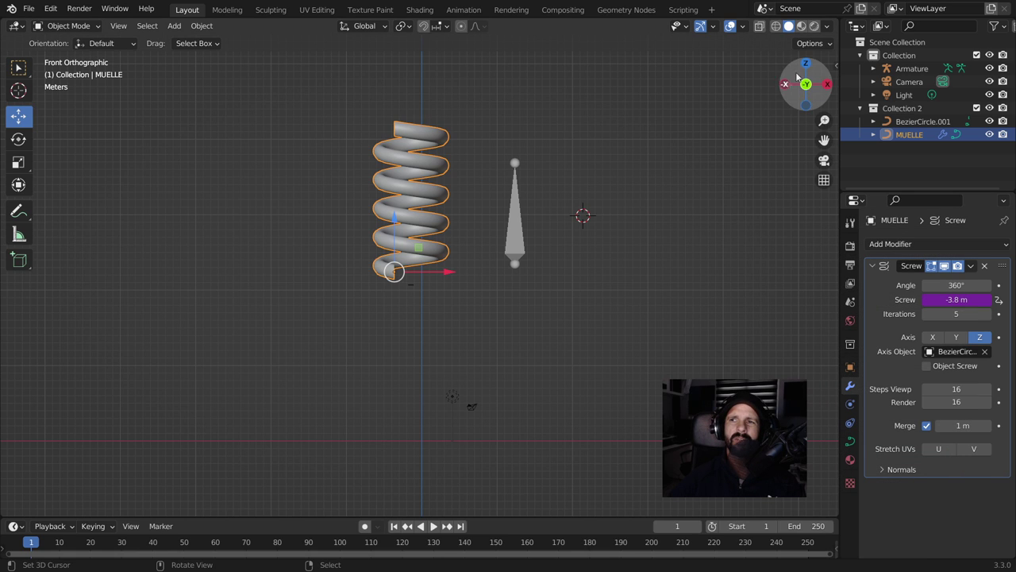
pyautogui.moveTo(838, 22); pyautogui.dragTo(633, 96)
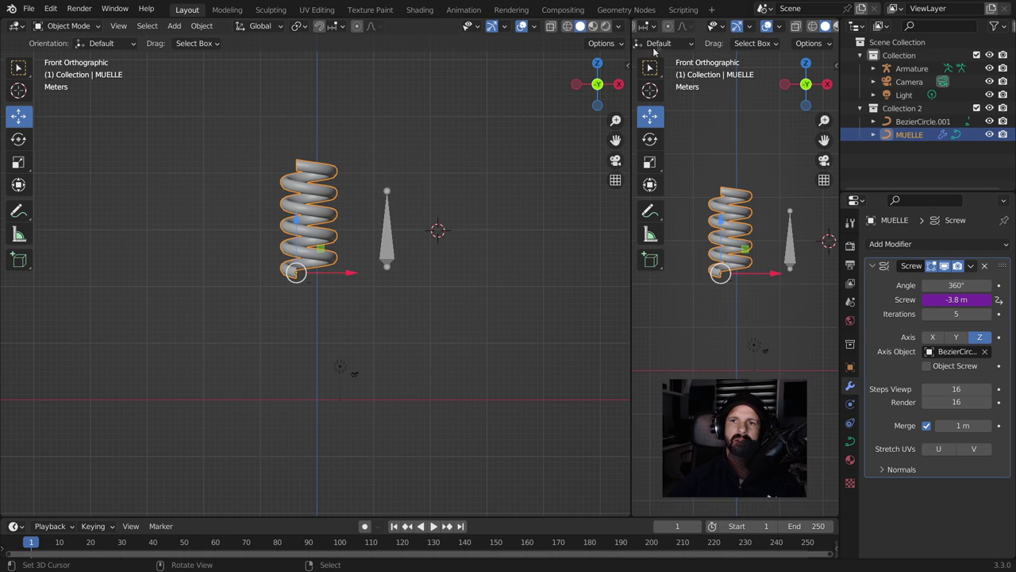
# Resize the split, make the right area a Drivers editor, and show the Screw driver's F-Curve details
pyautogui.scroll(-2, 663, 31)
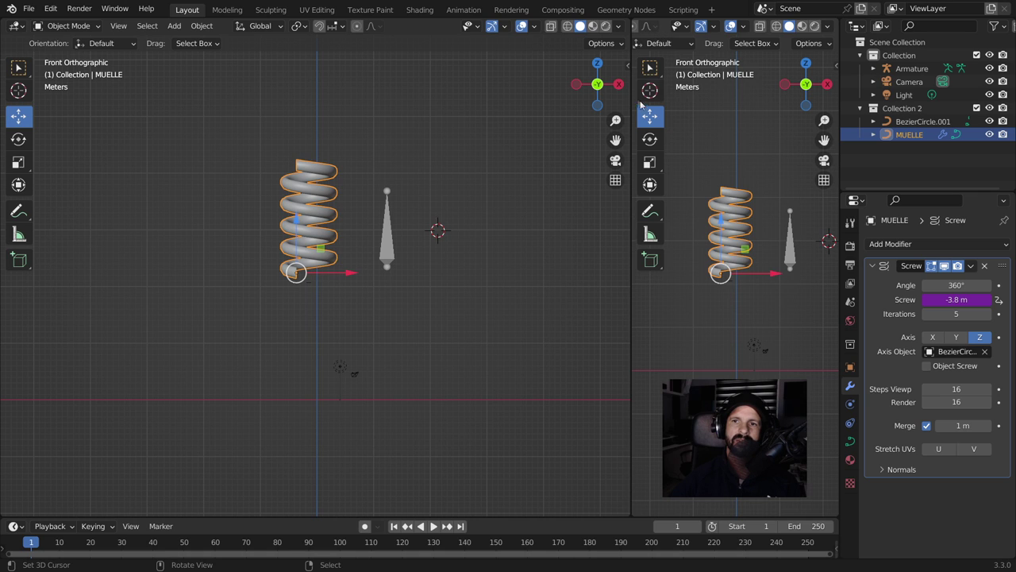
pyautogui.moveTo(631, 97); pyautogui.dragTo(597, 96)
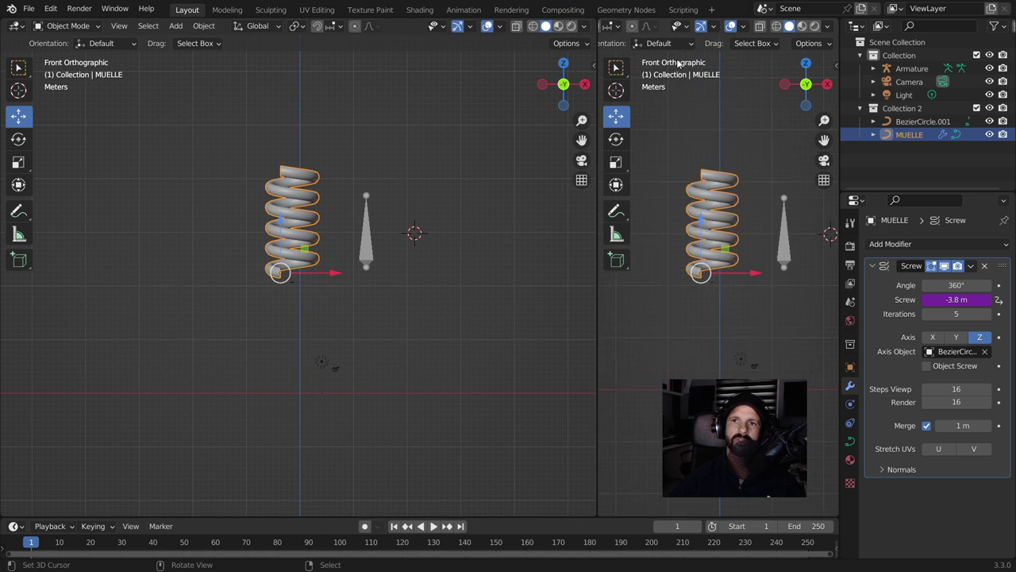
pyautogui.scroll(3, 714, 199)
pyautogui.scroll(3, 699, 119)
pyautogui.scroll(2, 635, 26)
pyautogui.click(612, 27)
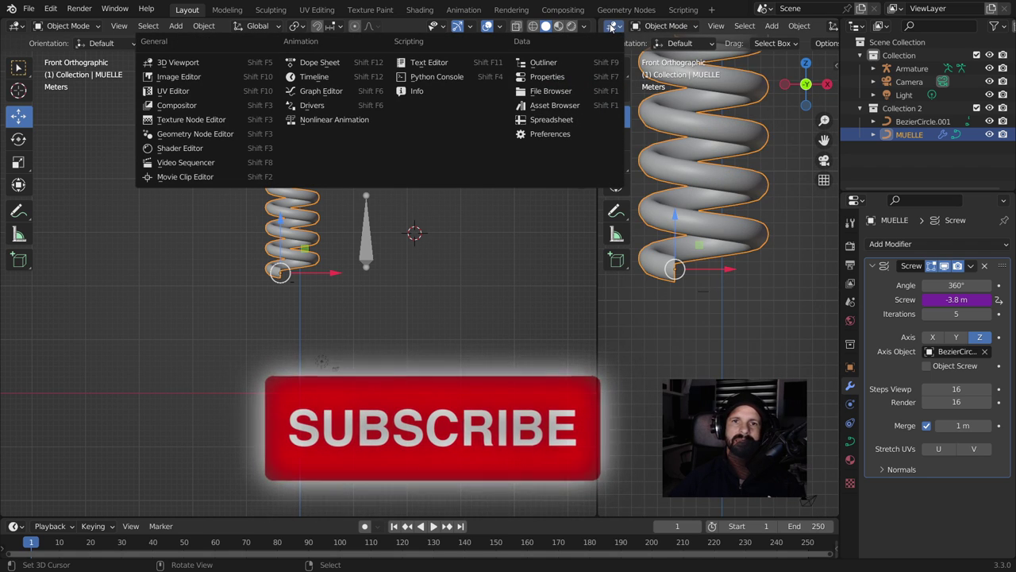
pyautogui.click(310, 106)
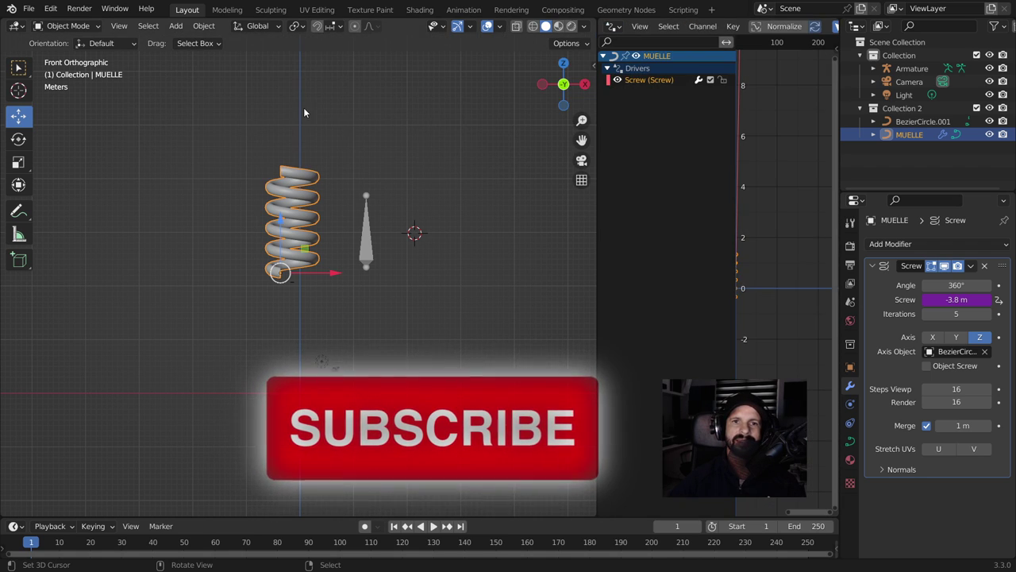
pyautogui.click(833, 47)
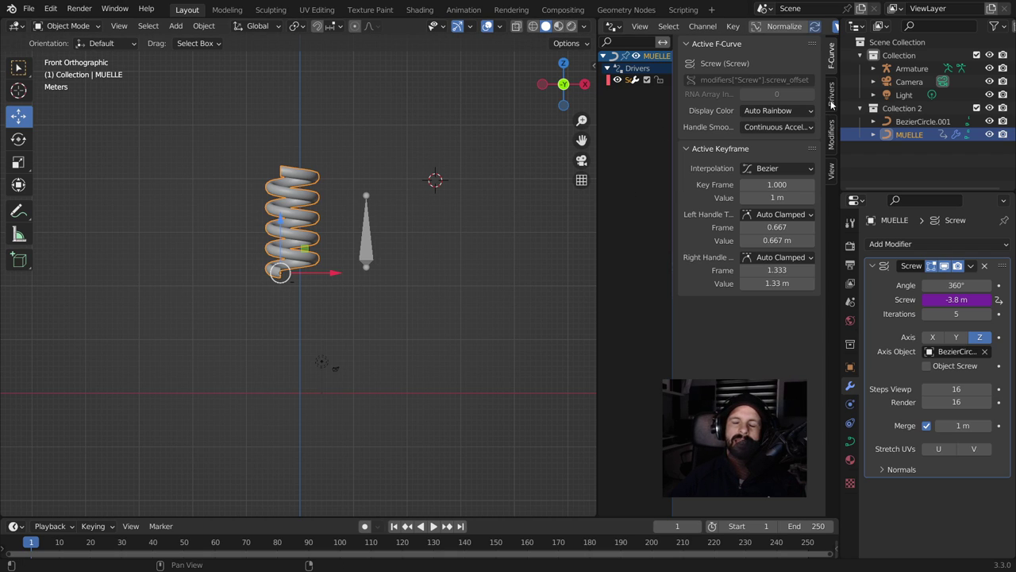
# In the Drivers sidebar tab, rename the Screw driver's variable from var to muelle
pyautogui.click(832, 102)
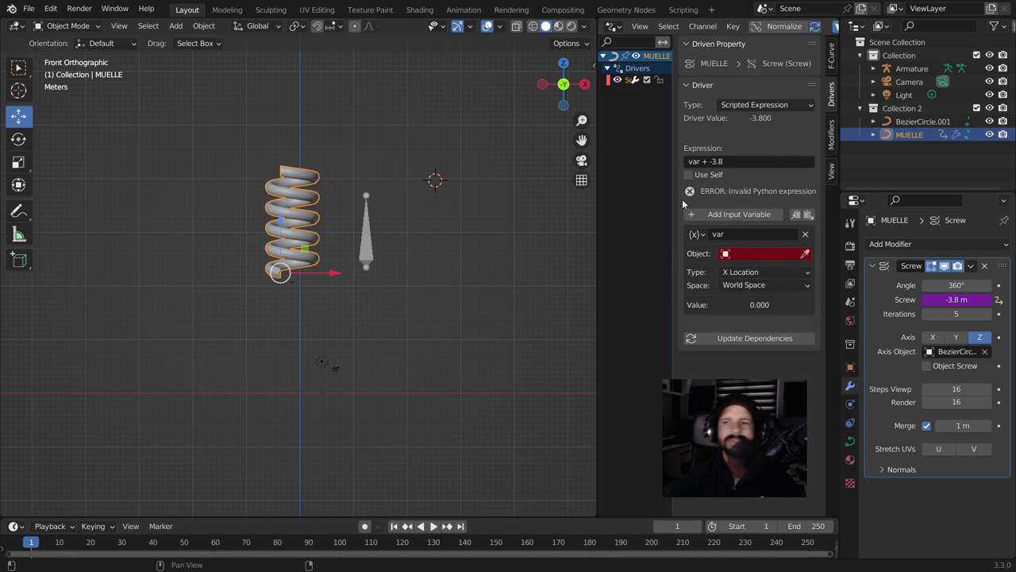
pyautogui.click(738, 233)
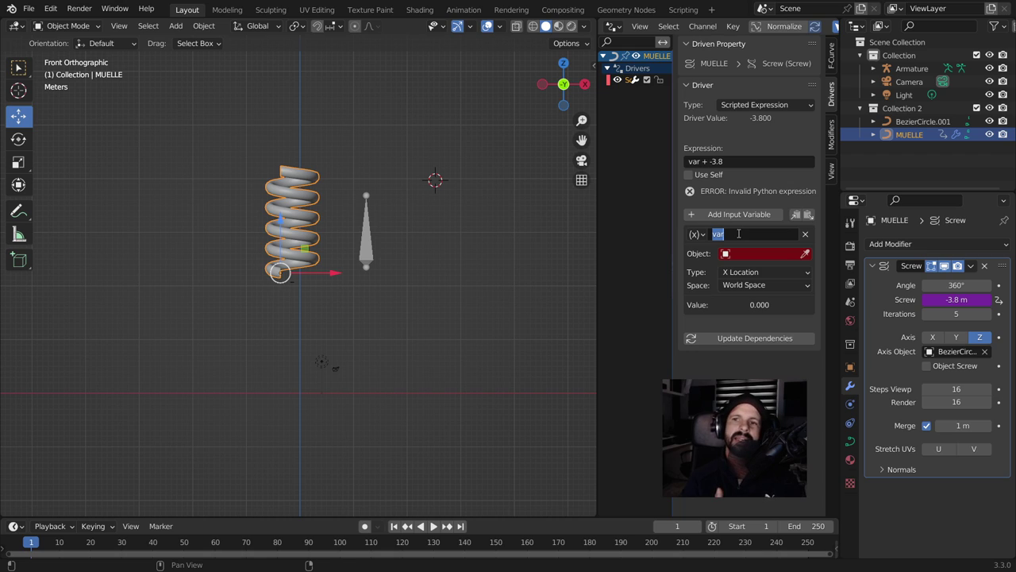
pyautogui.click(739, 234)
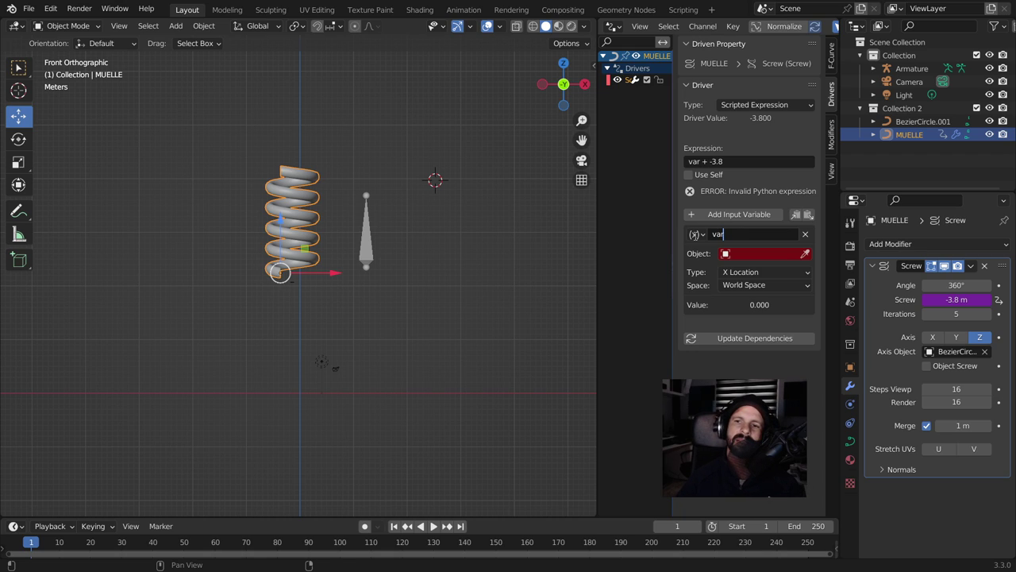
pyautogui.press('BackSpace')
pyautogui.press('BackSpace')
pyautogui.press('BackSpace')
pyautogui.write('MUE')
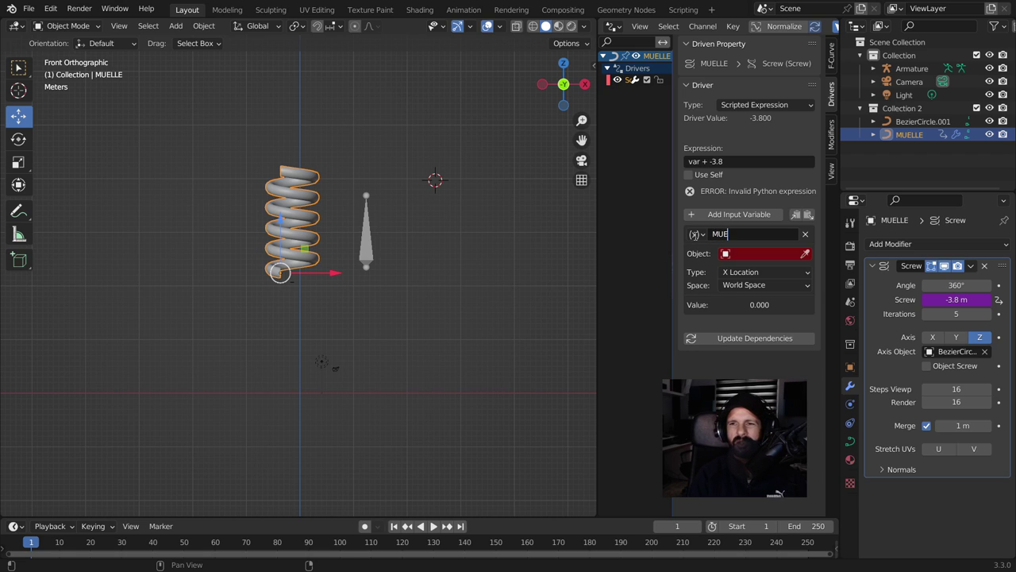
pyautogui.press('BackSpace')
pyautogui.press('BackSpace')
pyautogui.press('BackSpace')
pyautogui.press('capslock')
pyautogui.write('muell')
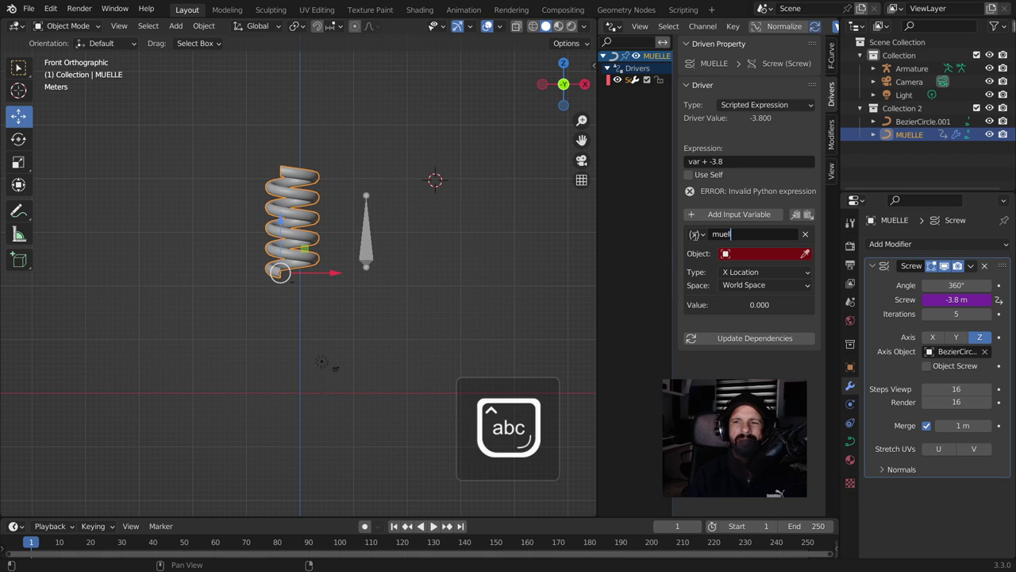
pyautogui.write('e')
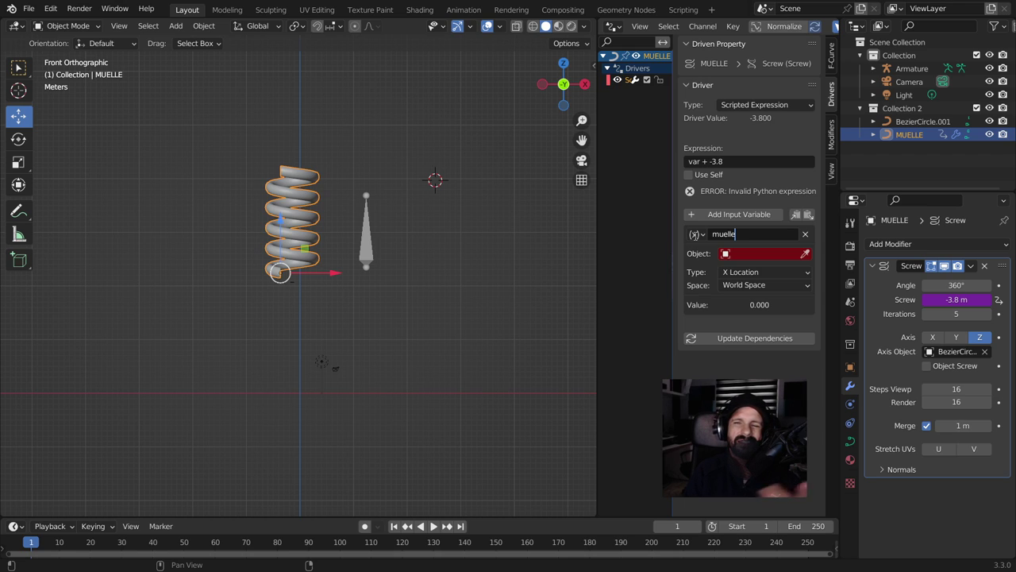
pyautogui.press('Return')
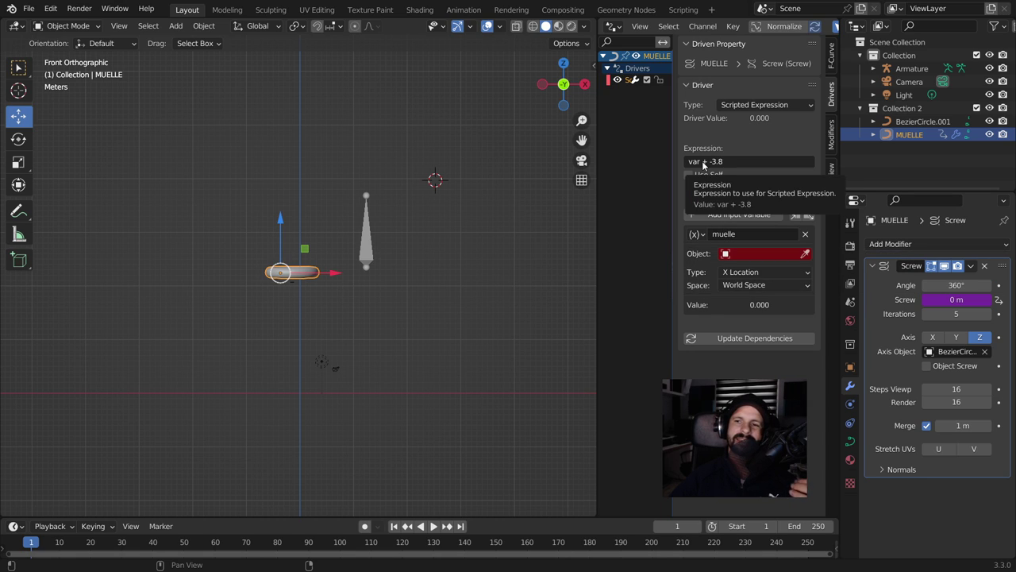
# Set the driver expression to muelle, then try muelle+2
pyautogui.click(735, 162)
pyautogui.press('BackSpace')
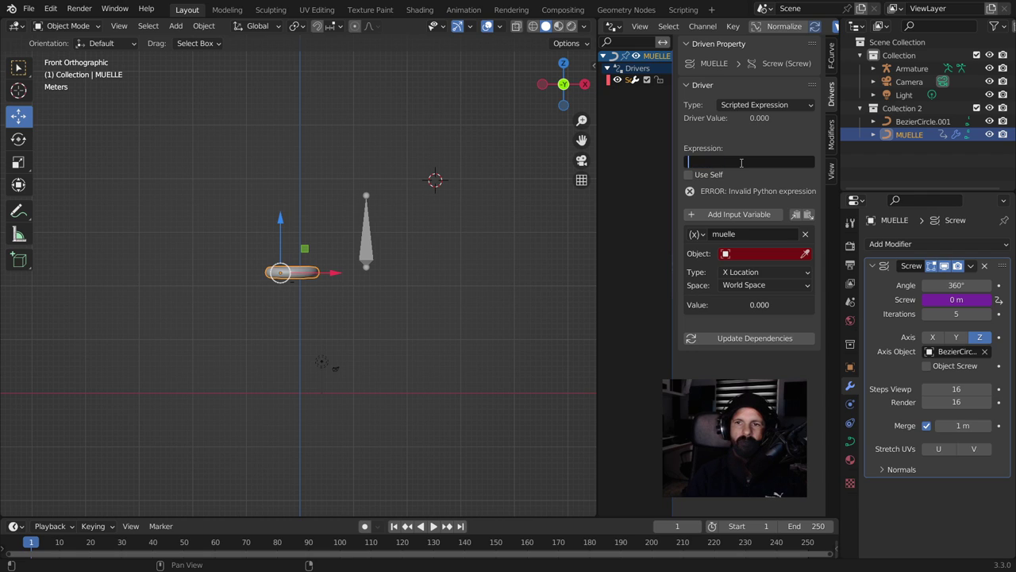
pyautogui.write('muelle')
pyautogui.press('Return')
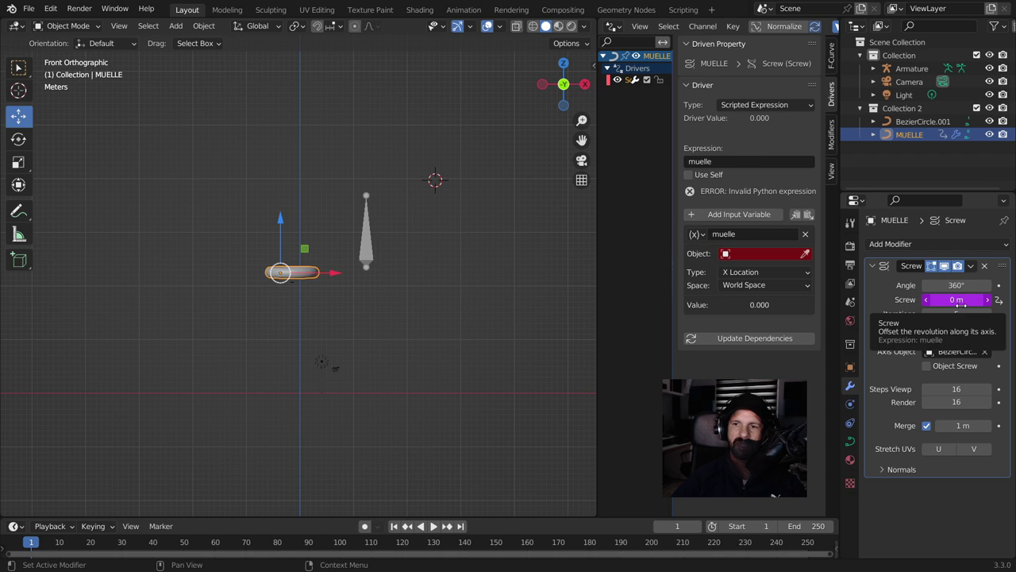
pyautogui.click(754, 162)
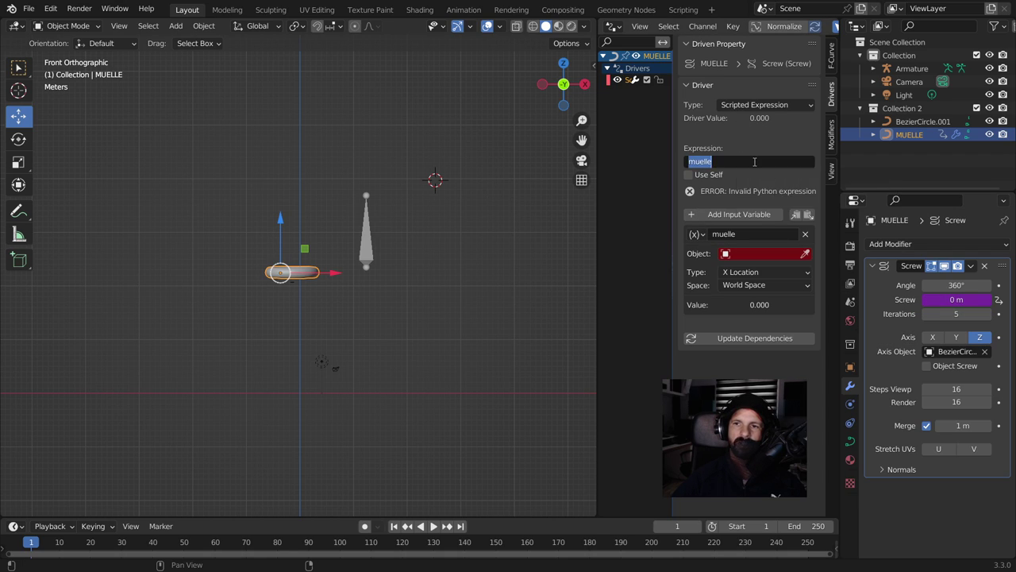
pyautogui.click(754, 162)
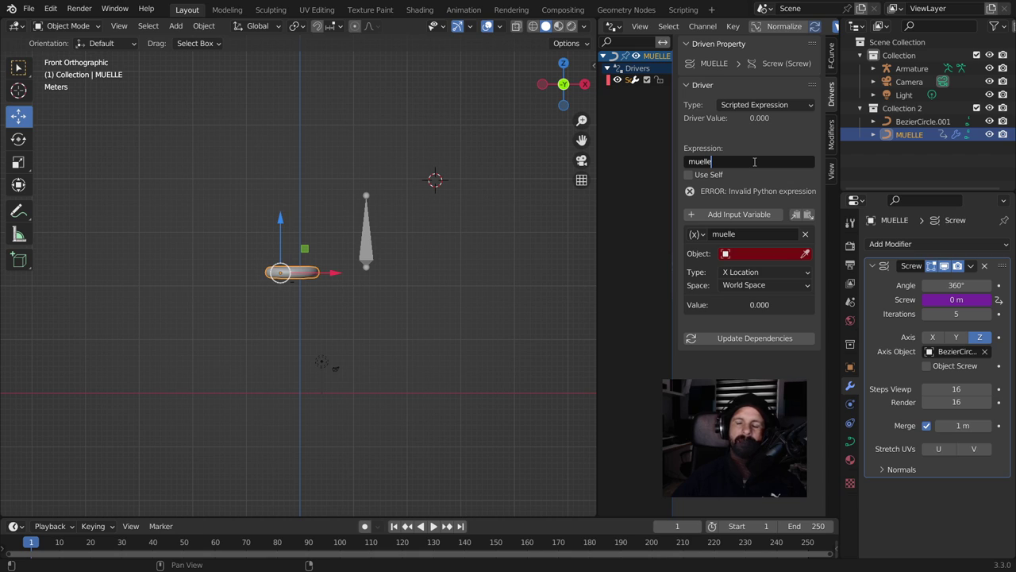
pyautogui.write('+2')
pyautogui.press('Return')
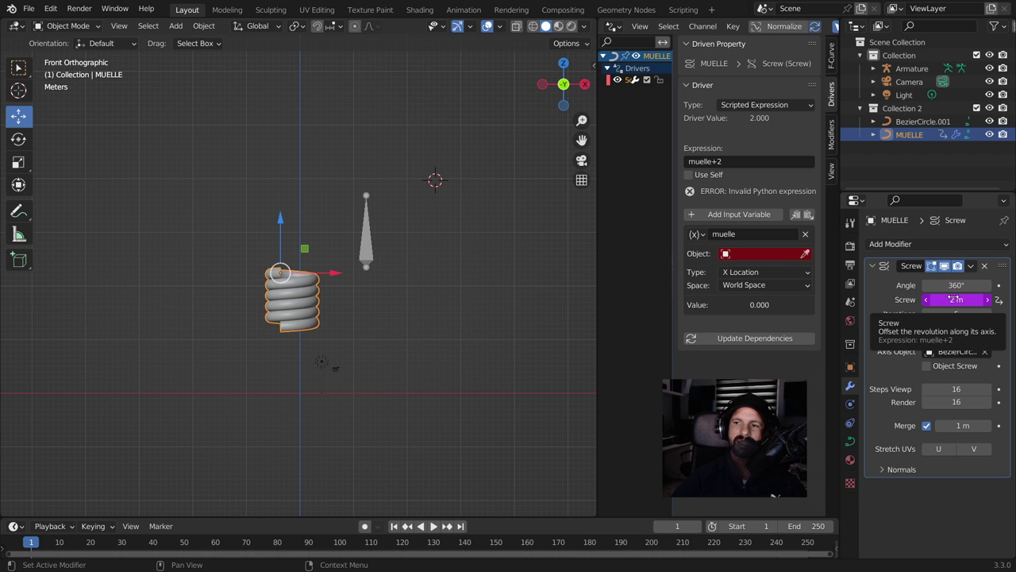
# Try the expressions muelle*6, muelle/5 and muelle+5 in turn
pyautogui.click(722, 160)
pyautogui.click(722, 161)
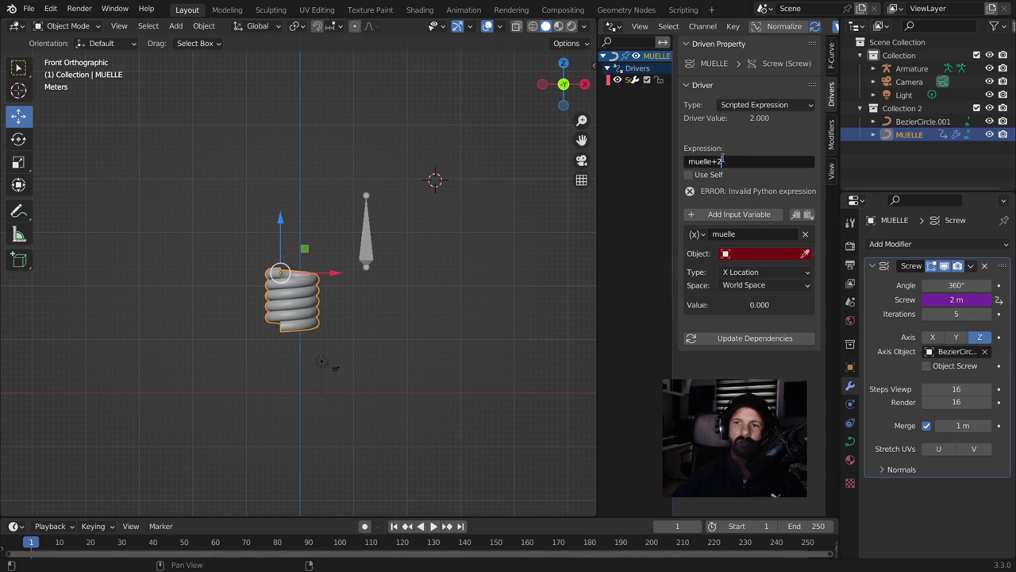
pyautogui.press('BackSpace')
pyautogui.press('BackSpace')
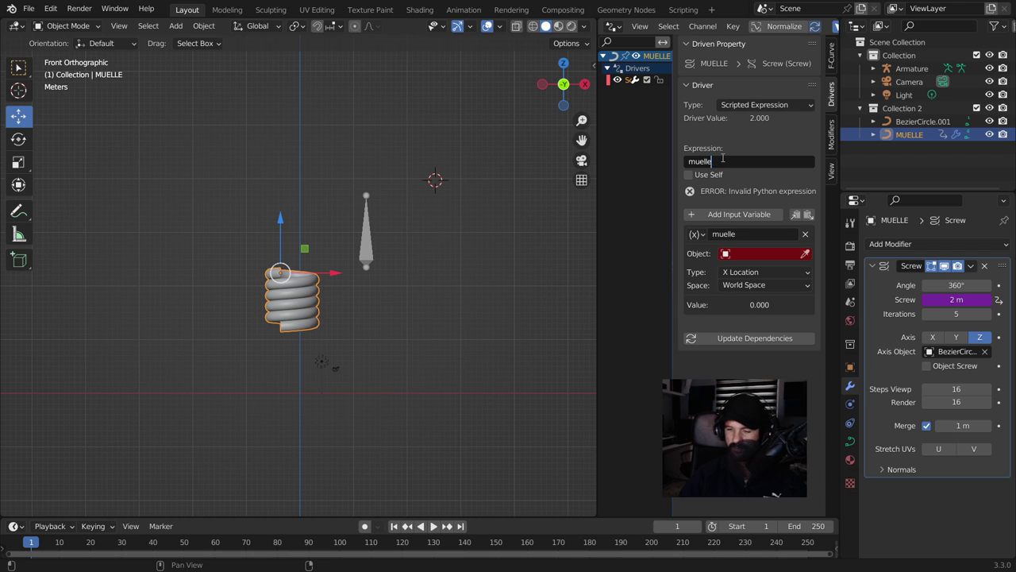
pyautogui.write('*6')
pyautogui.press('Return')
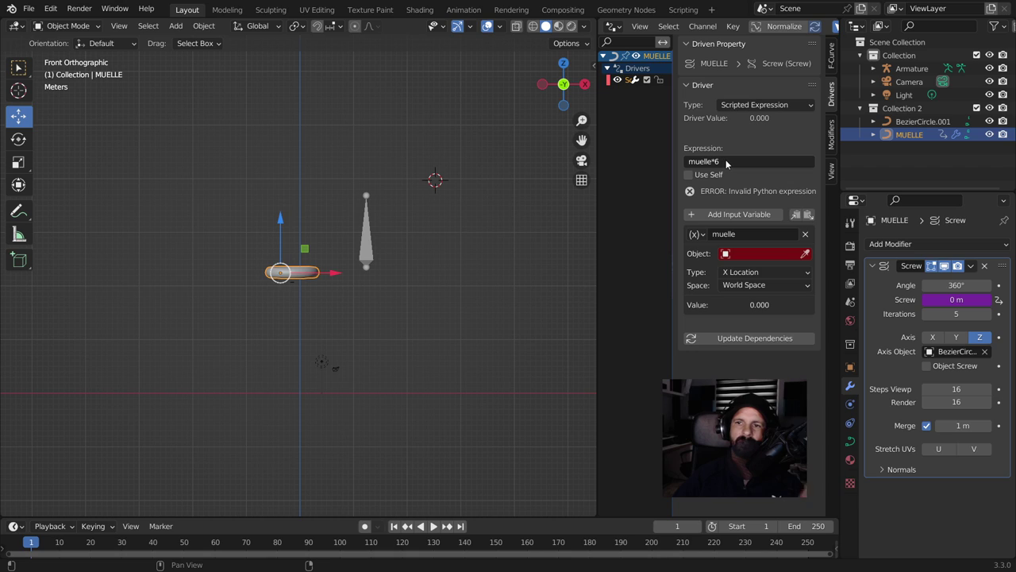
pyautogui.click(725, 161)
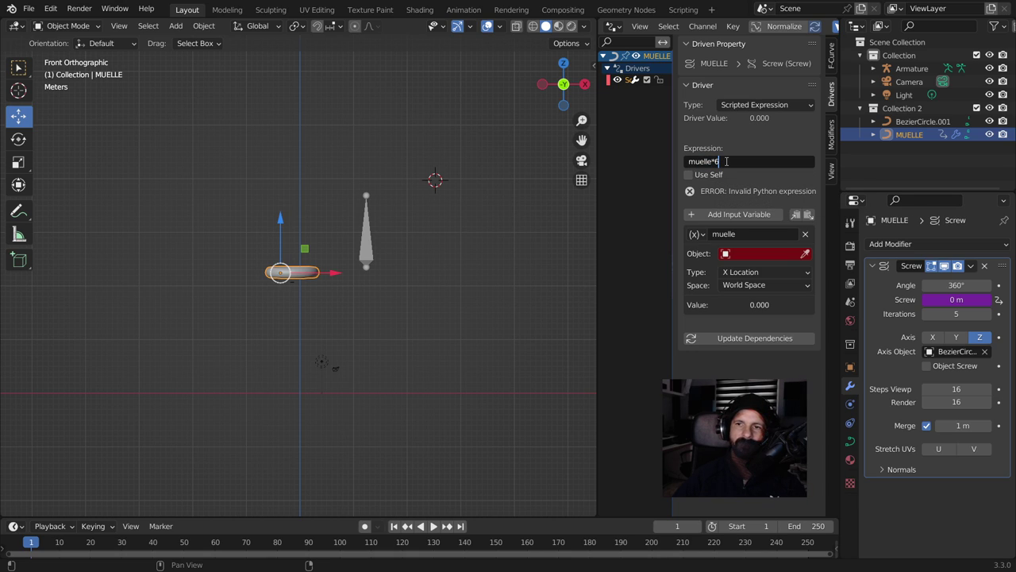
pyautogui.press('BackSpace')
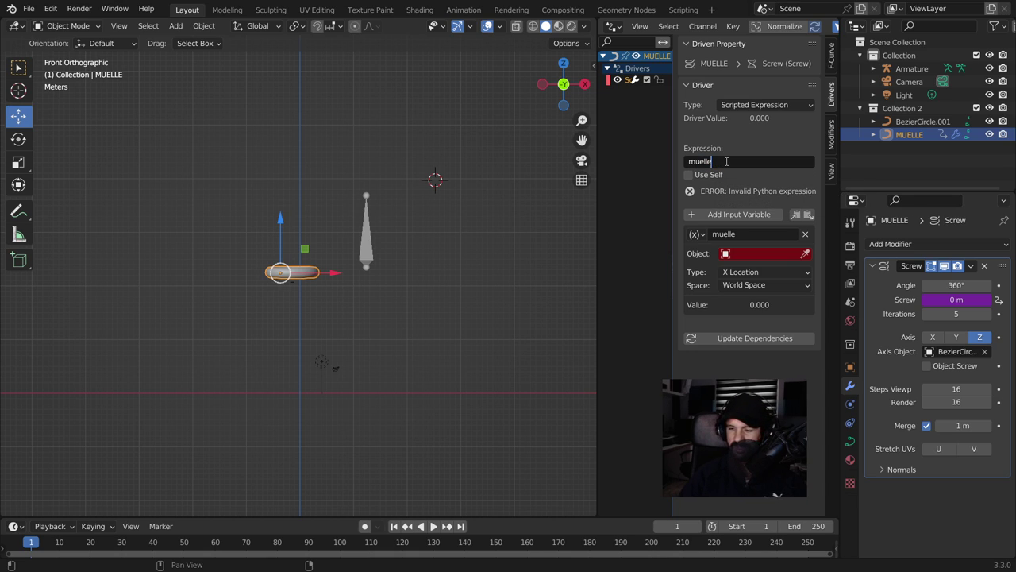
pyautogui.write('/5')
pyautogui.press('Return')
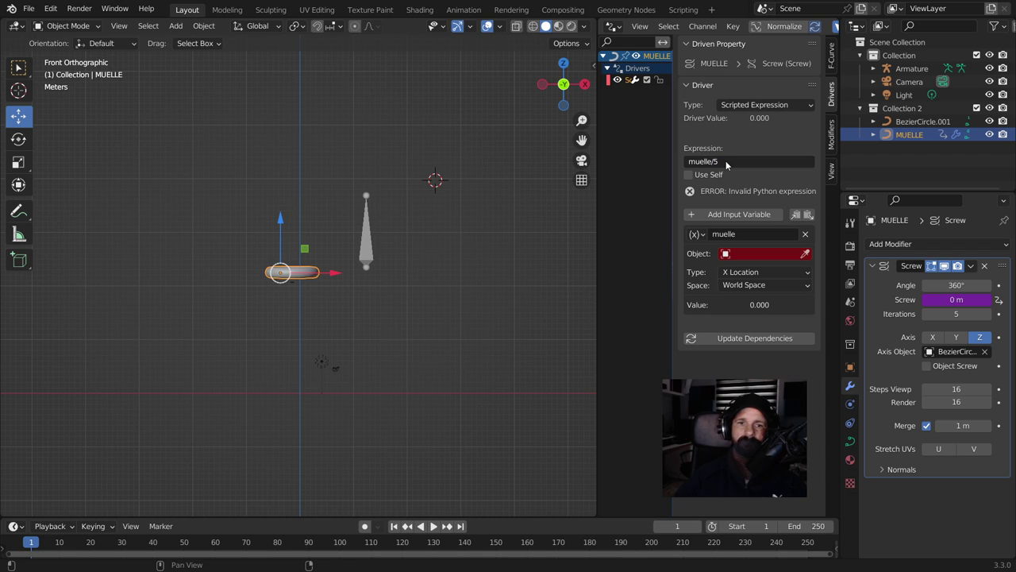
pyautogui.click(732, 161)
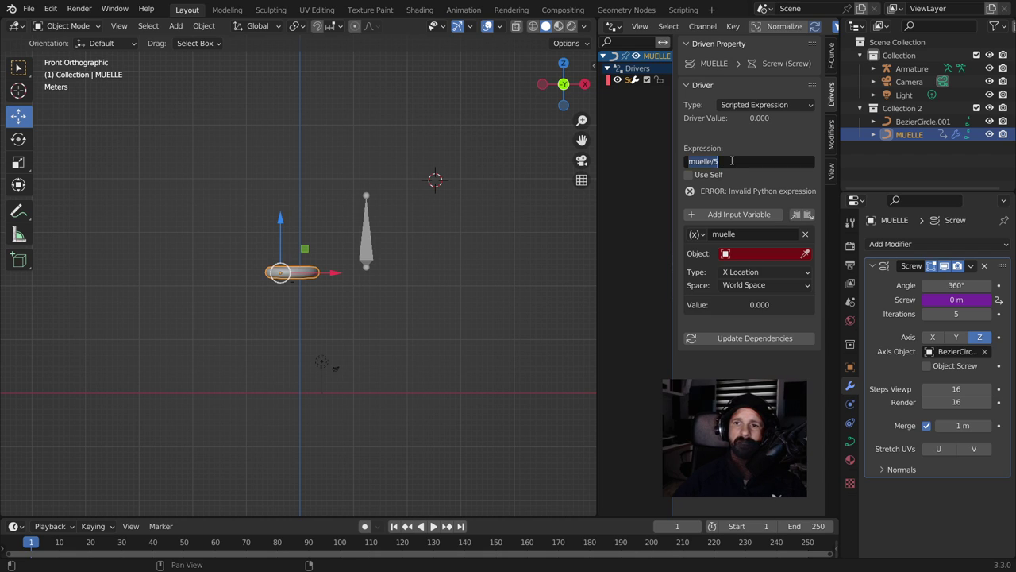
pyautogui.press('BackSpace')
pyautogui.press('BackSpace')
pyautogui.write('+')
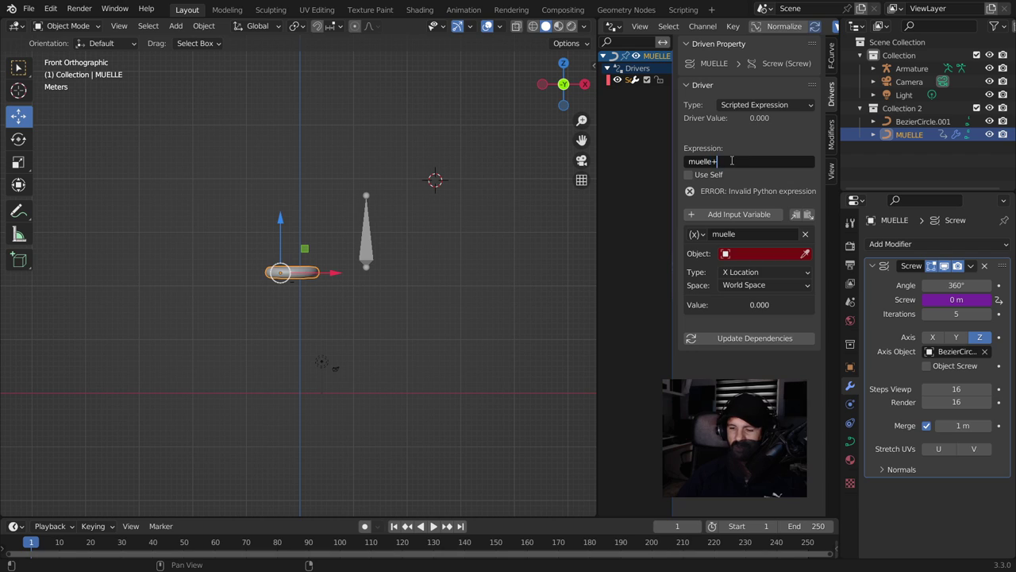
pyautogui.press('Return')
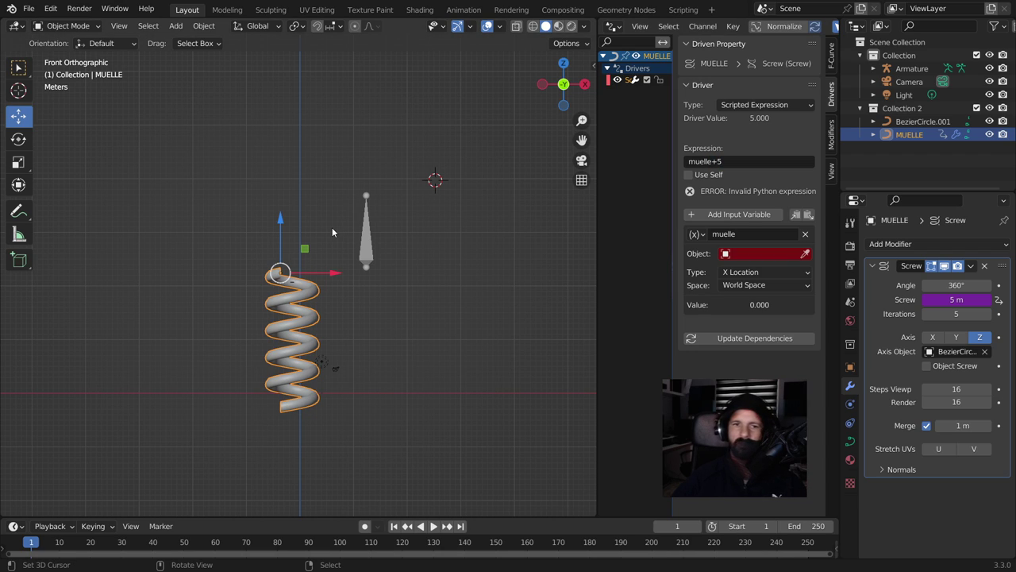
# Change the driver expression to muelle-5
pyautogui.click(689, 162)
pyautogui.click(735, 160)
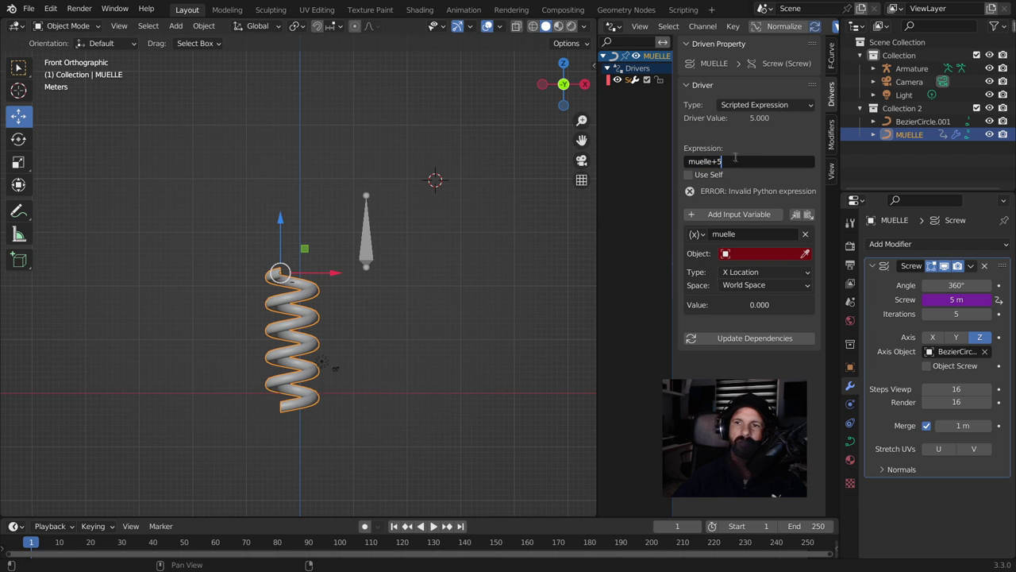
pyautogui.press('BackSpace')
pyautogui.press('BackSpace')
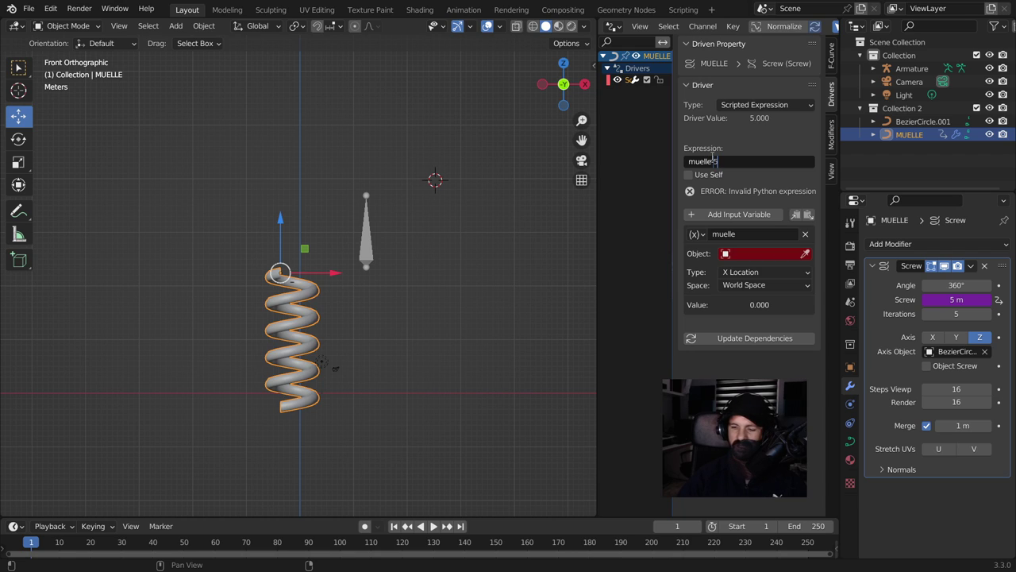
pyautogui.write('-5')
pyautogui.press('Return')
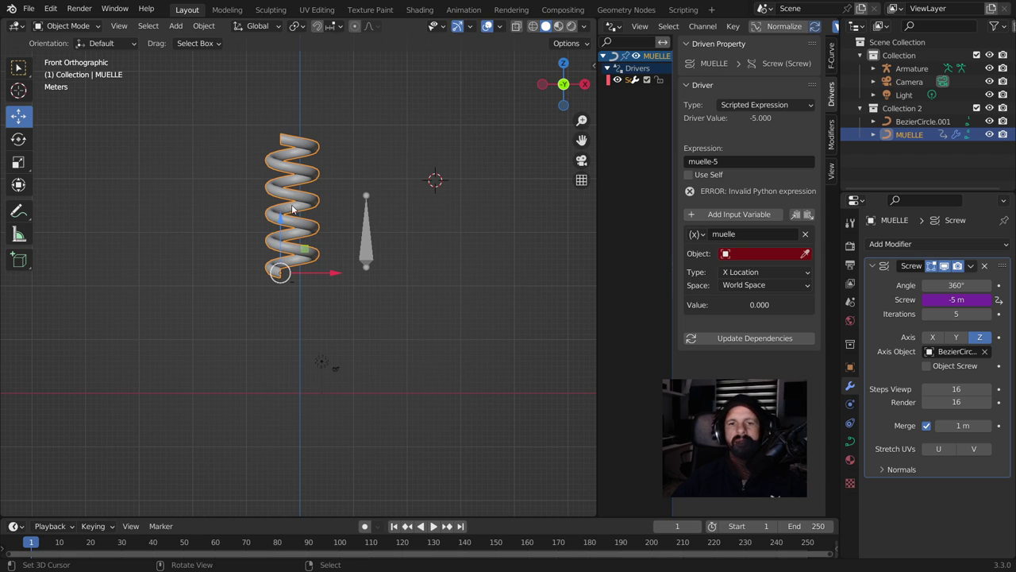
# Target the muelle variable at the Armature object and its Bone, giving a 7.35 m Screw offset
pyautogui.click(377, 245)
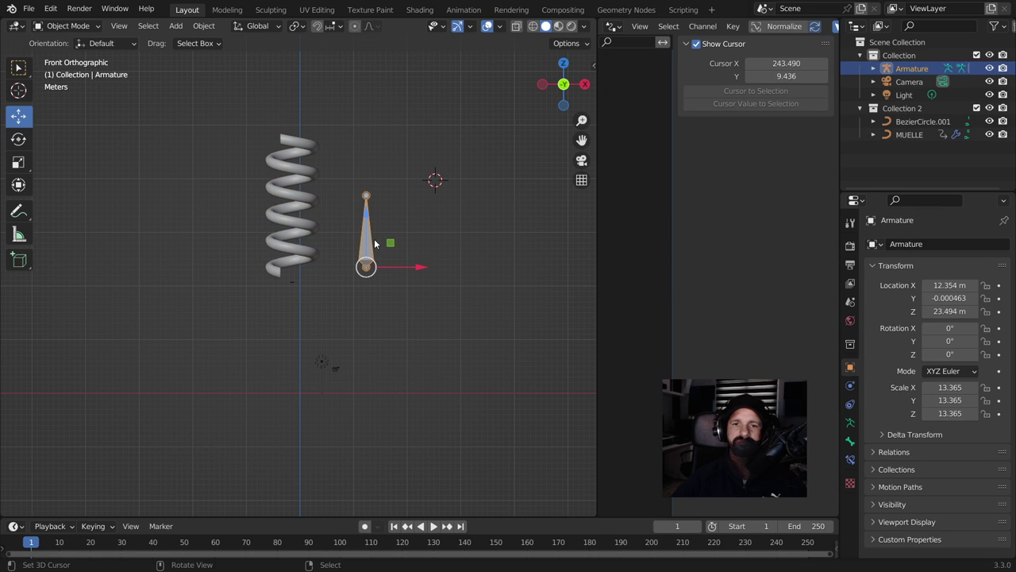
pyautogui.click(308, 199)
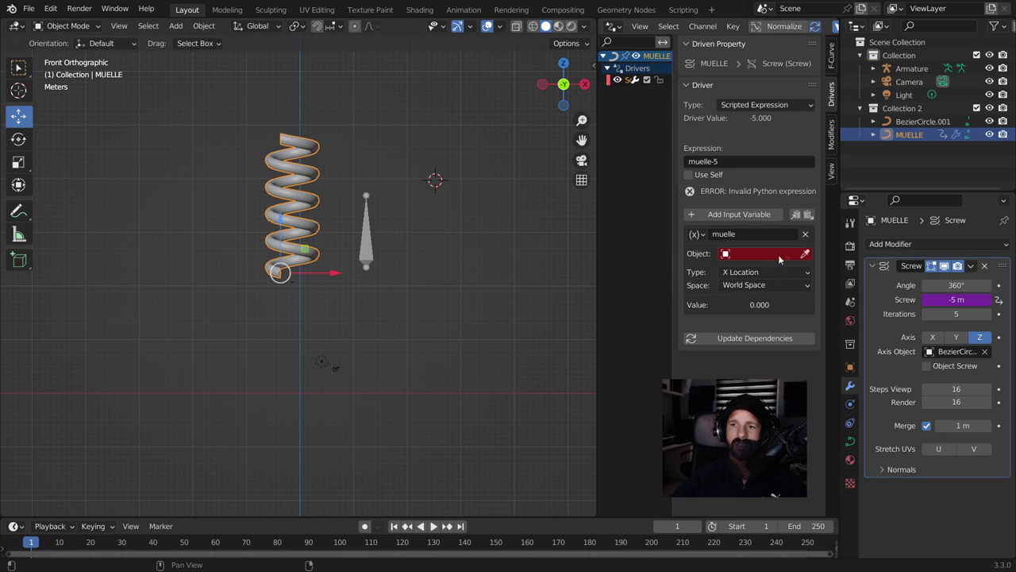
pyautogui.click(805, 253)
pyautogui.click(367, 230)
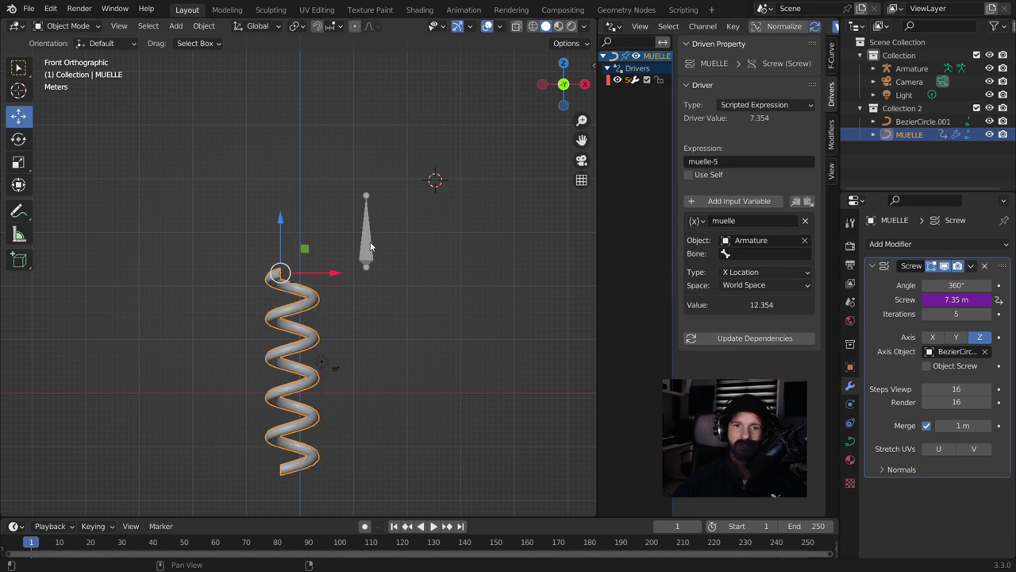
pyautogui.click(750, 254)
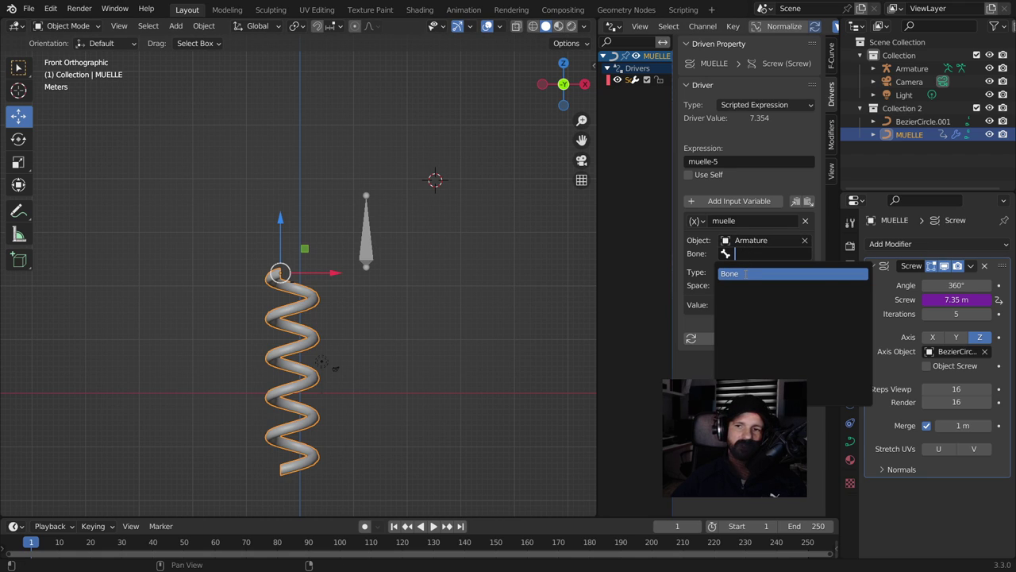
pyautogui.click(746, 273)
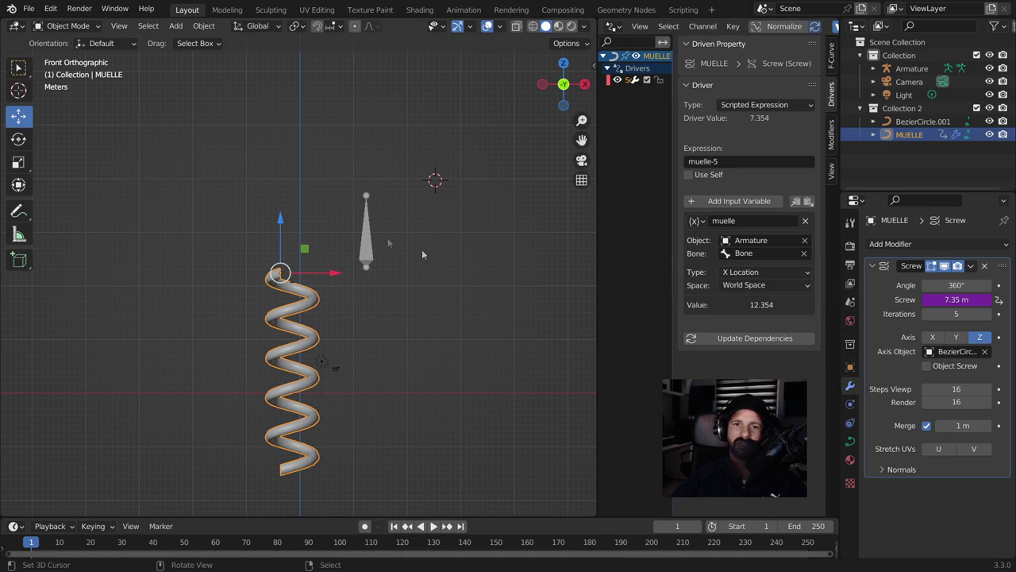
pyautogui.click(370, 233)
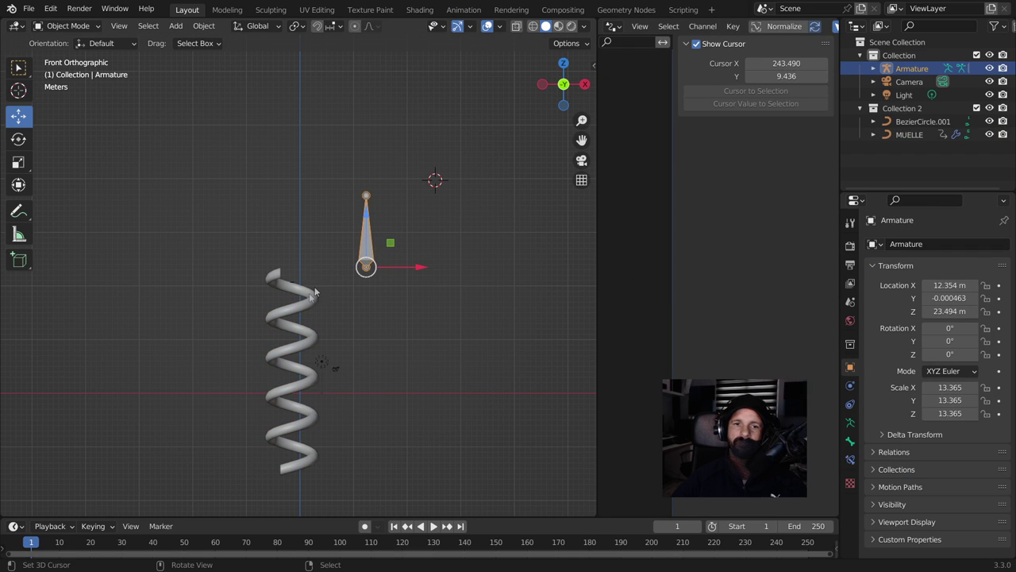
pyautogui.click(278, 272)
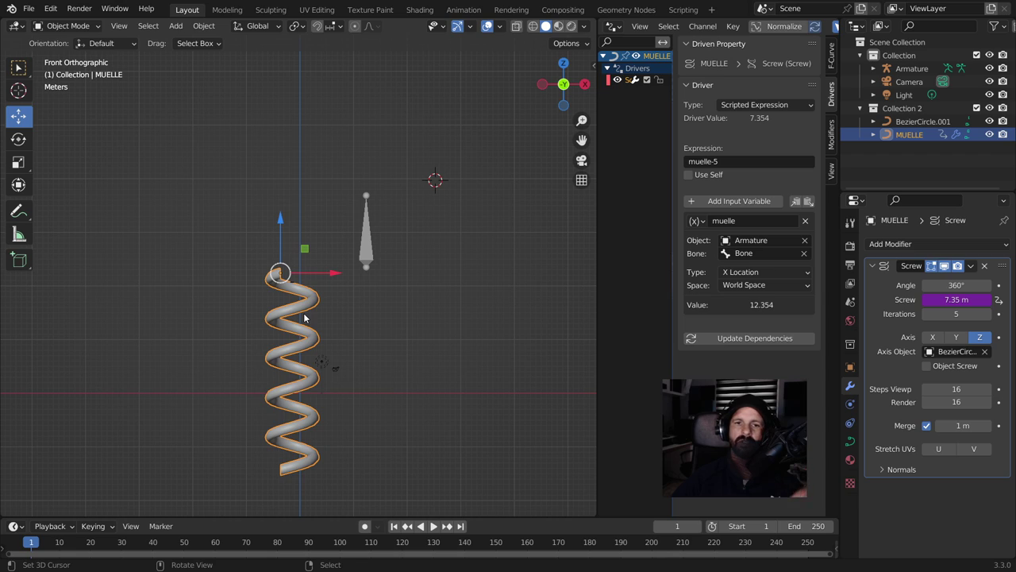
# Enable Names and Axes in the Armature's Viewport Display settings
pyautogui.click(367, 242)
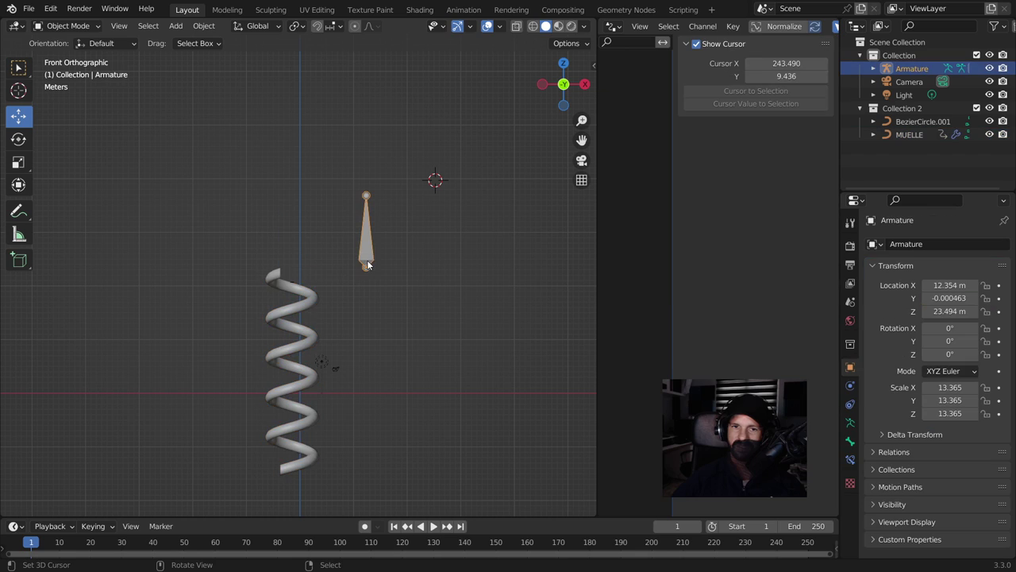
pyautogui.click(849, 425)
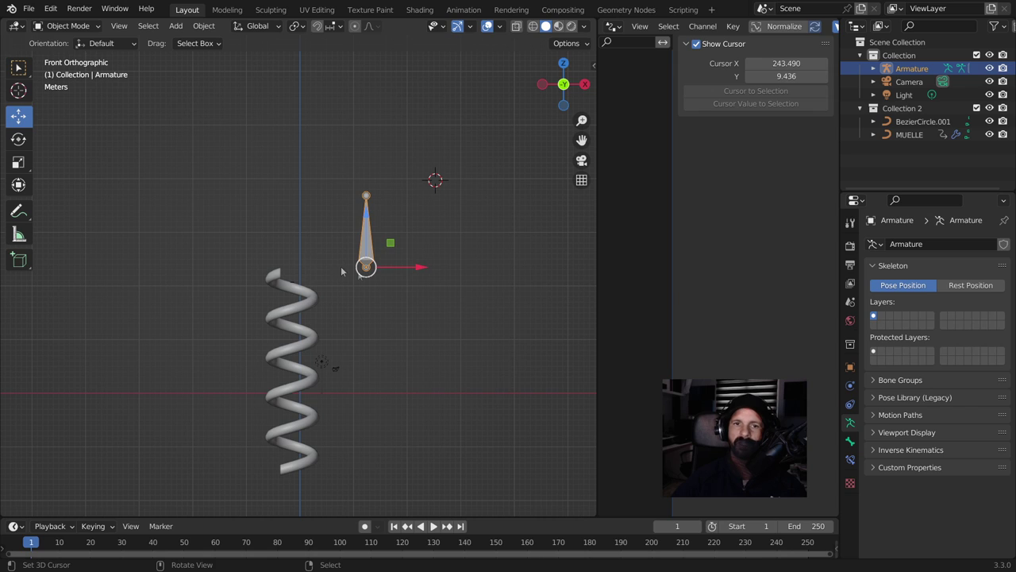
pyautogui.moveTo(473, 339)
pyautogui.mouseDown(button='middle')
pyautogui.moveTo(376, 351)
pyautogui.moveTo(356, 288)
pyautogui.mouseUp(button='middle')
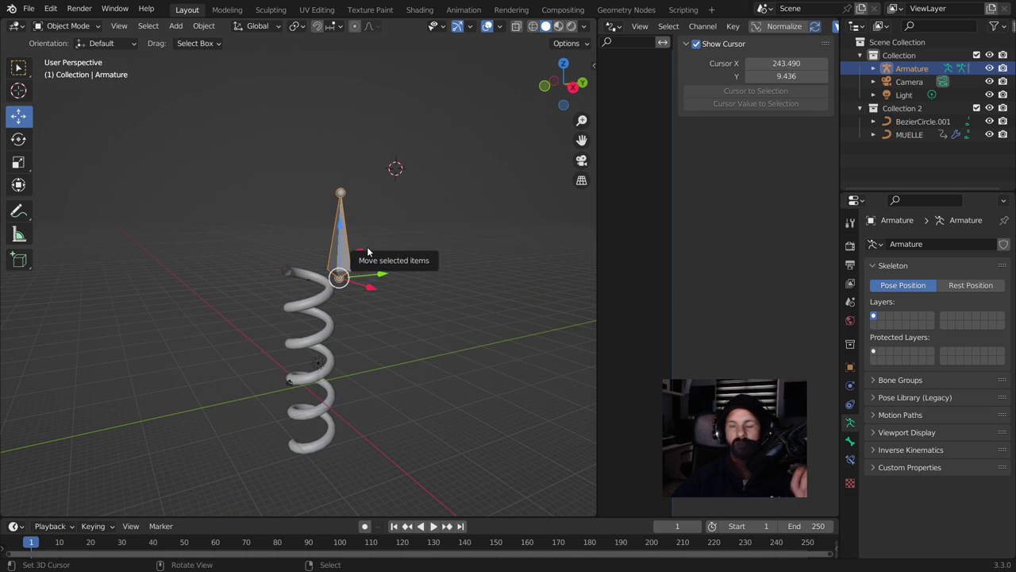
pyautogui.click(892, 438)
pyautogui.click(926, 468)
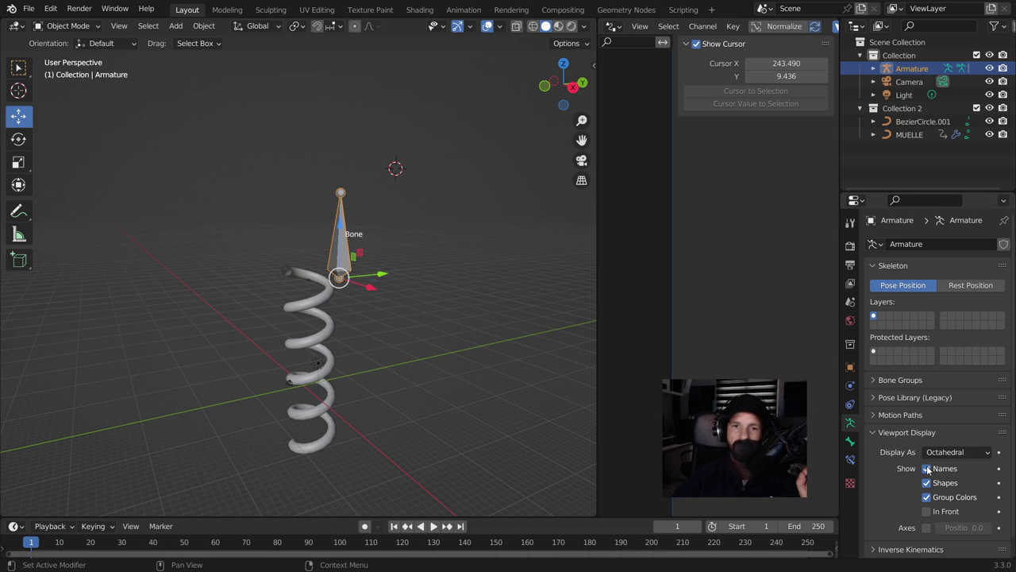
pyautogui.click(925, 527)
# Shift the bone's axes display toward its tip and frame the view on the bone
pyautogui.scroll(4, 412, 365)
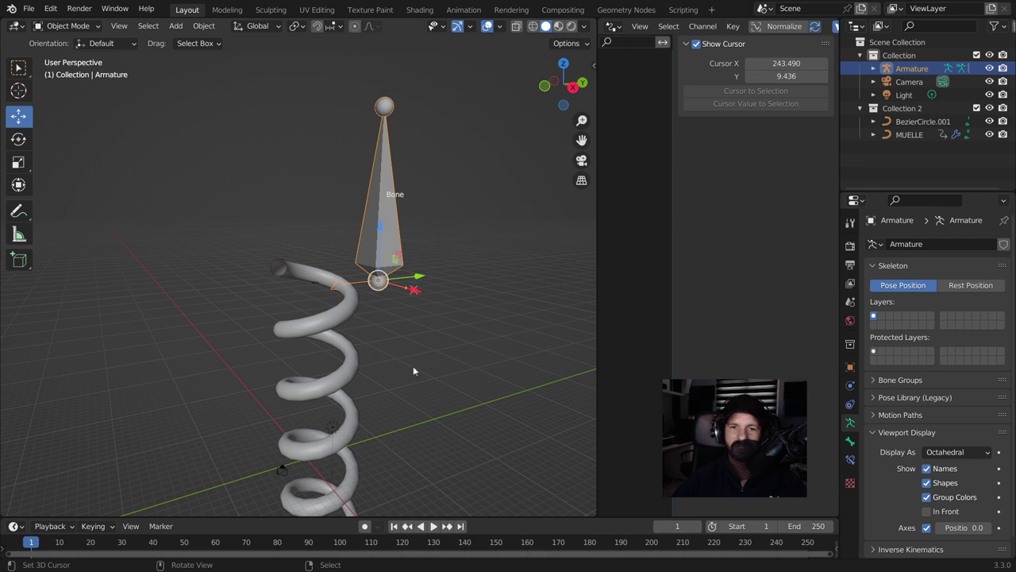
pyautogui.scroll(2, 397, 306)
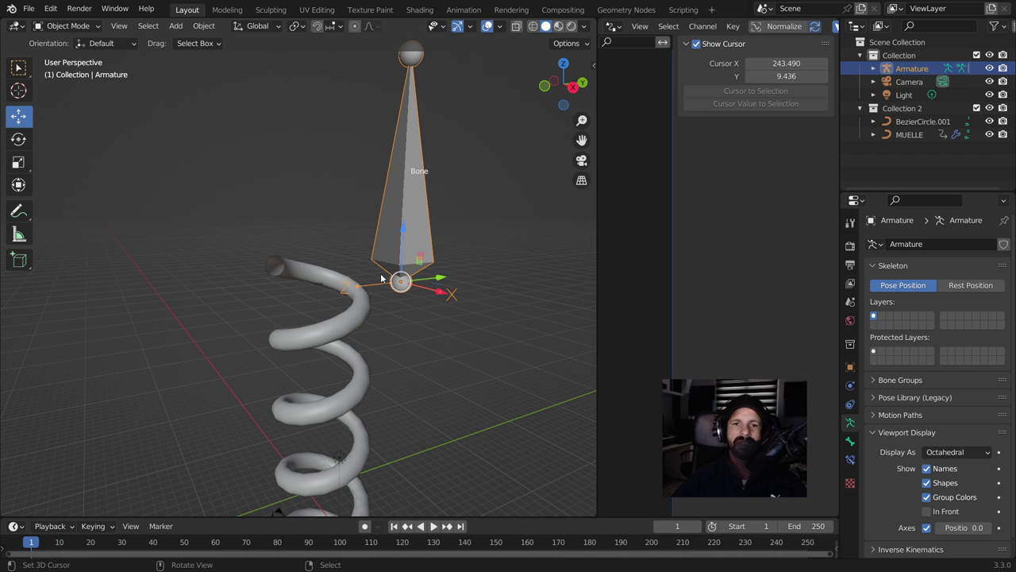
pyautogui.scroll(-3, 448, 289)
pyautogui.scroll(-2, 448, 289)
pyautogui.moveTo(448, 287); pyautogui.dragTo(444, 333, button='middle')
pyautogui.click(444, 332)
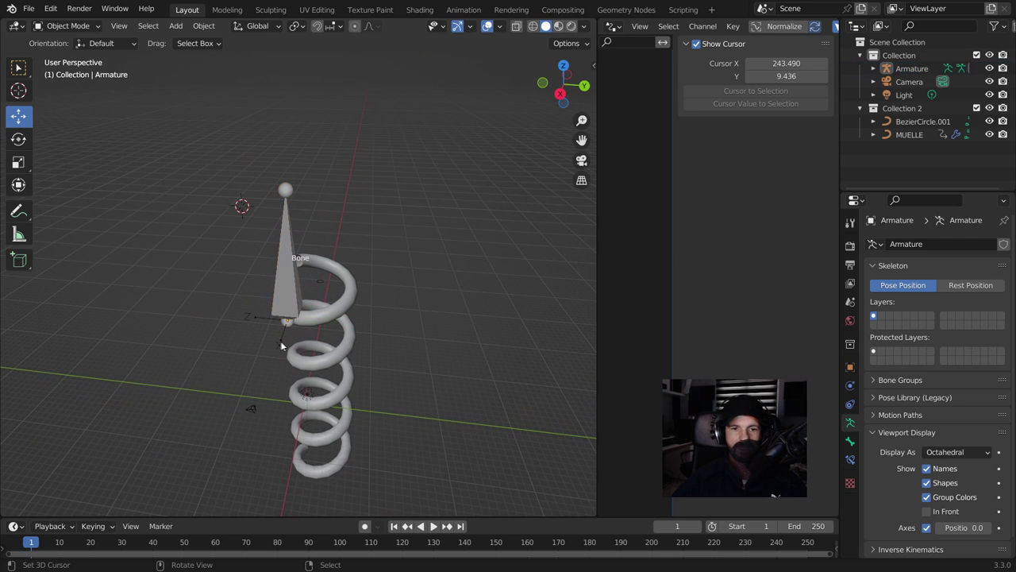
pyautogui.moveTo(956, 527); pyautogui.dragTo(992, 527)
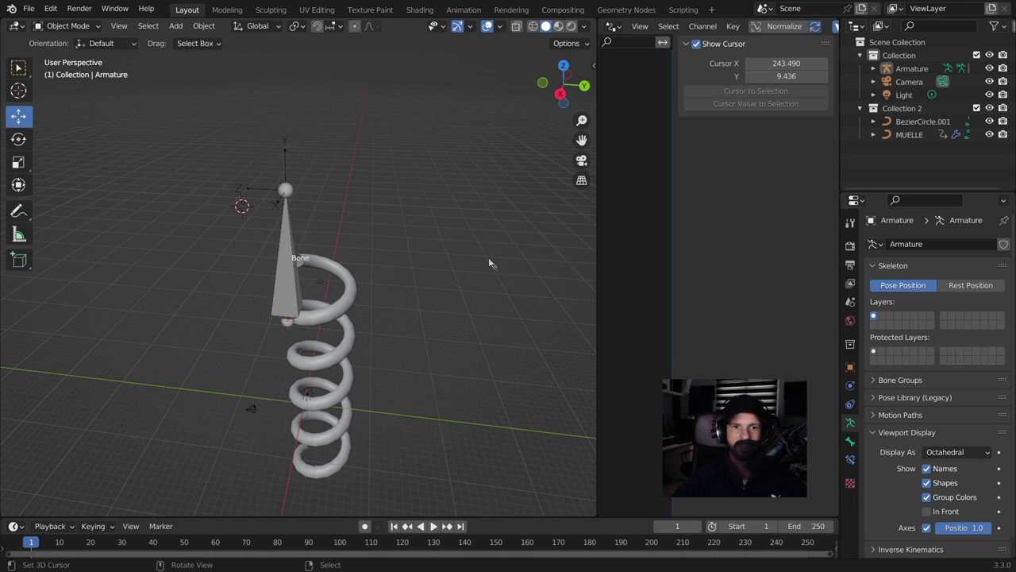
pyautogui.press('KP_Decimal')
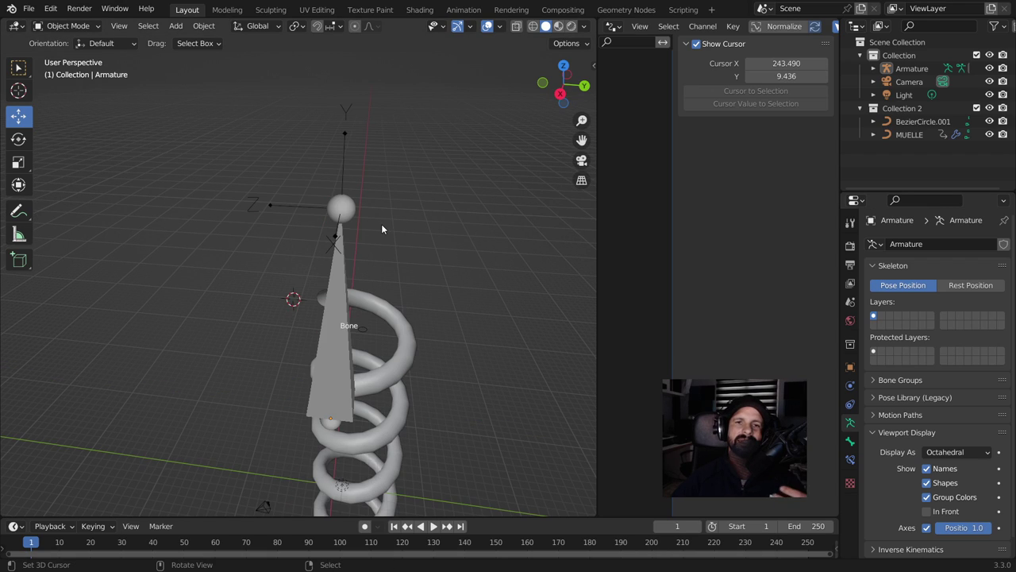
pyautogui.click(342, 140)
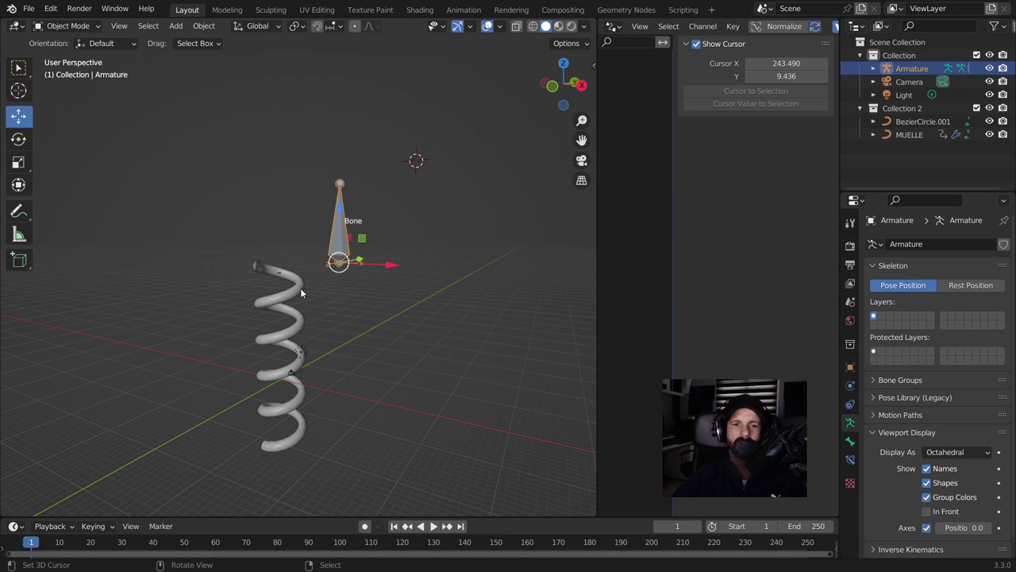
# Set the muelle driver variable's Type to Y Location
pyautogui.click(301, 291)
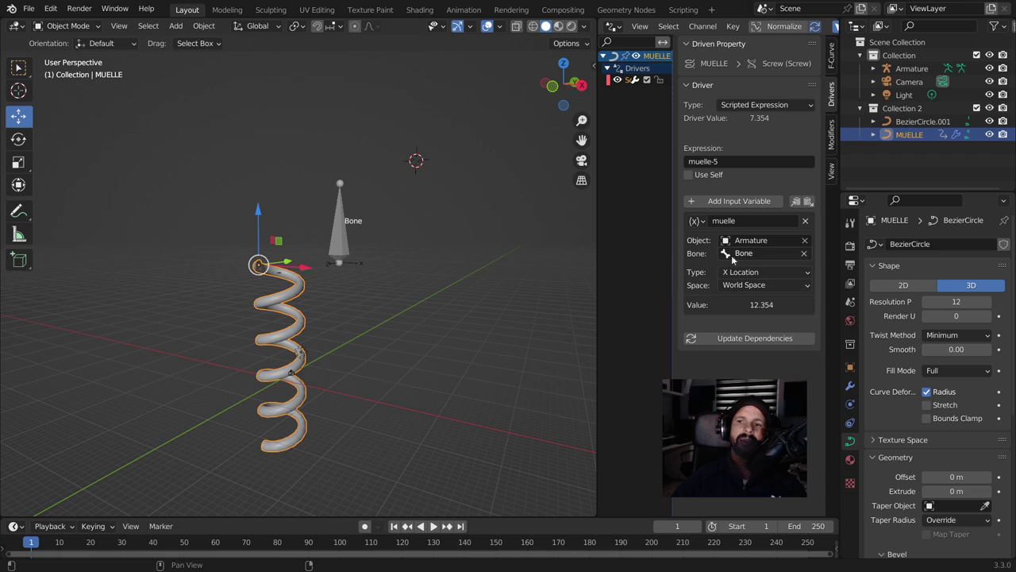
pyautogui.click(341, 230)
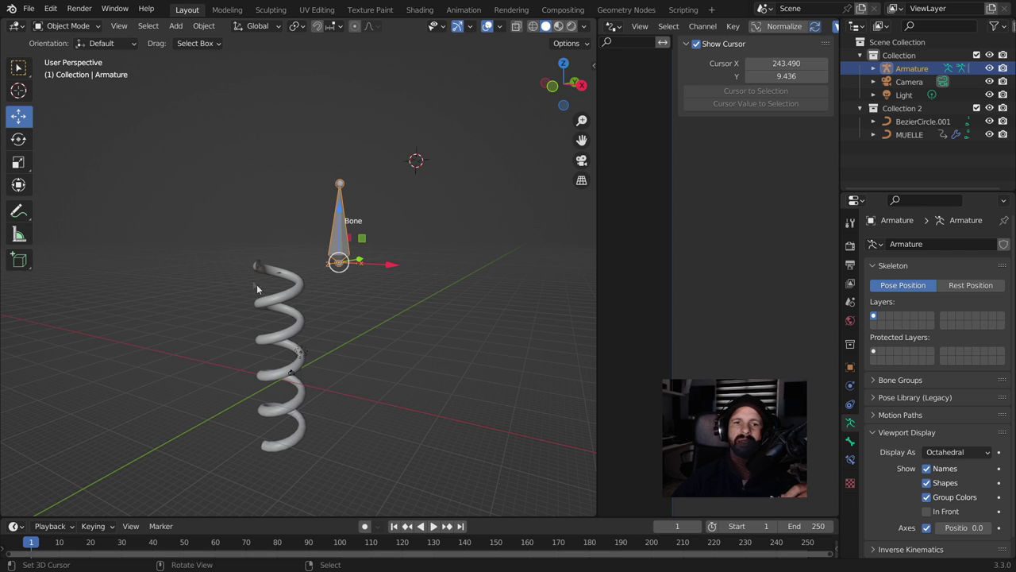
pyautogui.click(279, 299)
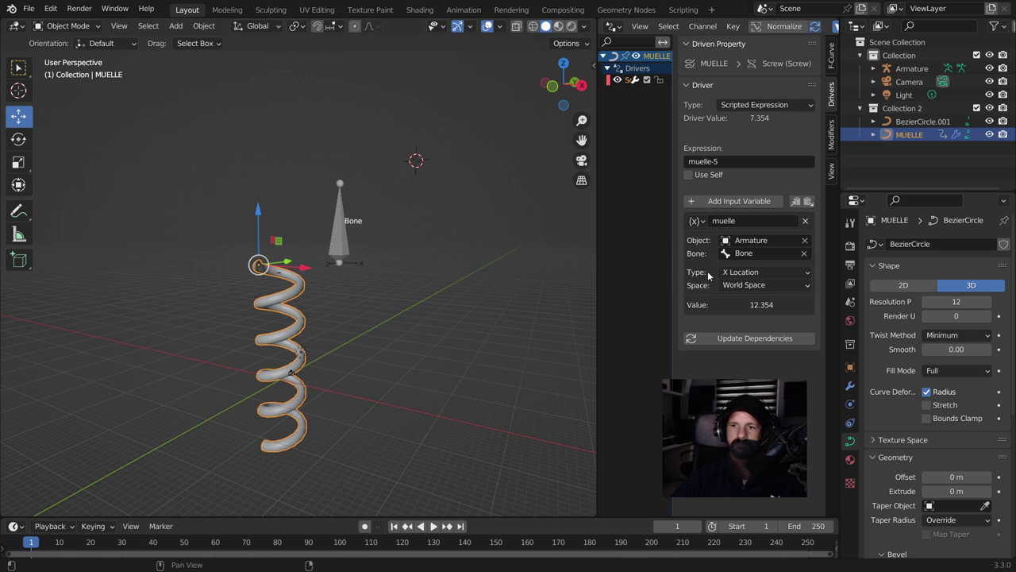
pyautogui.click(742, 274)
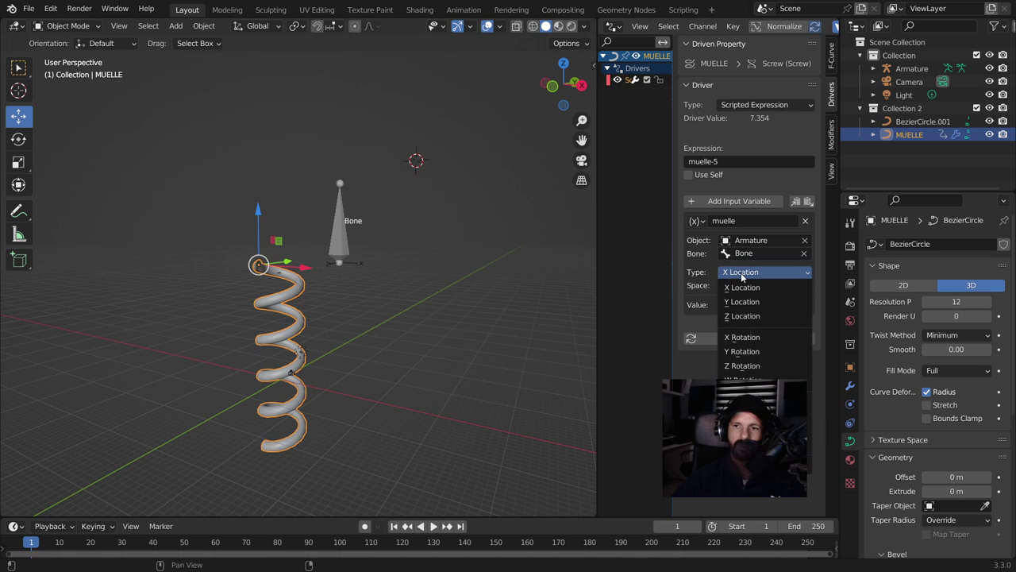
pyautogui.click(741, 301)
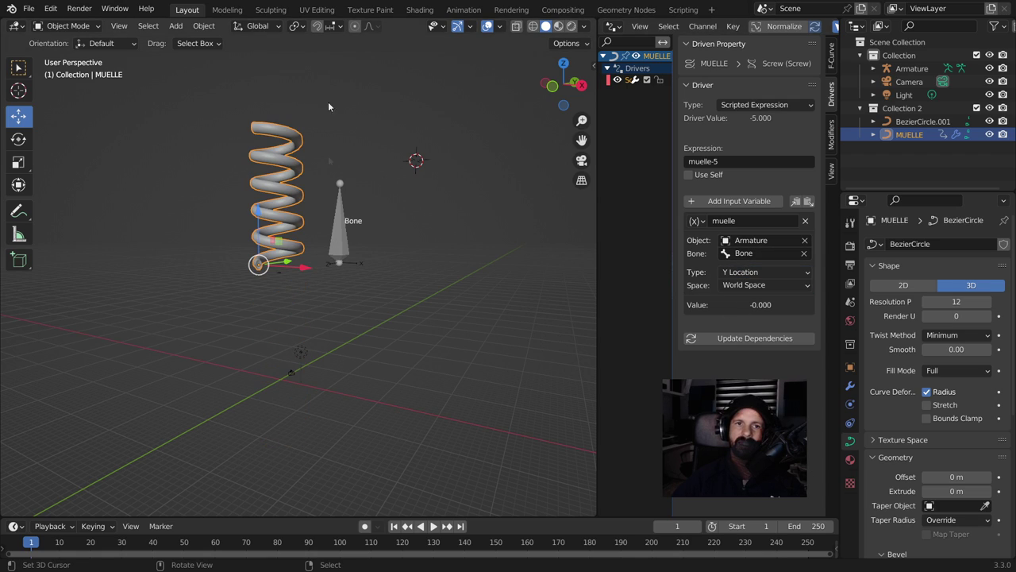
# Test the spring by moving the bone along Z in Pose Mode, then return to Object Mode
pyautogui.click(346, 237)
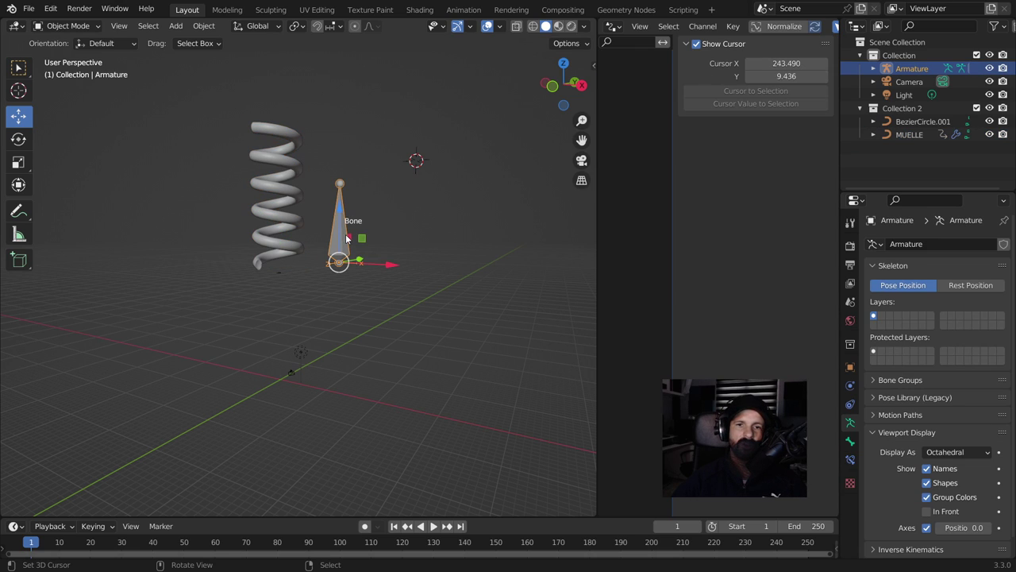
pyautogui.click(67, 25)
pyautogui.click(64, 68)
pyautogui.moveTo(343, 210); pyautogui.dragTo(343, 244)
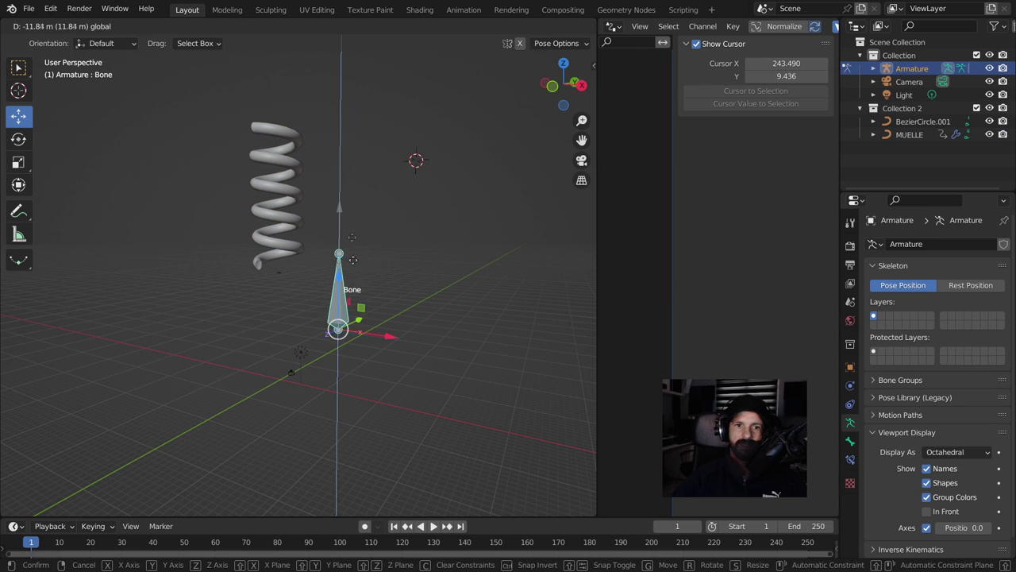
pyautogui.hotkey('ctrl', 'Tab')
# Set the muelle variable's Space to Local Space and check the driver from the bone
pyautogui.click(317, 182)
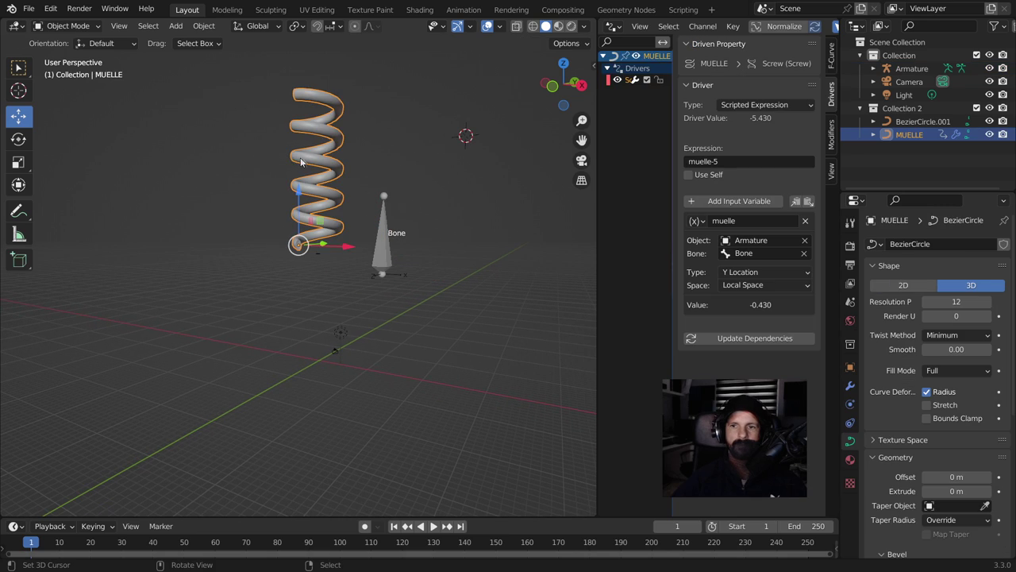
pyautogui.click(734, 284)
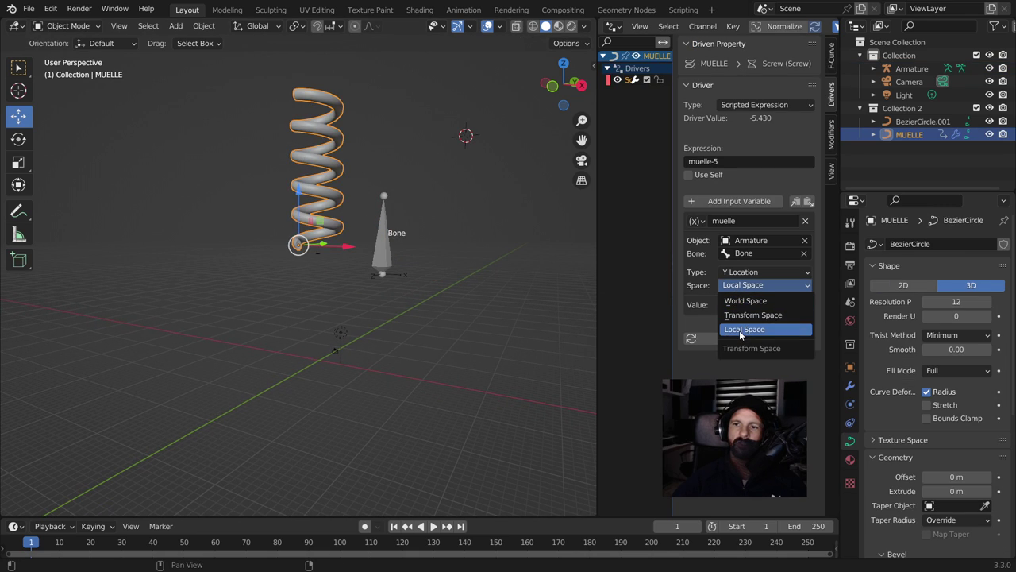
pyautogui.click(739, 331)
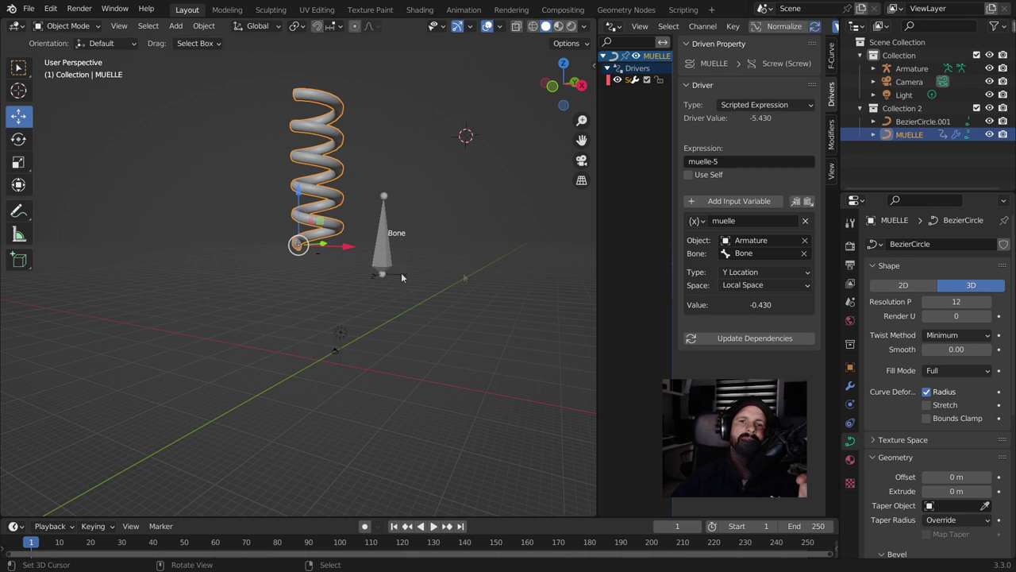
pyautogui.click(379, 250)
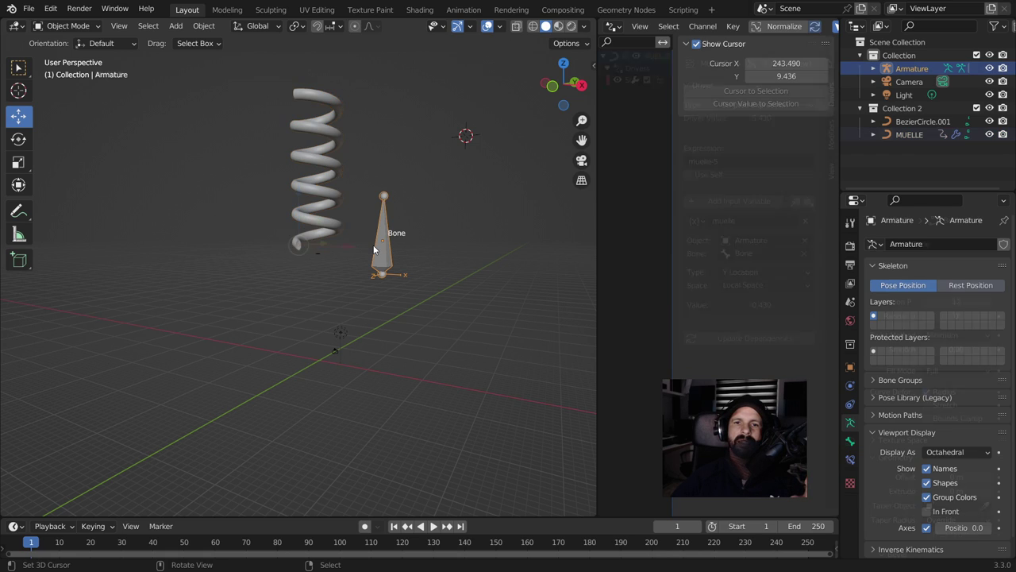
pyautogui.click(317, 183)
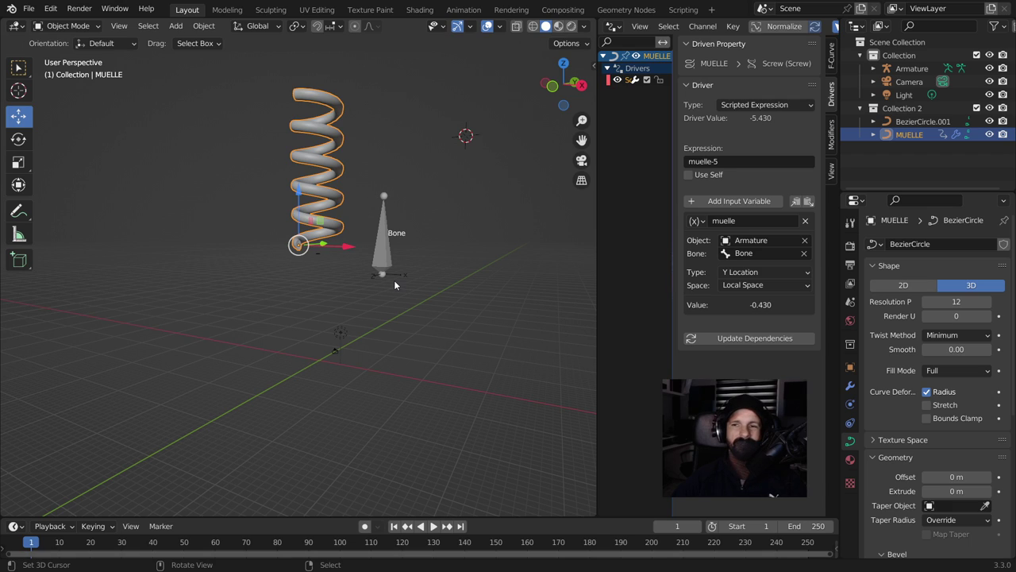
pyautogui.click(377, 242)
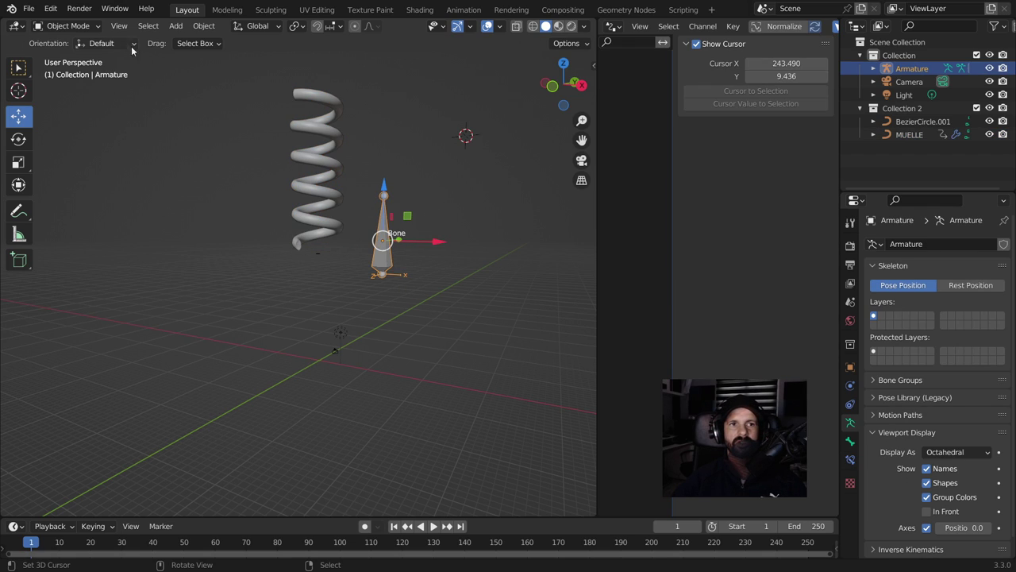
# In Pose Mode, drag the bone upward to compress the spring, then reset it with Alt+G
pyautogui.click(80, 28)
pyautogui.click(70, 70)
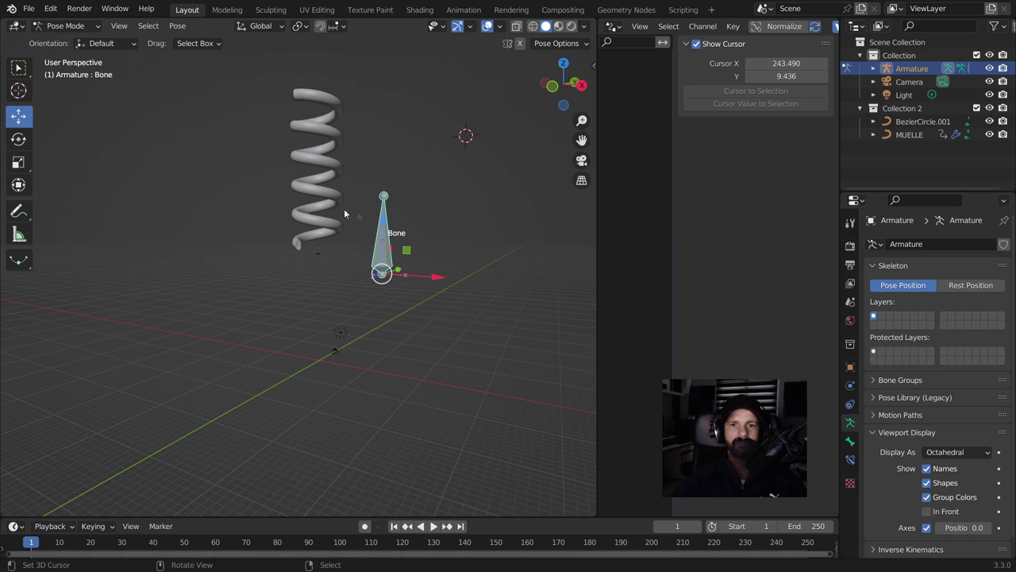
pyautogui.moveTo(386, 227)
pyautogui.mouseDown()
pyautogui.moveTo(370, 311)
pyautogui.moveTo(357, 52)
pyautogui.mouseUp()
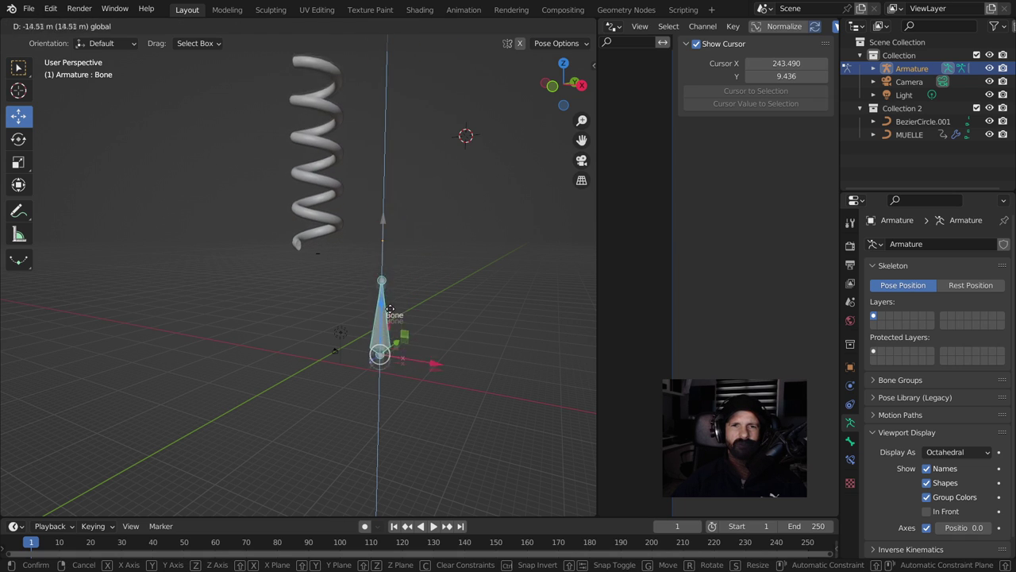
pyautogui.moveTo(356, 52); pyautogui.dragTo(359, 35)
pyautogui.press('alt')
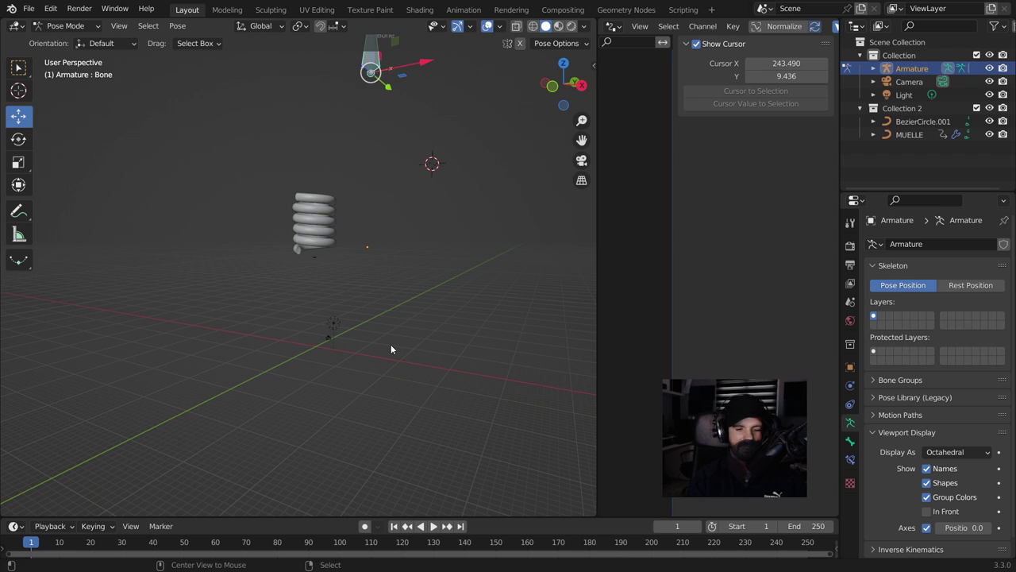
pyautogui.hotkey('alt', 'g')
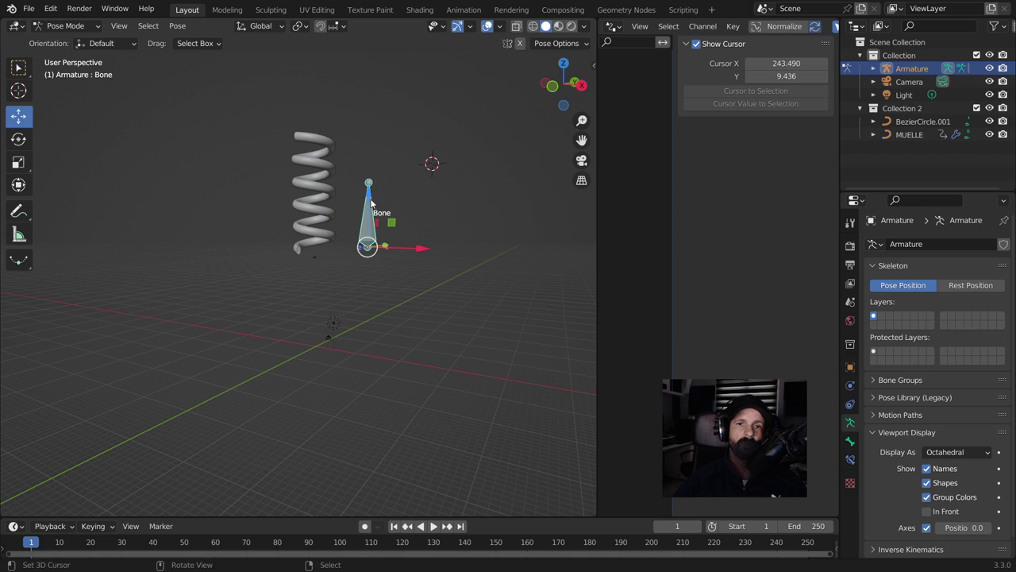
# Raise the bone again with G Z, reset it, and orbit around the PUSH pen model
pyautogui.press('g')
pyautogui.press('z')
pyautogui.click(363, 80)
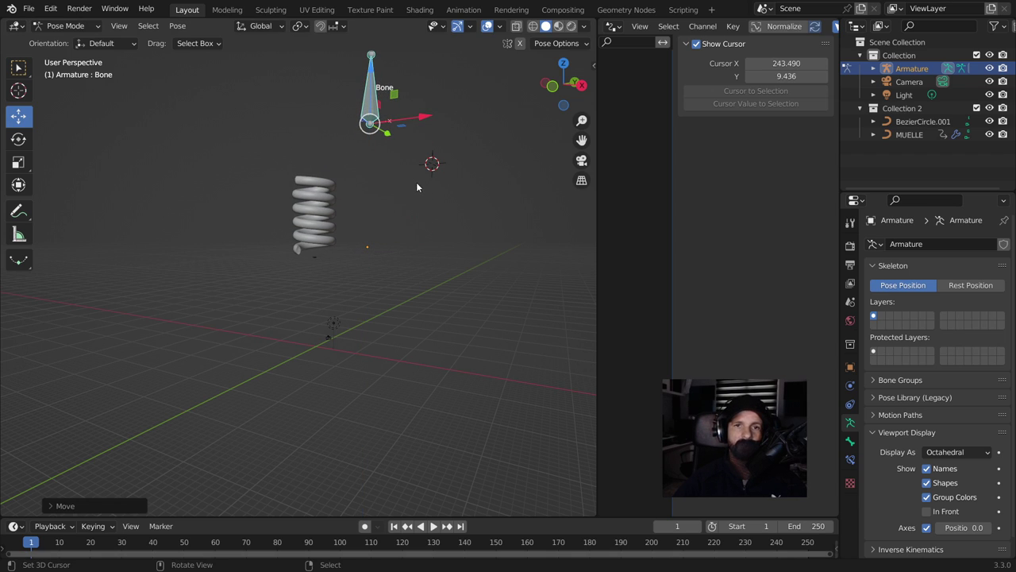
pyautogui.keyDown('shift'); pyautogui.moveTo(416, 186); pyautogui.dragTo(455, 204, button='middle'); pyautogui.keyUp('shift')
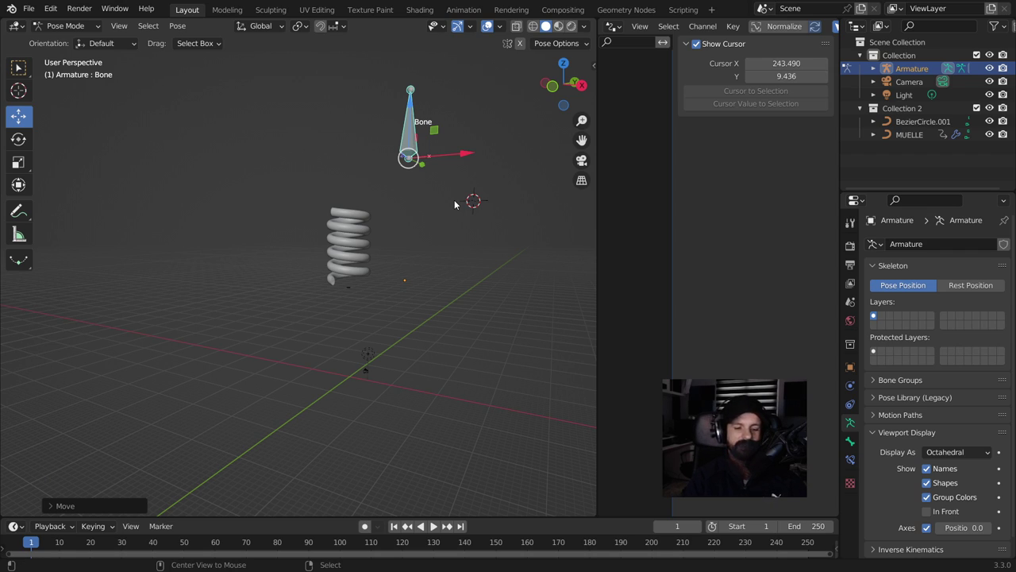
pyautogui.hotkey('alt', 'g')
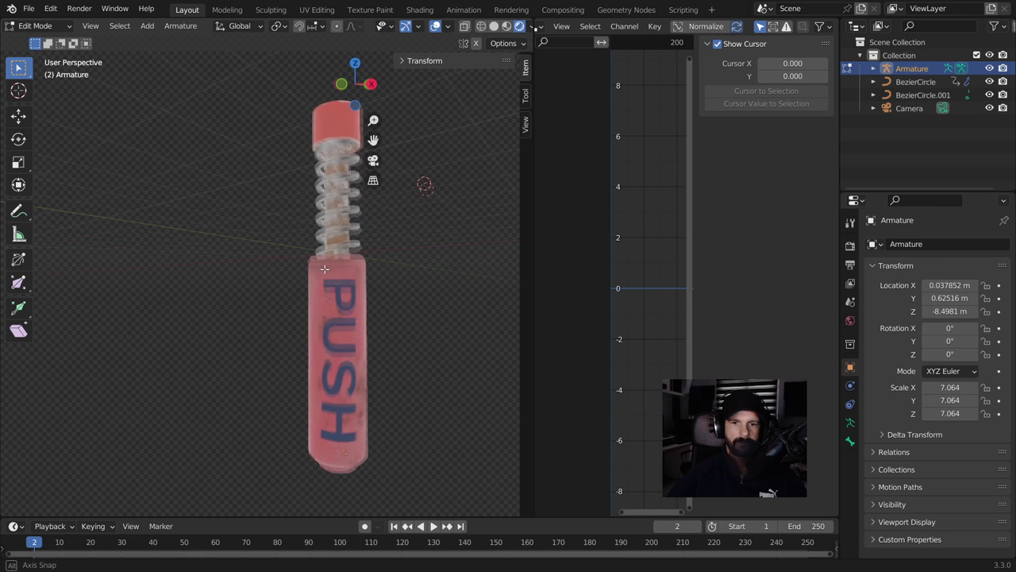
pyautogui.moveTo(324, 269)
pyautogui.mouseDown(button='middle')
pyautogui.moveTo(302, 297)
pyautogui.moveTo(301, 262)
pyautogui.mouseUp(button='middle')
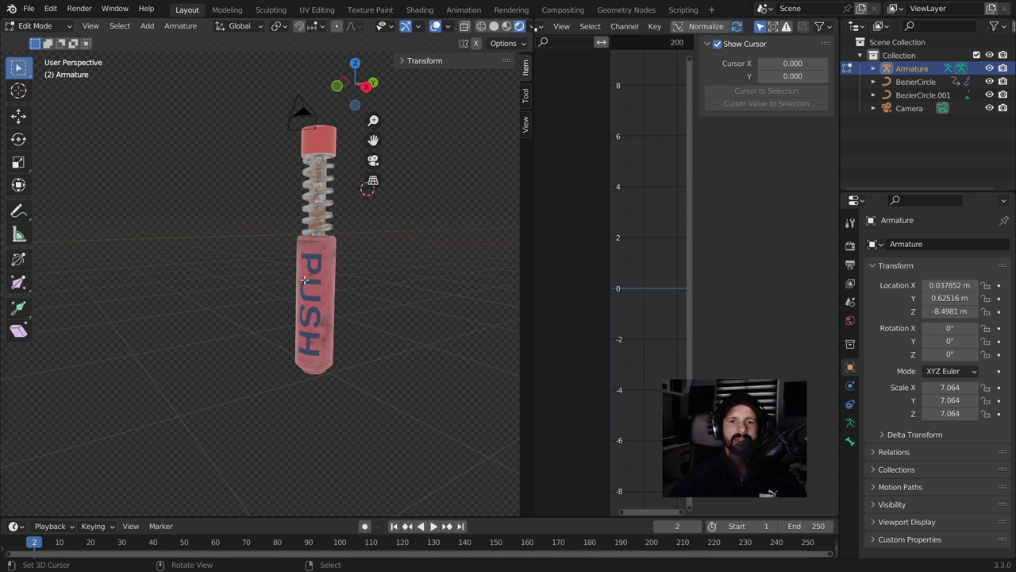
# Switch to Front Orthographic view and pan and zoom so the pen sits on the left
pyautogui.moveTo(312, 299); pyautogui.dragTo(312, 298, button='middle')
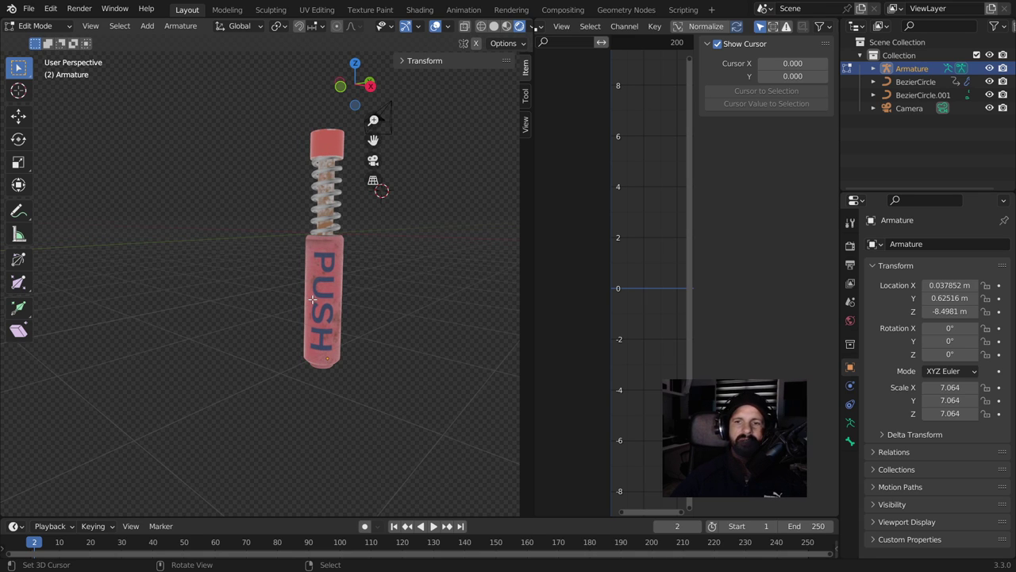
pyautogui.press('KP_1')
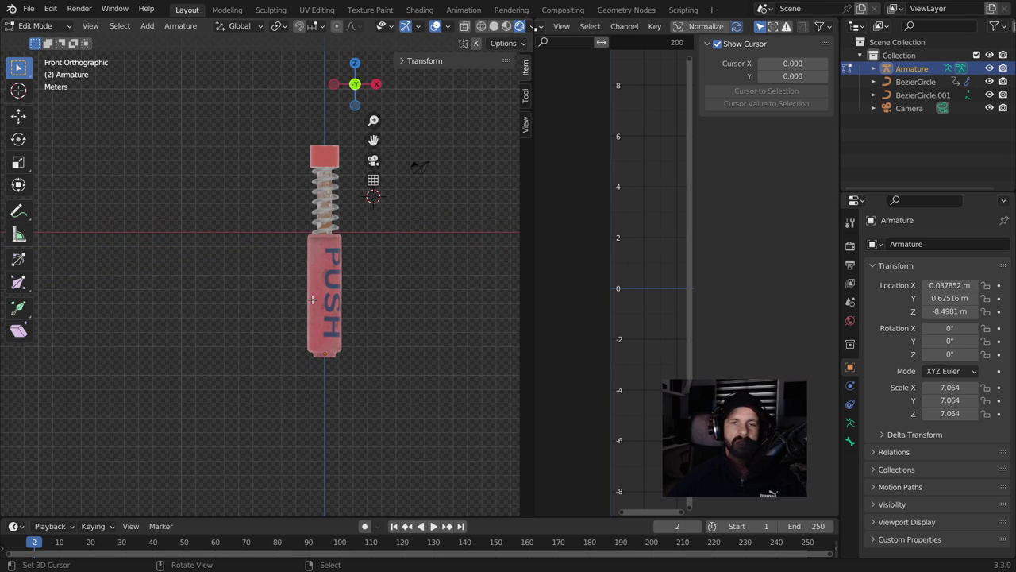
pyautogui.scroll(-1, 355, 344)
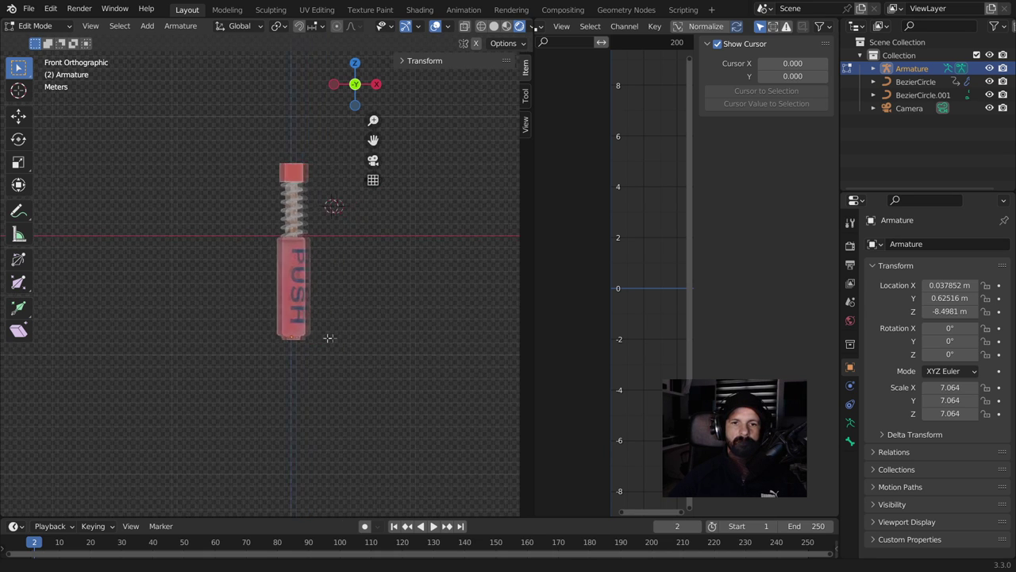
pyautogui.keyDown('shift'); pyautogui.moveTo(356, 343); pyautogui.dragTo(264, 351, button='middle'); pyautogui.keyUp('shift')
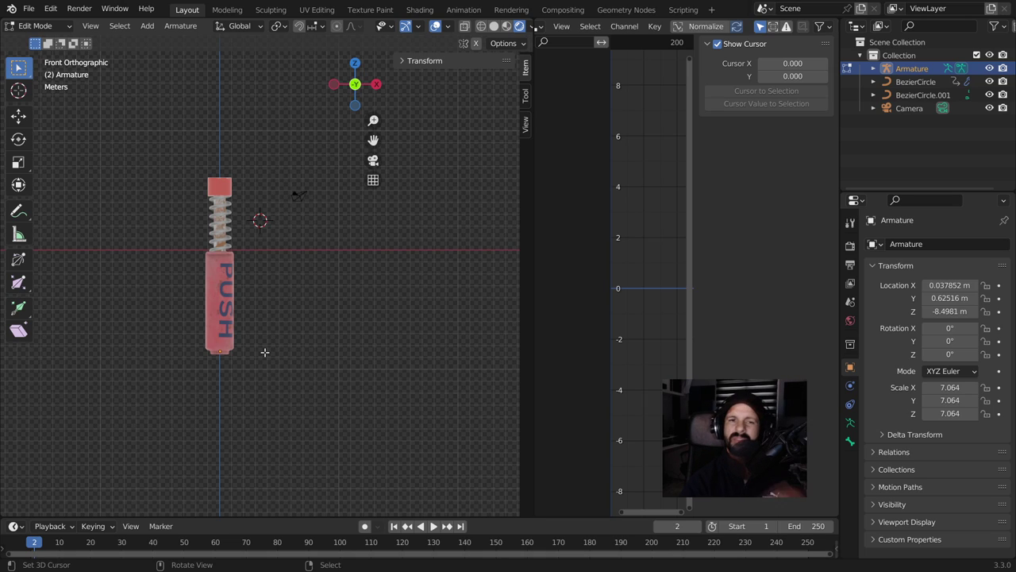
pyautogui.scroll(1, 282, 397)
pyautogui.scroll(1, 305, 379)
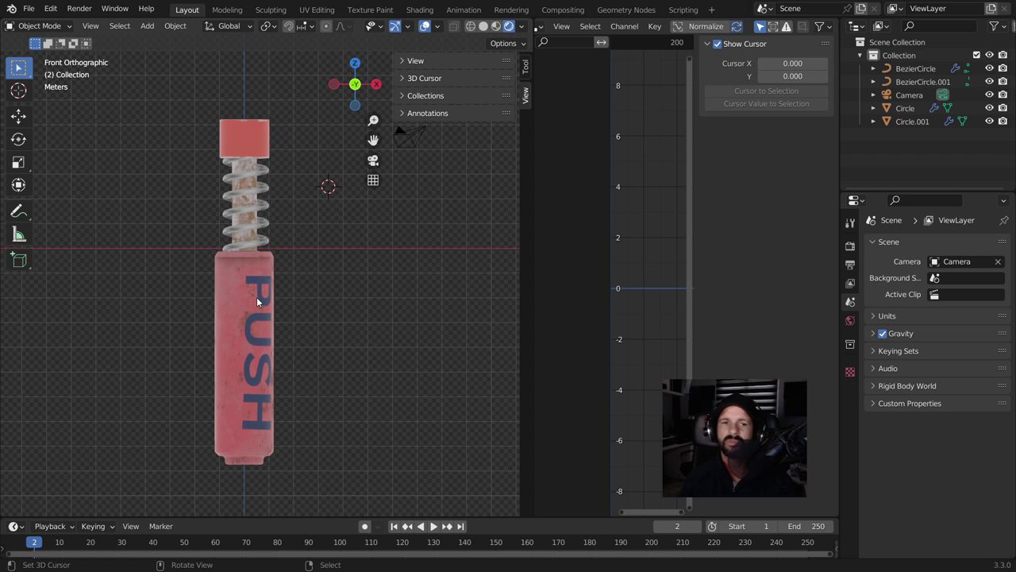
pyautogui.scroll(-3, 302, 303)
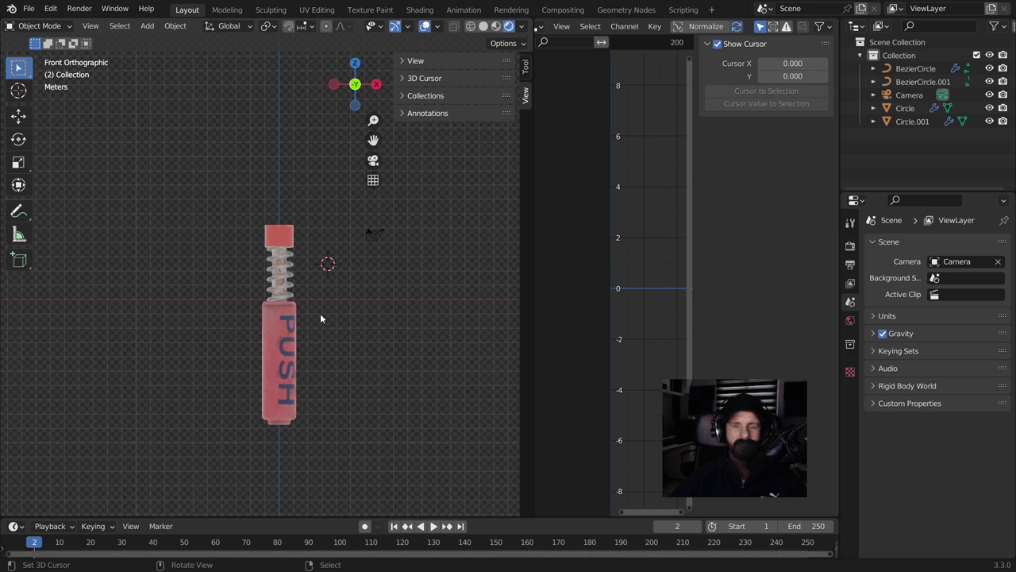
# Snap the 3D cursor to the Circle and add a new armature there
pyautogui.hotkey('shift', 'a')
pyautogui.press('Escape')
pyautogui.click(273, 401)
pyautogui.hotkey('shift', 's')
pyautogui.click(283, 465)
pyautogui.hotkey('shift', 'a')
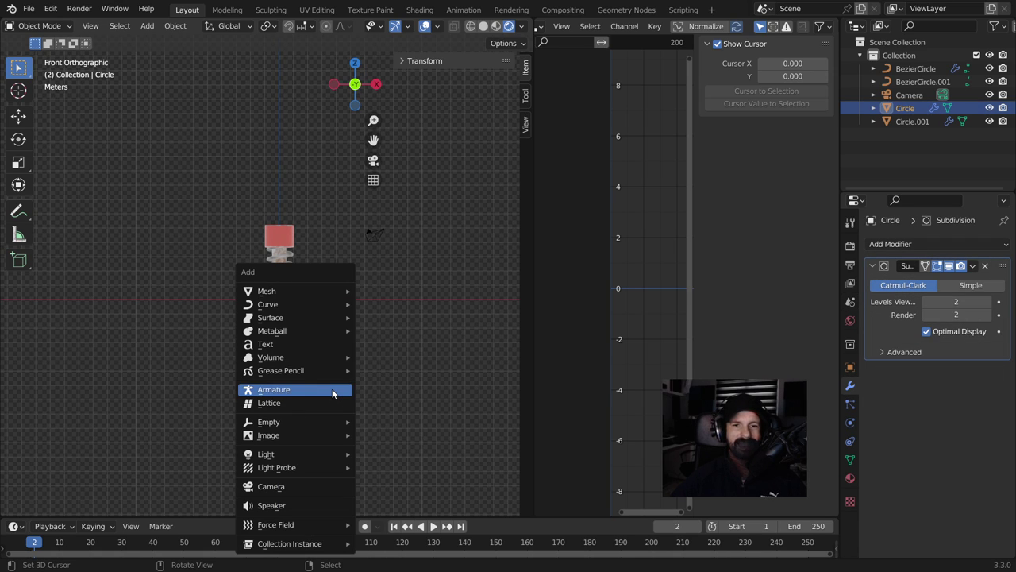
pyautogui.click(277, 396)
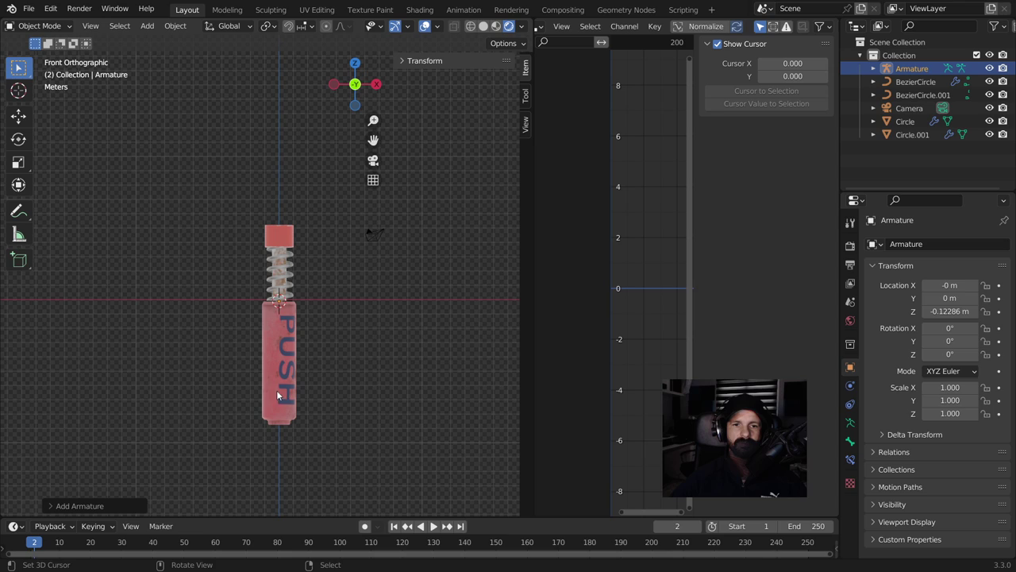
# Enable Names, Axes and In Front in the new armature's viewport display
pyautogui.click(850, 421)
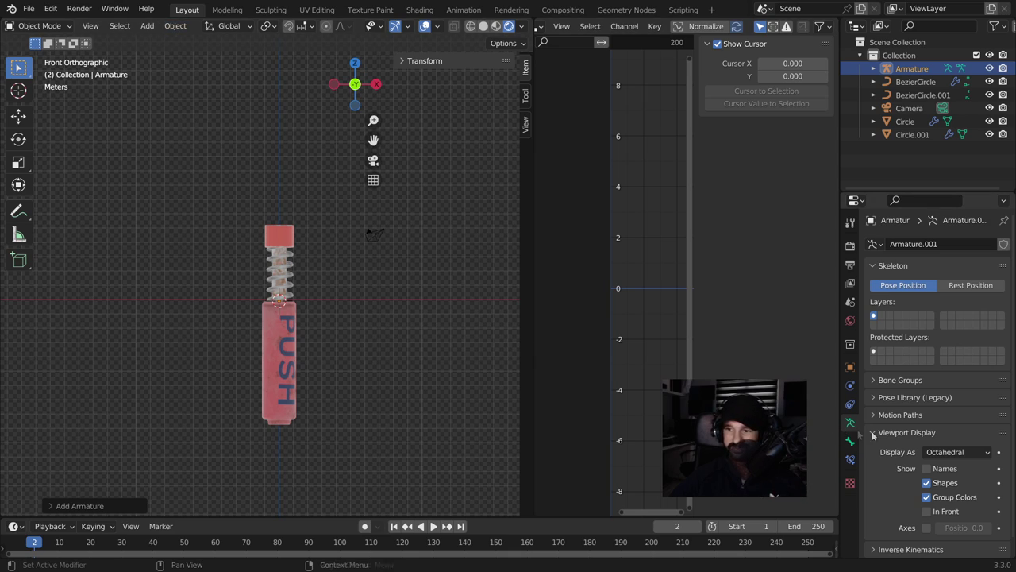
pyautogui.click(926, 469)
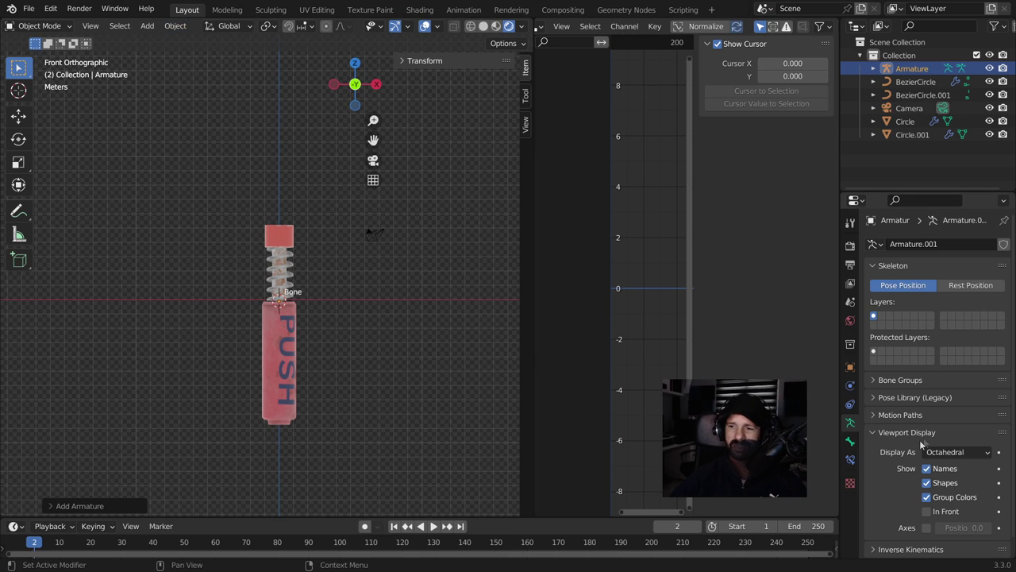
pyautogui.click(926, 528)
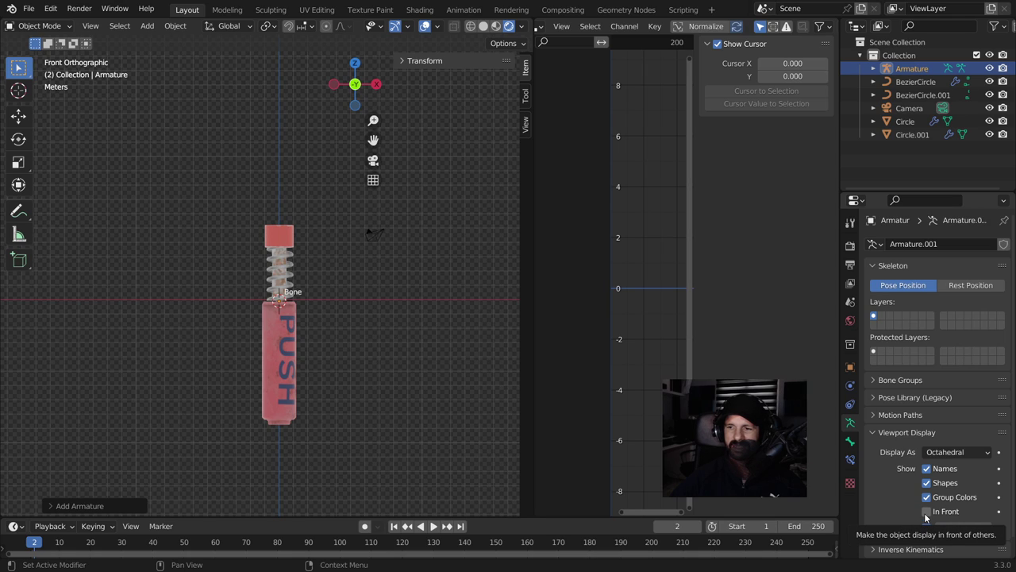
pyautogui.click(926, 512)
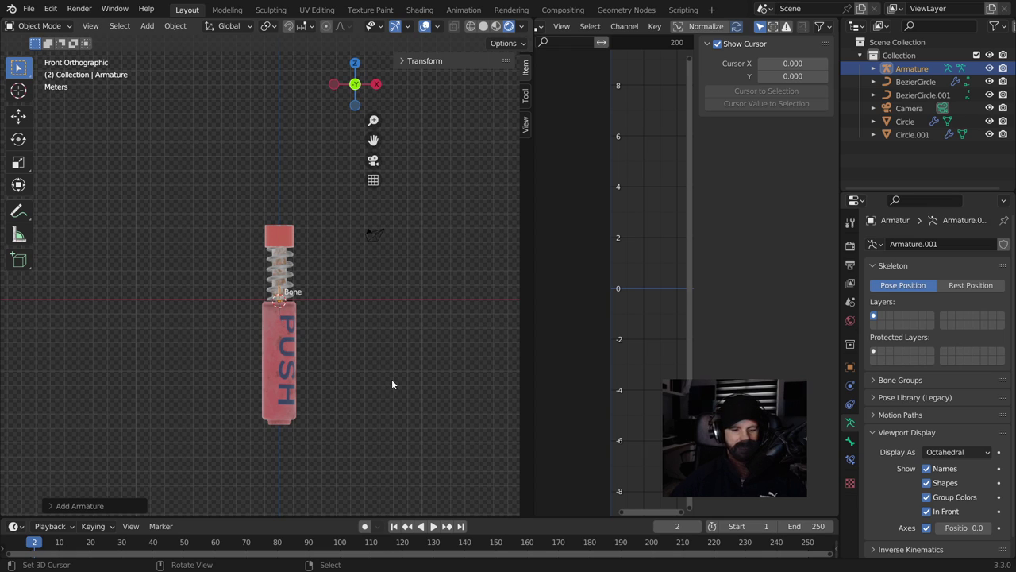
# Scale the new bone up and lower it along Z into the pen body
pyautogui.press('s')
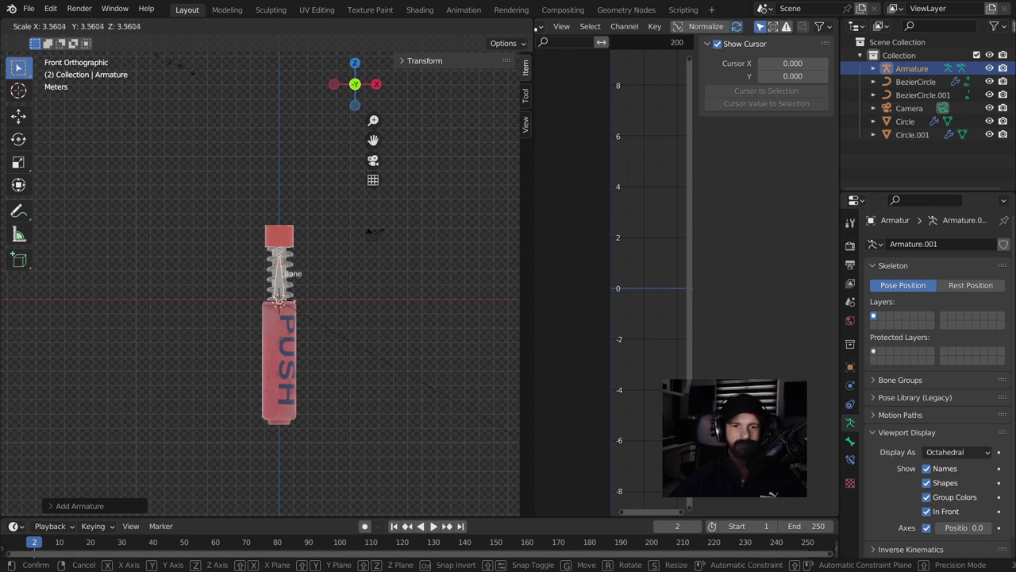
pyautogui.click(498, 145)
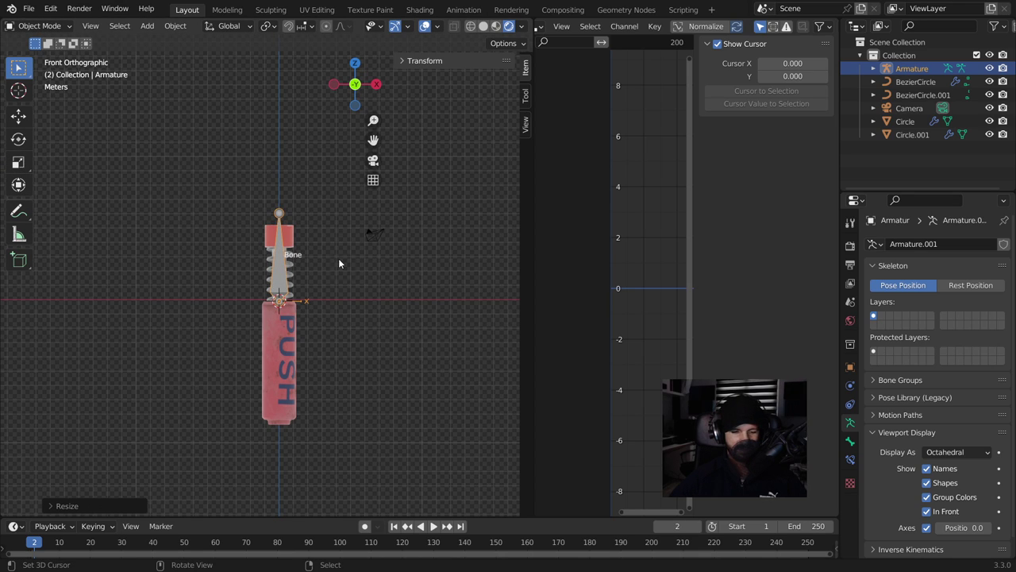
pyautogui.press('g')
pyautogui.press('z')
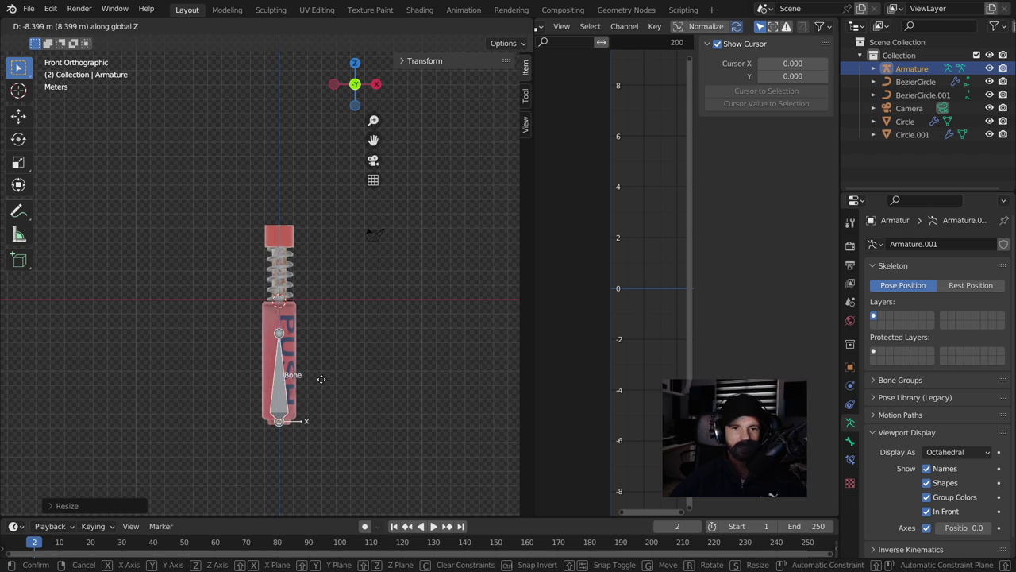
pyautogui.click(321, 383)
pyautogui.moveTo(316, 355); pyautogui.dragTo(256, 329, button='middle')
pyautogui.press('KP_1')
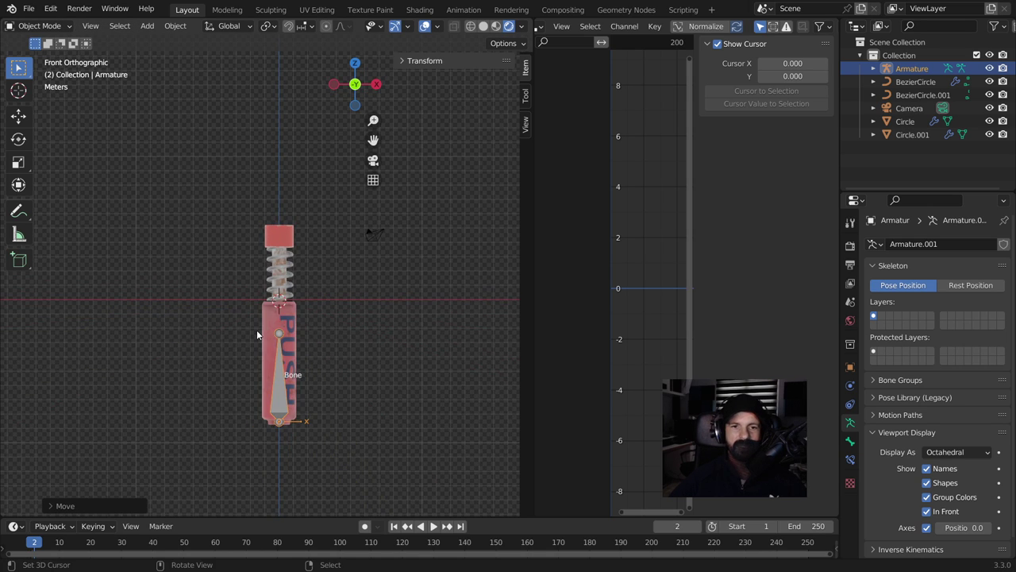
pyautogui.scroll(3, 257, 329)
pyautogui.scroll(-1, 302, 317)
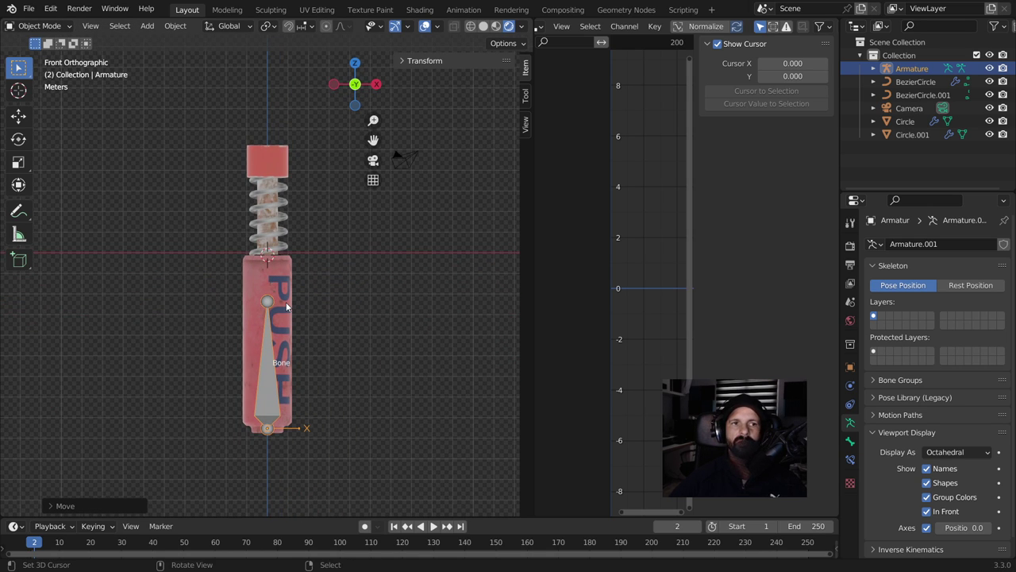
# Put the armature into Edit Mode with the Move tool active
pyautogui.click(33, 28)
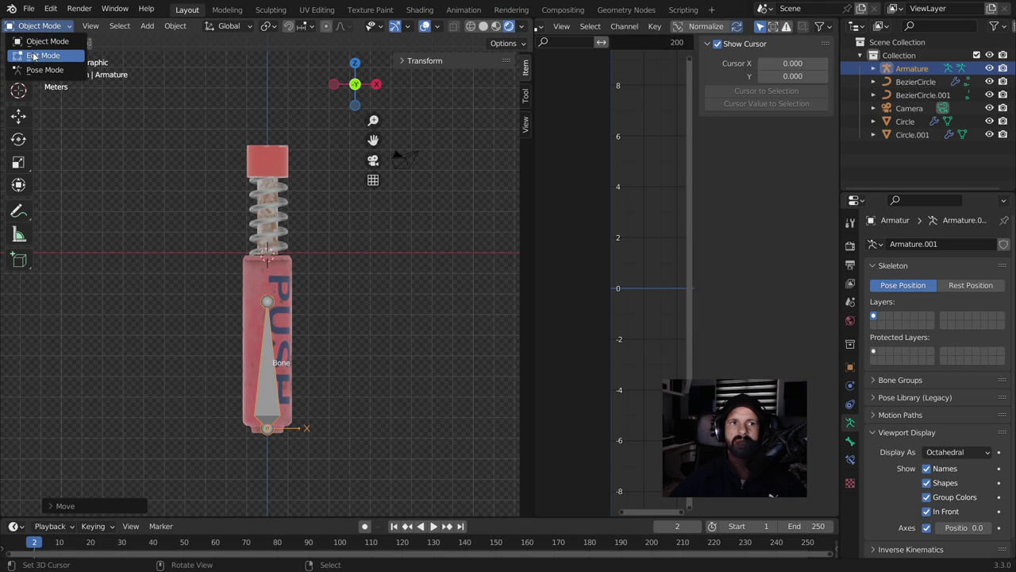
pyautogui.click(56, 57)
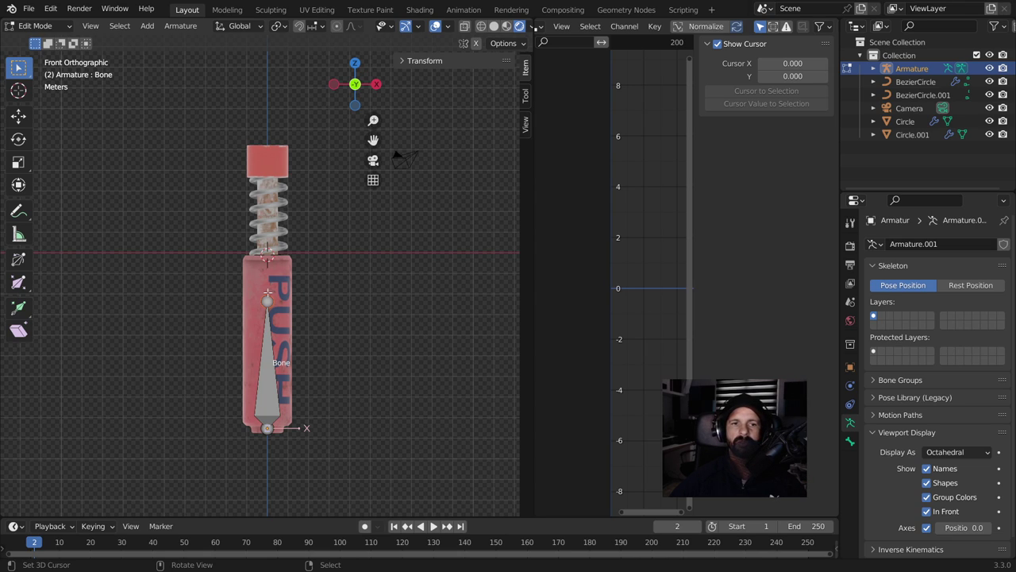
pyautogui.click(18, 118)
# Raise Bone's tip toward the spring and extrude Bone.001 from it up to the pen cap
pyautogui.moveTo(257, 262); pyautogui.dragTo(270, 253)
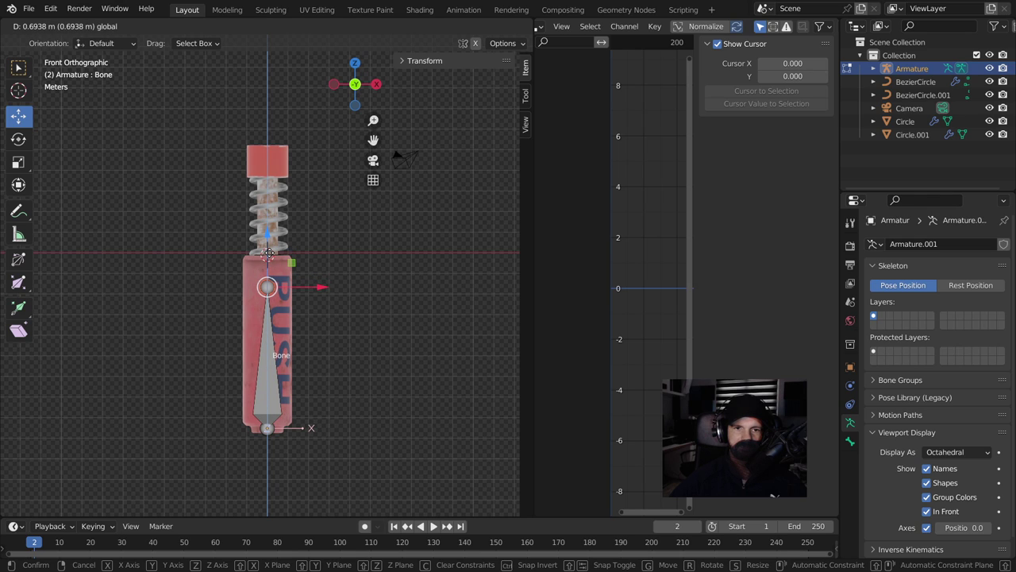
pyautogui.click(262, 345)
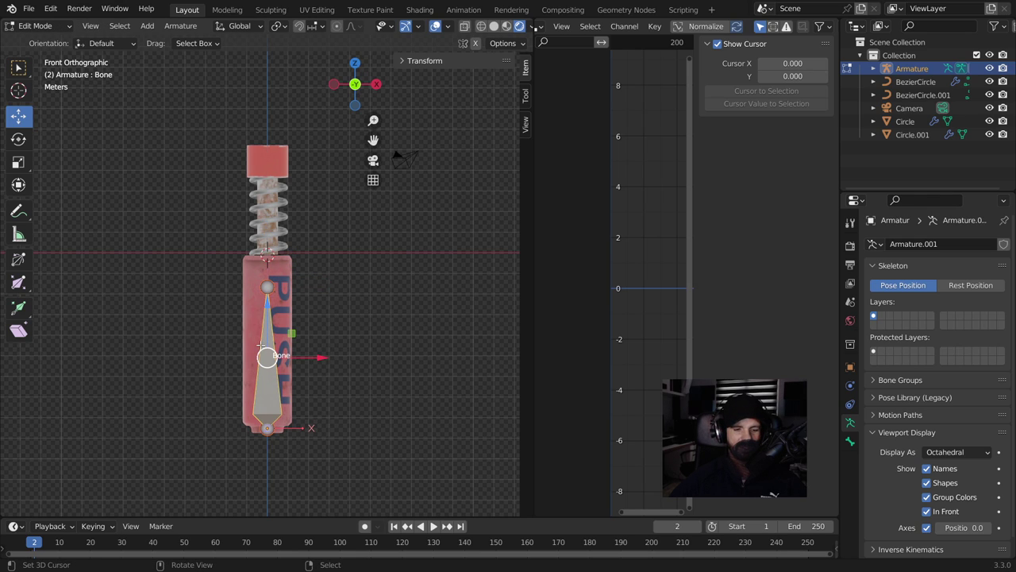
pyautogui.press('e')
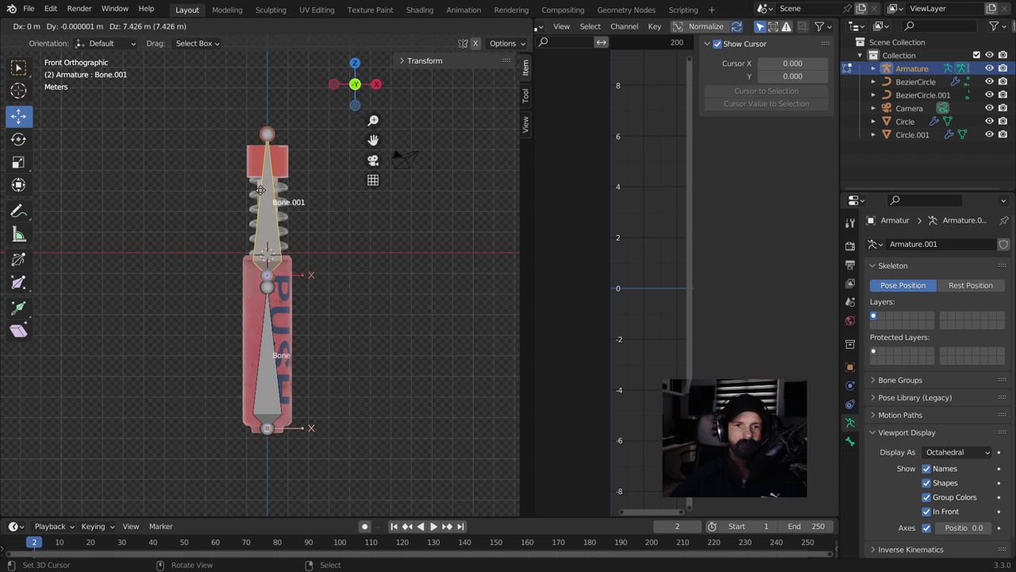
pyautogui.rightClick(259, 191)
pyautogui.click(268, 286)
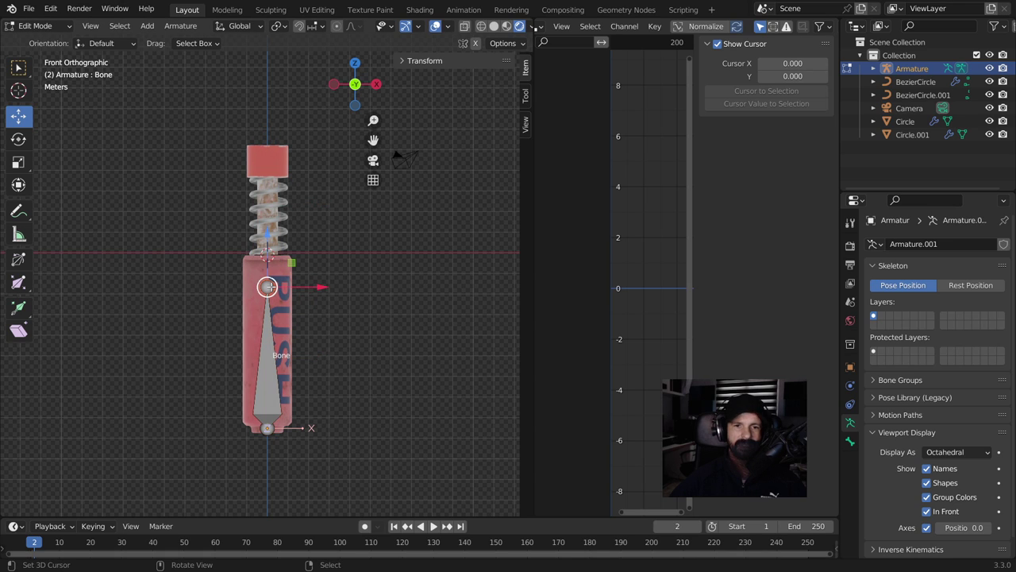
pyautogui.press('e')
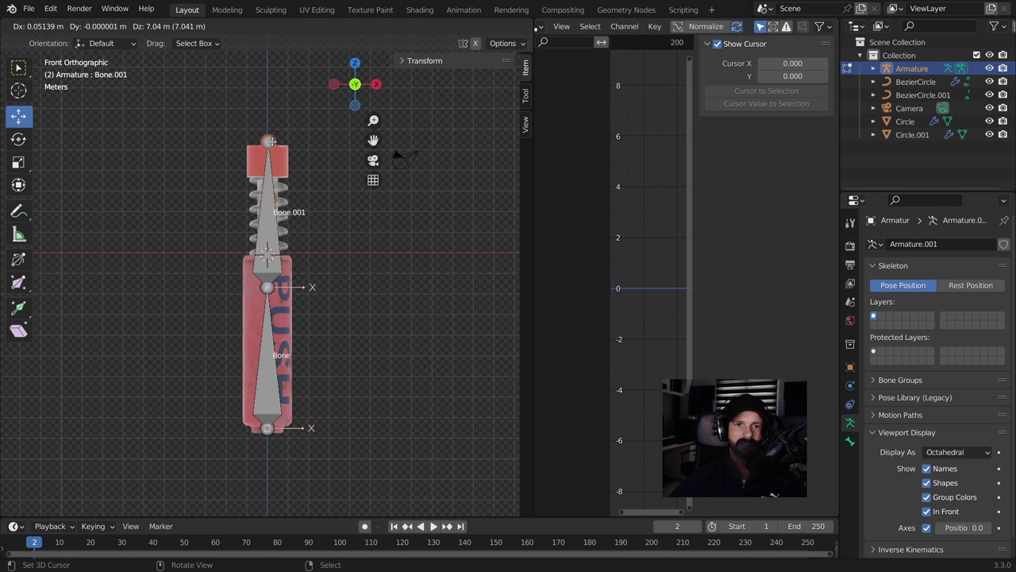
pyautogui.click(270, 142)
# Test moving Bone.001 sideways, which stretches Bone, then undo the move
pyautogui.click(268, 200)
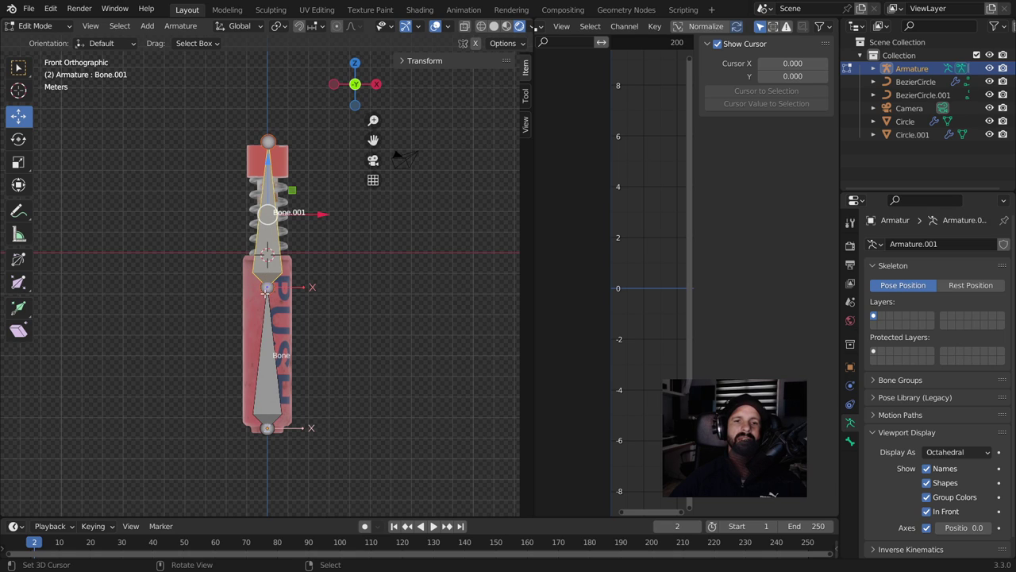
pyautogui.click(265, 341)
pyautogui.click(272, 235)
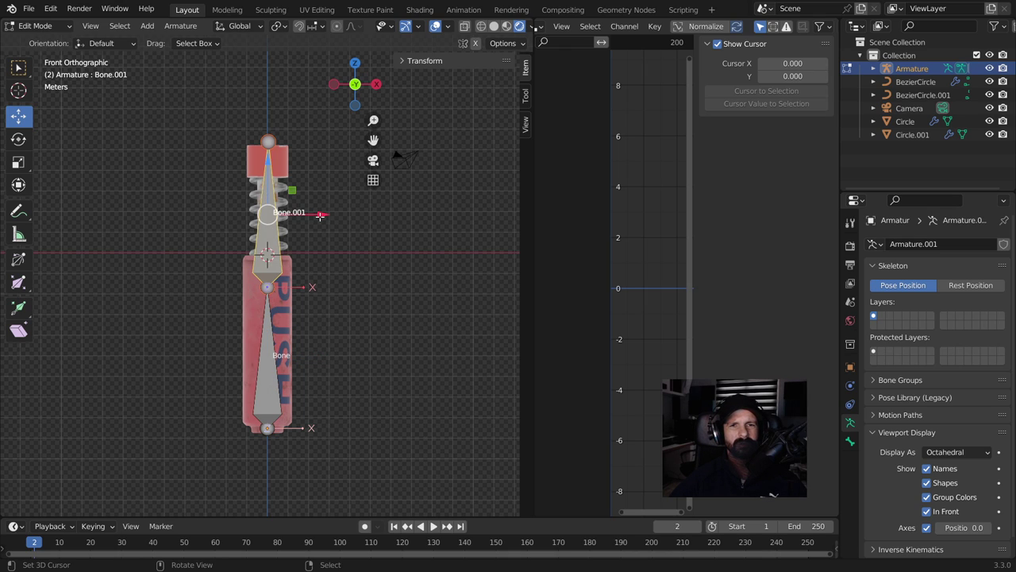
pyautogui.moveTo(320, 214); pyautogui.dragTo(441, 215)
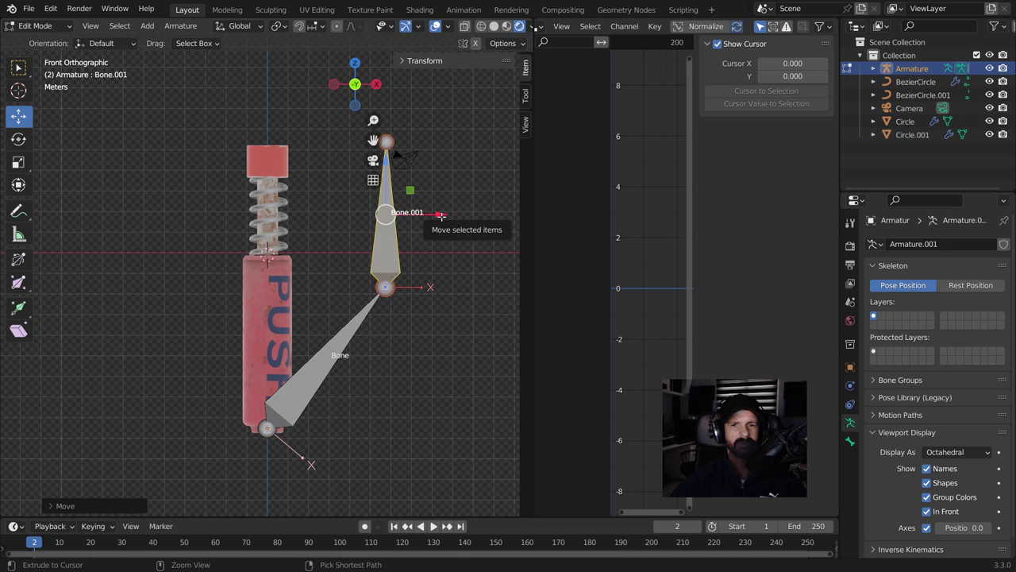
pyautogui.hotkey('ctrl', 'z')
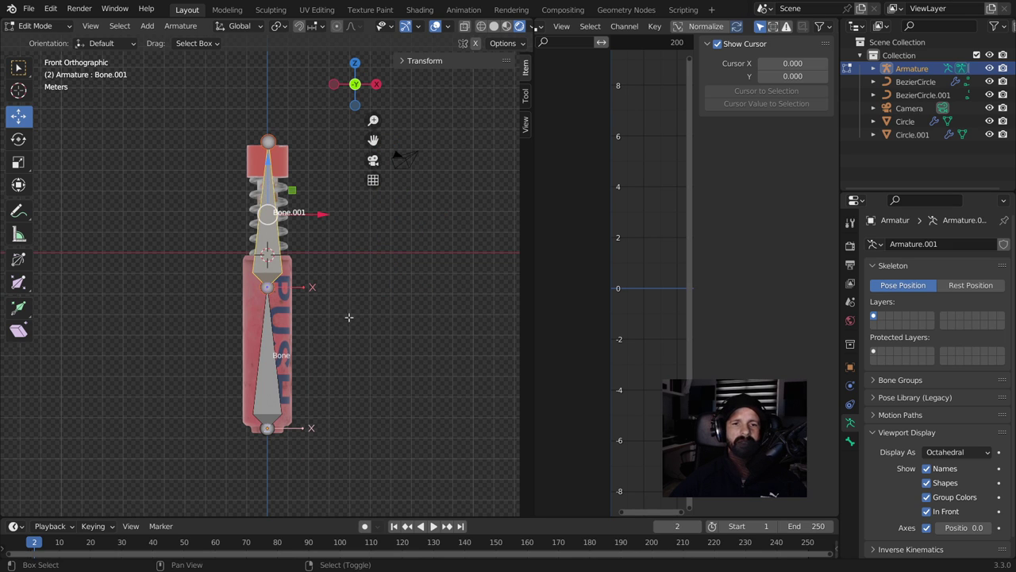
pyautogui.keyDown('shift'); pyautogui.moveTo(350, 317); pyautogui.dragTo(392, 297, button='middle'); pyautogui.keyUp('shift')
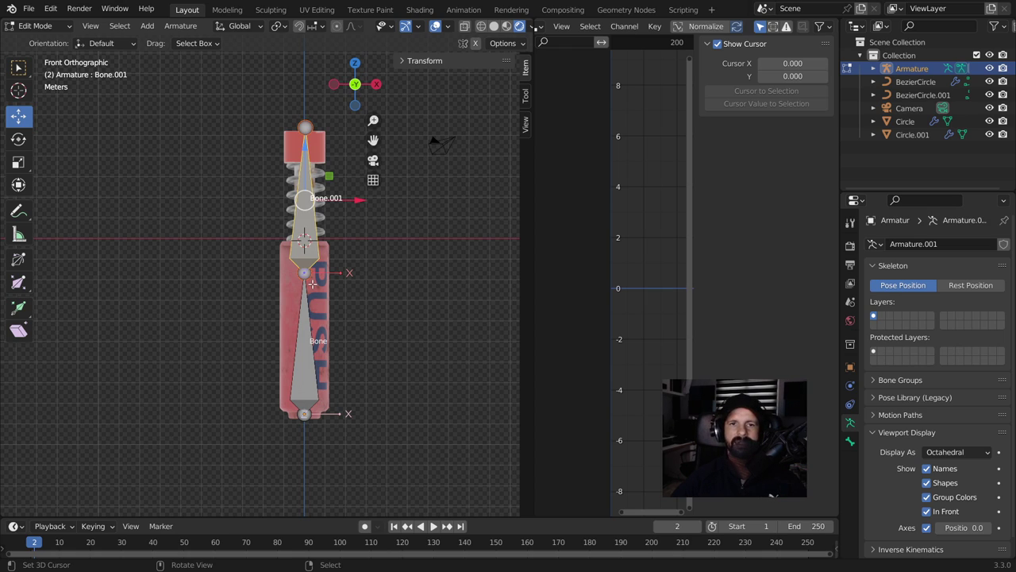
pyautogui.click(28, 28)
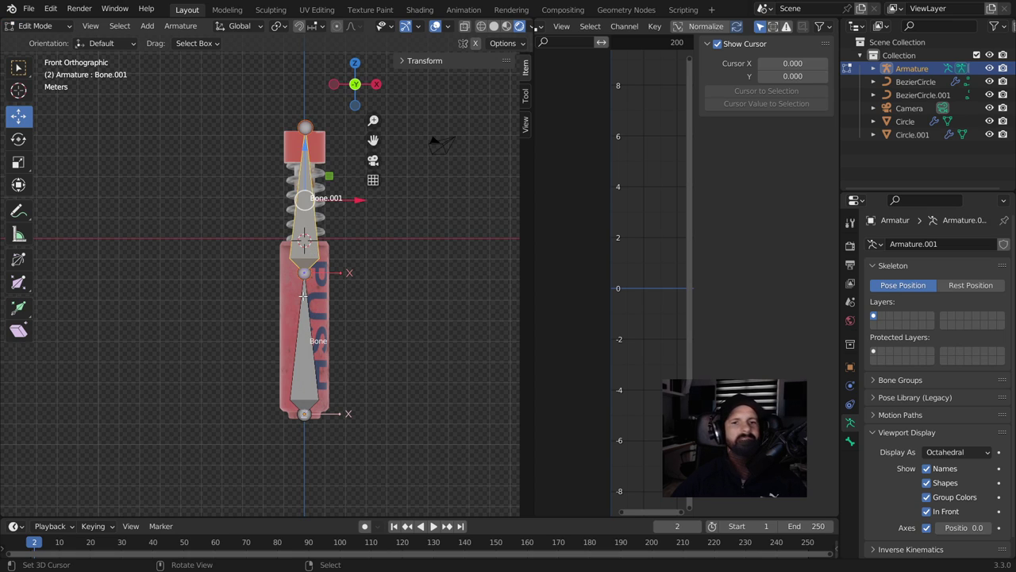
# Clear Bone's parent and check that Bone.001 moves freely, undoing the test
pyautogui.click(312, 324)
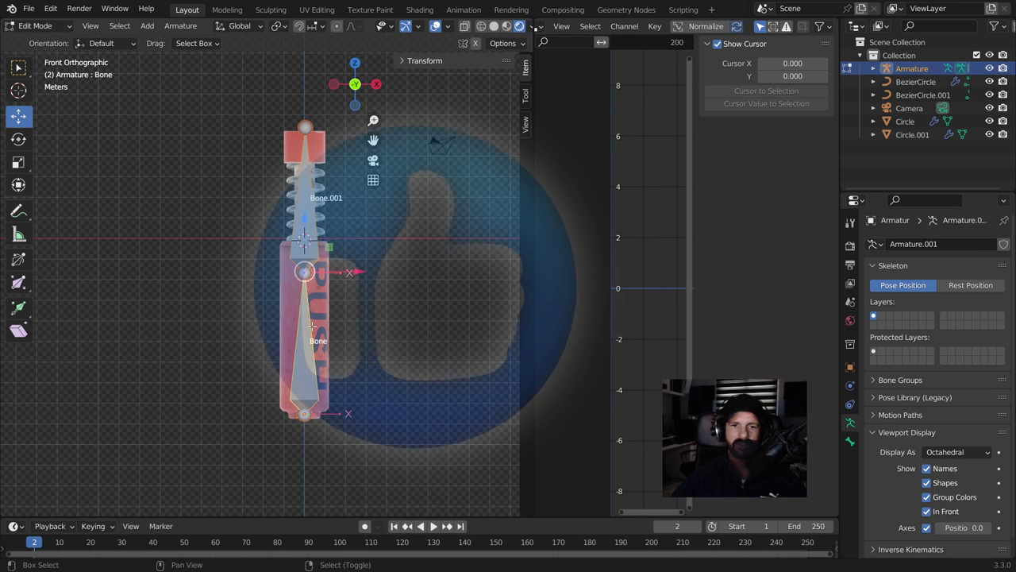
pyautogui.hotkey('alt', 'p')
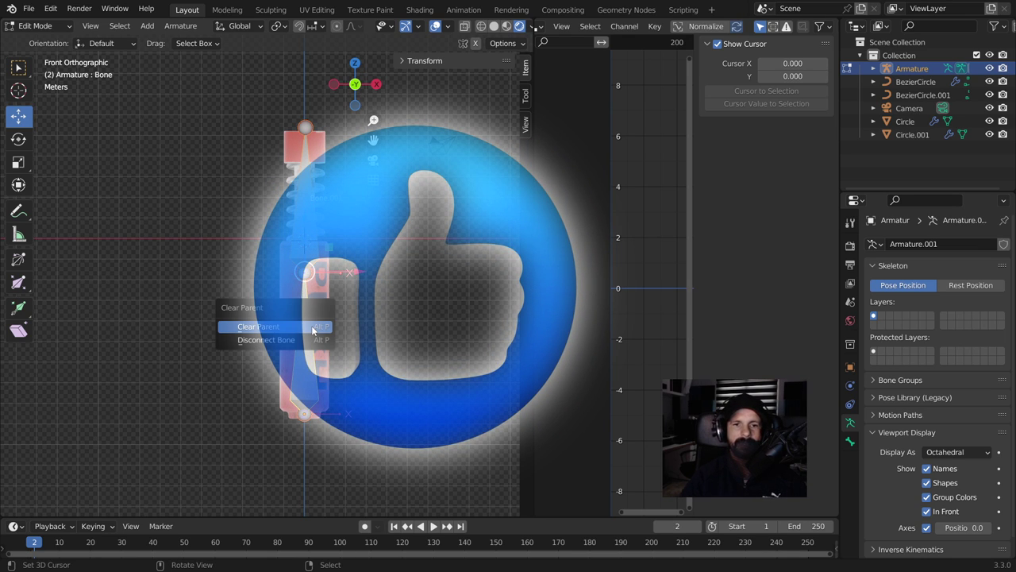
pyautogui.click(313, 327)
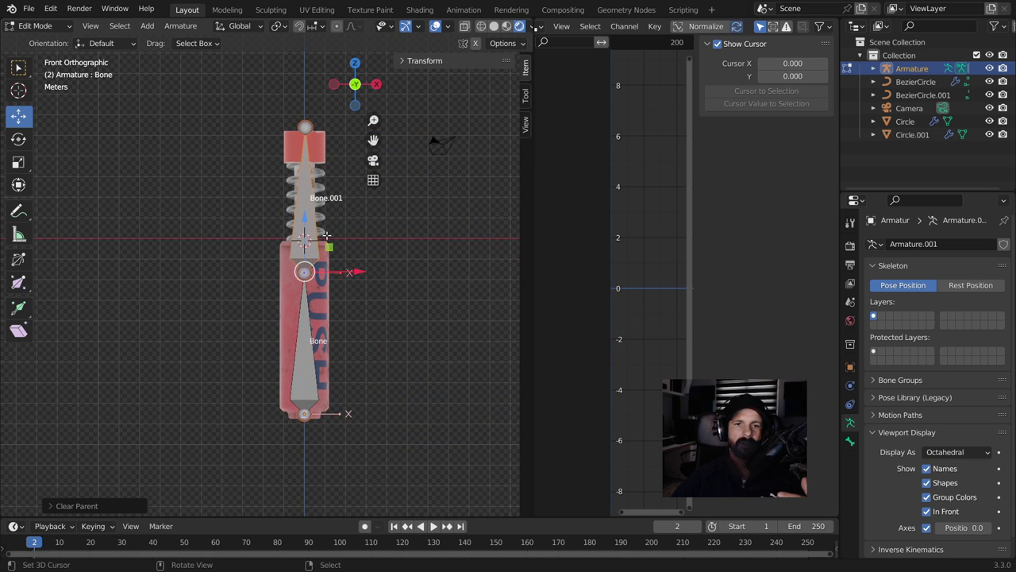
pyautogui.click(308, 211)
pyautogui.moveTo(341, 199); pyautogui.dragTo(429, 198)
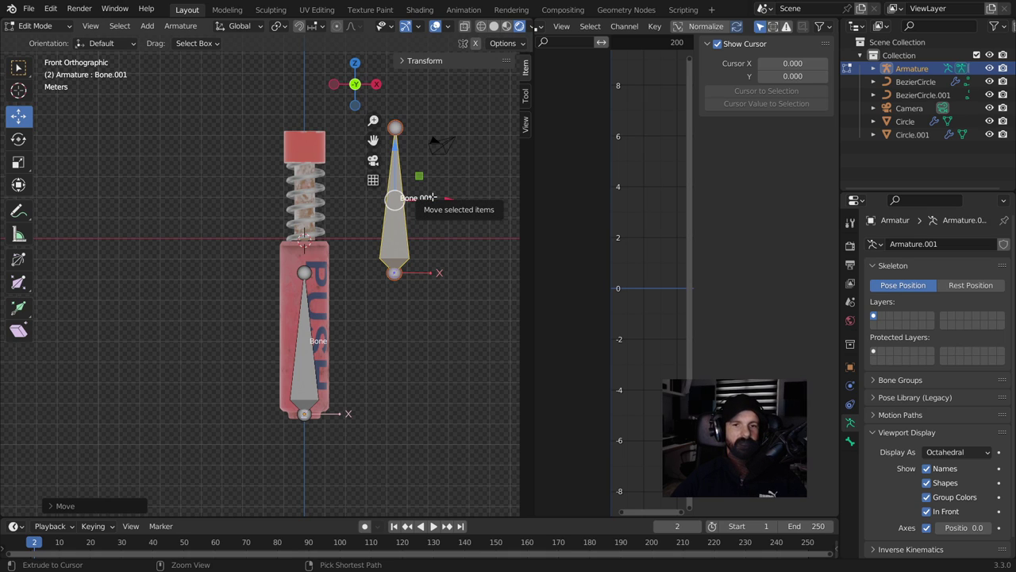
pyautogui.hotkey('ctrl', 'z')
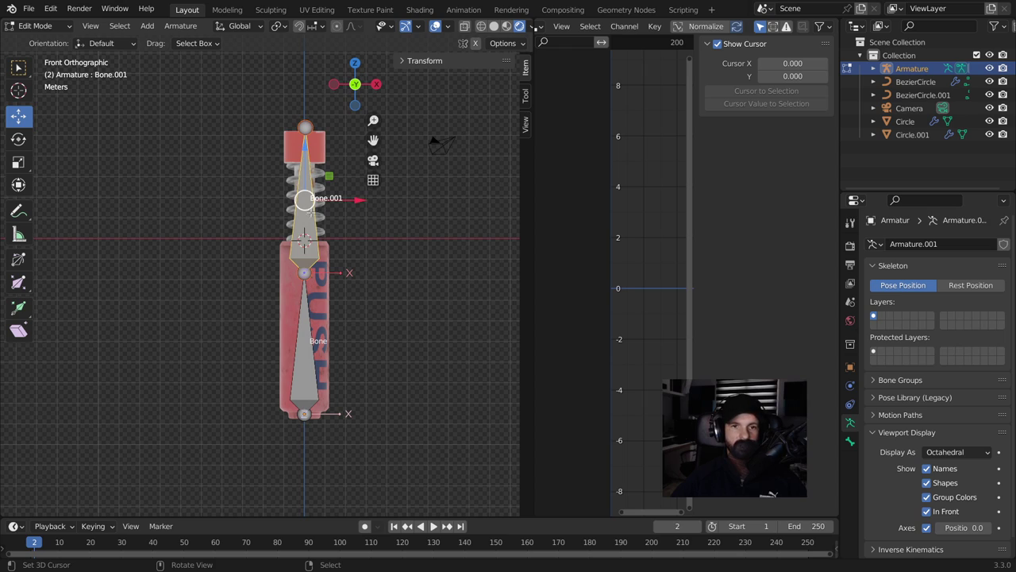
# Make Bone the parent of Bone.001 with Keep Offset
pyautogui.keyDown('shift'); pyautogui.click(297, 330); pyautogui.keyUp('shift')
pyautogui.hotkey('ctrl', 'p')
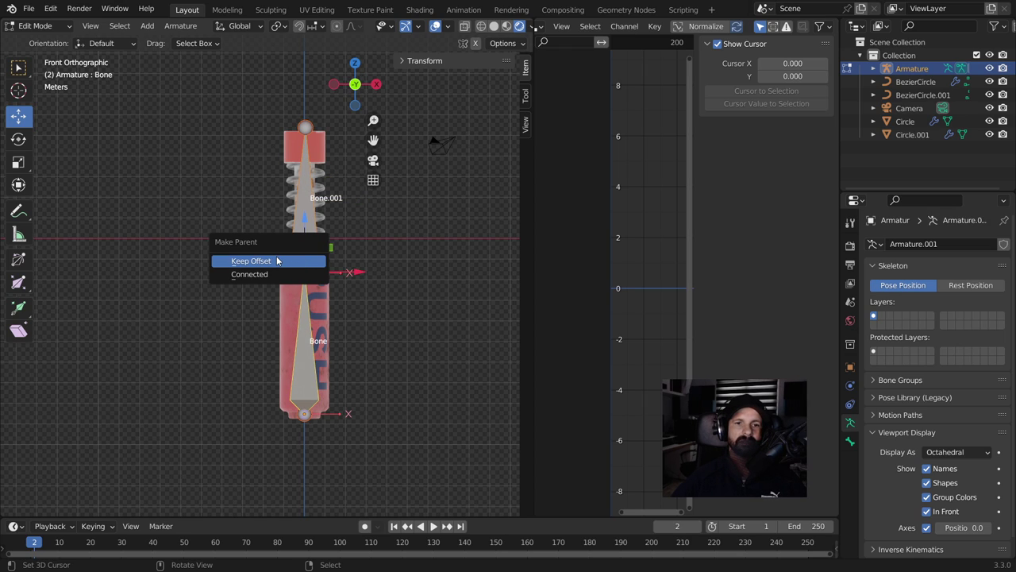
pyautogui.click(277, 260)
pyautogui.click(302, 204)
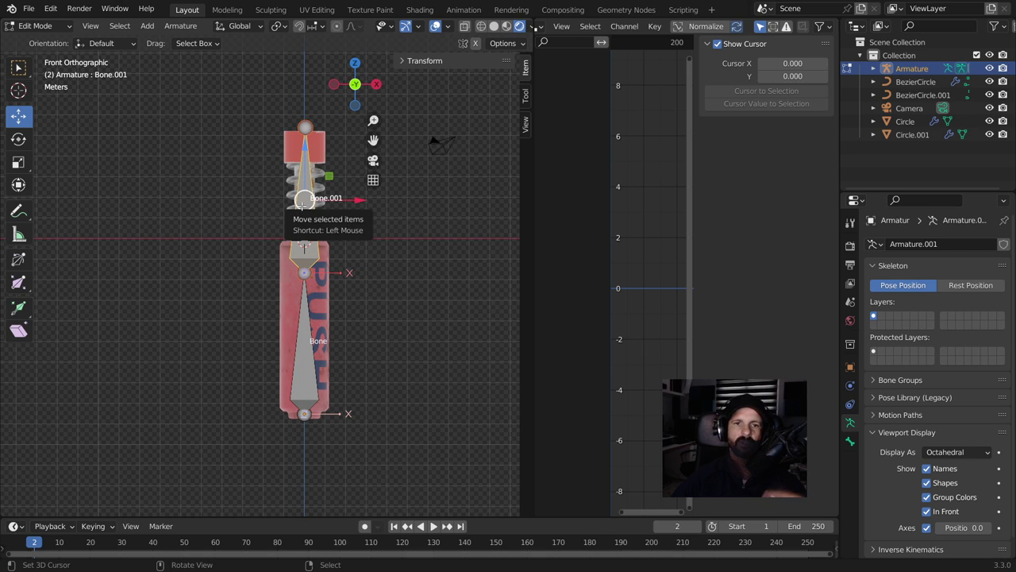
pyautogui.moveTo(386, 336); pyautogui.dragTo(305, 324, button='middle')
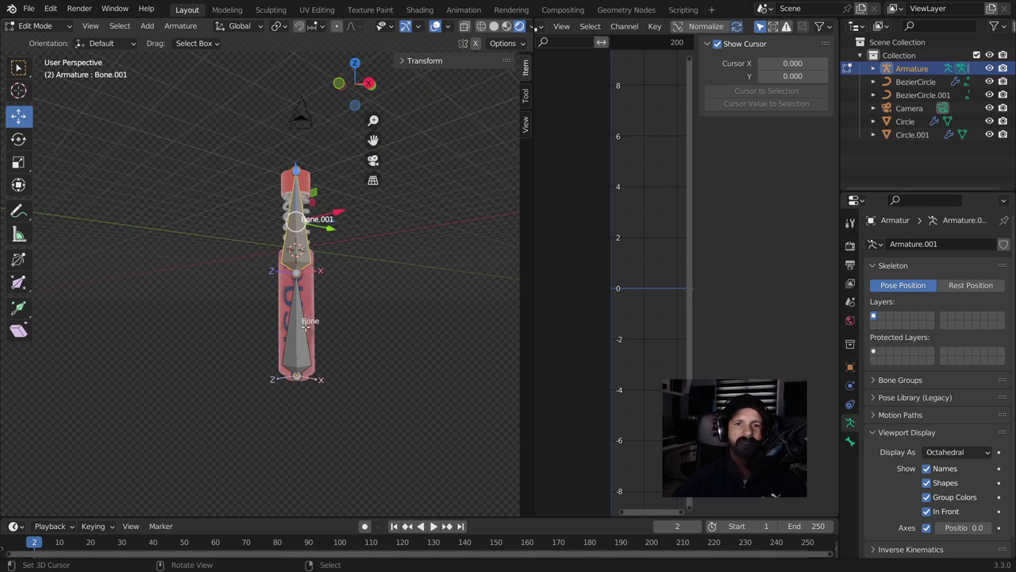
# Return to Object Mode and hide the armature so only the pen shows
pyautogui.press('Tab')
pyautogui.click(306, 296)
pyautogui.moveTo(341, 259); pyautogui.dragTo(336, 308, button='middle')
pyautogui.click(293, 242)
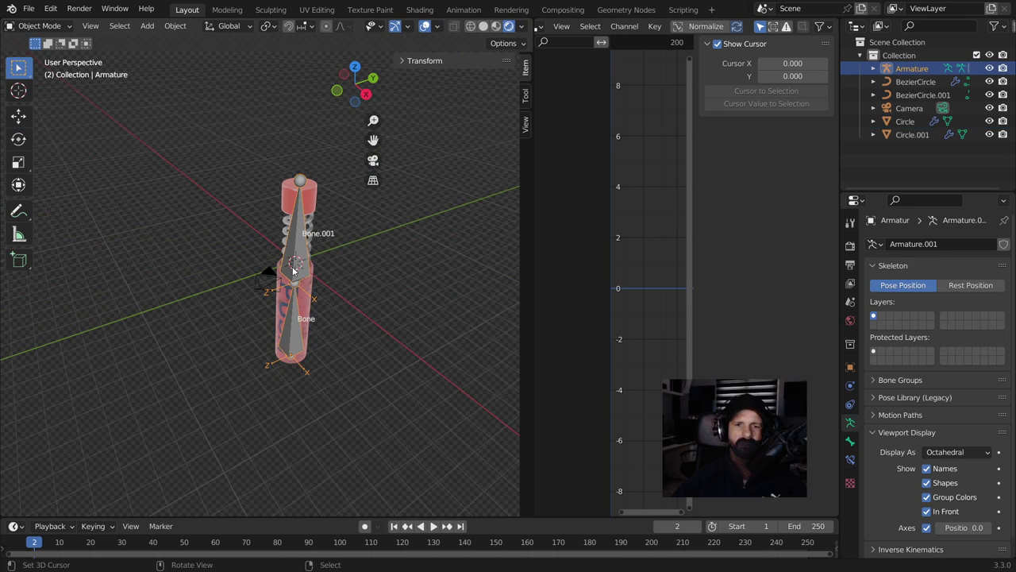
pyautogui.press('h')
pyautogui.moveTo(319, 300); pyautogui.dragTo(348, 271, button='middle')
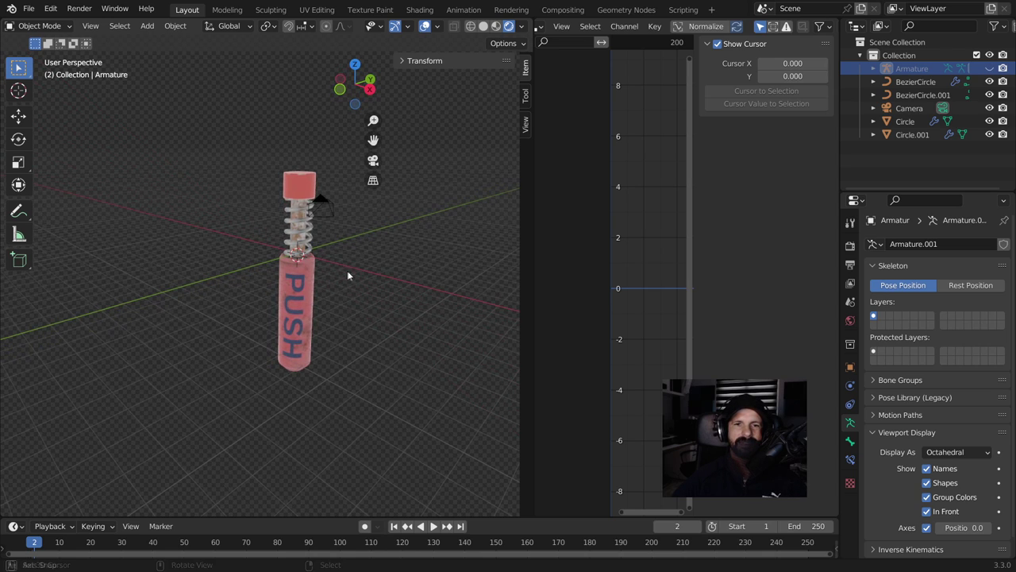
# Check the pen parts by selecting the cap Circle.001, body Circle and spring BezierCircle in turn
pyautogui.click(288, 189)
pyautogui.click(292, 295)
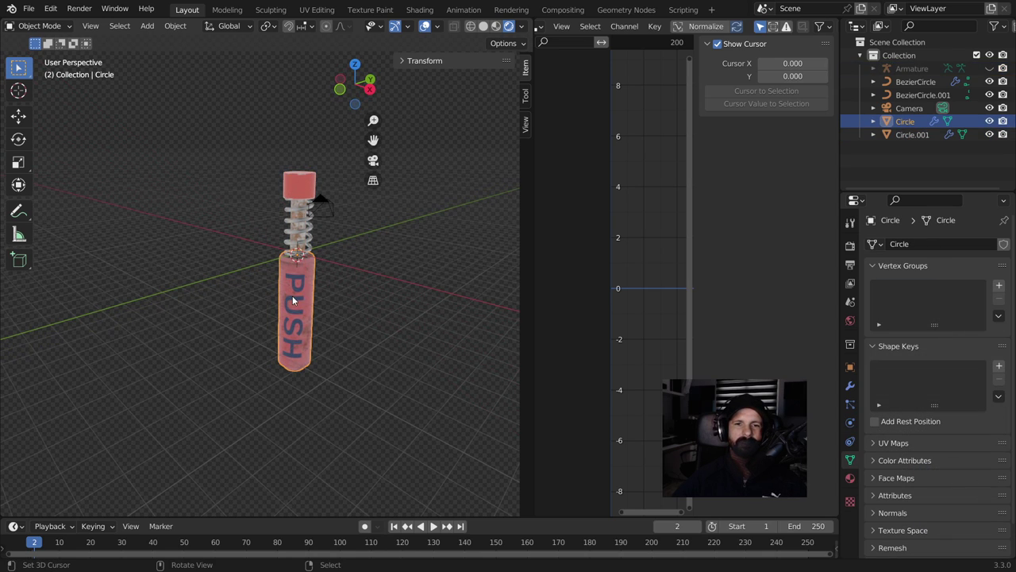
pyautogui.click(300, 241)
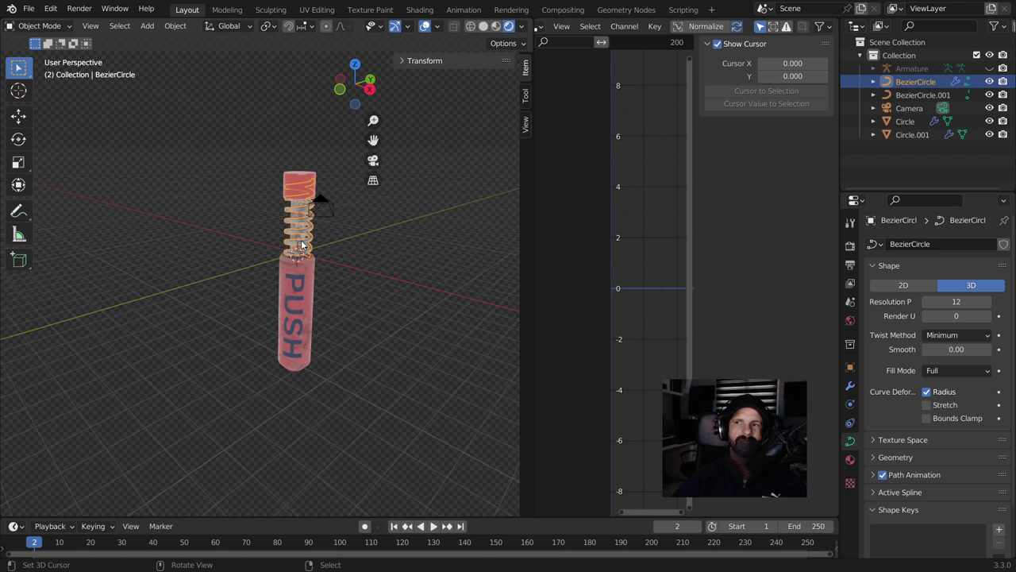
pyautogui.click(284, 286)
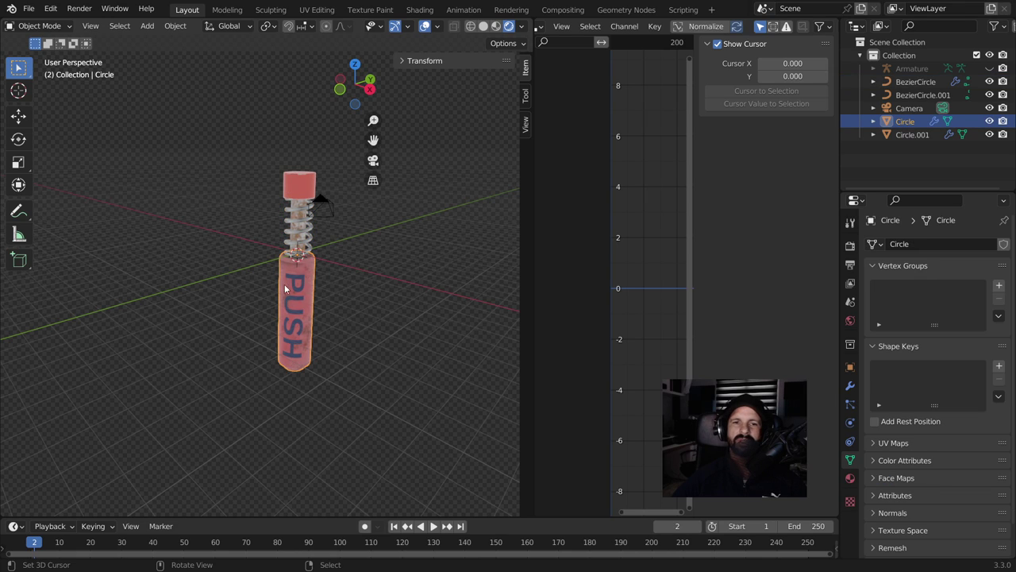
pyautogui.click(290, 245)
pyautogui.click(295, 175)
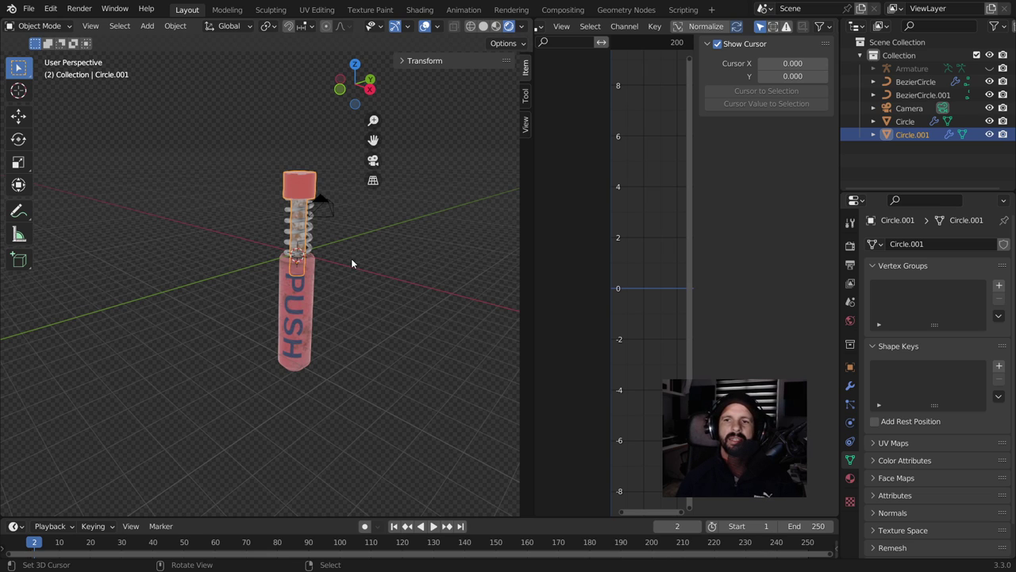
# Select Circle.001 and Circle with the Armature active and bring up Set Parent To
pyautogui.click(319, 155)
pyautogui.keyDown('shift'); pyautogui.click(320, 273); pyautogui.keyUp('shift')
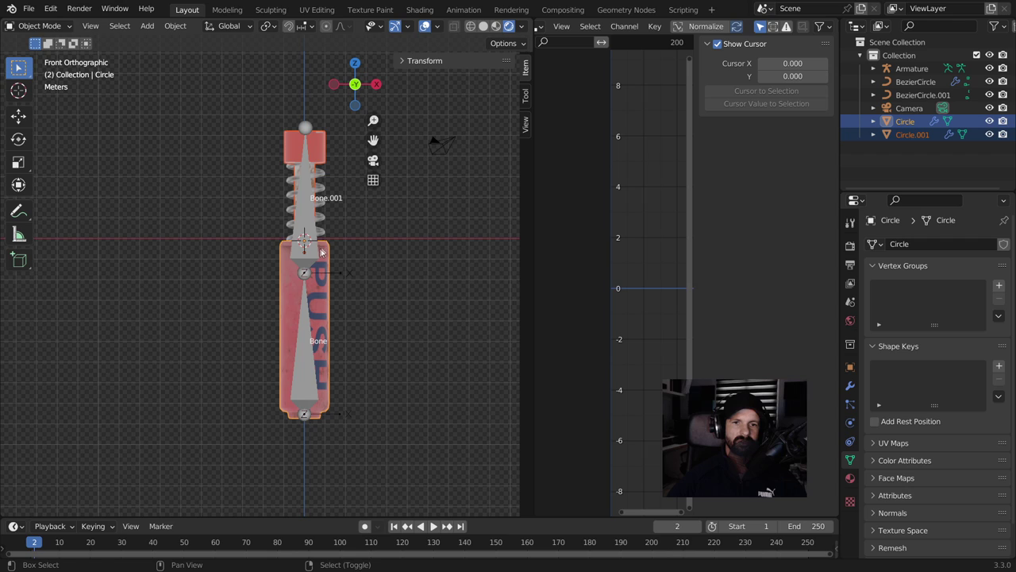
pyautogui.keyDown('shift'); pyautogui.click(308, 232); pyautogui.keyUp('shift')
pyautogui.hotkey('ctrl', 'p')
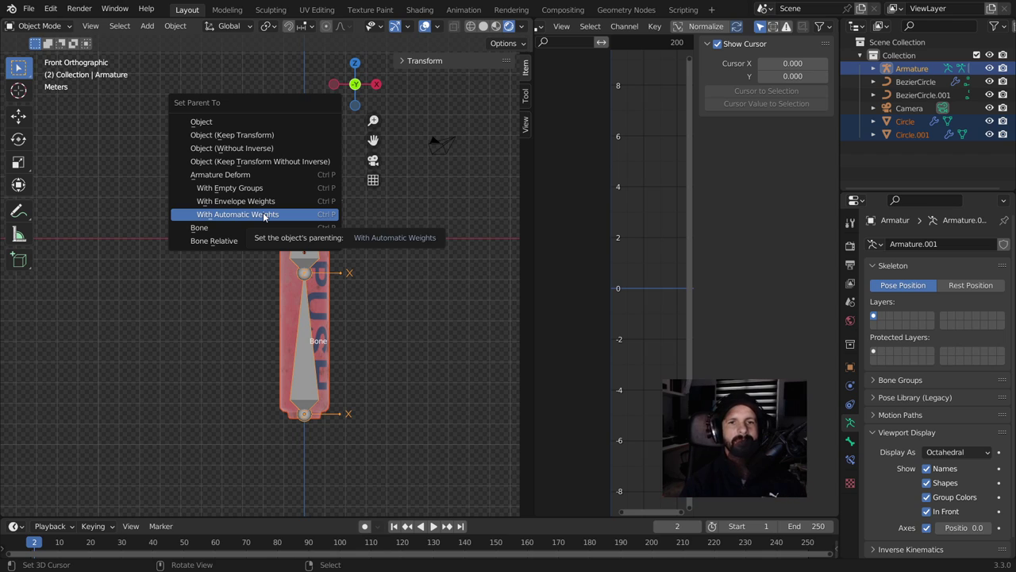
# In Pose Mode, parent the body Circle to the lower bone Bone
pyautogui.click(265, 216)
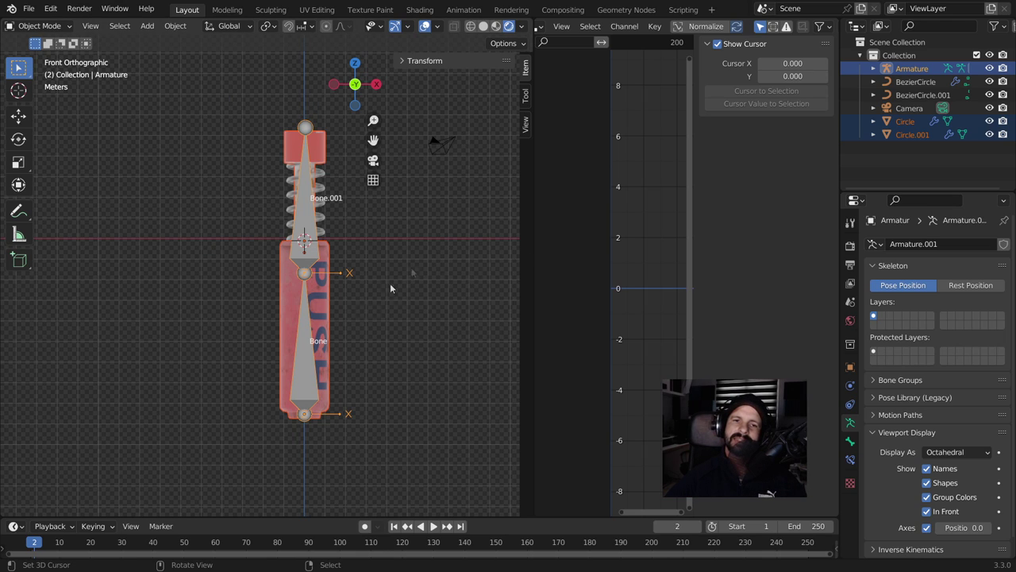
pyautogui.click(271, 310)
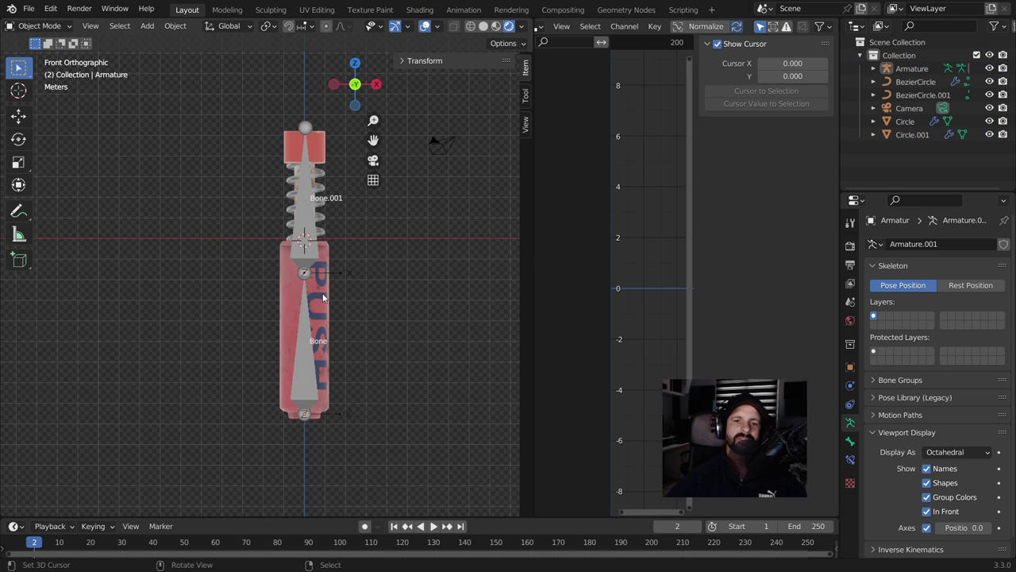
pyautogui.keyDown('shift'); pyautogui.click(304, 337); pyautogui.keyUp('shift')
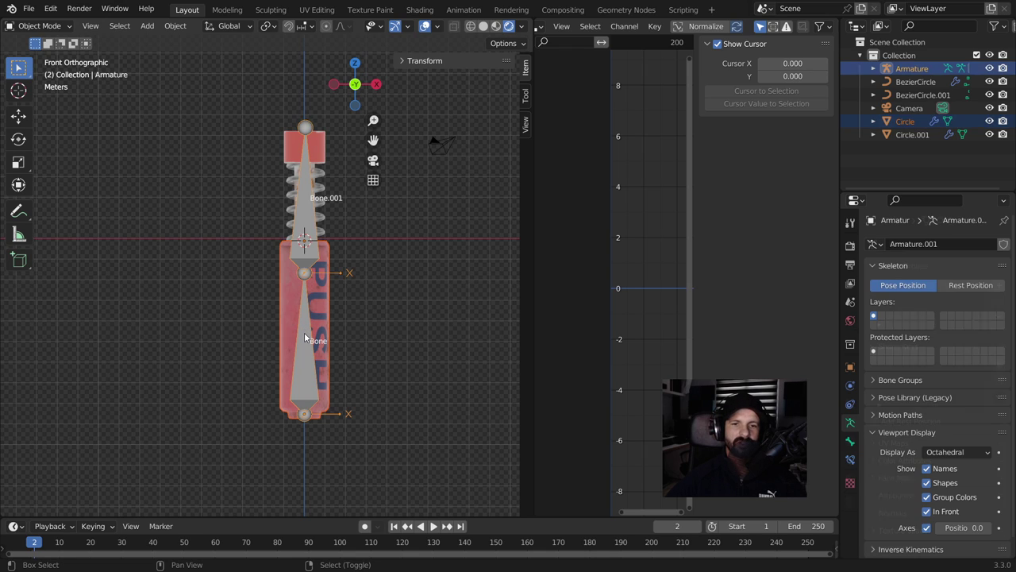
pyautogui.click(38, 25)
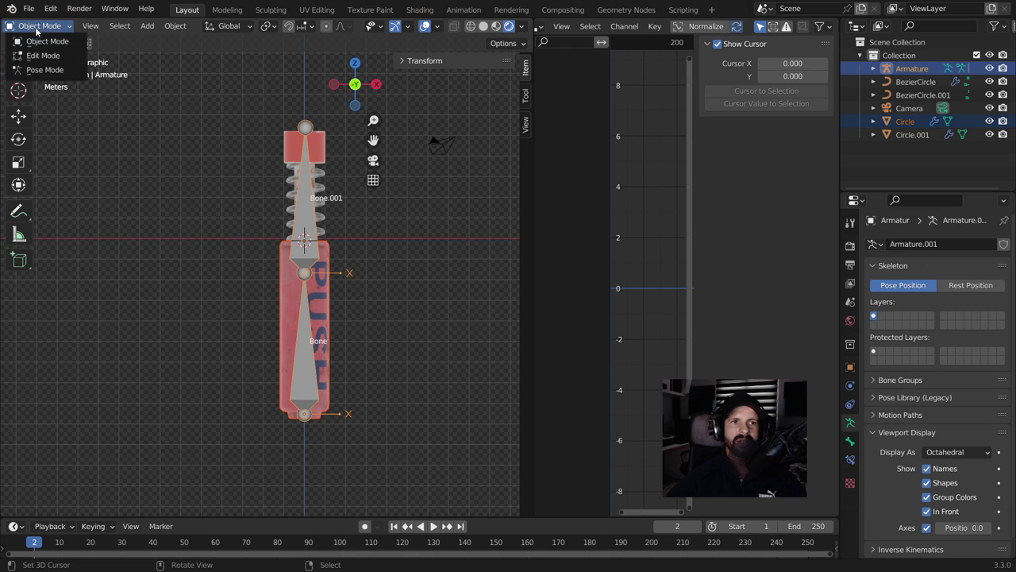
pyautogui.click(40, 70)
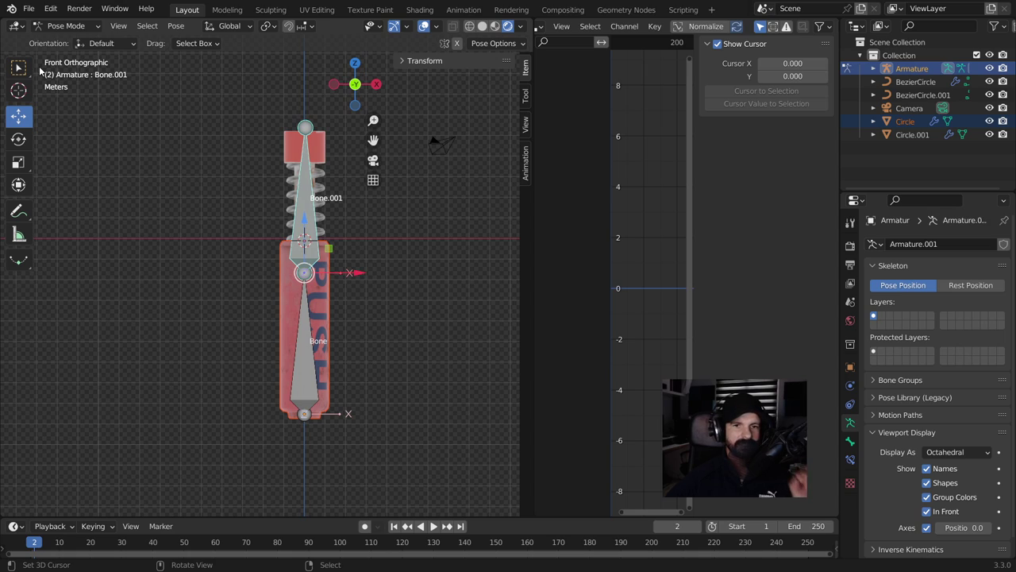
pyautogui.click(304, 340)
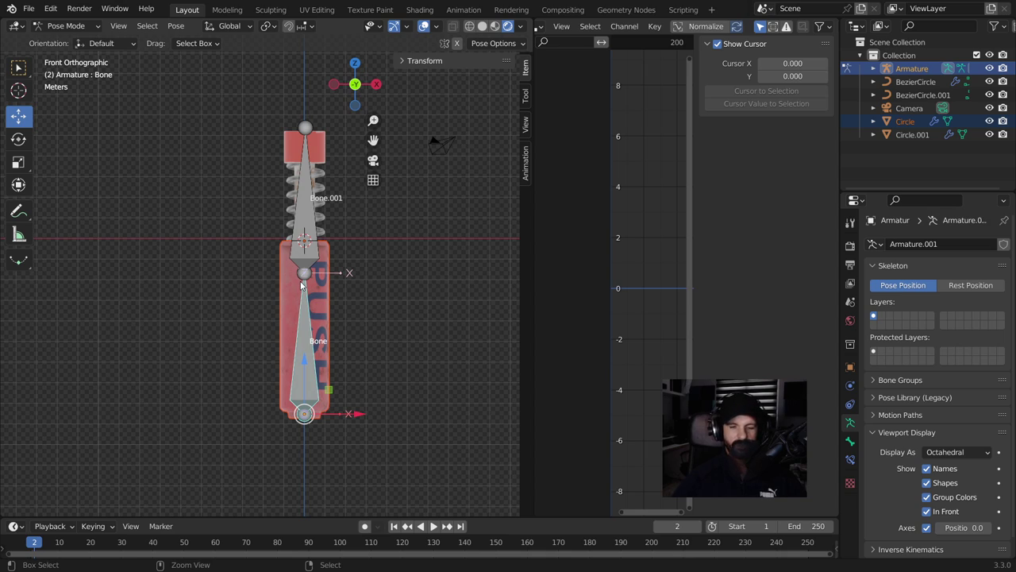
pyautogui.hotkey('ctrl', 'p')
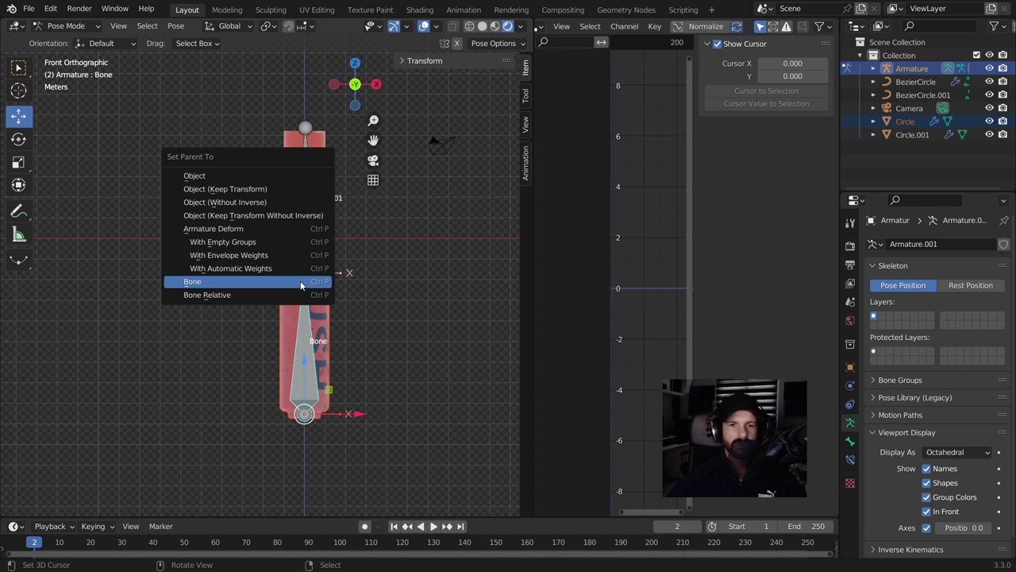
pyautogui.click(302, 284)
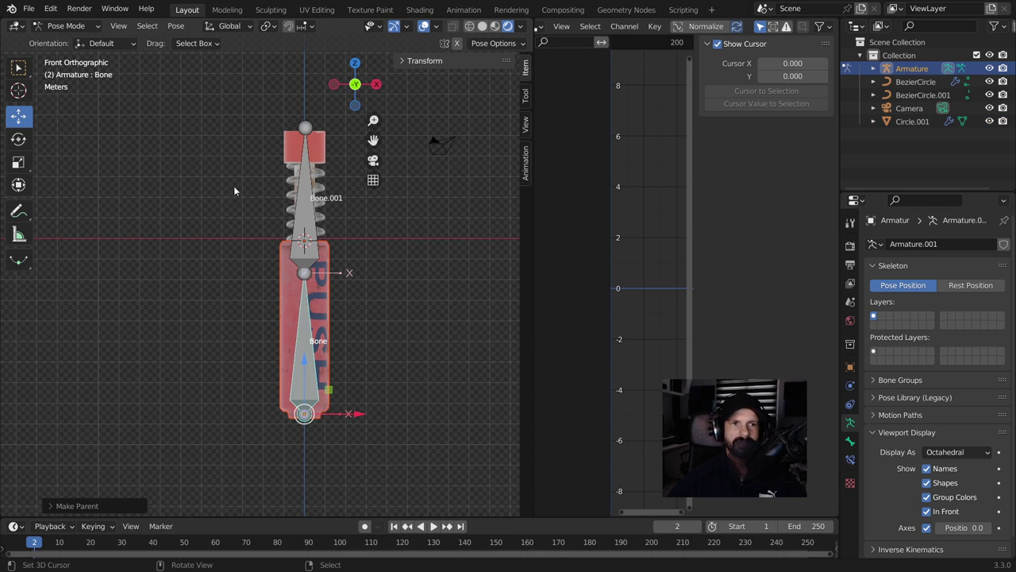
# Parent the top cap Circle.001 to Bone.001 in Pose Mode, then start a test push of Bone.001
pyautogui.click(50, 27)
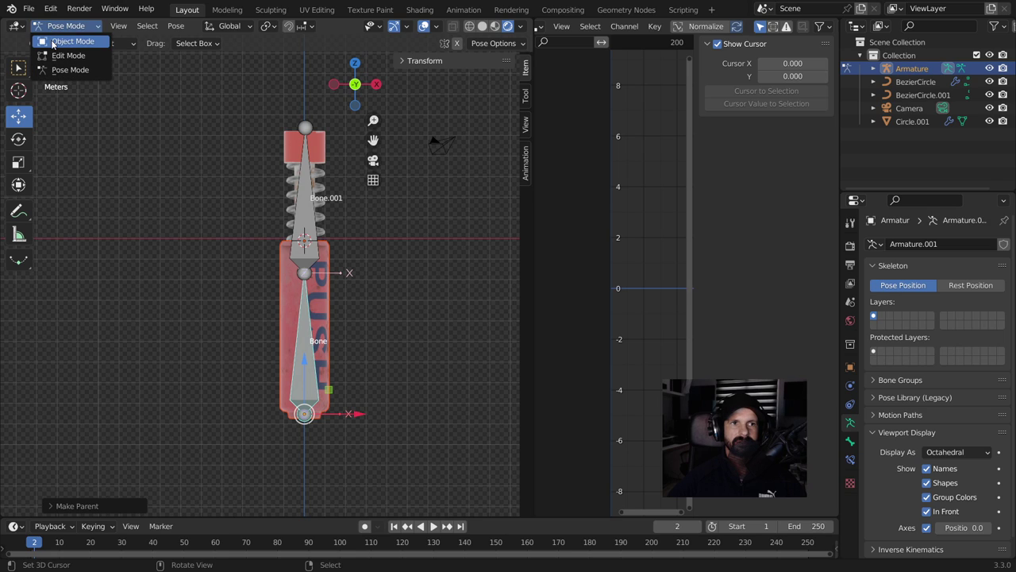
pyautogui.click(54, 40)
pyautogui.click(320, 151)
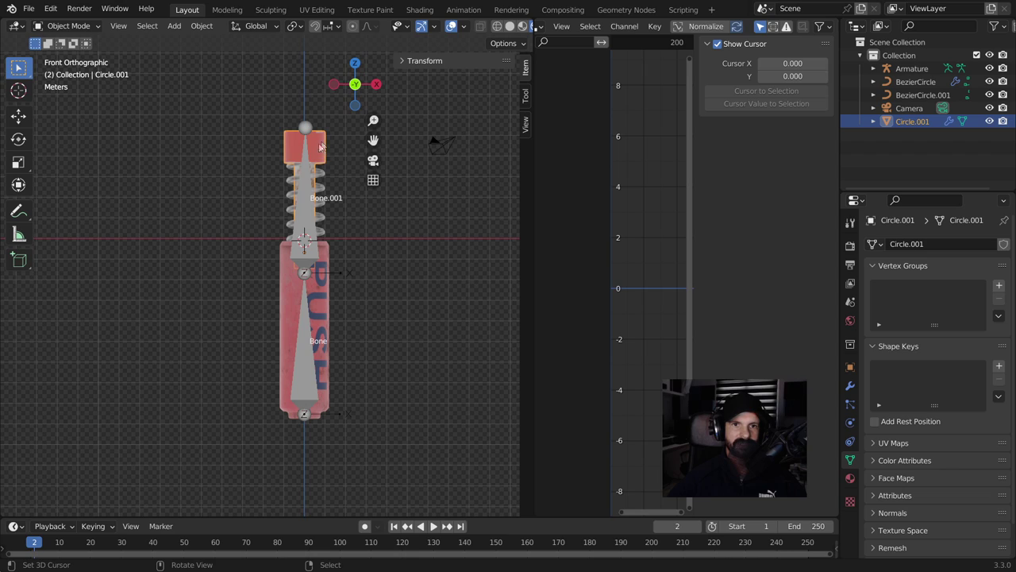
pyautogui.keyDown('shift'); pyautogui.click(304, 195); pyautogui.keyUp('shift')
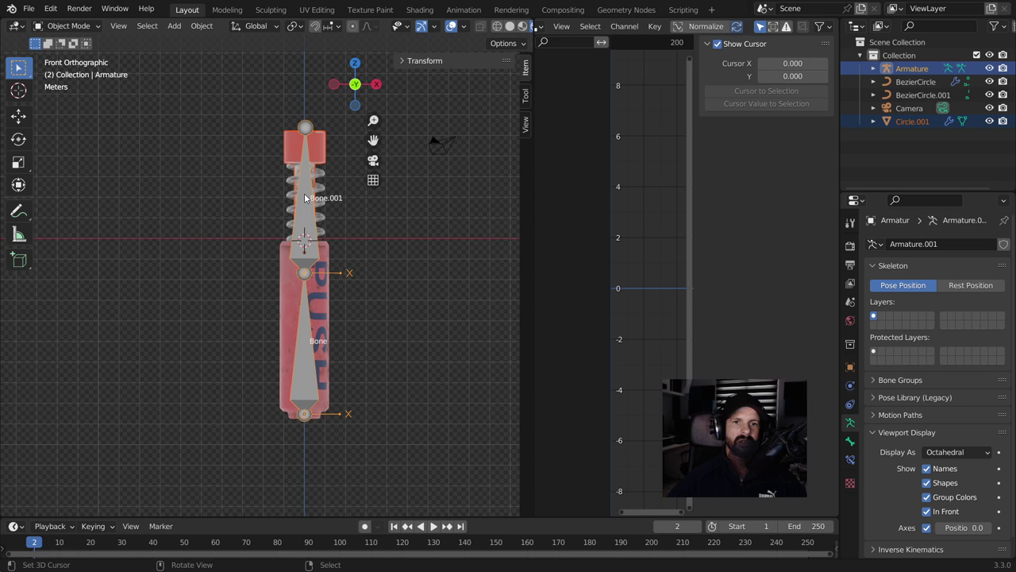
pyautogui.click(68, 25)
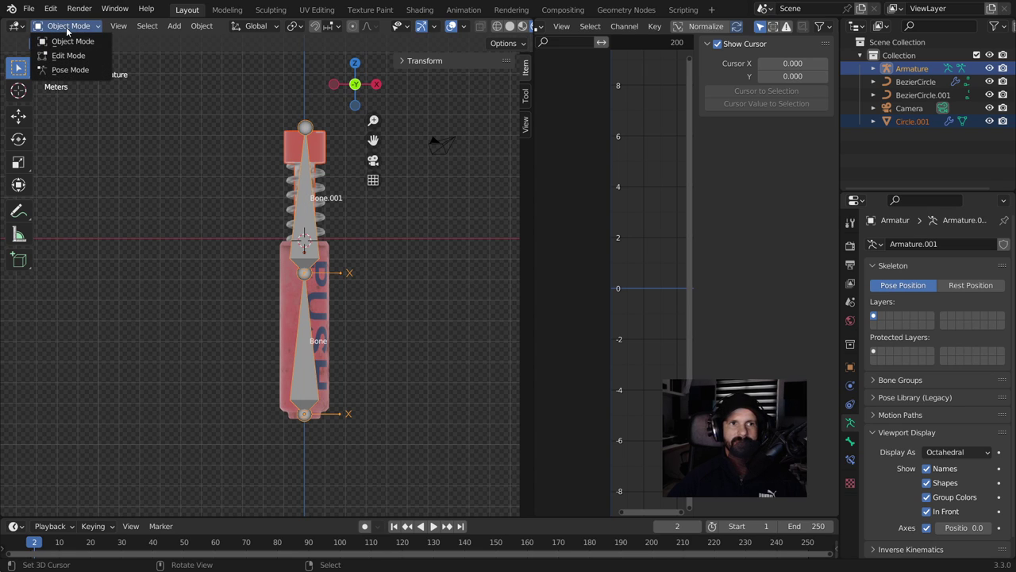
pyautogui.click(66, 70)
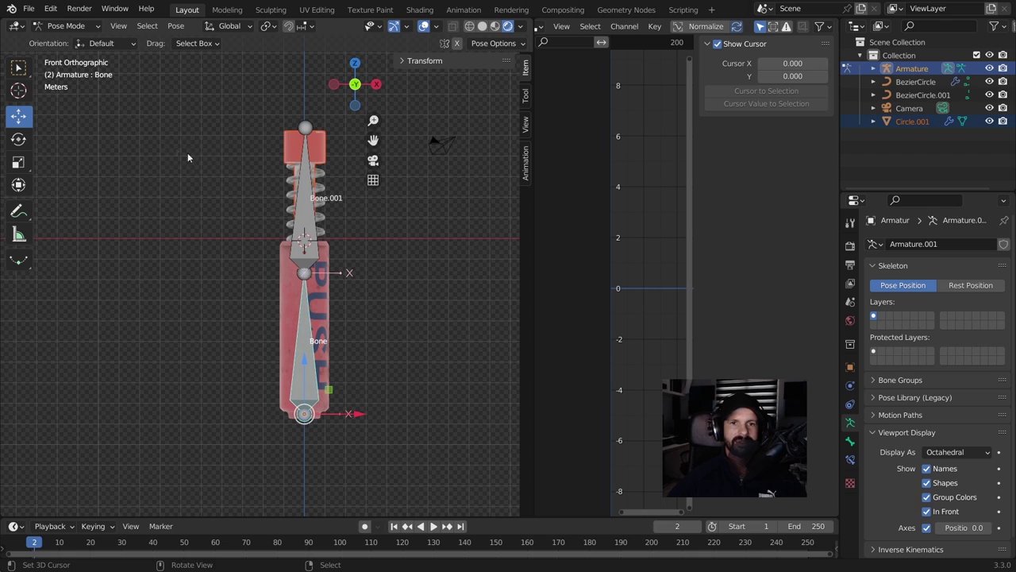
pyautogui.click(310, 200)
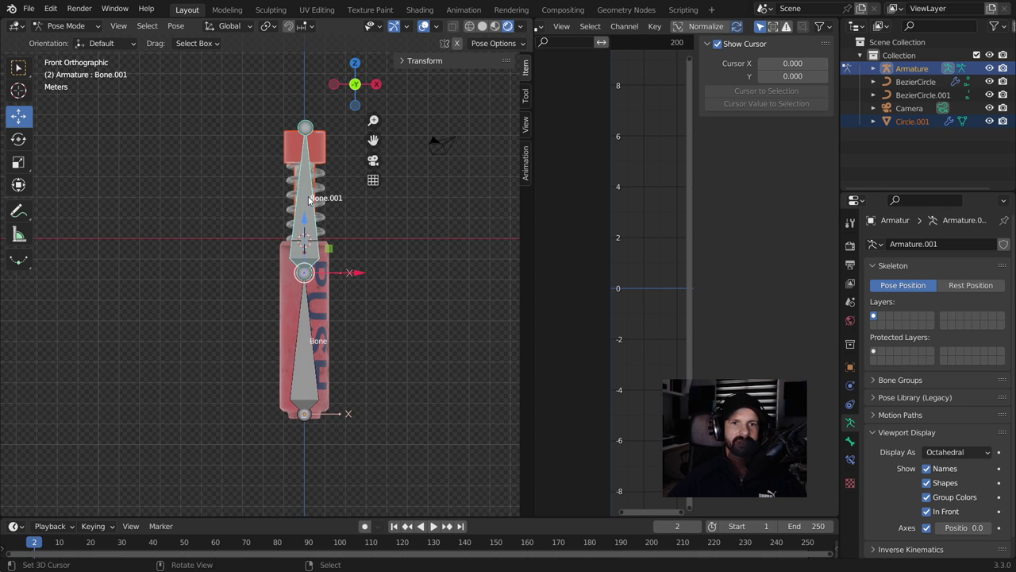
pyautogui.hotkey('ctrl', 'p')
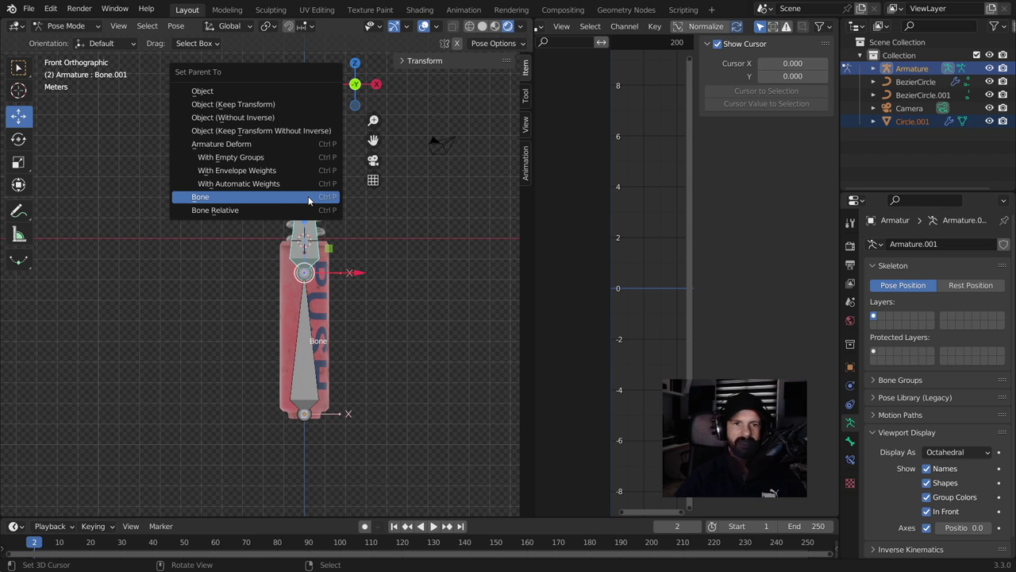
pyautogui.click(308, 196)
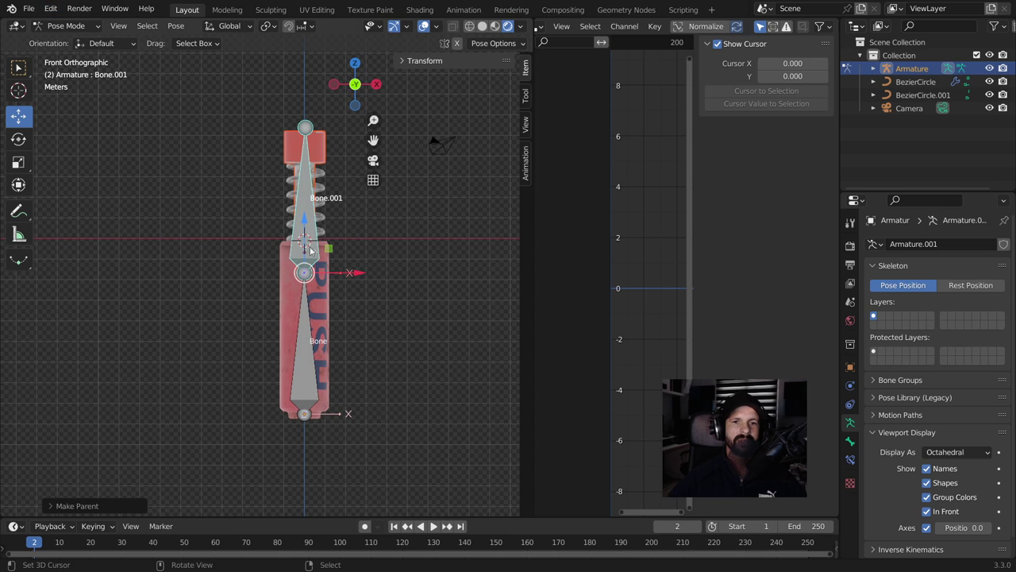
pyautogui.press('g')
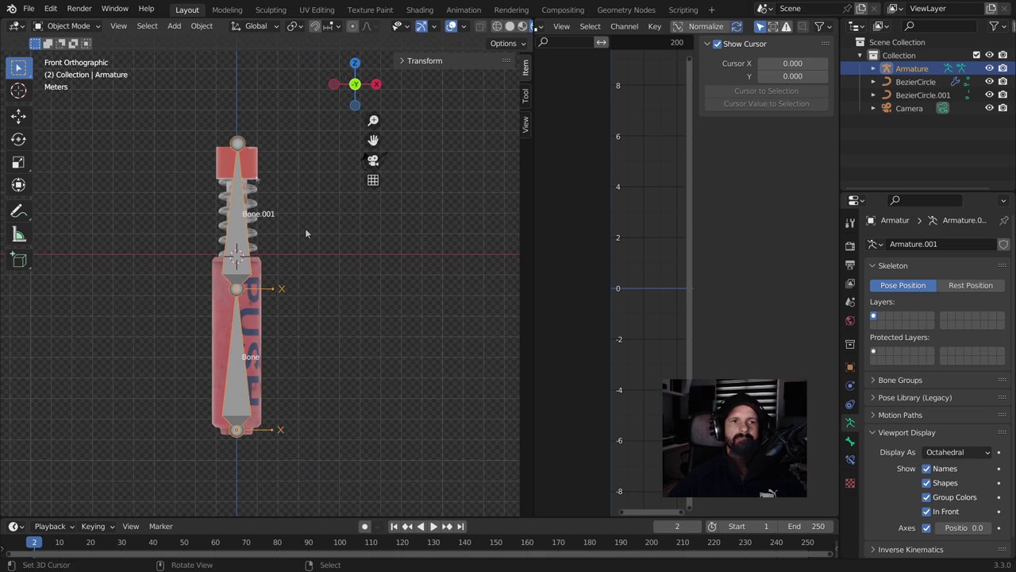
# In Pose Mode, test sliding Bone and Bone.001 sideways and cancel each move
pyautogui.click(78, 26)
pyautogui.click(73, 69)
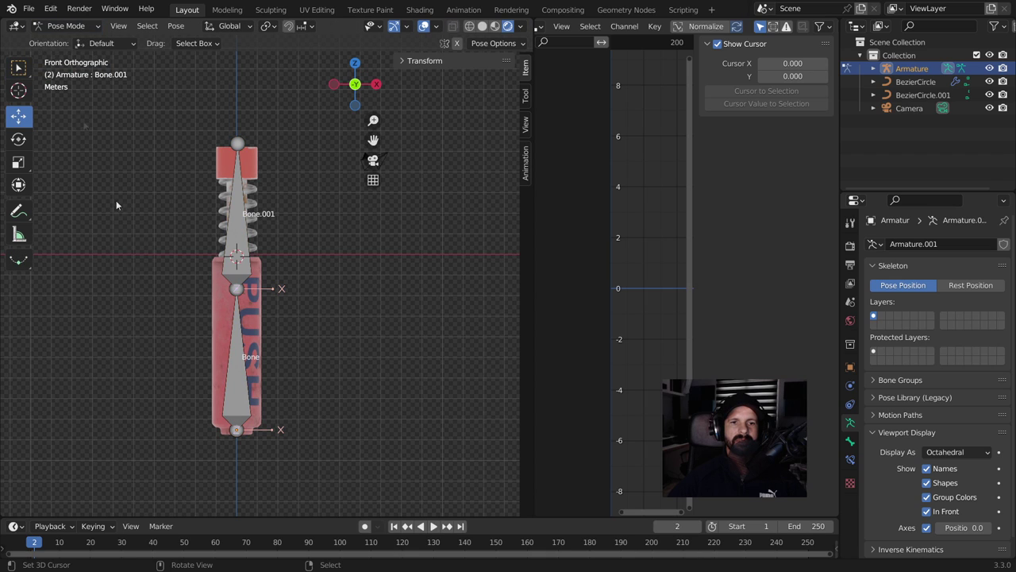
pyautogui.click(247, 392)
pyautogui.moveTo(279, 429); pyautogui.dragTo(137, 429)
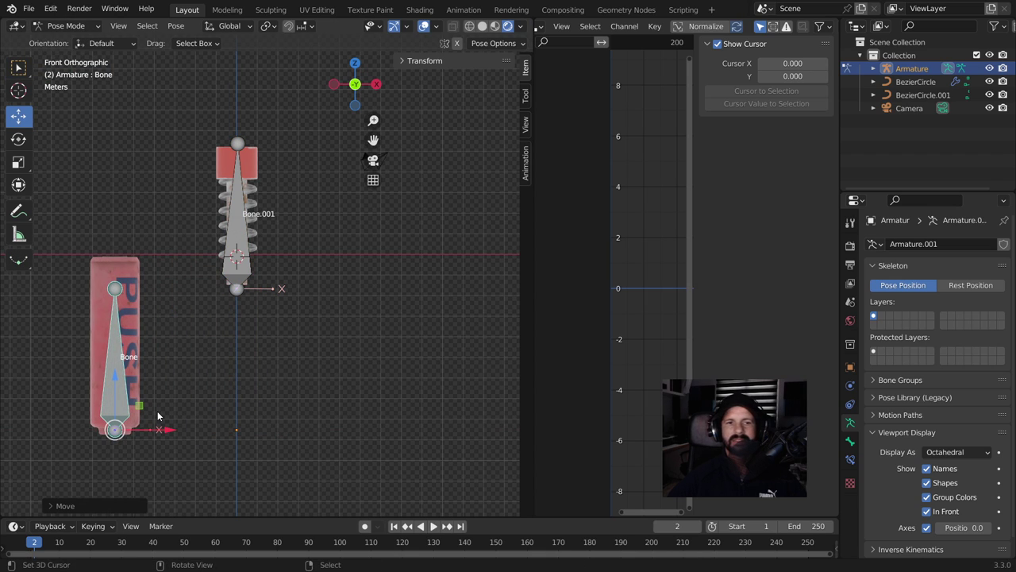
pyautogui.rightClick(137, 429)
pyautogui.click(248, 234)
pyautogui.moveTo(290, 288); pyautogui.dragTo(140, 279)
pyautogui.rightClick(139, 278)
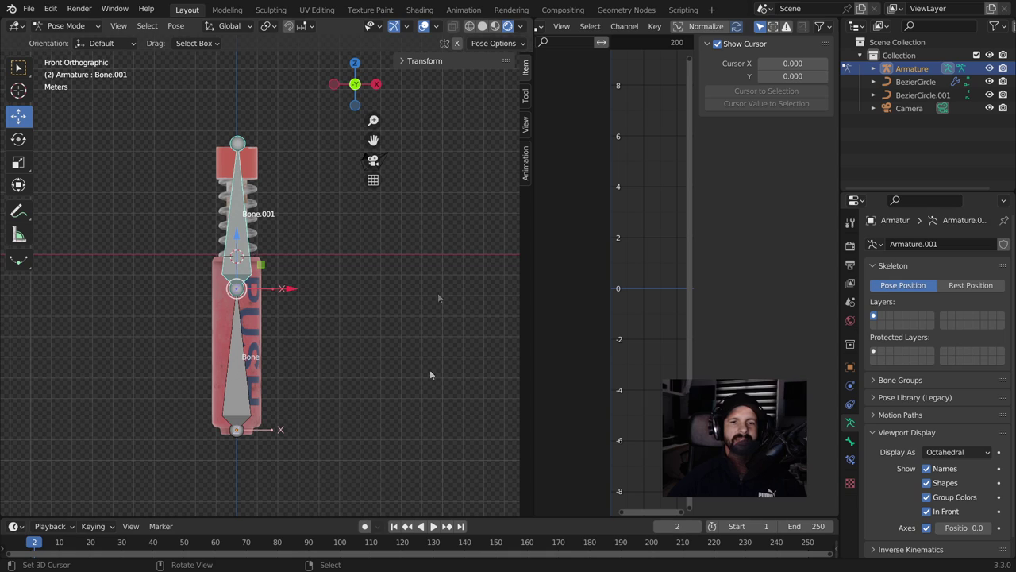
# Select the lower Bone and return the armature to Object Mode
pyautogui.click(242, 388)
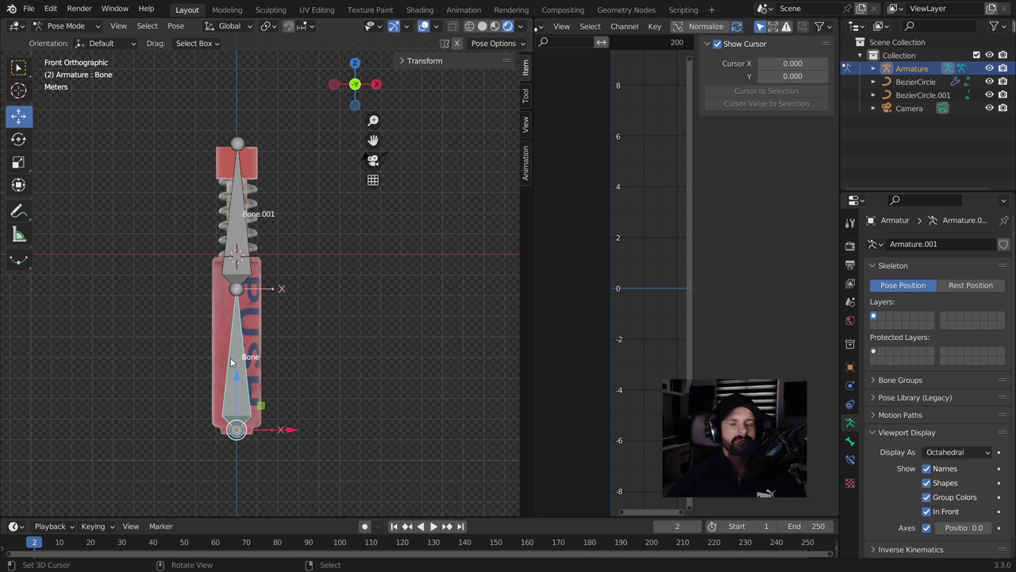
pyautogui.click(95, 44)
pyautogui.click(79, 27)
pyautogui.click(77, 40)
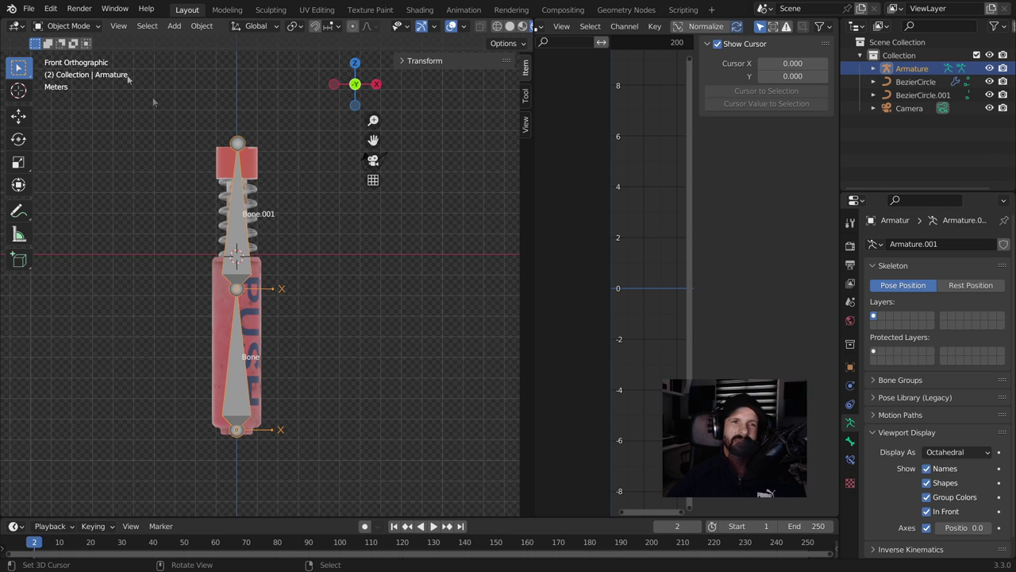
pyautogui.click(69, 26)
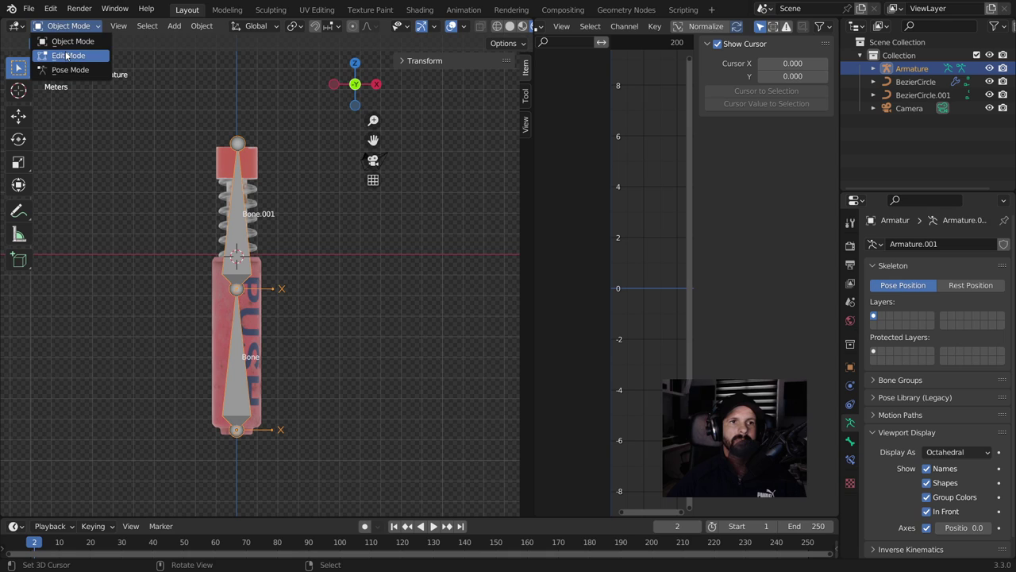
# In Edit Mode, parent Bone.001 to the lower Bone with Keep Offset
pyautogui.click(67, 55)
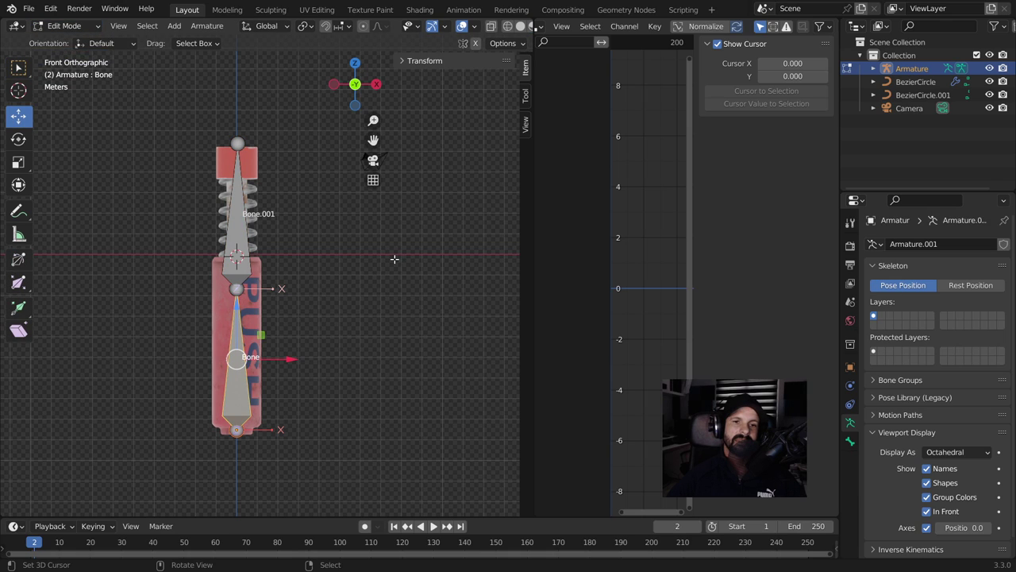
pyautogui.click(236, 231)
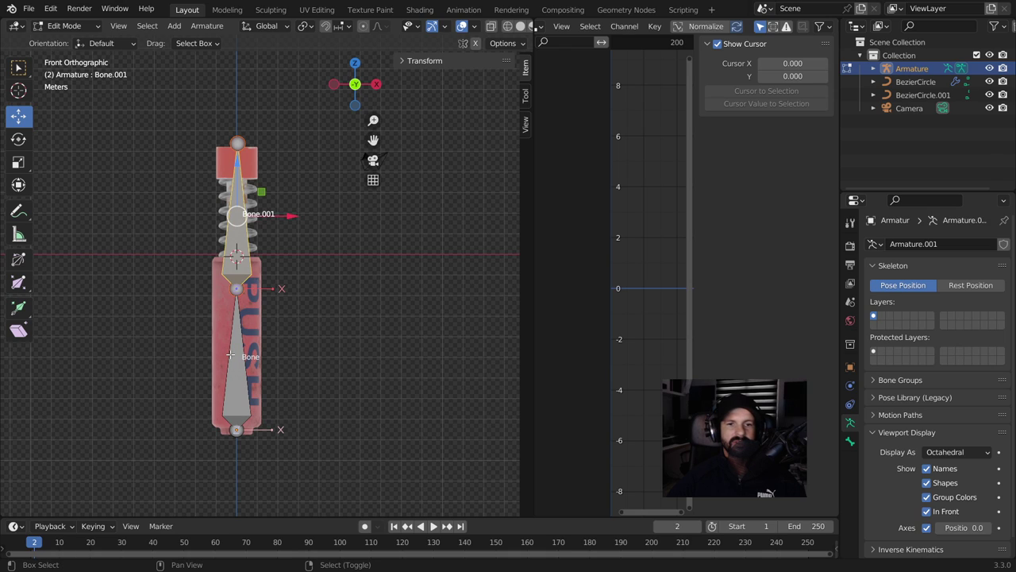
pyautogui.click(230, 356)
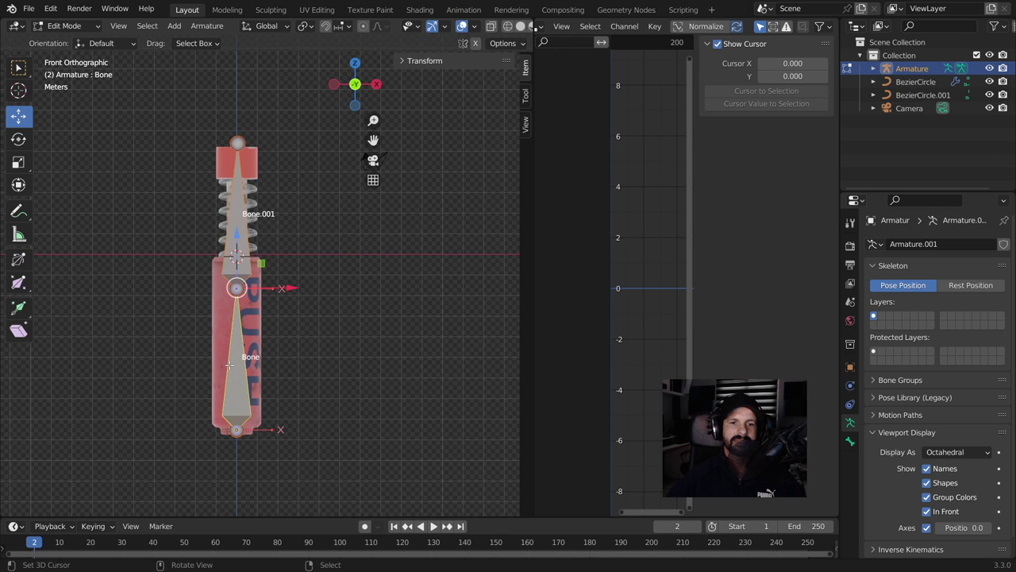
pyautogui.click(244, 236)
pyautogui.click(358, 253)
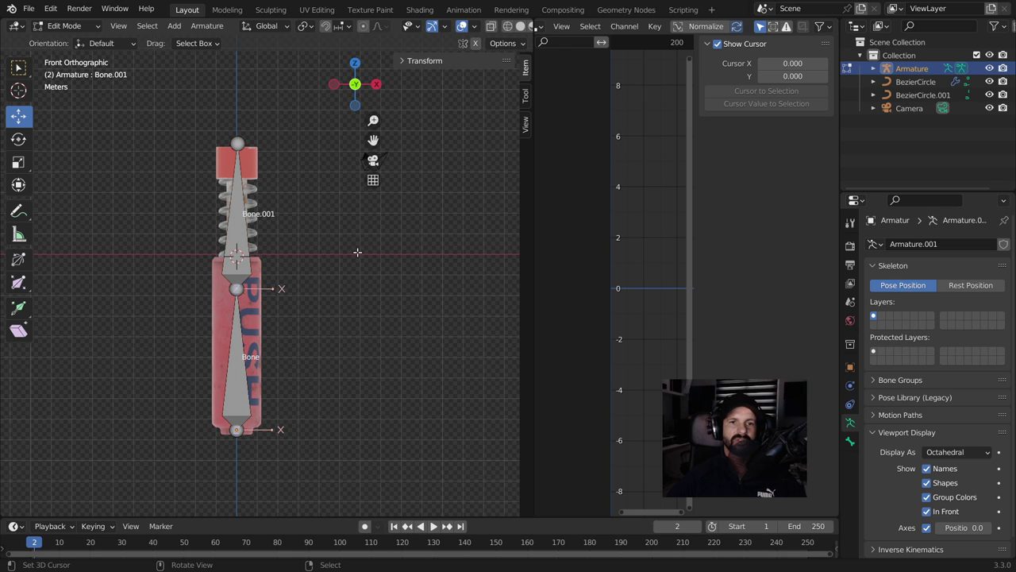
pyautogui.click(241, 229)
pyautogui.click(239, 355)
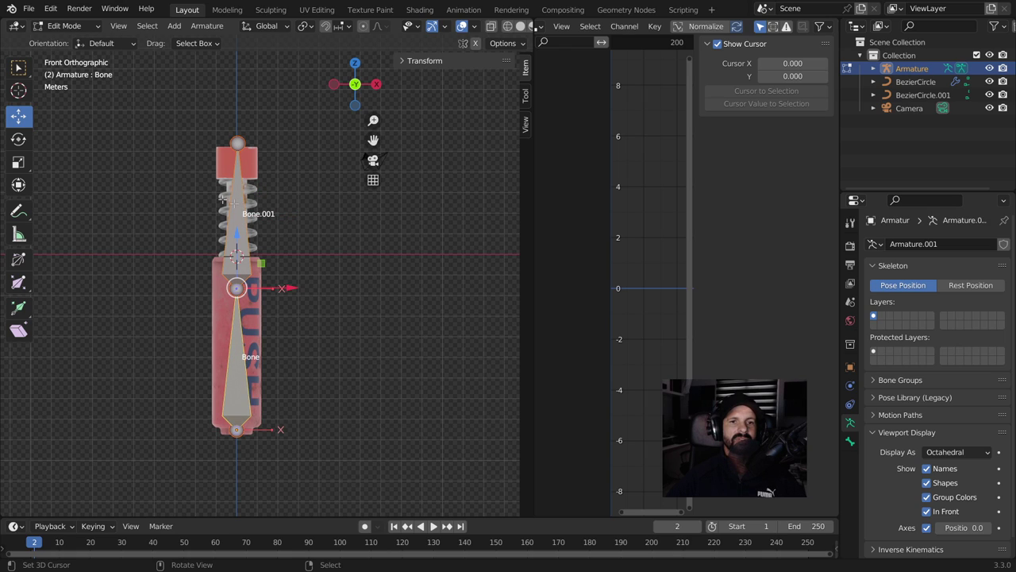
pyautogui.hotkey('ctrl', 'p')
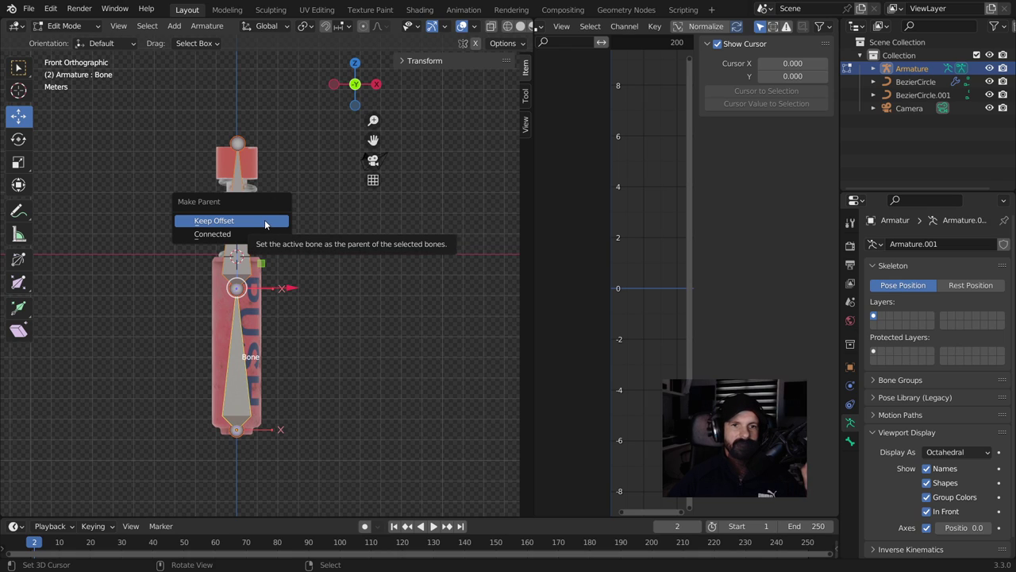
pyautogui.click(266, 225)
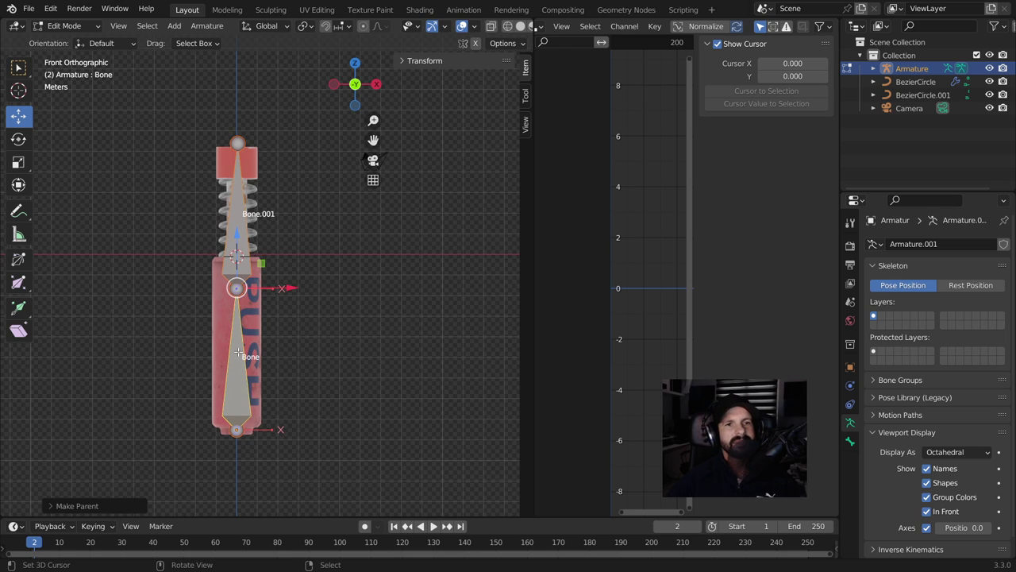
# In Pose Mode, test that Bone.001 follows Bone yet moves alone, undoing the trial moves
pyautogui.click(72, 26)
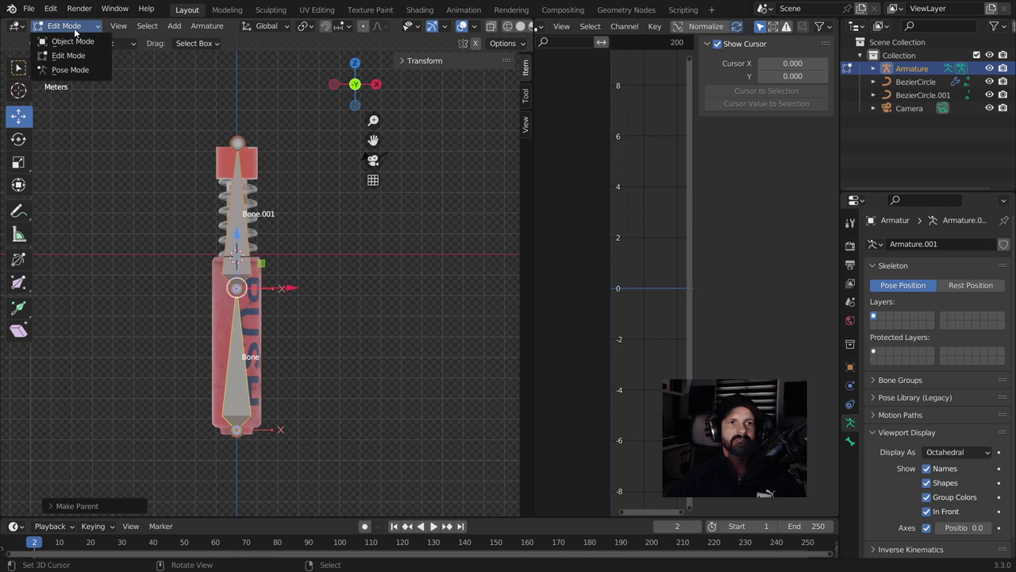
pyautogui.click(72, 70)
pyautogui.click(237, 351)
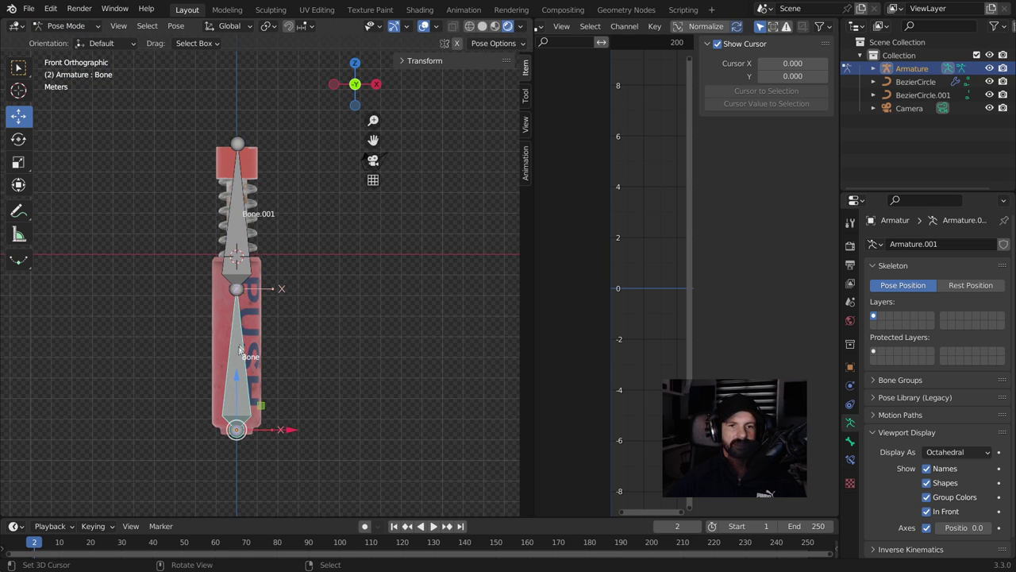
pyautogui.moveTo(293, 436); pyautogui.dragTo(173, 429)
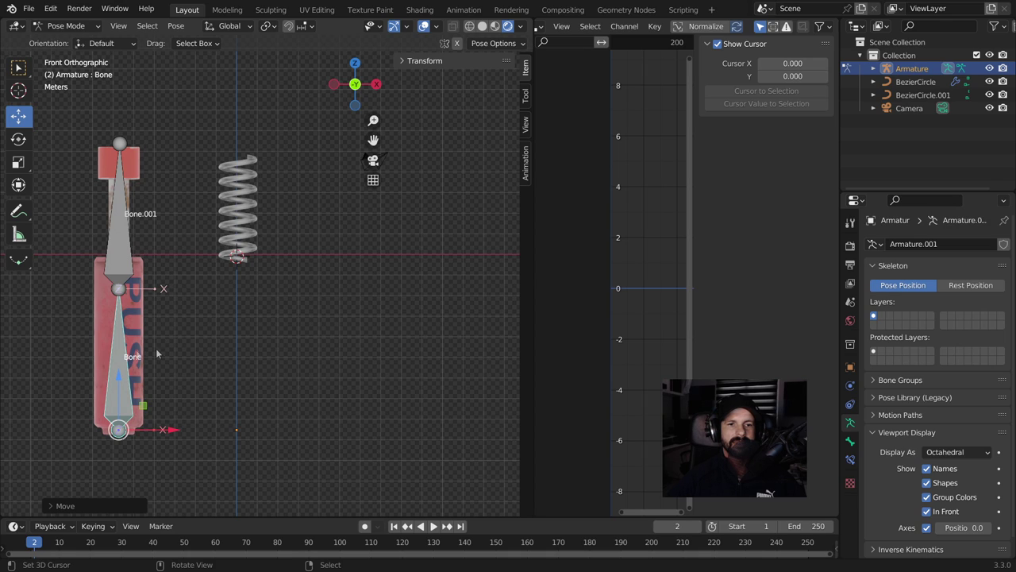
pyautogui.hotkey('ctrl', 'z')
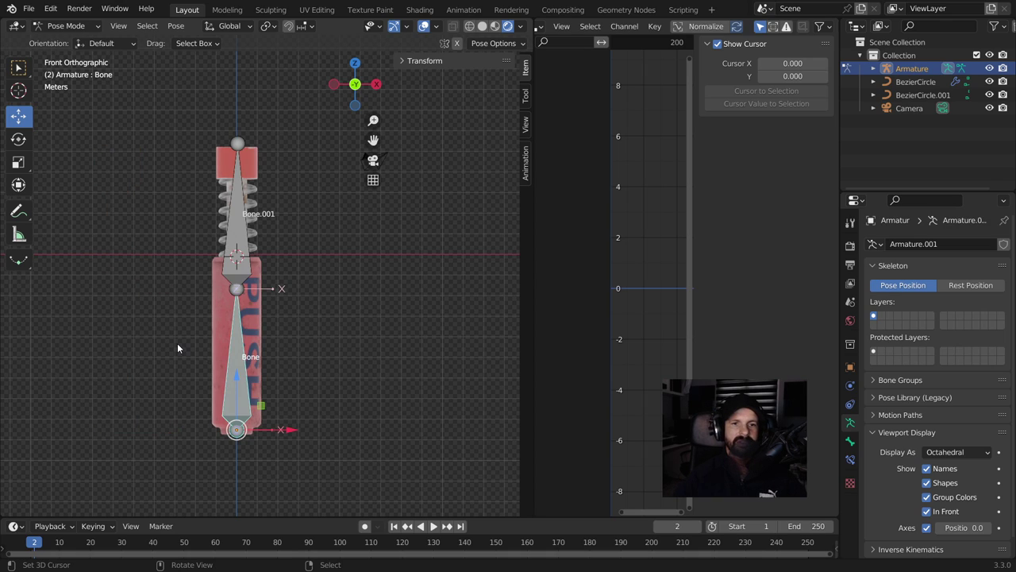
pyautogui.click(232, 230)
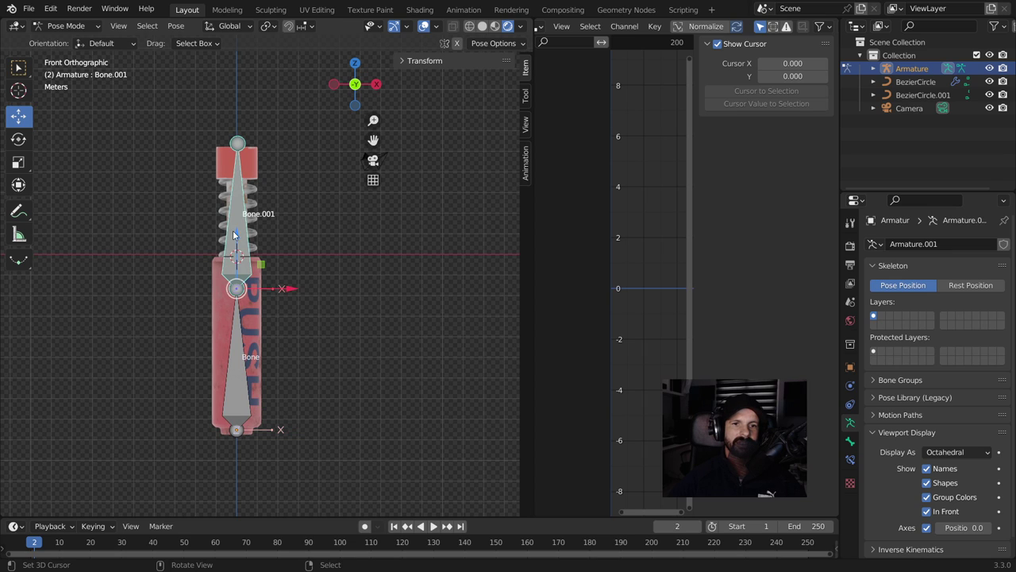
pyautogui.moveTo(300, 291); pyautogui.dragTo(451, 287)
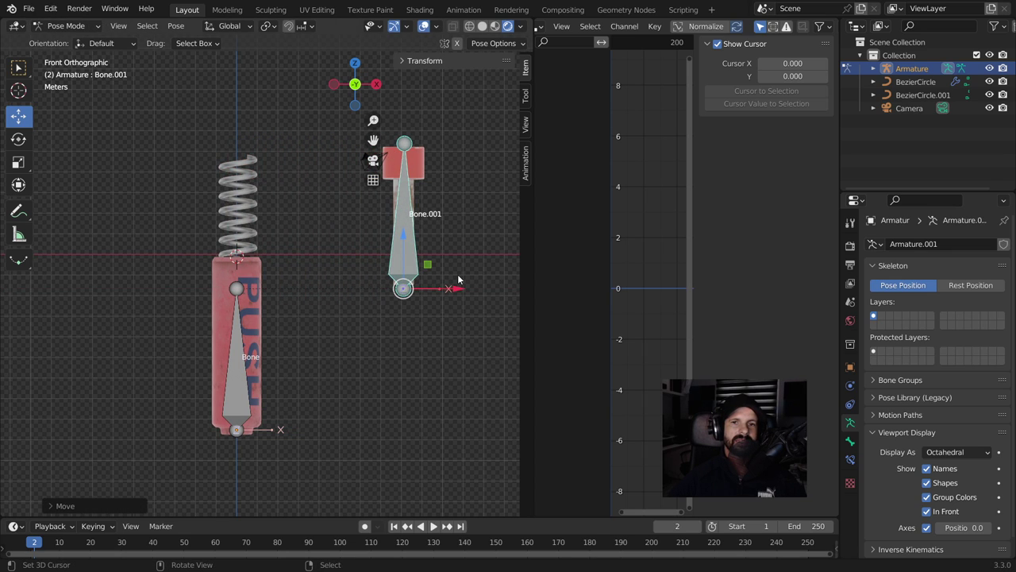
pyautogui.click(249, 409)
pyautogui.moveTo(280, 430); pyautogui.dragTo(141, 426)
pyautogui.hotkey('ctrl', 'z')
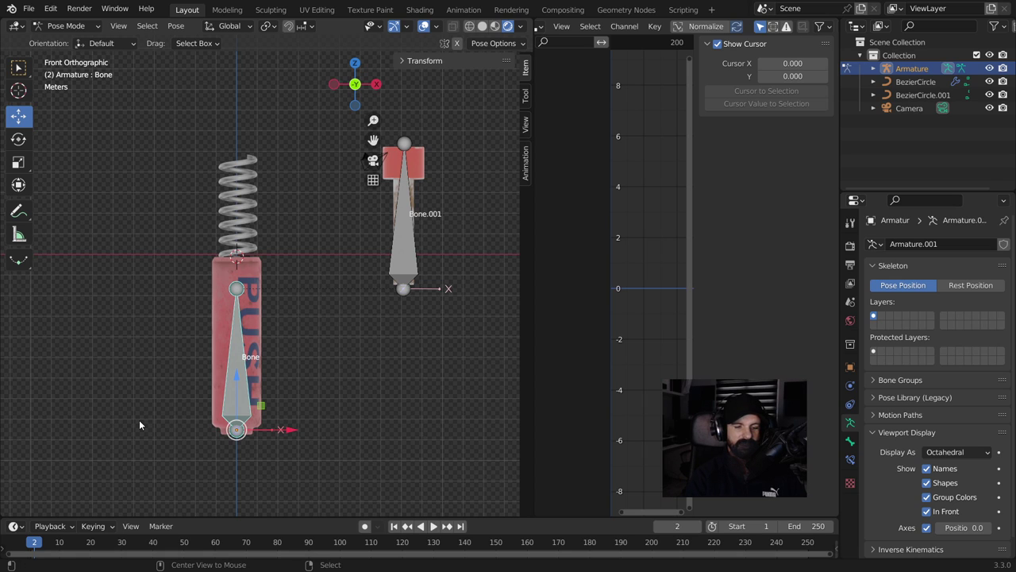
pyautogui.hotkey('ctrl', 'z')
pyautogui.hotkey('ctrl', 'z')
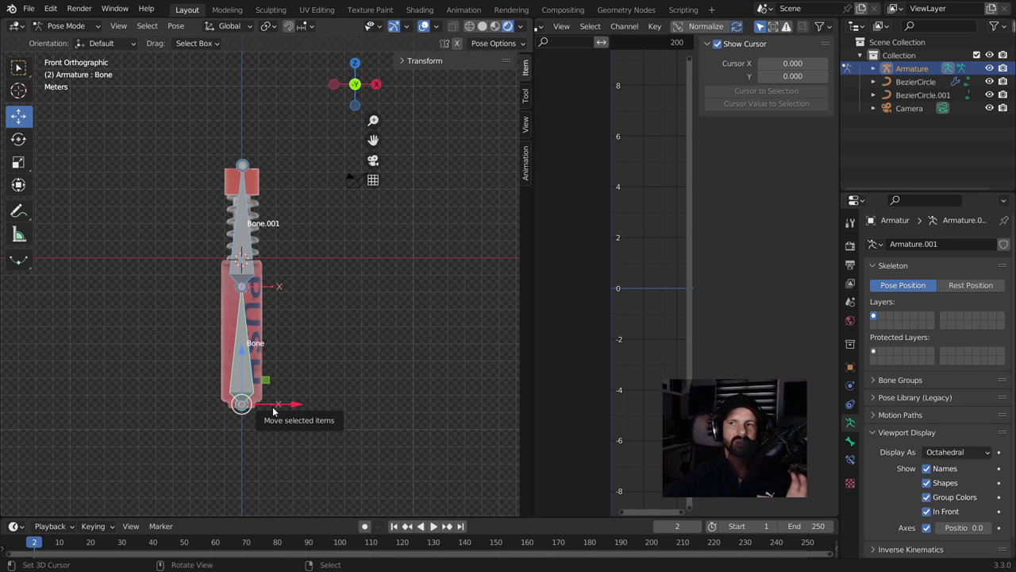
# Frame the armature, return to Object Mode and select the BezierCircle spring to view its Screw modifier
pyautogui.scroll(-3, 365, 342)
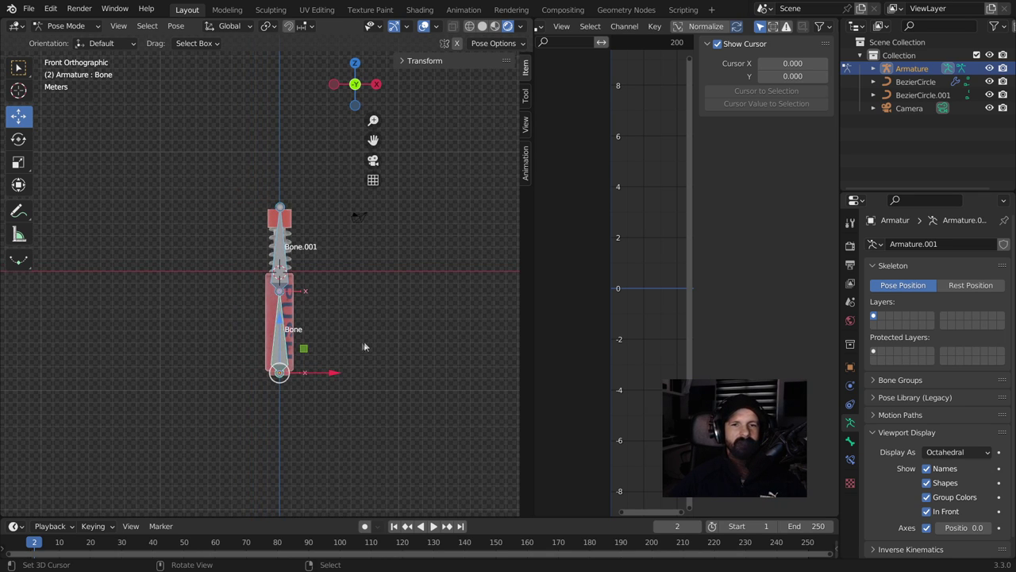
pyautogui.scroll(2, 363, 341)
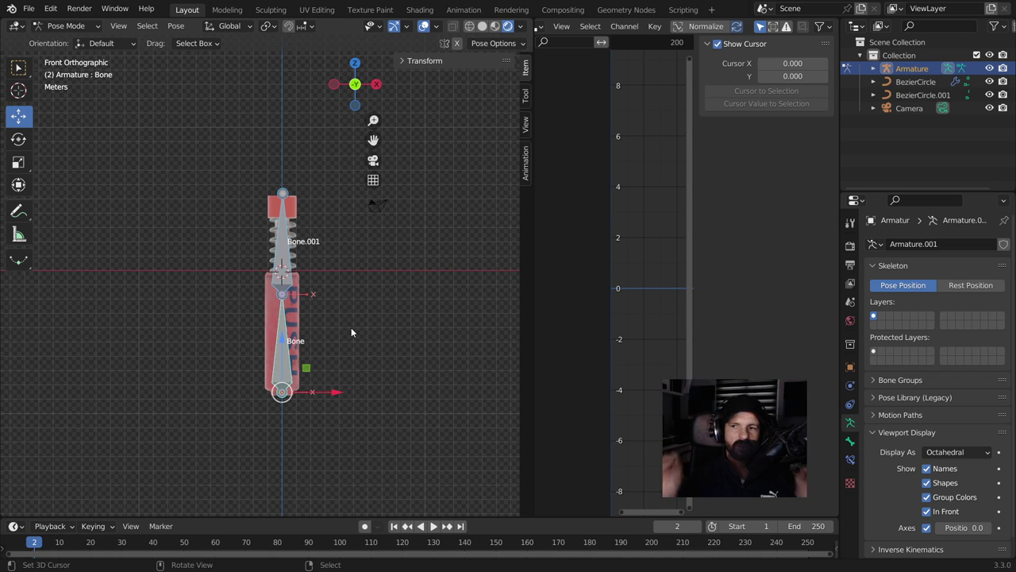
pyautogui.scroll(2, 349, 331)
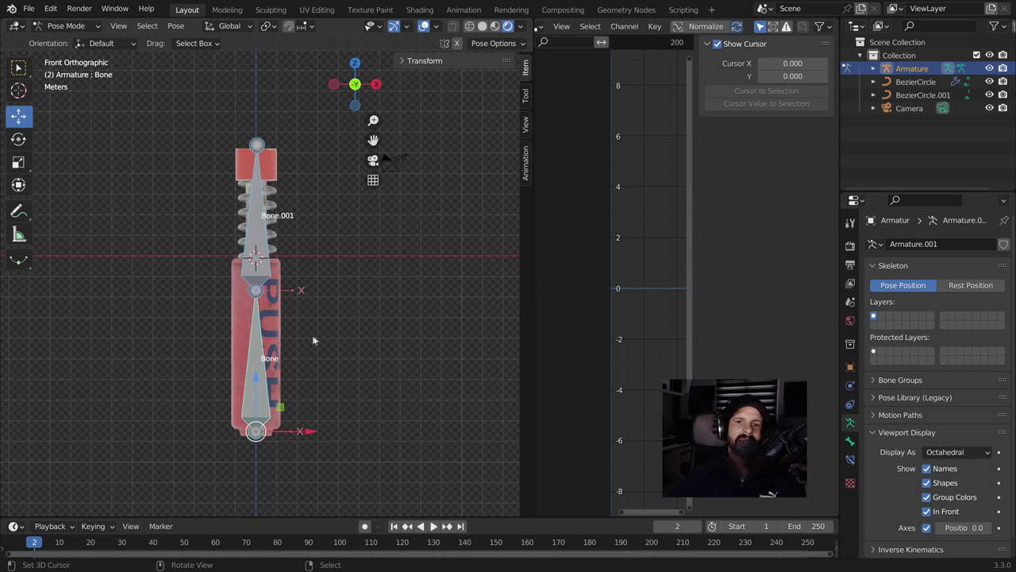
pyautogui.scroll(-1, 313, 340)
pyautogui.keyDown('shift'); pyautogui.moveTo(342, 339); pyautogui.dragTo(258, 342, button='middle'); pyautogui.keyUp('shift')
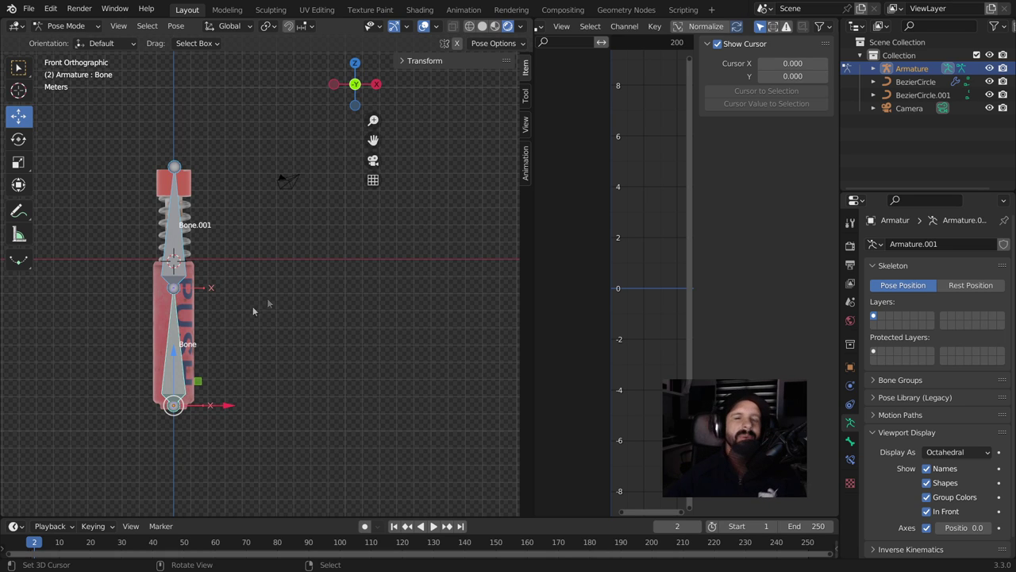
pyautogui.press('KP_Decimal')
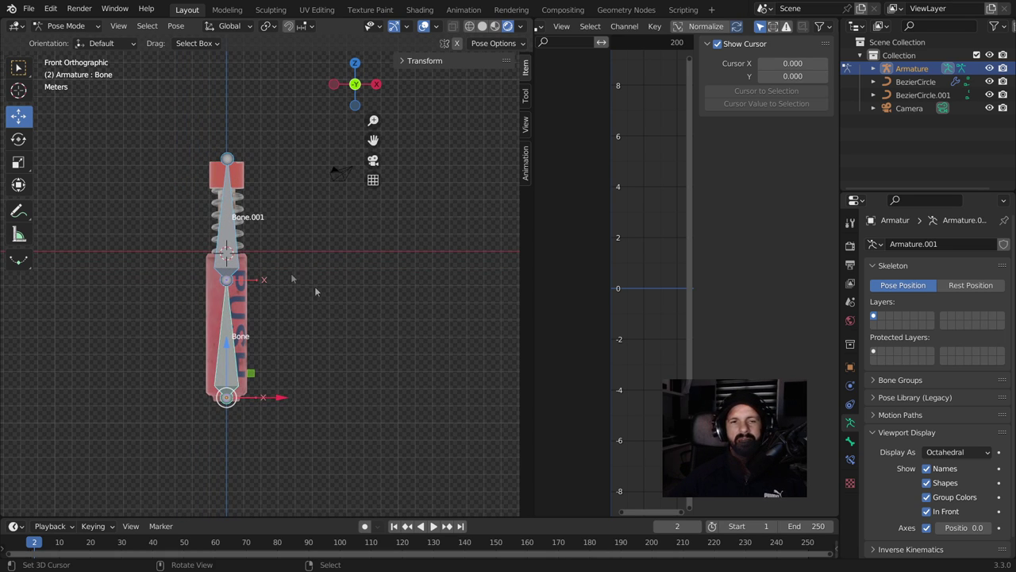
pyautogui.click(223, 195)
pyautogui.click(66, 26)
pyautogui.click(64, 39)
pyautogui.click(240, 203)
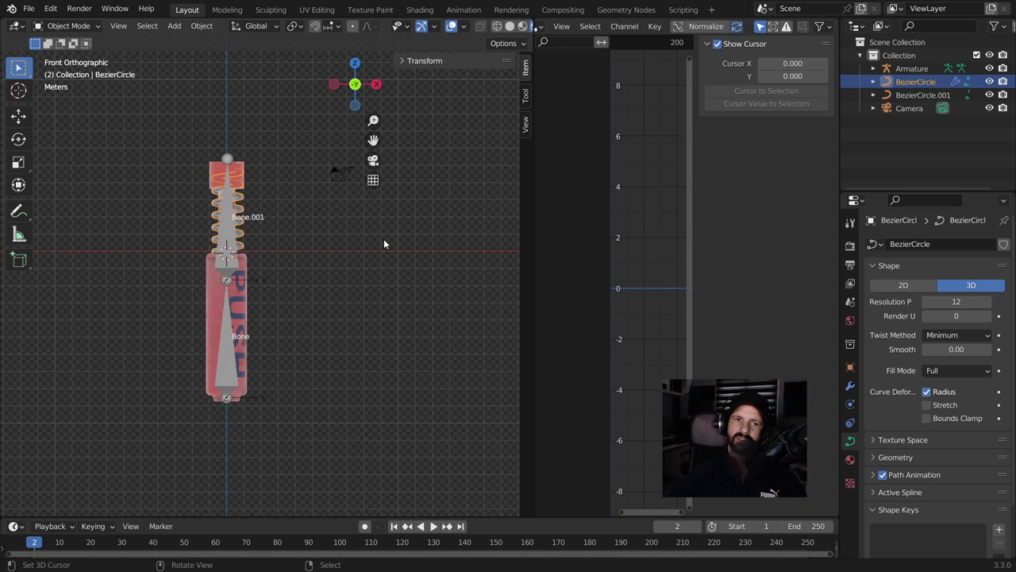
pyautogui.click(849, 386)
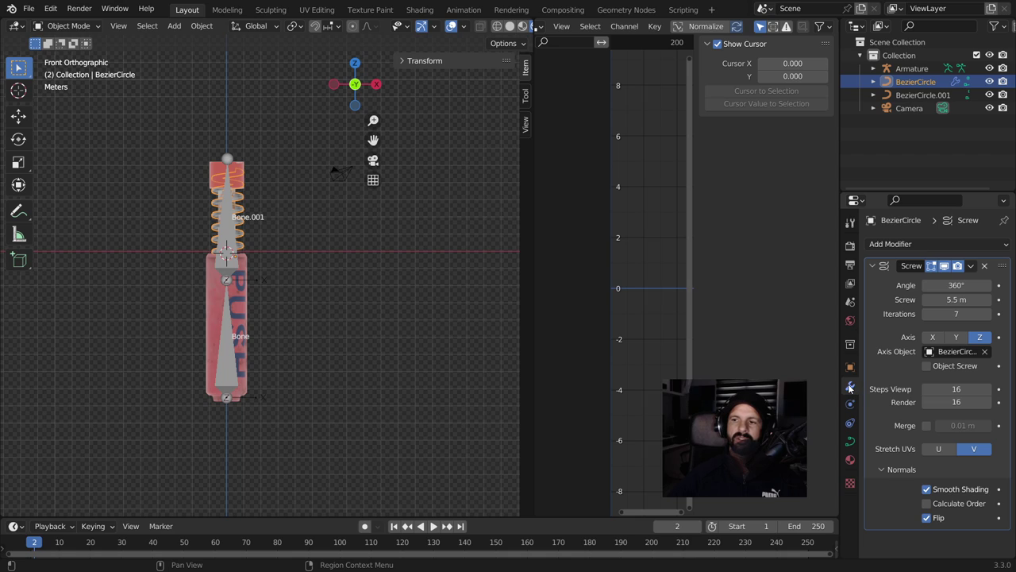
# Adjust the spring's Screw offset down to 2.8 m
pyautogui.moveTo(957, 300)
pyautogui.mouseDown()
pyautogui.moveTo(1002, 300)
pyautogui.moveTo(929, 299)
pyautogui.moveTo(944, 300)
pyautogui.mouseUp()
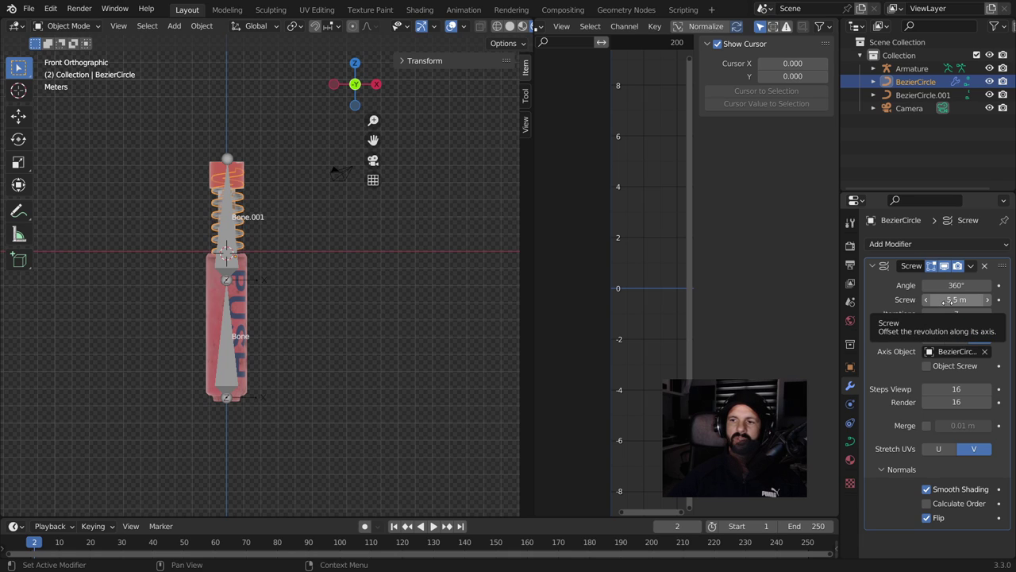
pyautogui.moveTo(945, 300); pyautogui.dragTo(924, 300)
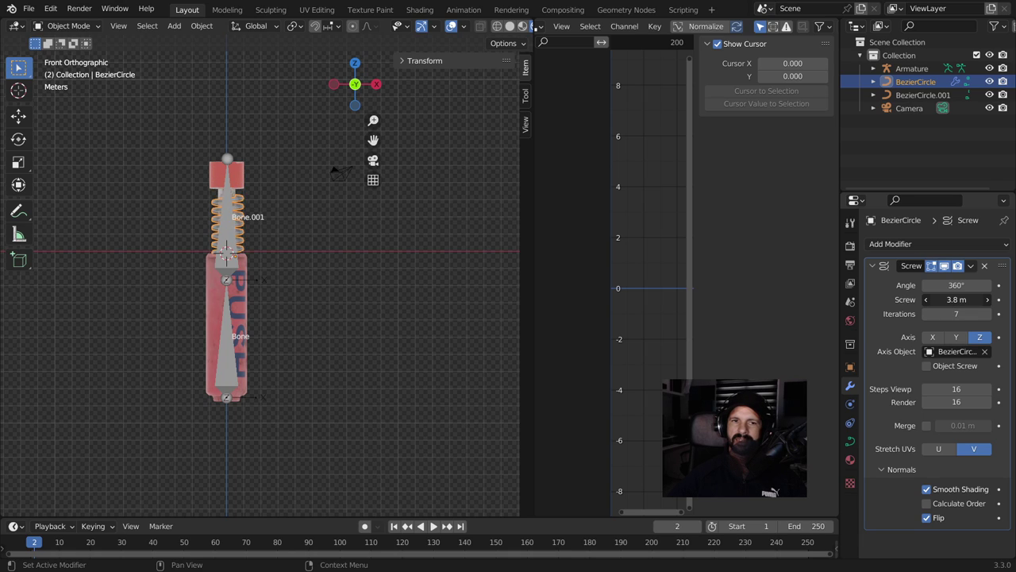
pyautogui.click(72, 26)
pyautogui.click(70, 26)
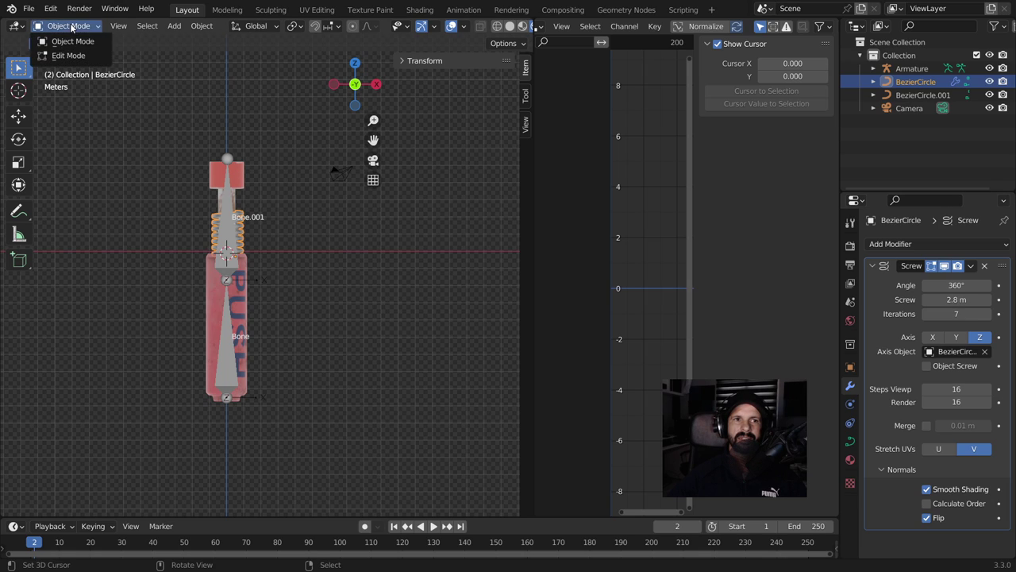
pyautogui.click(69, 41)
# Move Circle.001's cap geometry about 1.33 m down along Z, then select the armature
pyautogui.click(224, 172)
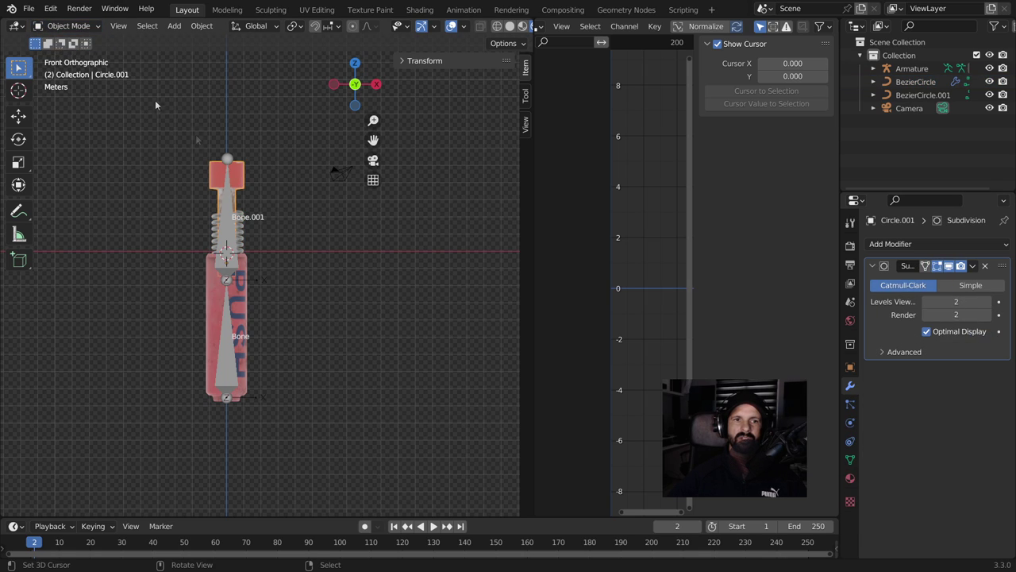
pyautogui.click(69, 26)
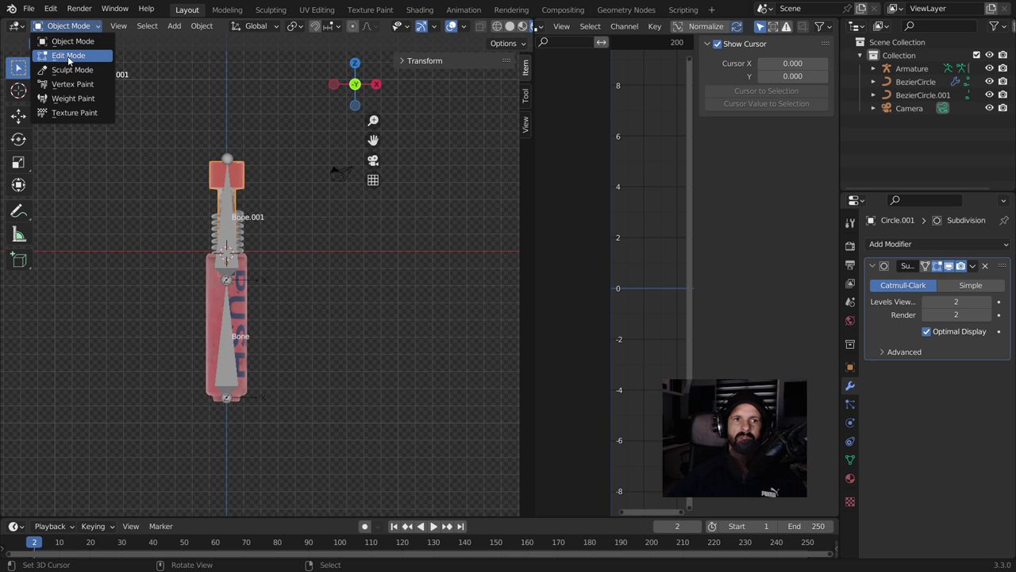
pyautogui.click(68, 56)
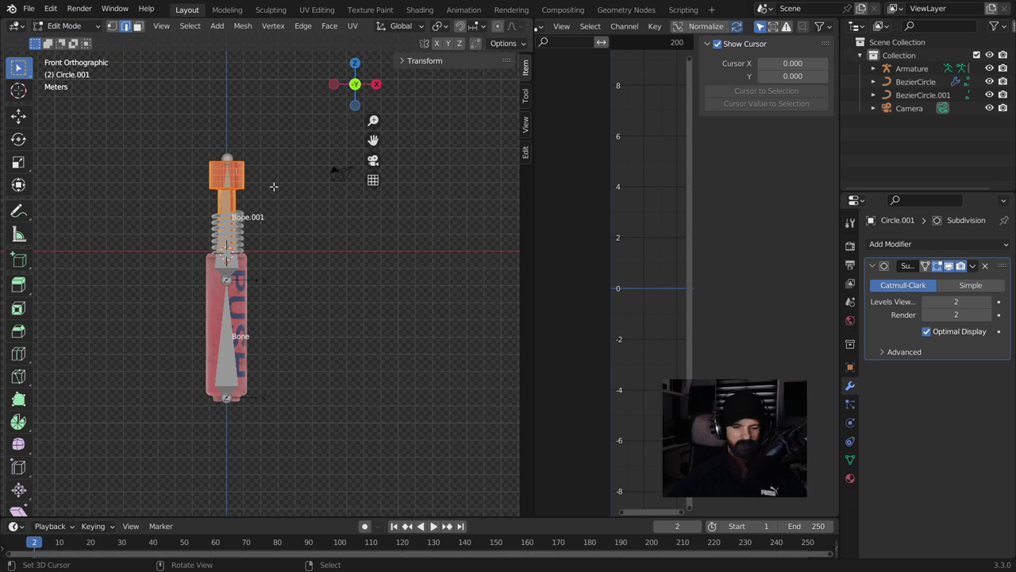
pyautogui.press('g')
pyautogui.press('z')
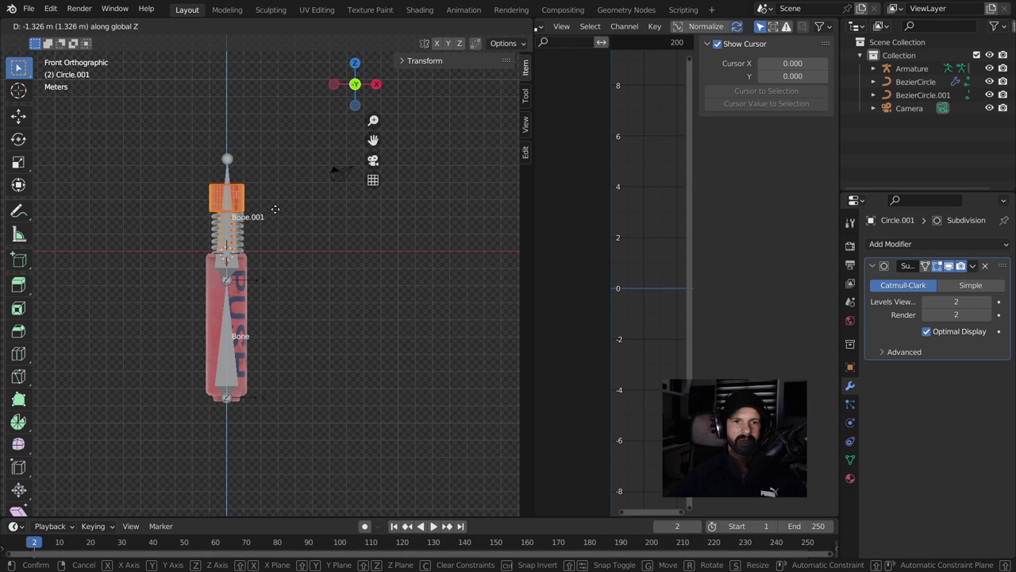
pyautogui.click(275, 209)
pyautogui.press('Tab')
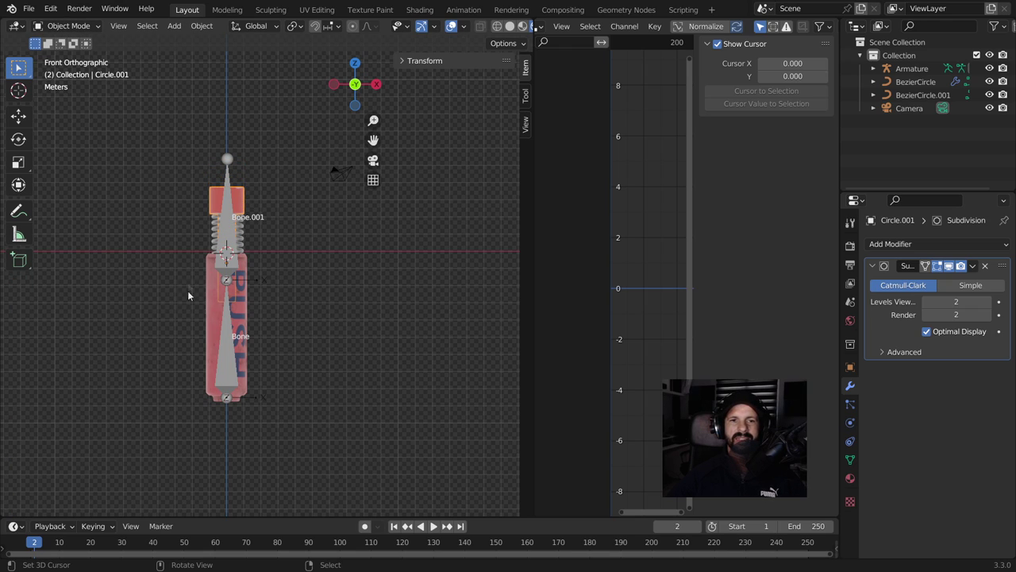
pyautogui.click(226, 210)
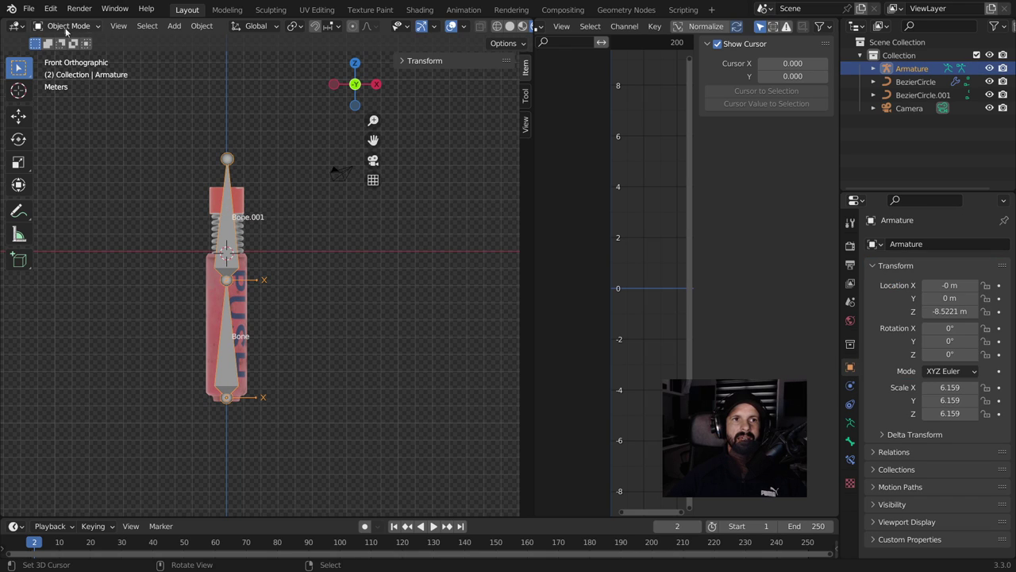
# In Pose Mode, test pushing Bone.001 upward and undo the move
pyautogui.click(66, 27)
pyautogui.click(68, 66)
pyautogui.click(231, 208)
pyautogui.moveTo(224, 234); pyautogui.dragTo(225, 127)
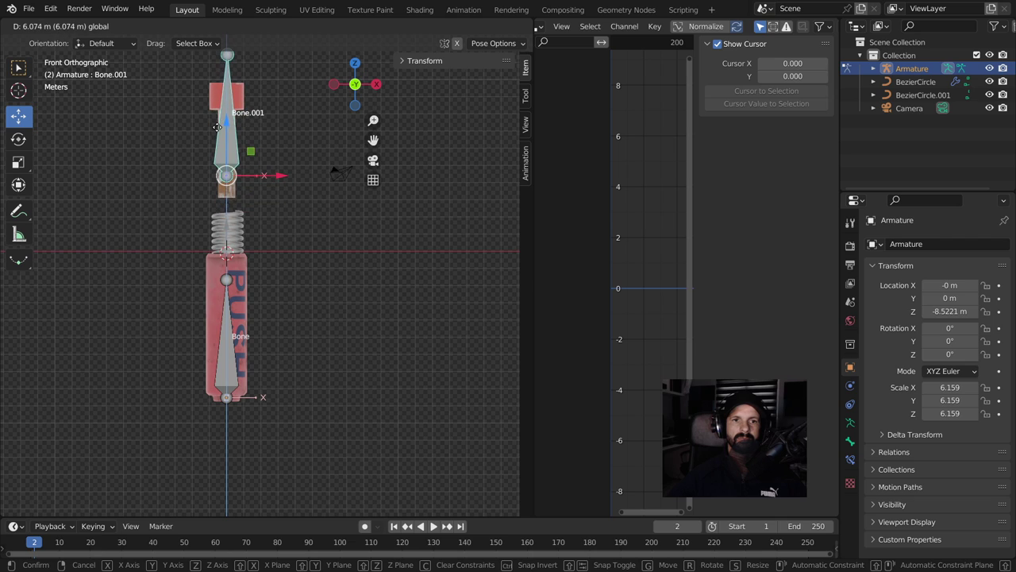
pyautogui.hotkey('ctrl', 'z')
pyautogui.keyDown('shift'); pyautogui.moveTo(341, 282); pyautogui.dragTo(338, 235, button='middle'); pyautogui.keyUp('shift')
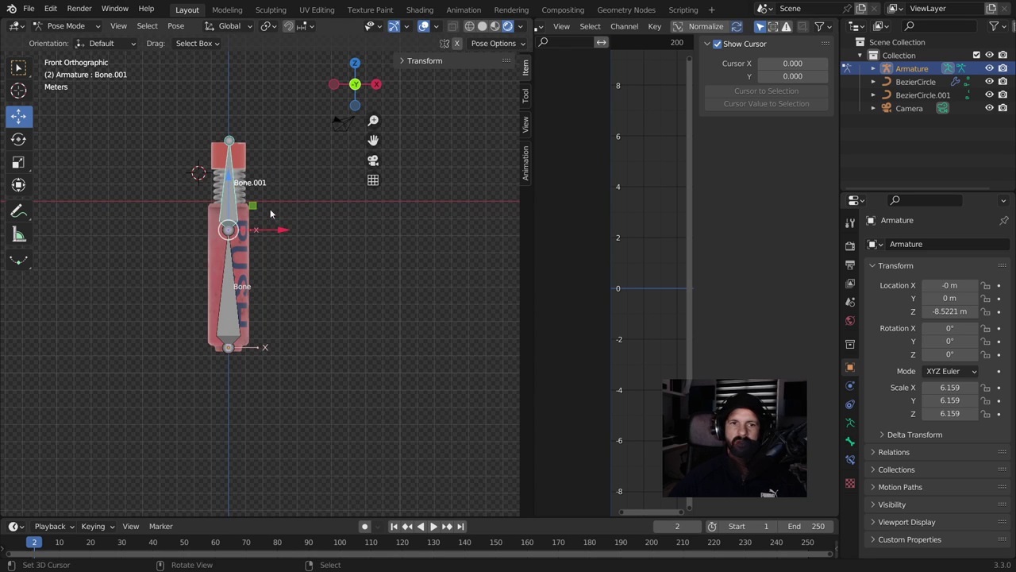
# Back in Object Mode, select the spring and bring up the options for its Screw value
pyautogui.click(36, 26)
pyautogui.click(47, 41)
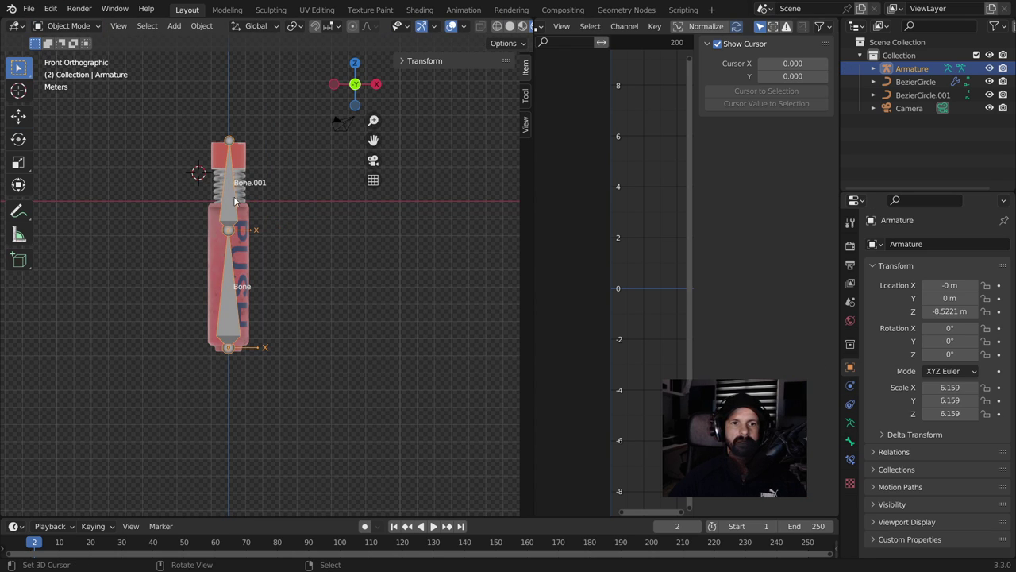
pyautogui.click(245, 184)
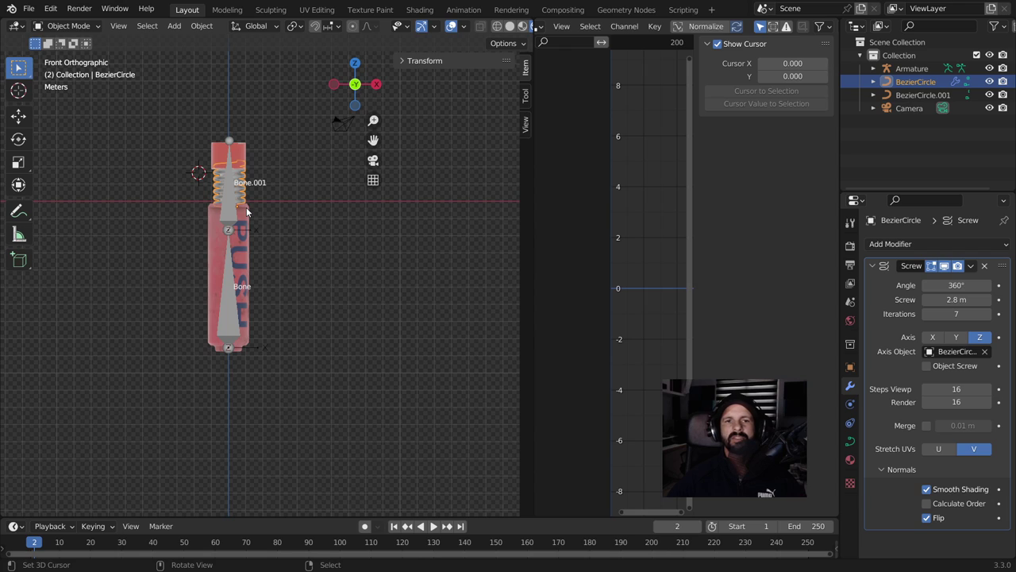
pyautogui.rightClick(947, 300)
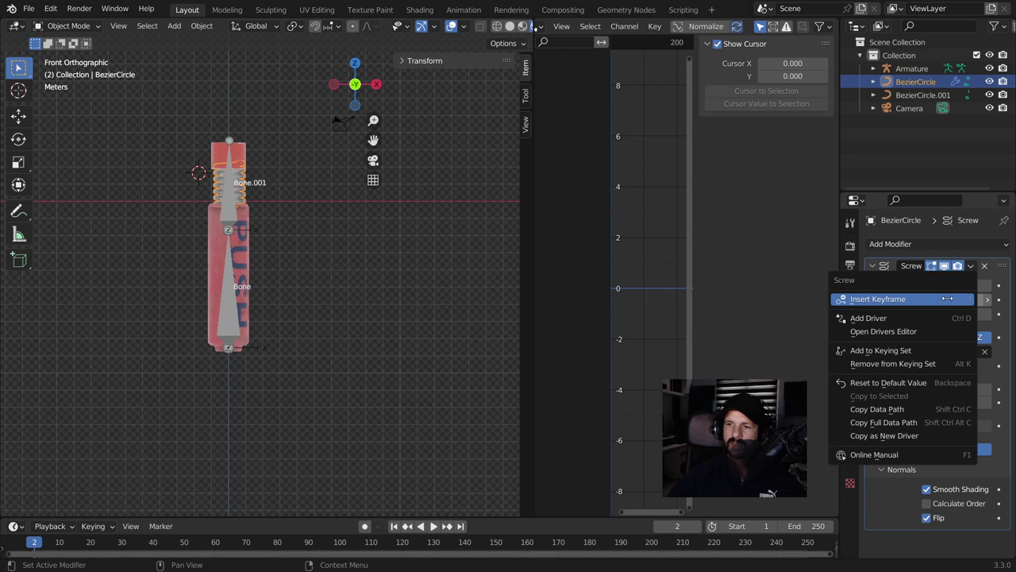
# Add a driver on the Screw value reading the Armature's Bone.001 Y Location in Local Space
pyautogui.click(871, 318)
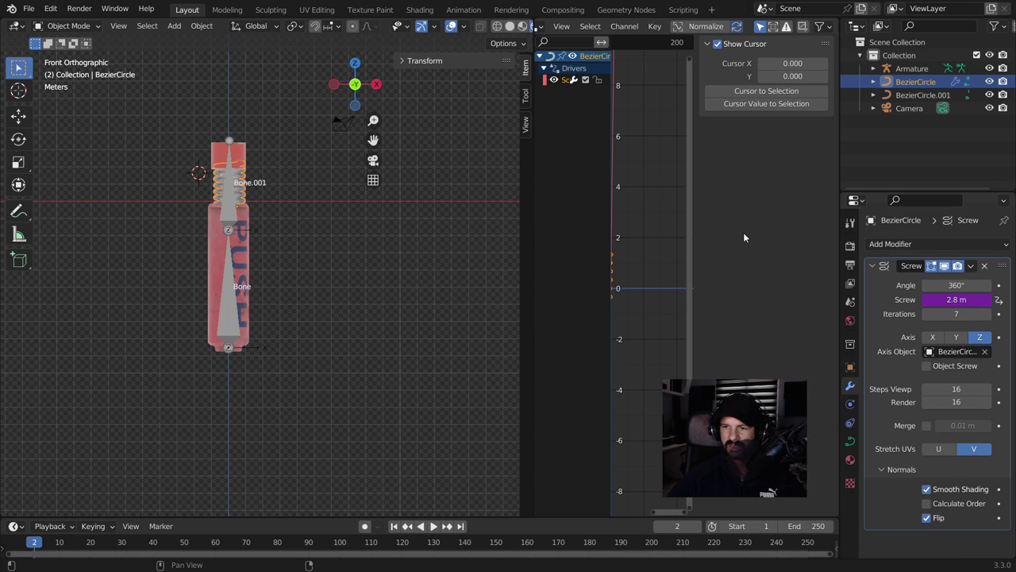
pyautogui.click(566, 82)
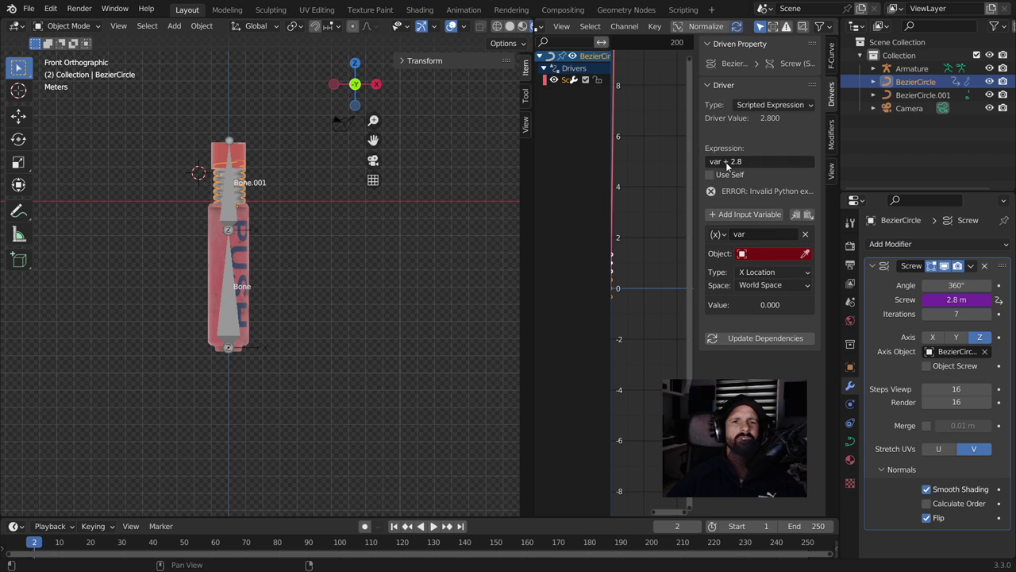
pyautogui.click(805, 254)
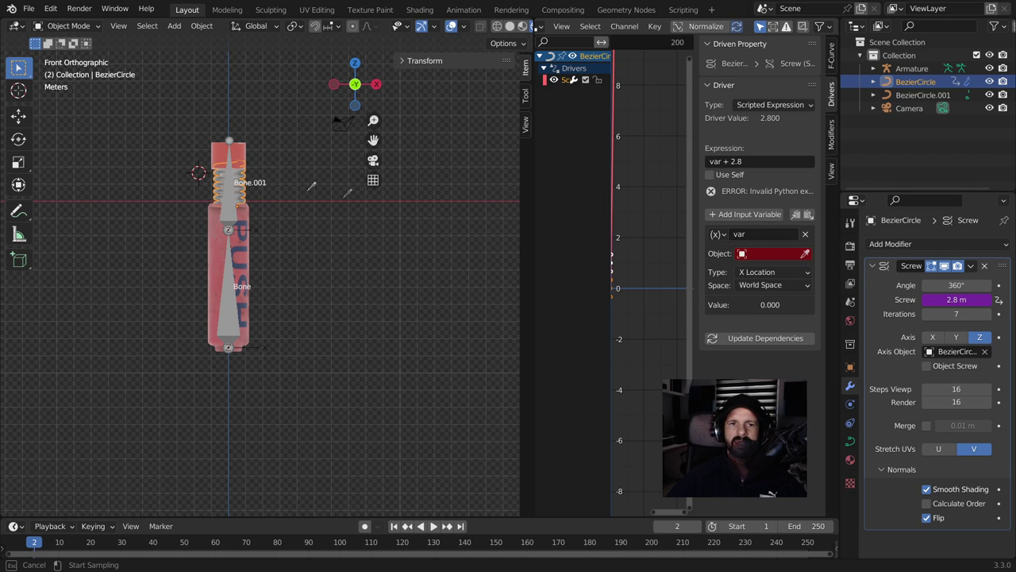
pyautogui.click(234, 198)
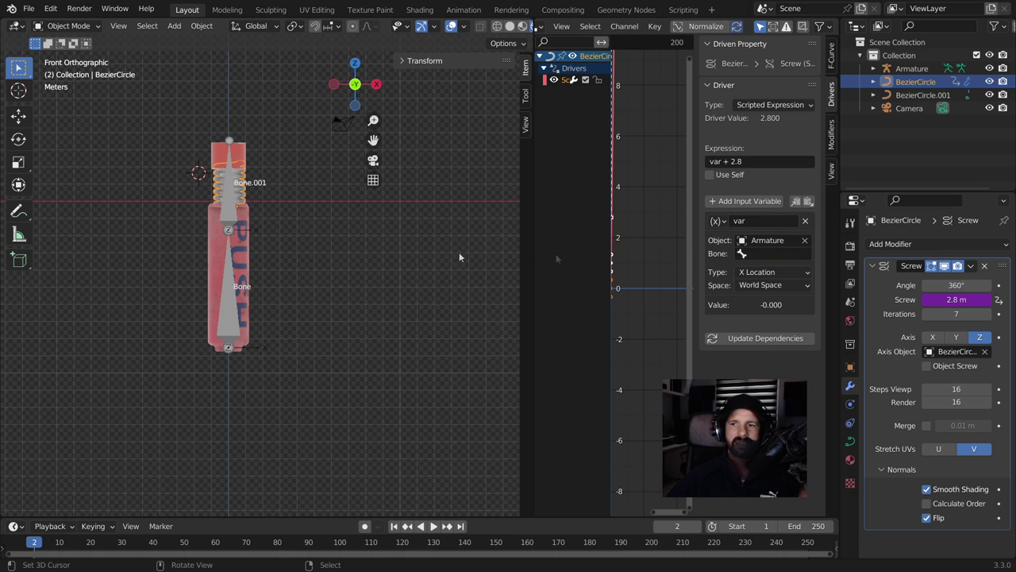
pyautogui.click(798, 254)
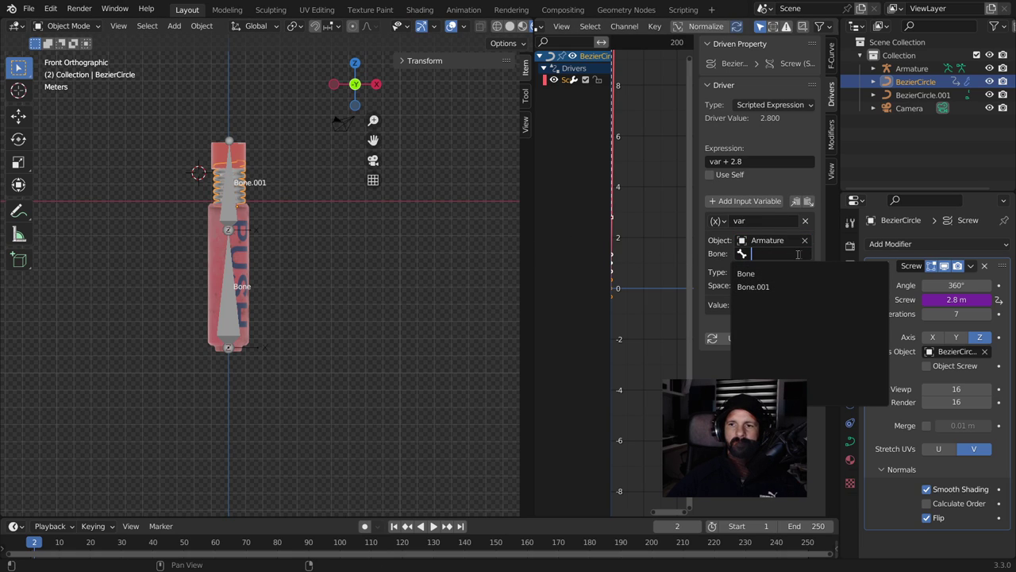
pyautogui.click(767, 287)
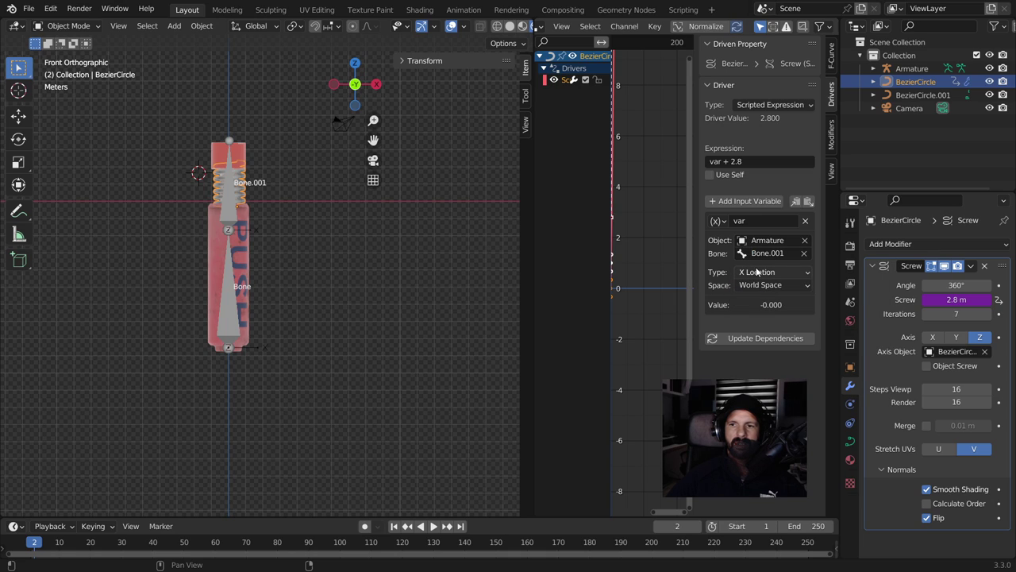
pyautogui.click(758, 275)
pyautogui.click(759, 303)
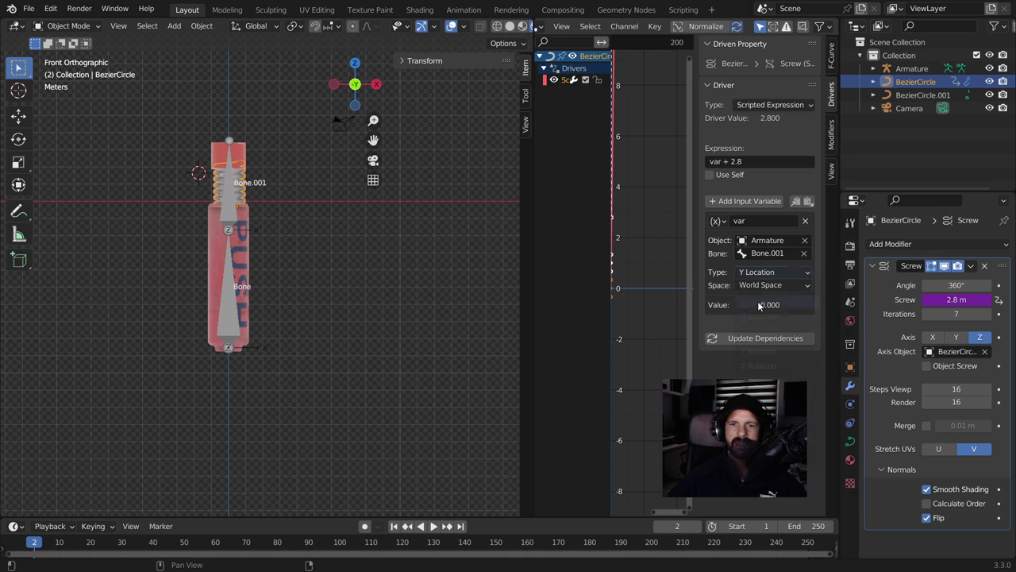
pyautogui.click(762, 285)
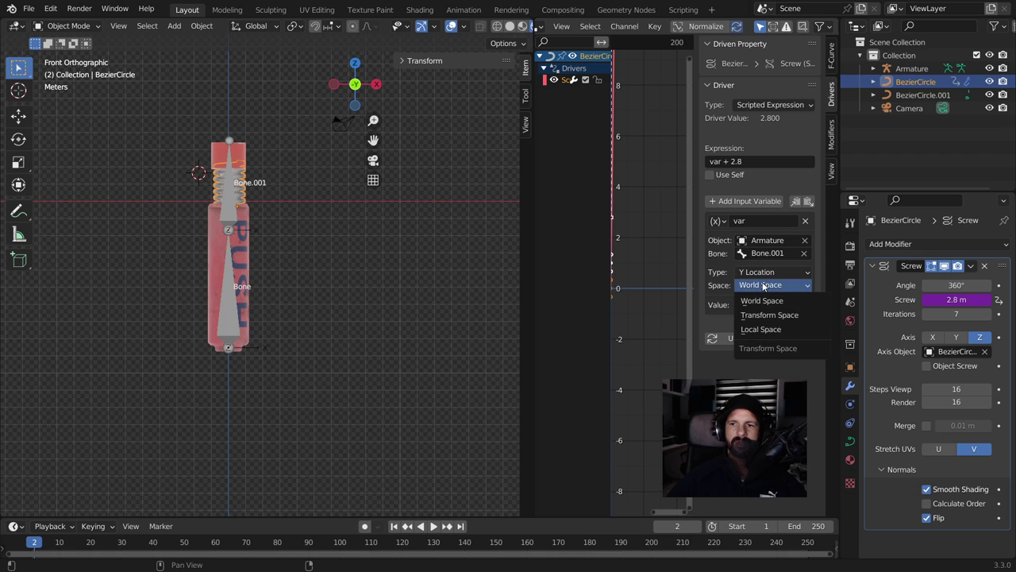
pyautogui.click(764, 329)
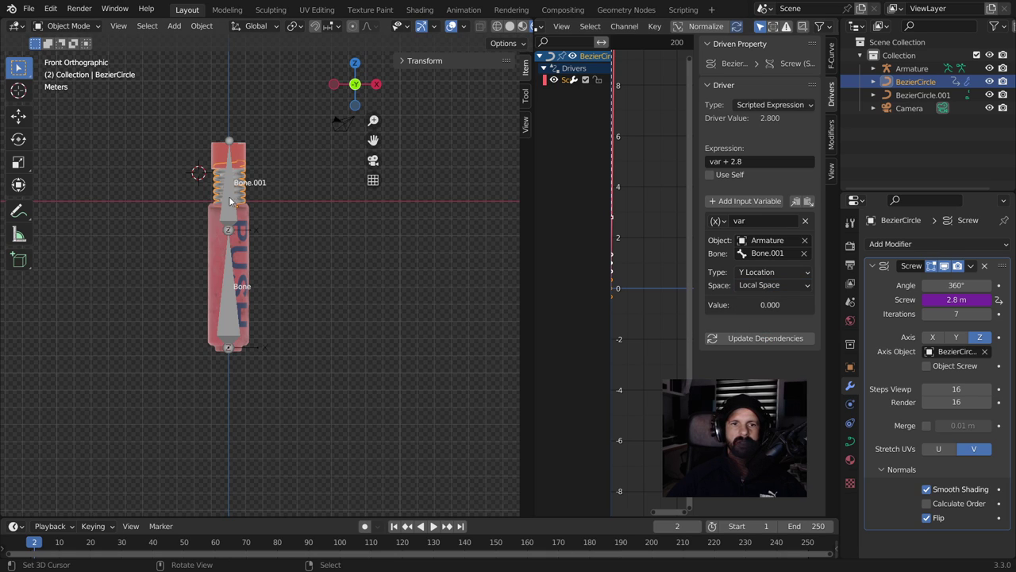
# Put the armature in Pose Mode and move Bone.001 to test the spring
pyautogui.click(231, 203)
pyautogui.click(66, 28)
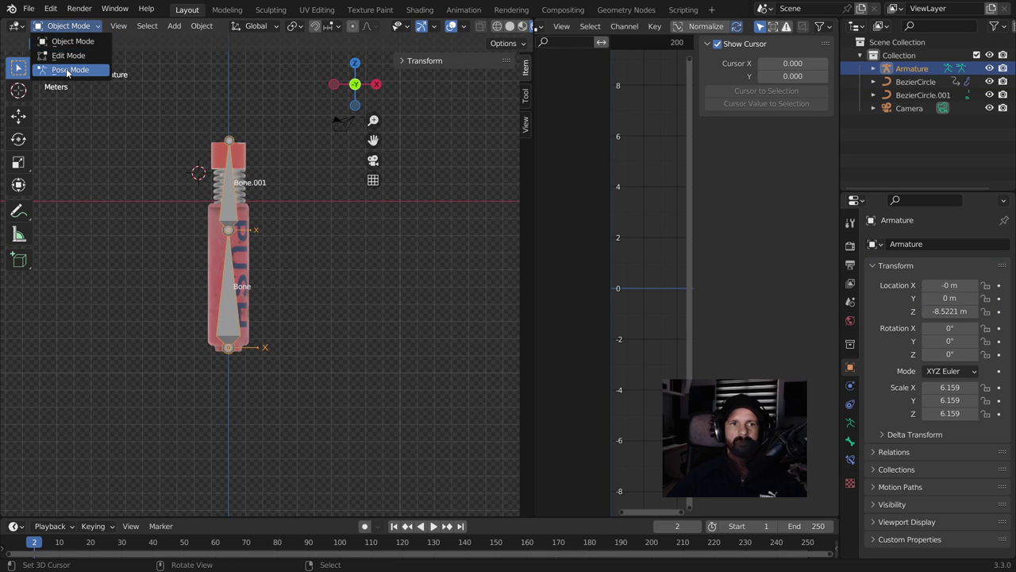
pyautogui.click(68, 71)
pyautogui.press('g')
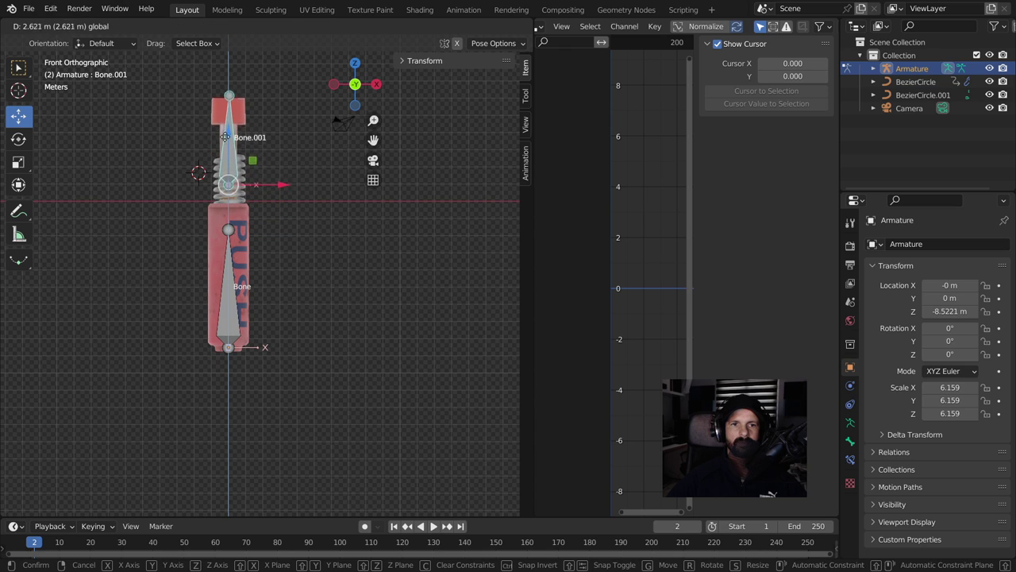
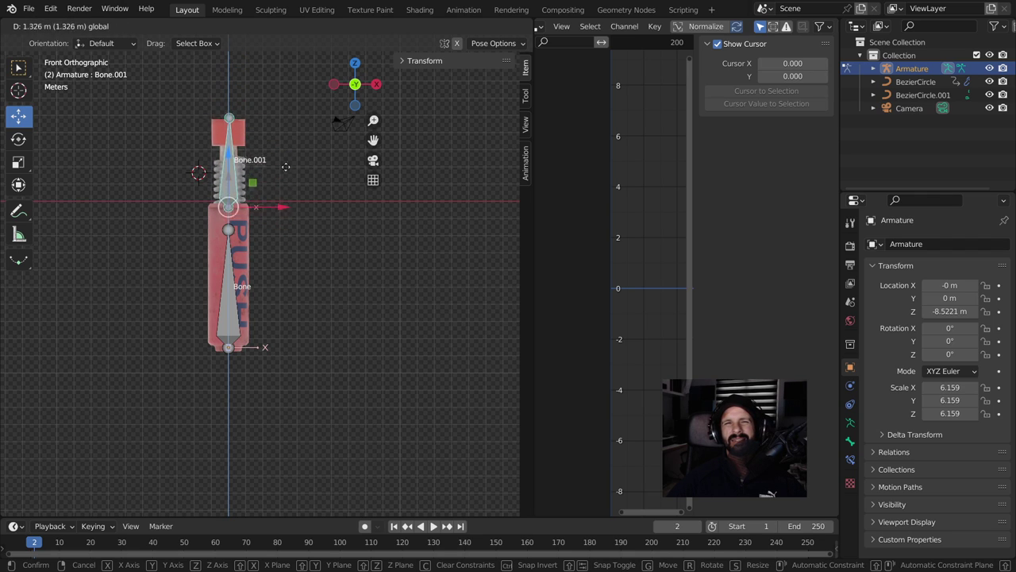
# Undo the move of Bone.001 so it returns to rest, and go back to Object Mode
pyautogui.click(290, 125)
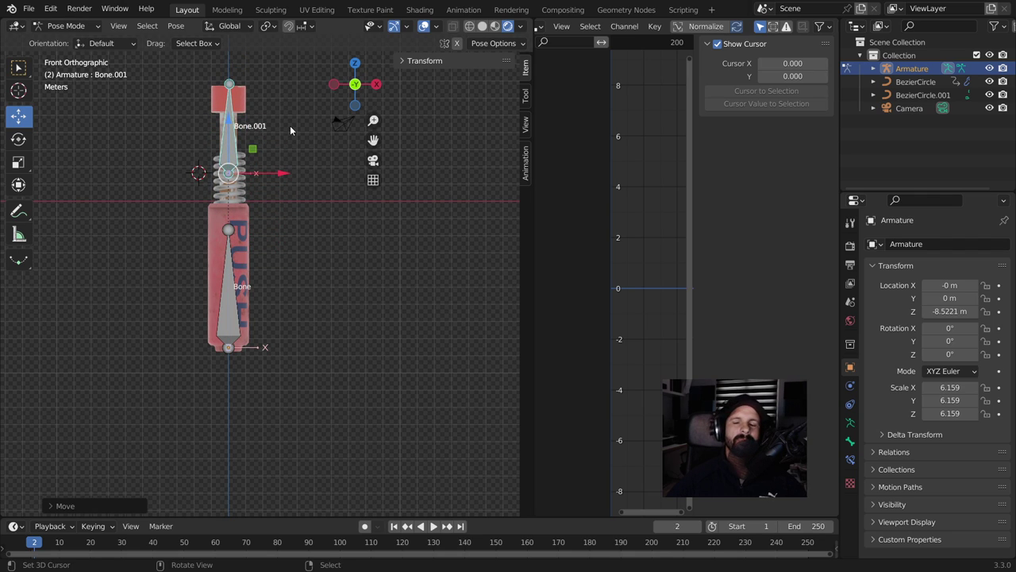
pyautogui.hotkey('ctrl', 'z')
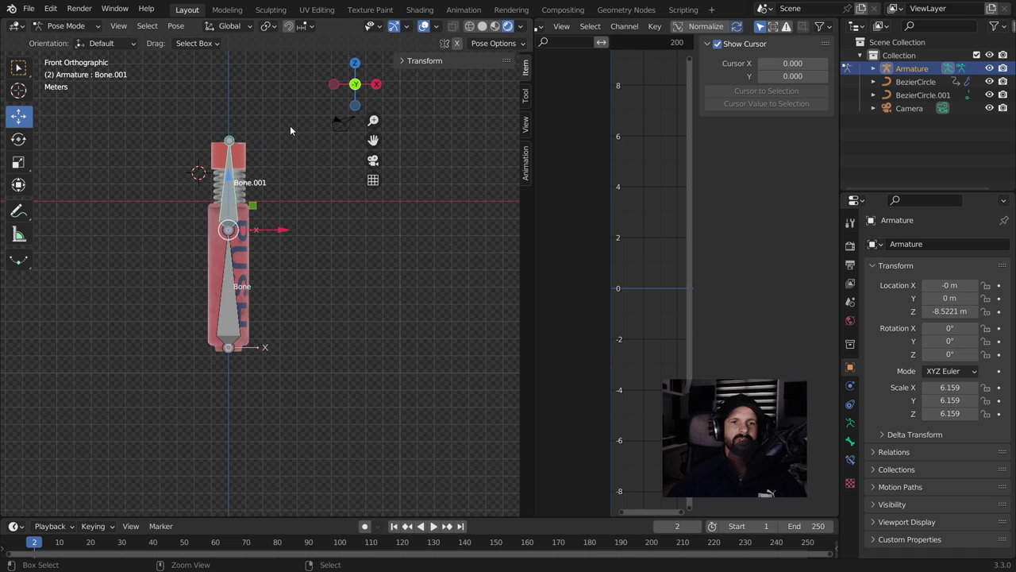
pyautogui.hotkey('ctrl', 'Tab')
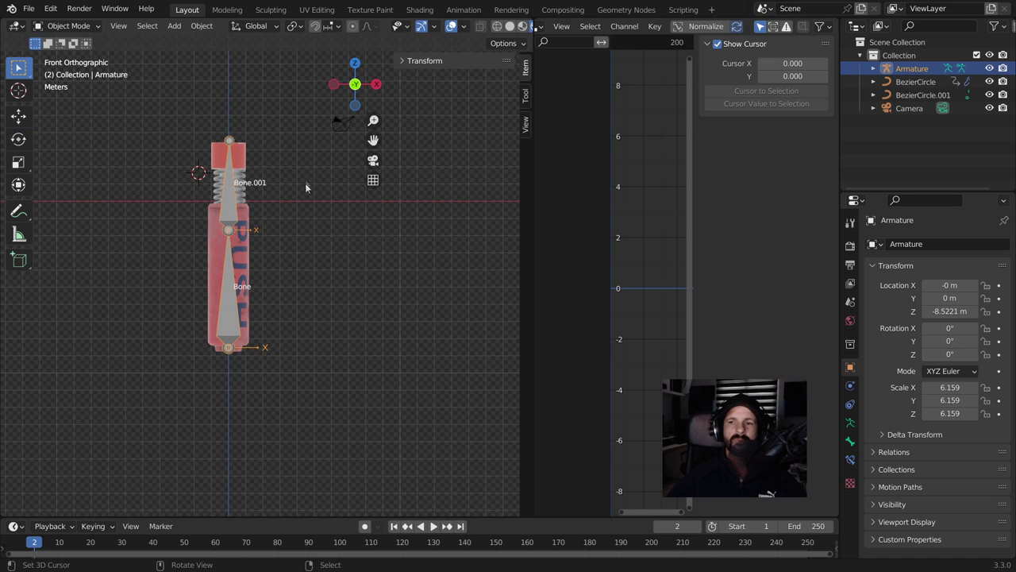
# Delete the driver from BezierCircle's Screw value and select the Armature
pyautogui.click(240, 188)
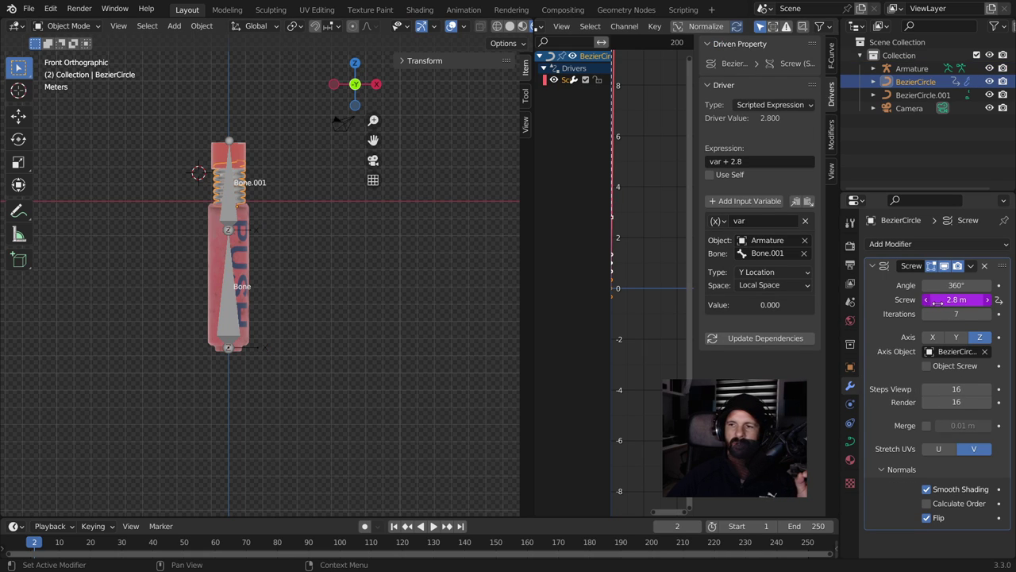
pyautogui.rightClick(941, 302)
pyautogui.click(908, 304)
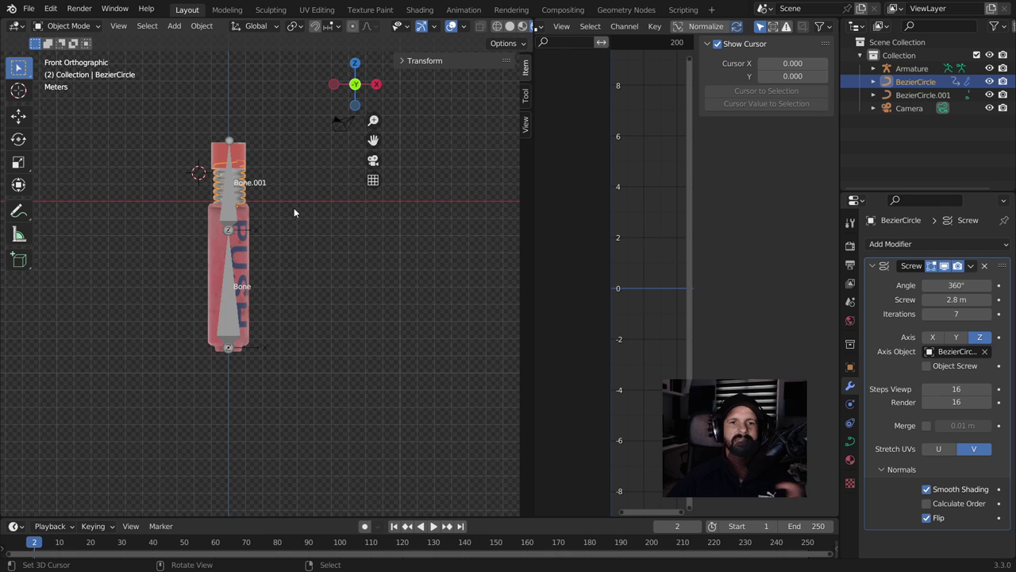
pyautogui.click(223, 197)
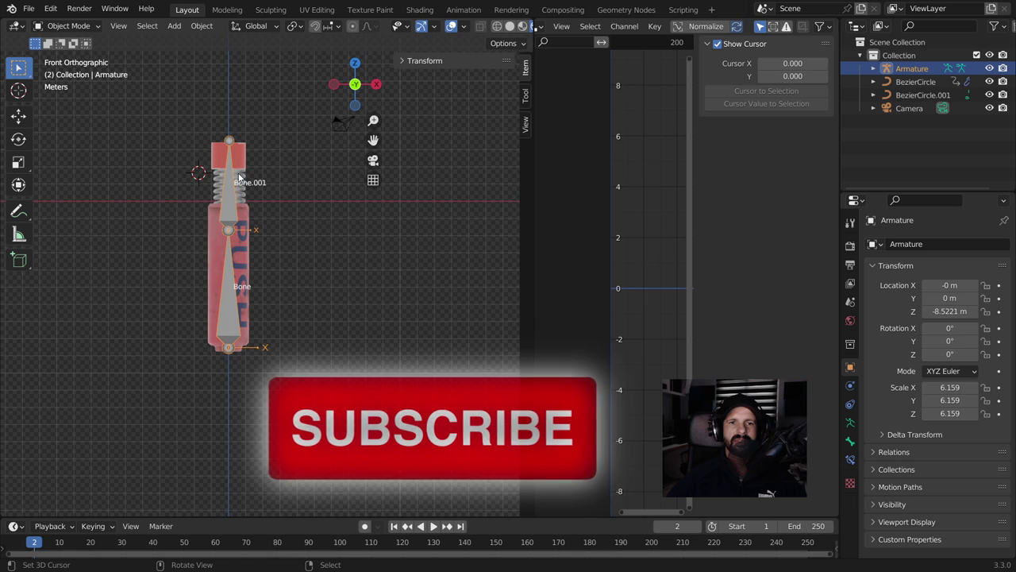
# In Edit Mode, duplicate Bone.001 as Bone.002 and place it to the right of the spring
pyautogui.click(68, 25)
pyautogui.click(64, 51)
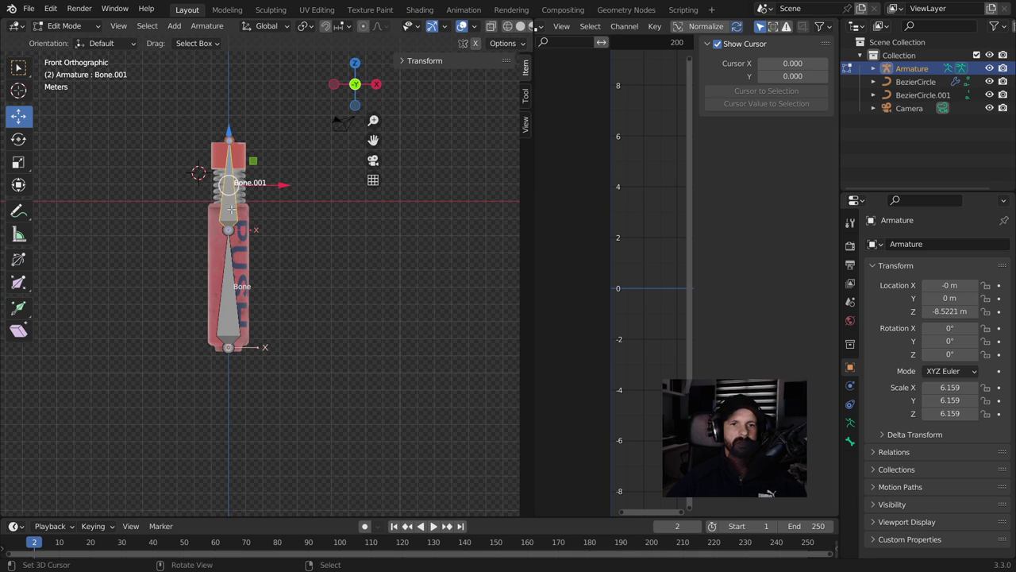
pyautogui.hotkey('shift', 'd')
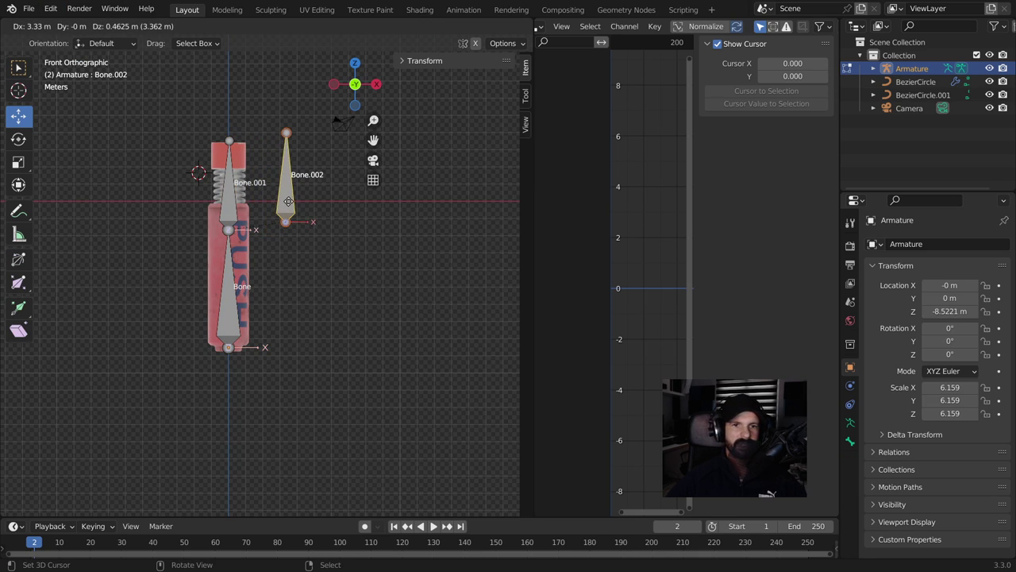
pyautogui.click(286, 202)
pyautogui.moveTo(283, 177); pyautogui.dragTo(306, 176)
# In Pose Mode, test-move Bone and Bone.001, undoing each move
pyautogui.click(79, 29)
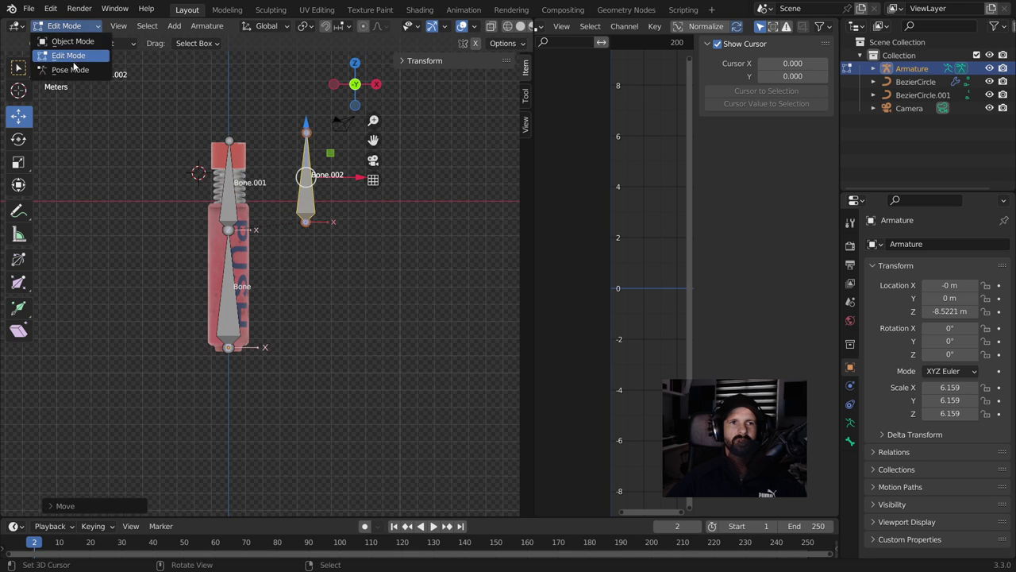
pyautogui.click(74, 68)
pyautogui.click(233, 296)
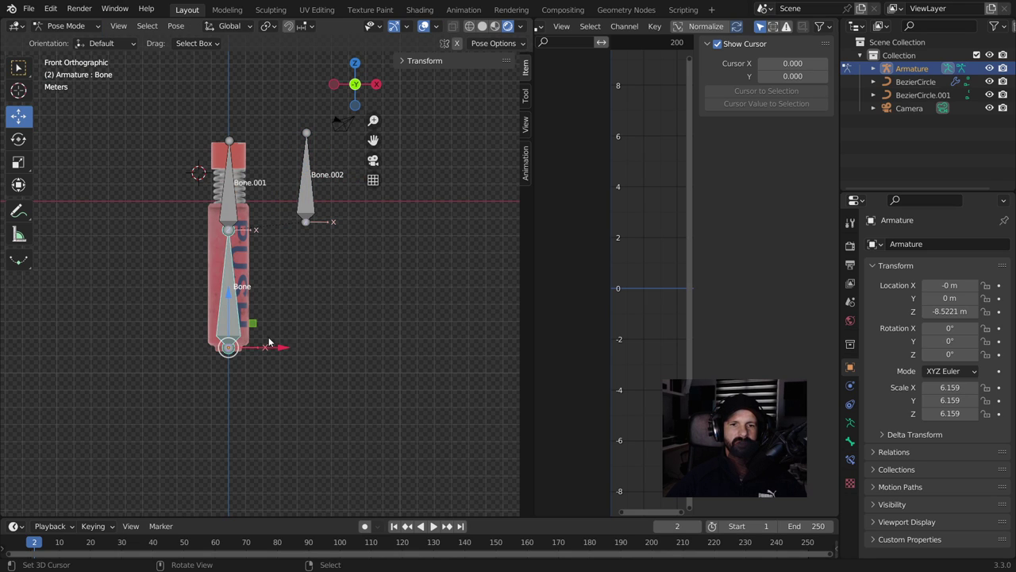
pyautogui.moveTo(269, 343); pyautogui.dragTo(177, 345)
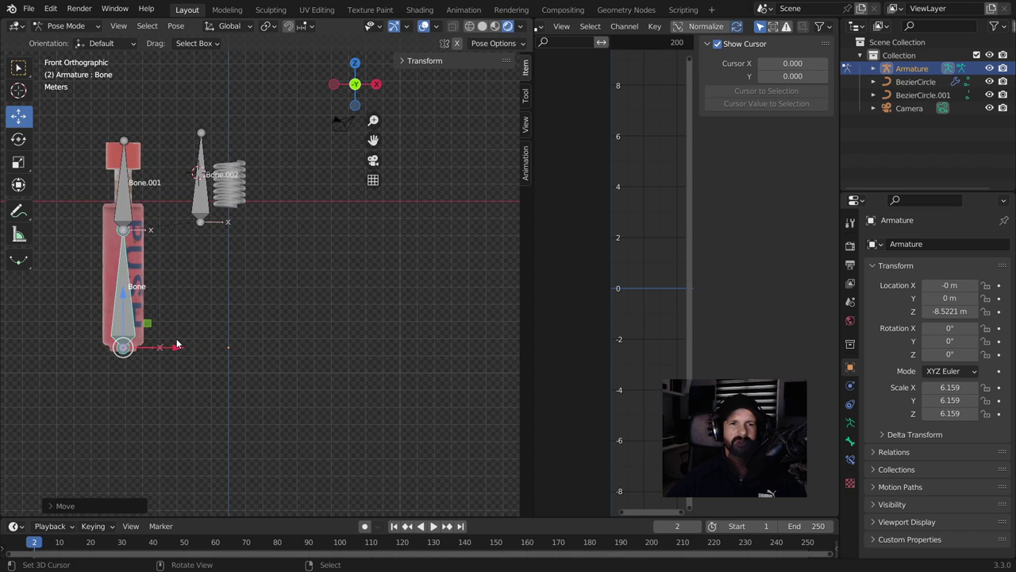
pyautogui.hotkey('ctrl', 'z')
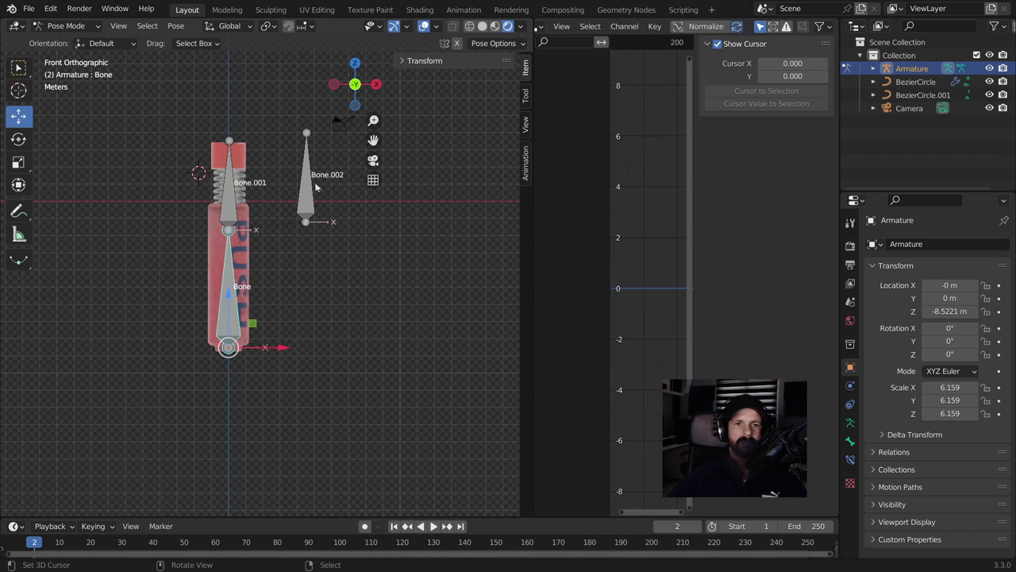
pyautogui.click(231, 197)
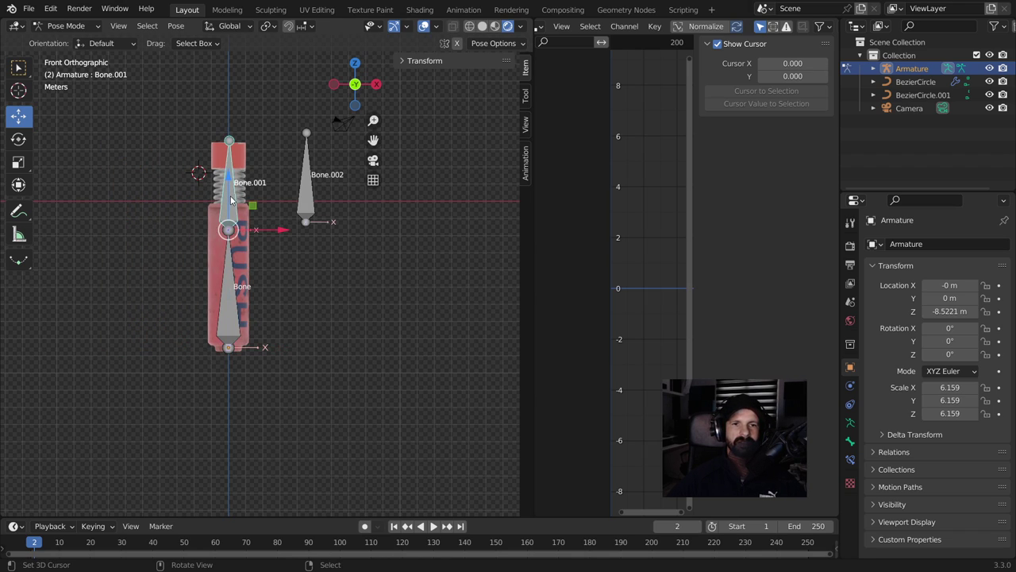
pyautogui.moveTo(233, 200)
pyautogui.mouseDown()
pyautogui.moveTo(224, 122)
pyautogui.moveTo(136, 183)
pyautogui.mouseUp()
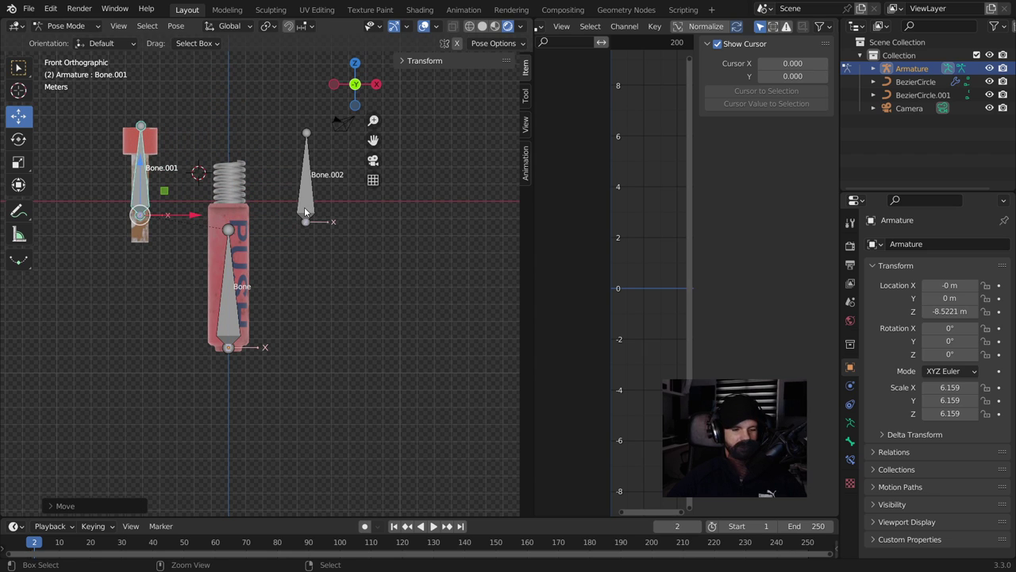
pyautogui.hotkey('ctrl', 'z')
# Select Bone.002, return to Object Mode, and select the spring
pyautogui.click(304, 190)
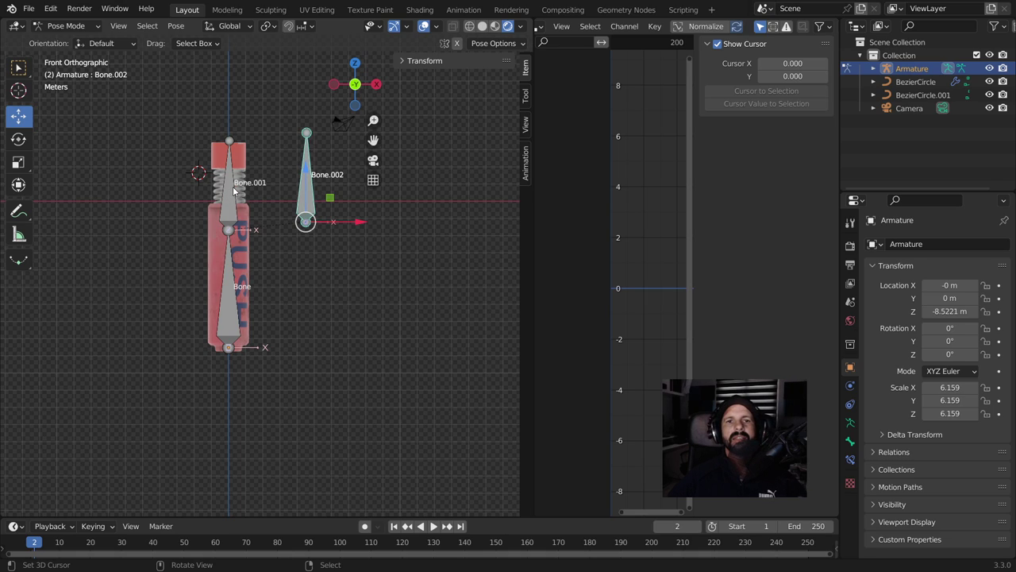
pyautogui.click(64, 26)
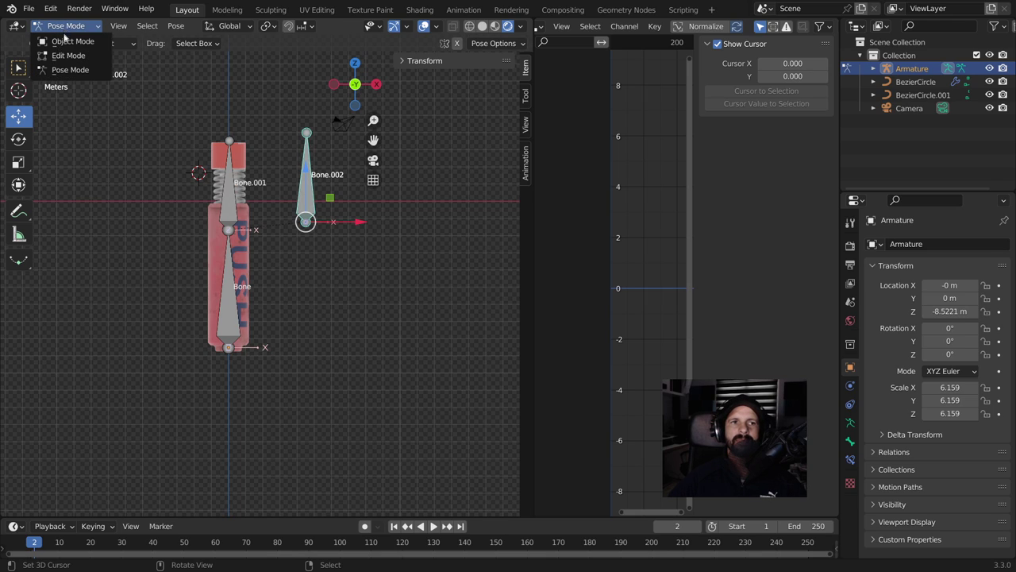
pyautogui.click(68, 40)
pyautogui.click(239, 182)
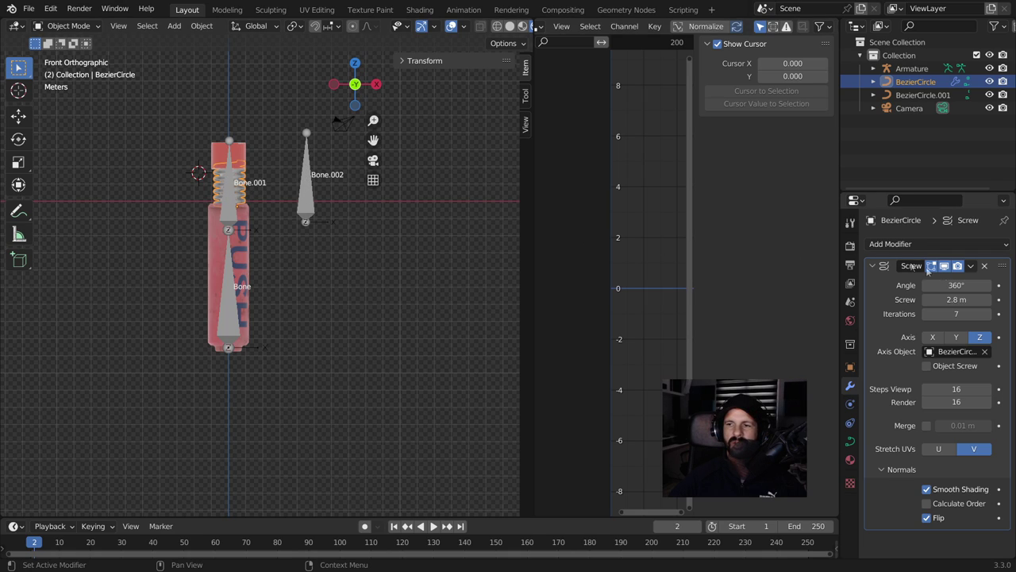
# Add a driver to BezierCircle's Screw value and show its settings
pyautogui.rightClick(962, 299)
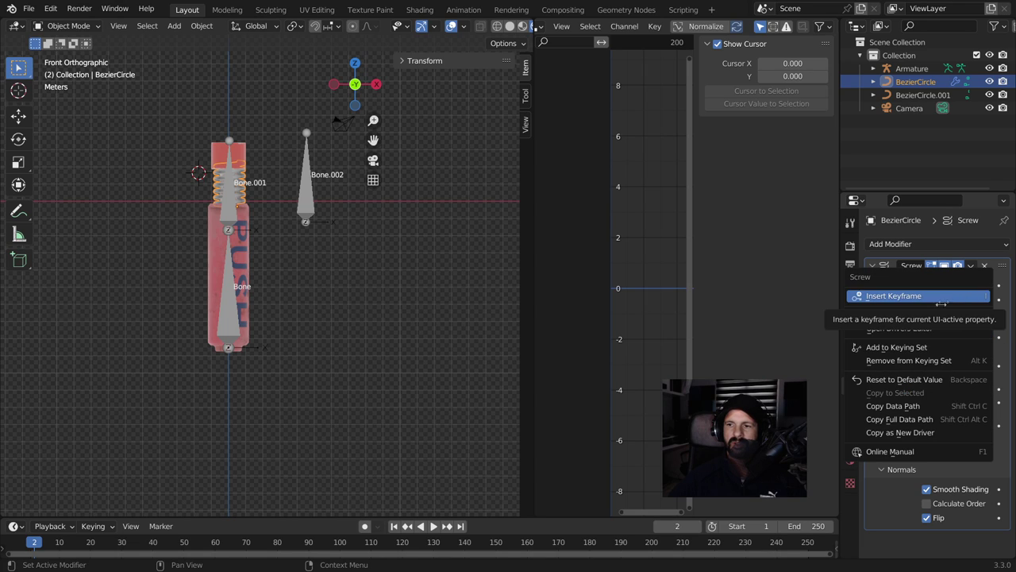
pyautogui.click(939, 314)
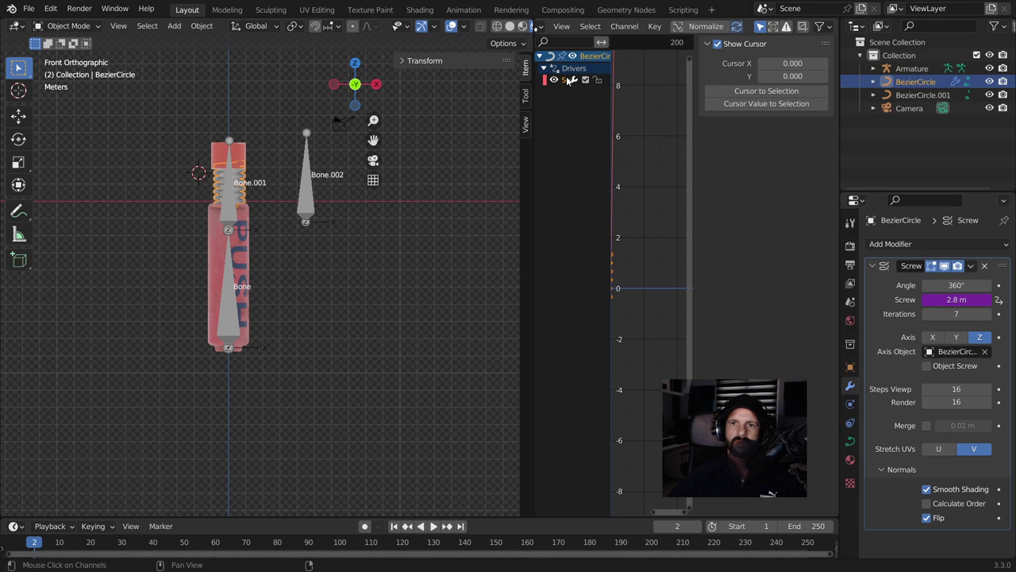
pyautogui.click(568, 80)
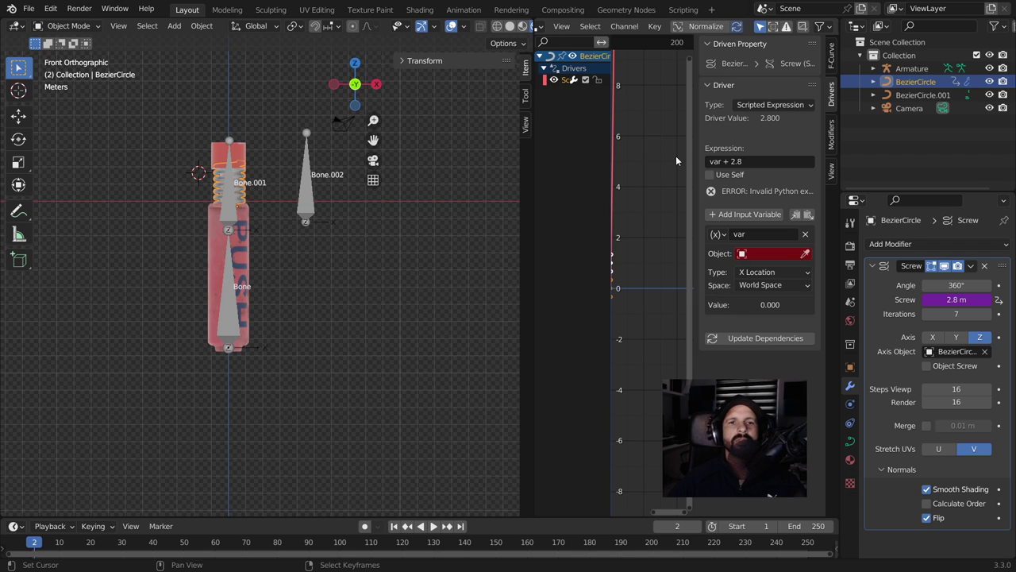
# Point the driver variable at Armature's Bone.002, then select the armature
pyautogui.click(767, 256)
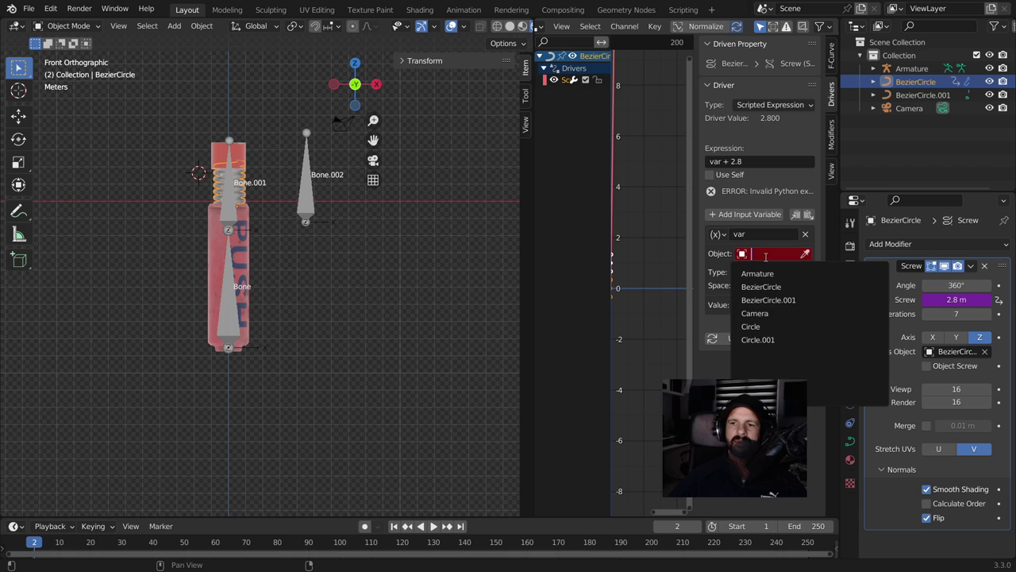
pyautogui.click(767, 272)
pyautogui.click(767, 253)
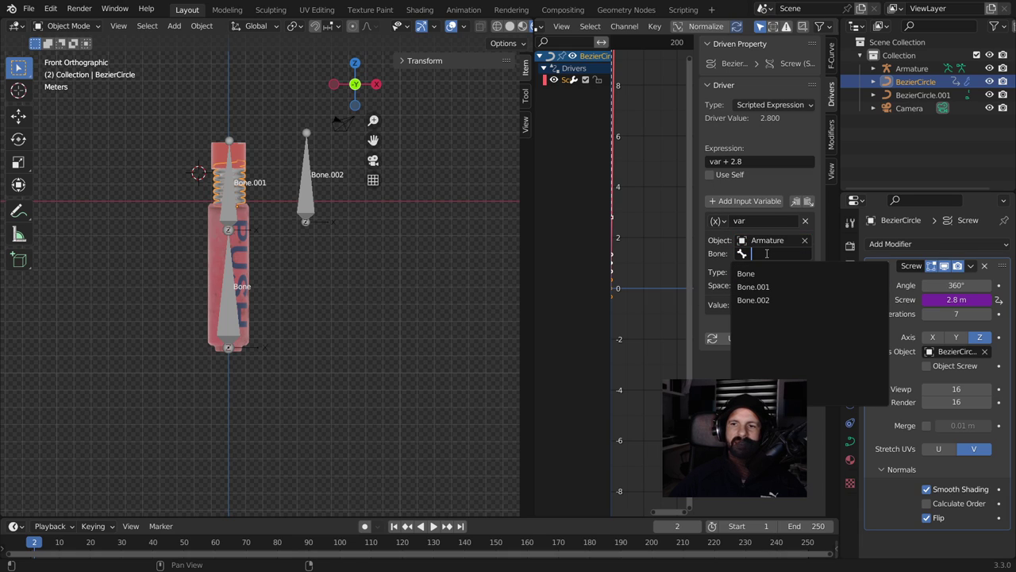
pyautogui.click(755, 300)
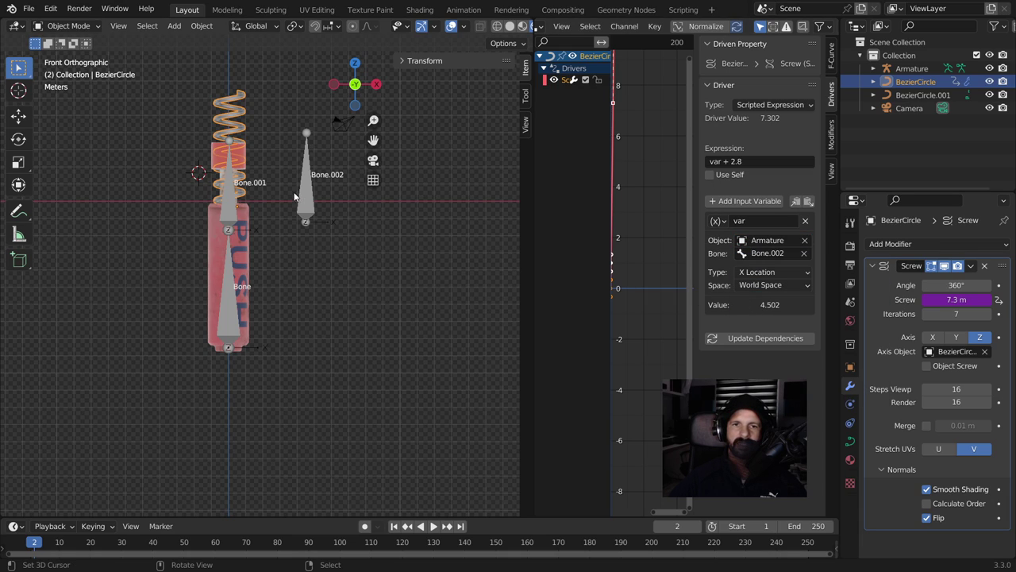
pyautogui.click(314, 196)
pyautogui.click(68, 26)
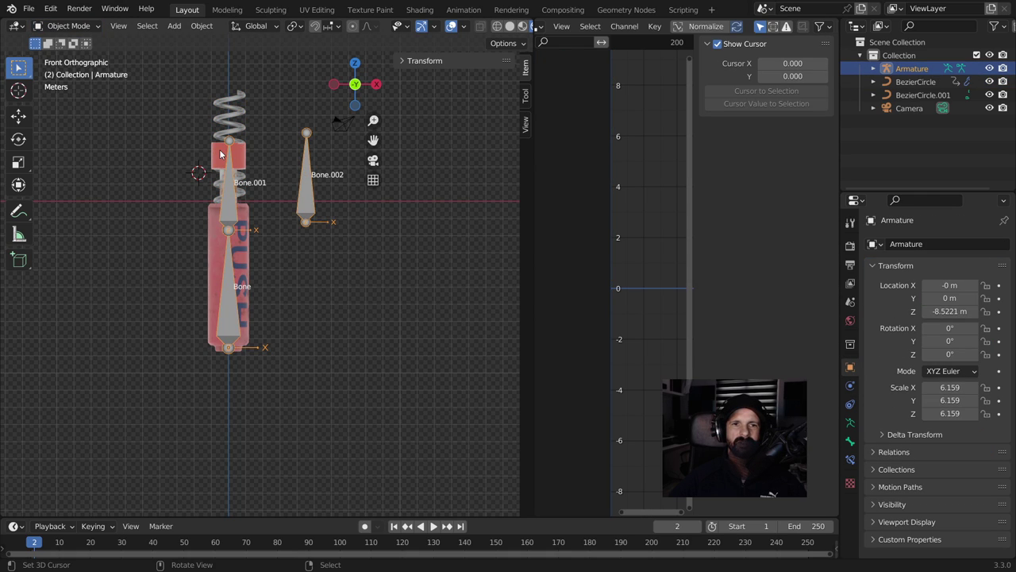
# Place the 3D cursor beside the bones, briefly check Bone.002 in Pose Mode, and return to Object Mode
pyautogui.click(18, 115)
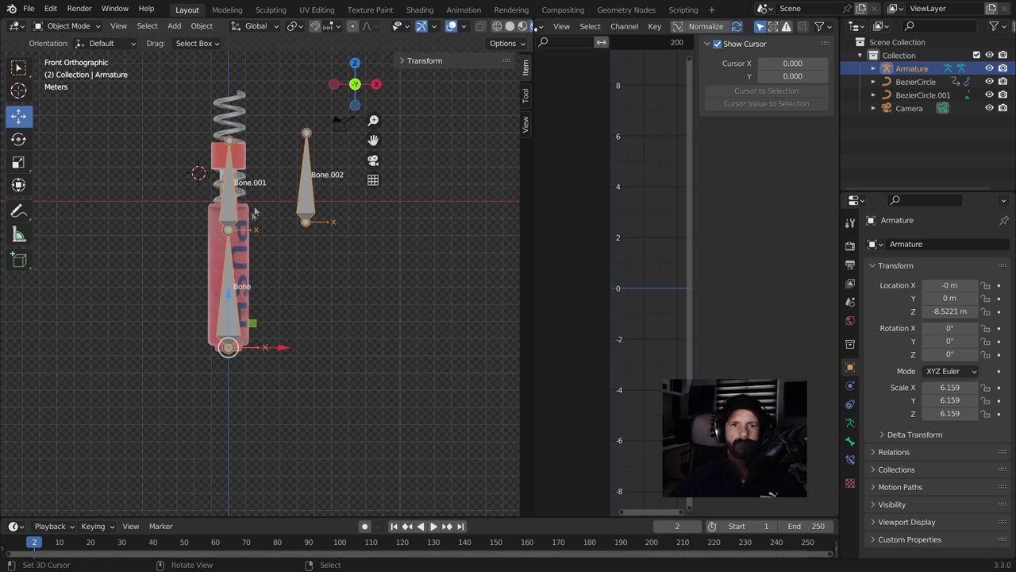
pyautogui.click(362, 241)
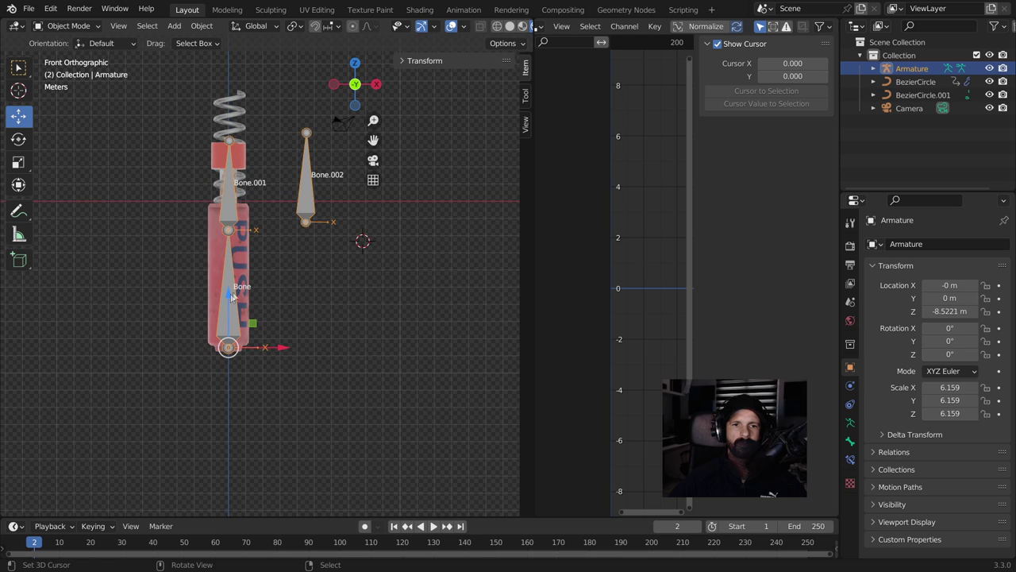
pyautogui.click(67, 25)
pyautogui.click(63, 69)
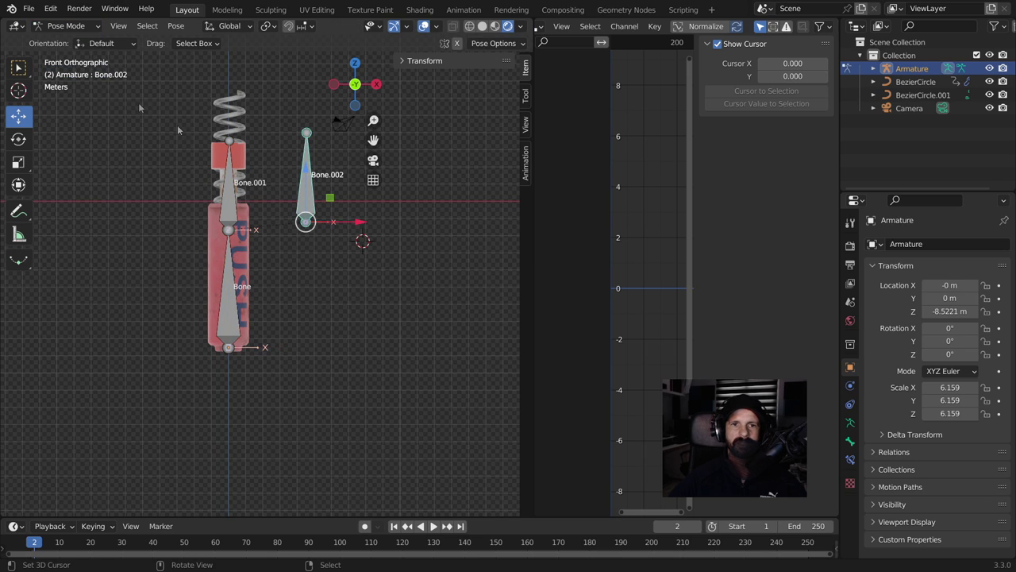
pyautogui.press('r')
pyautogui.press('Escape')
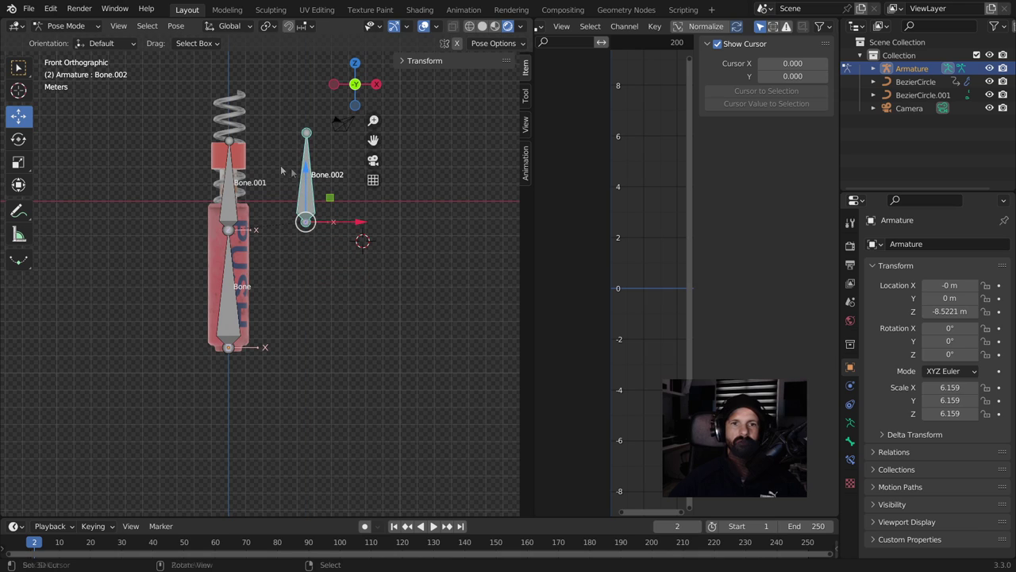
pyautogui.click(248, 183)
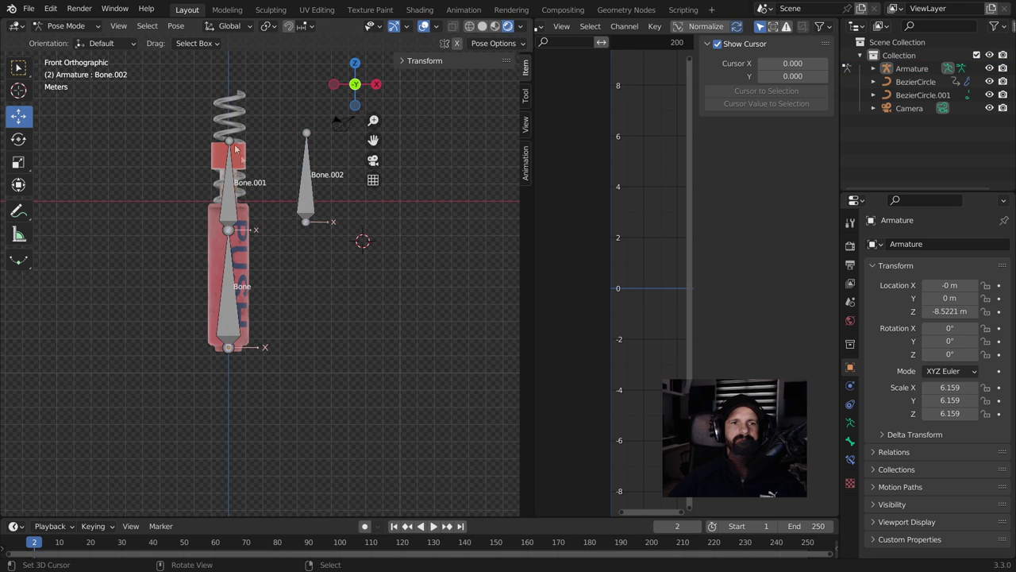
pyautogui.click(67, 25)
pyautogui.click(64, 39)
# With the spring selected, change the driver variable type from X Location to Y Location
pyautogui.click(221, 96)
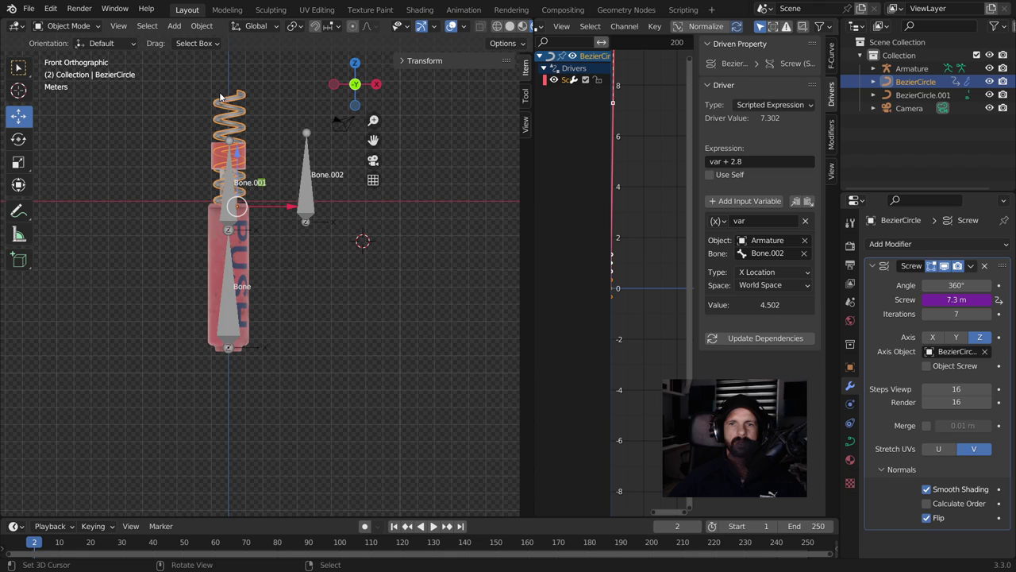
pyautogui.click(744, 272)
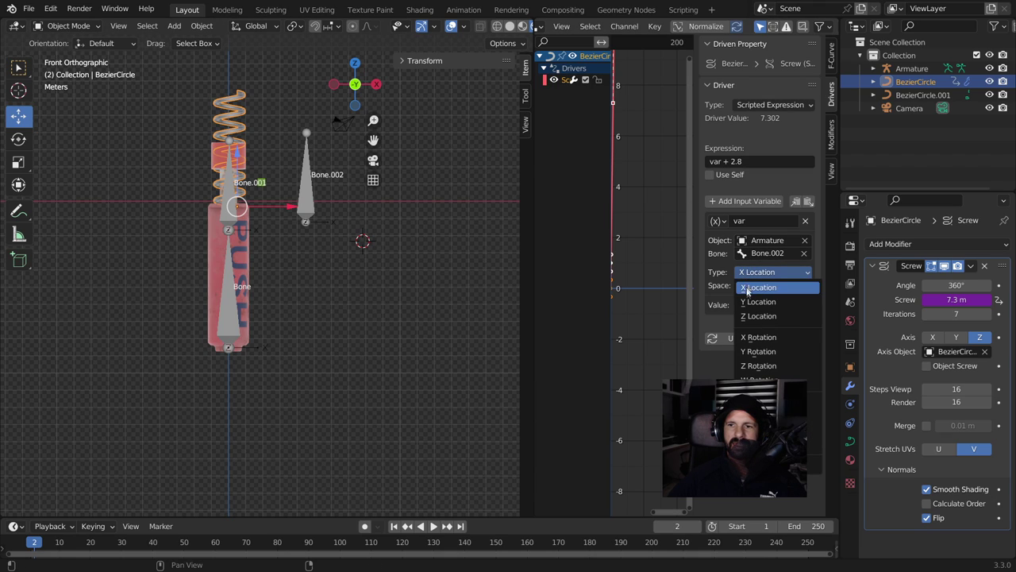
pyautogui.click(758, 302)
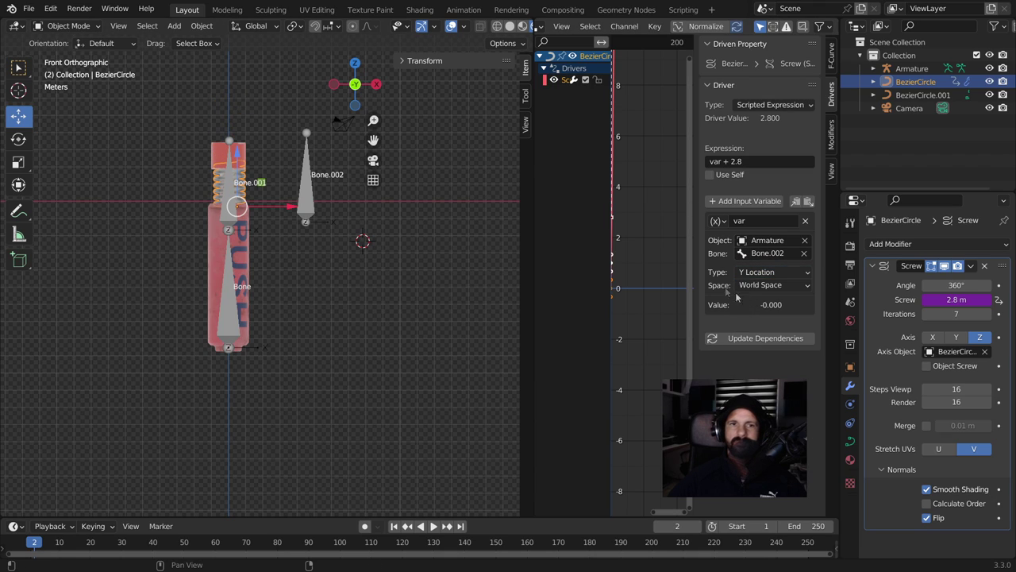
pyautogui.click(67, 26)
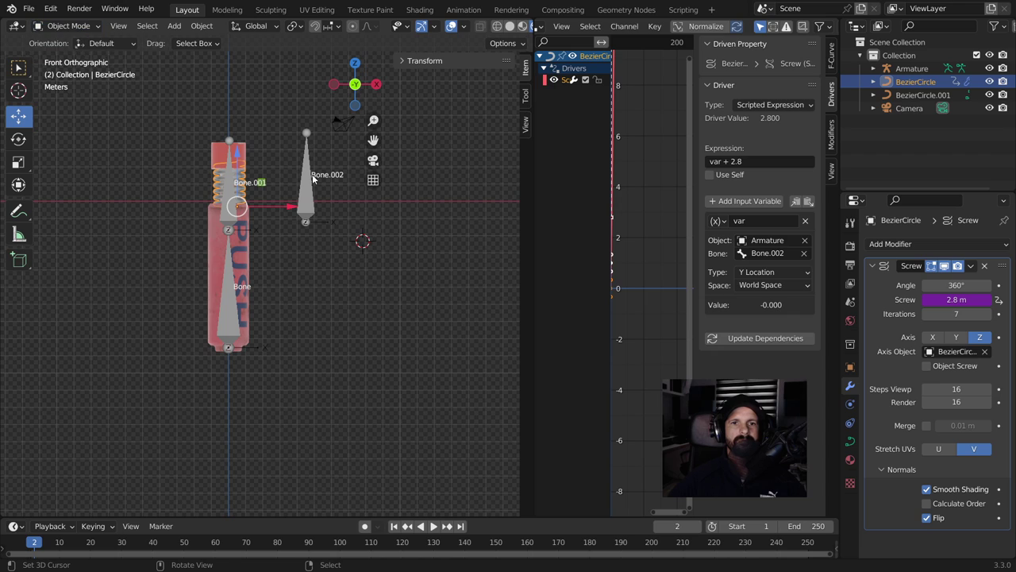
# Select the armature, enter Pose Mode, and move Bone.002 down to test the spring
pyautogui.click(314, 179)
pyautogui.click(67, 26)
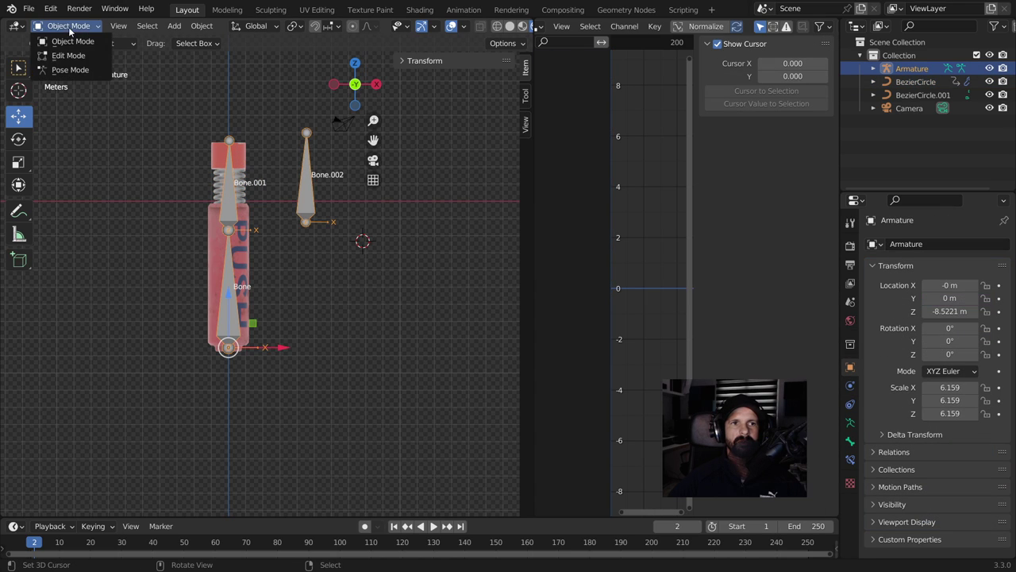
pyautogui.click(79, 69)
pyautogui.click(305, 189)
pyautogui.moveTo(306, 173)
pyautogui.mouseDown()
pyautogui.moveTo(304, 215)
pyautogui.moveTo(302, 193)
pyautogui.mouseUp()
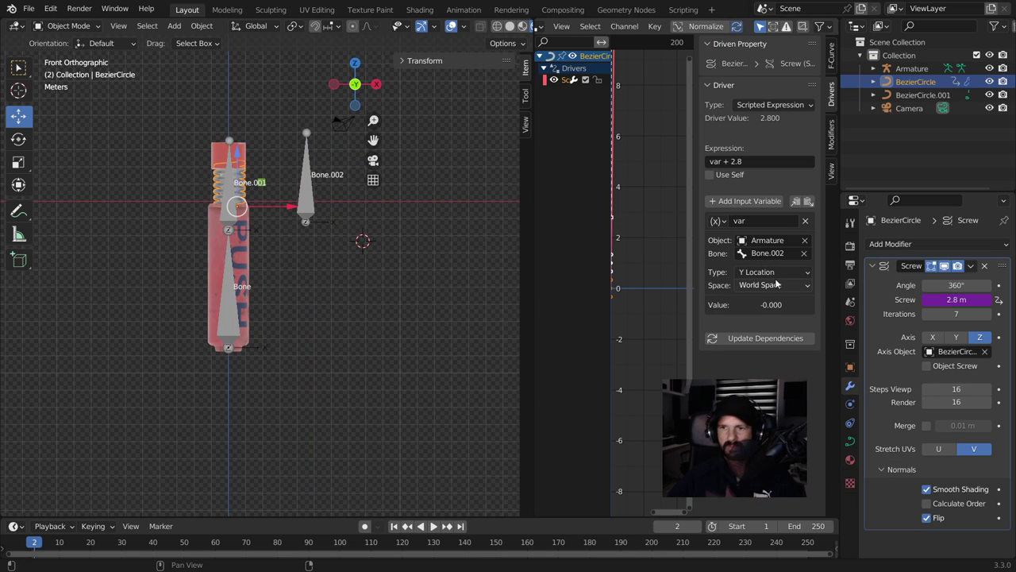
# Set the driver variable's space to Local Space and reselect the armature
pyautogui.click(774, 285)
pyautogui.click(774, 287)
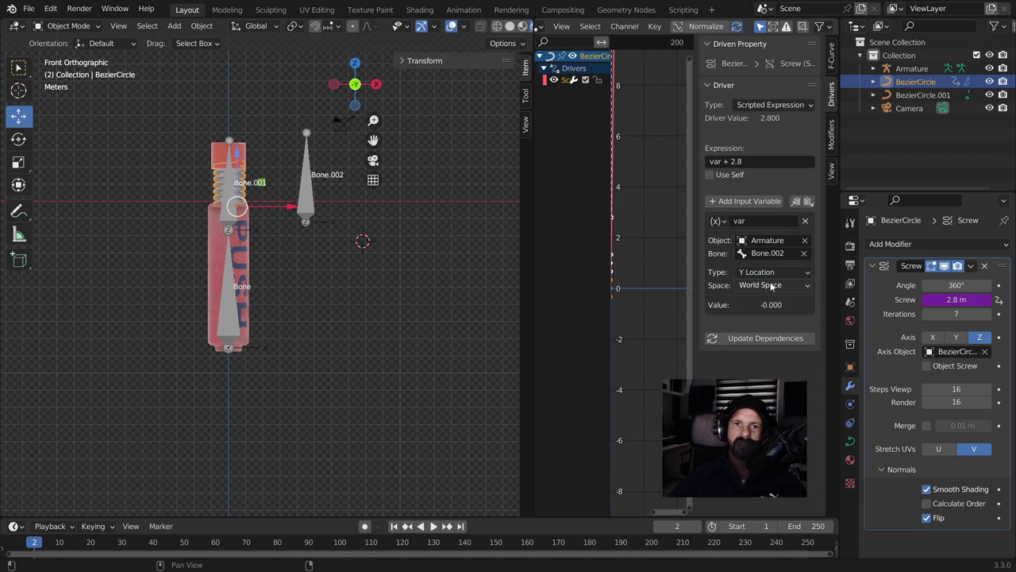
pyautogui.click(772, 286)
pyautogui.click(755, 333)
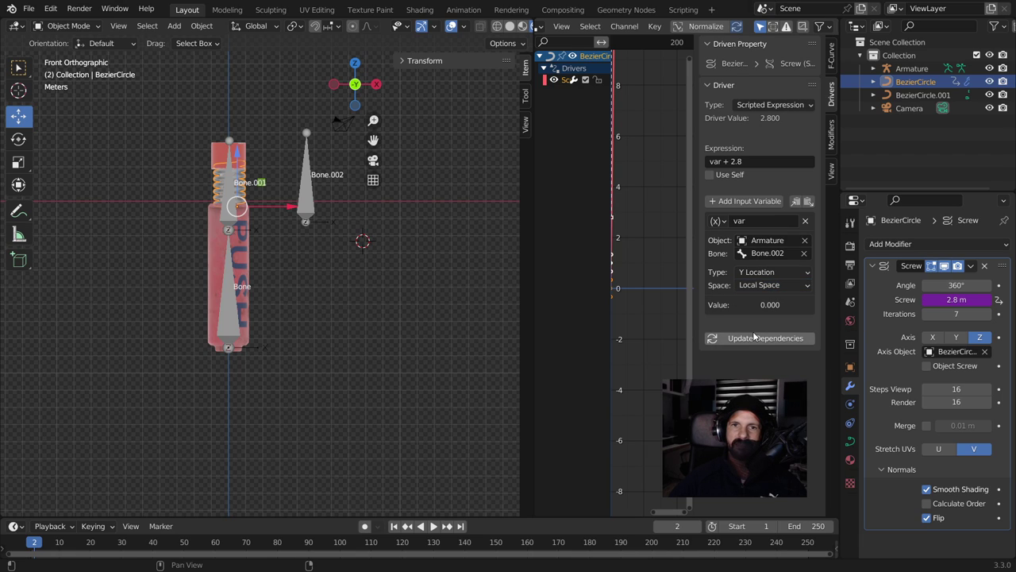
pyautogui.click(298, 192)
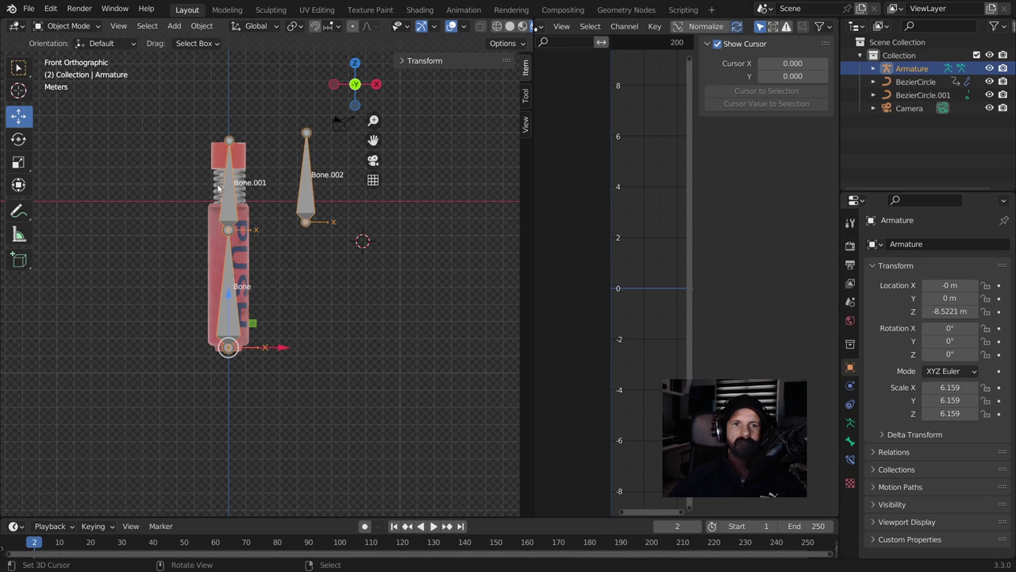
# In Pose Mode, move Bone.002 up and down beside the spring, confirming its final position
pyautogui.click(73, 25)
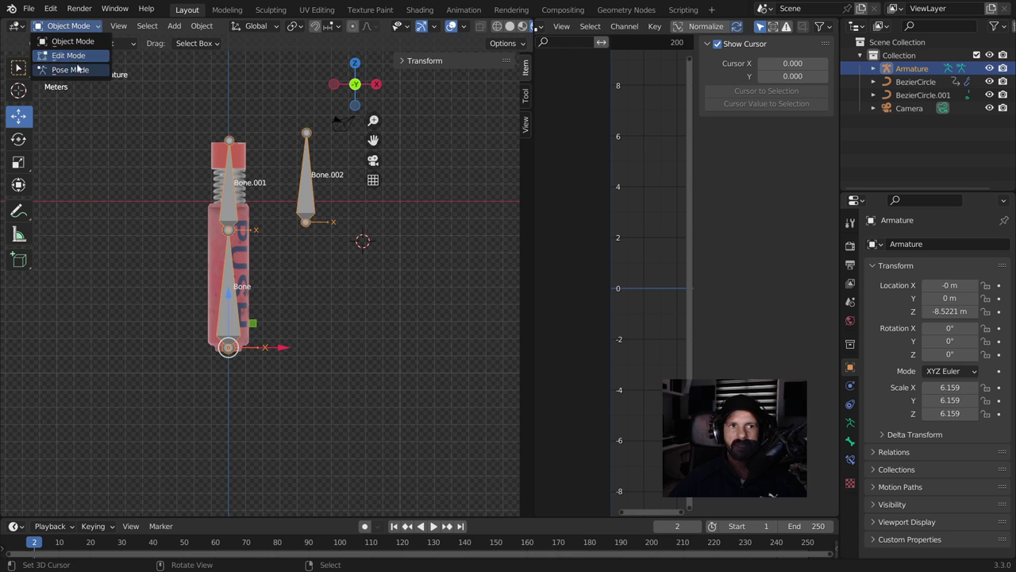
pyautogui.click(67, 70)
pyautogui.moveTo(305, 222); pyautogui.dragTo(305, 243)
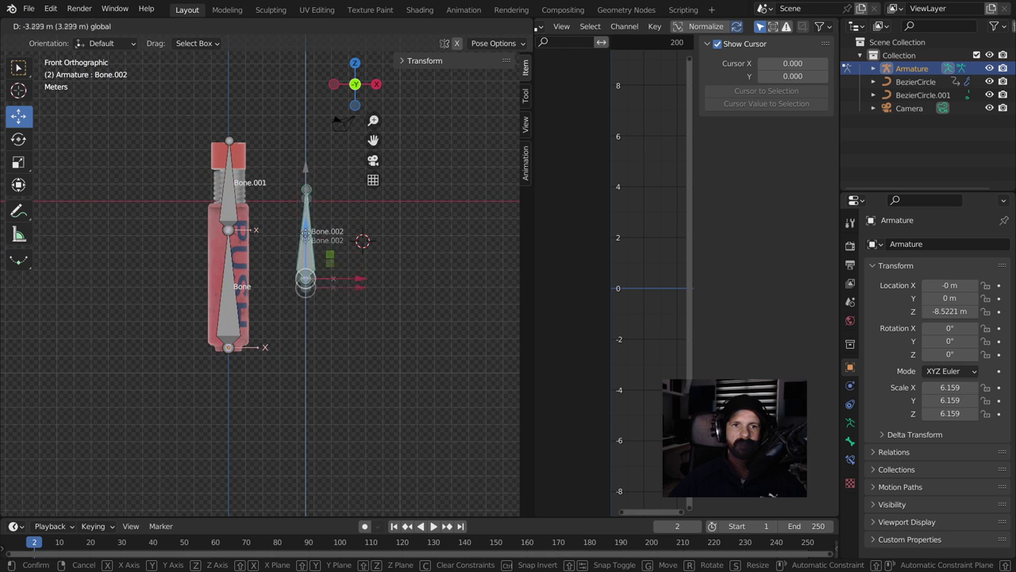
pyautogui.moveTo(316, 166)
pyautogui.mouseDown()
pyautogui.moveTo(317, 28)
pyautogui.moveTo(317, 234)
pyautogui.moveTo(317, 56)
pyautogui.moveTo(340, 438)
pyautogui.mouseUp()
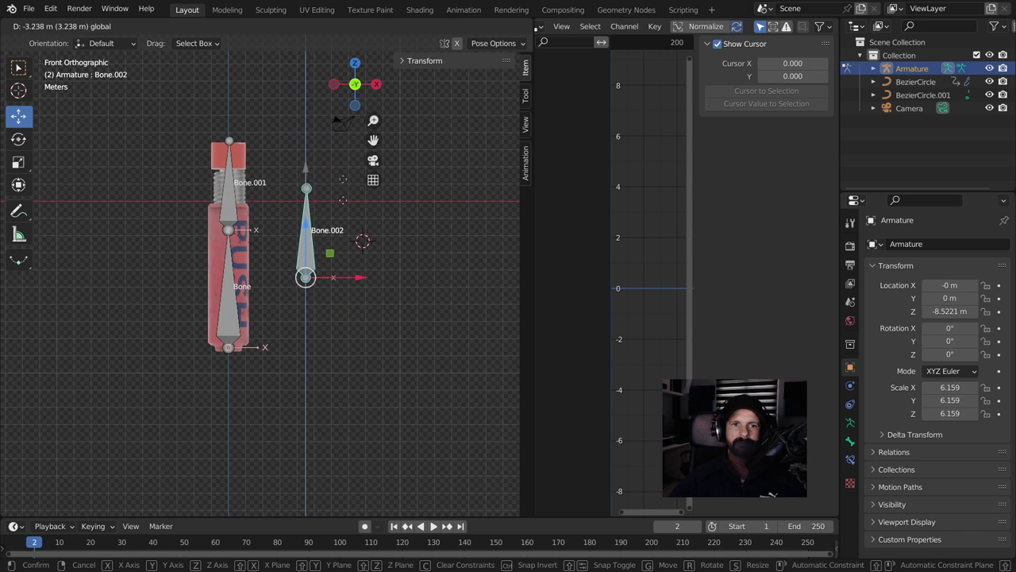
pyautogui.moveTo(339, 439); pyautogui.dragTo(347, 174)
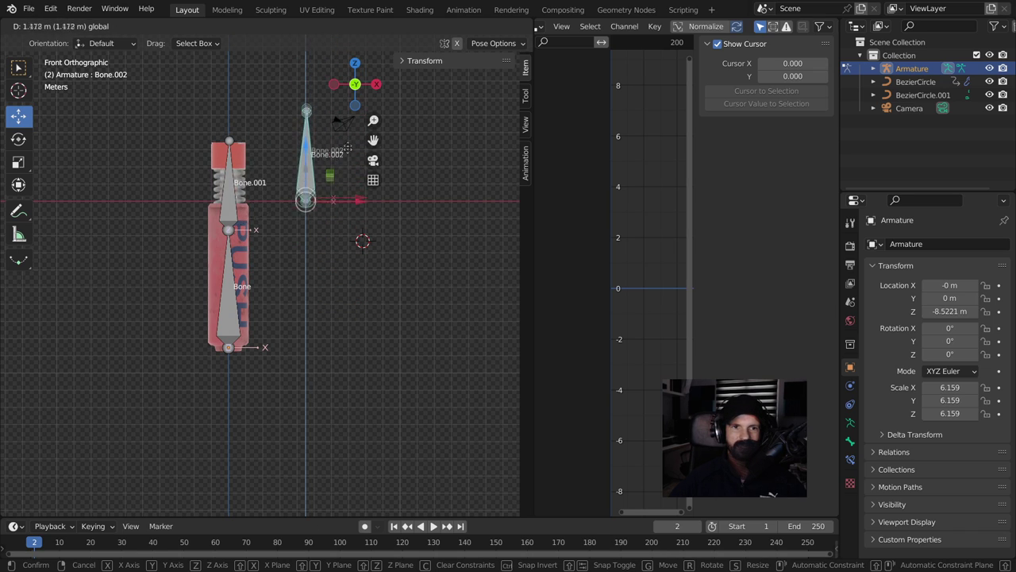
pyautogui.click(348, 174)
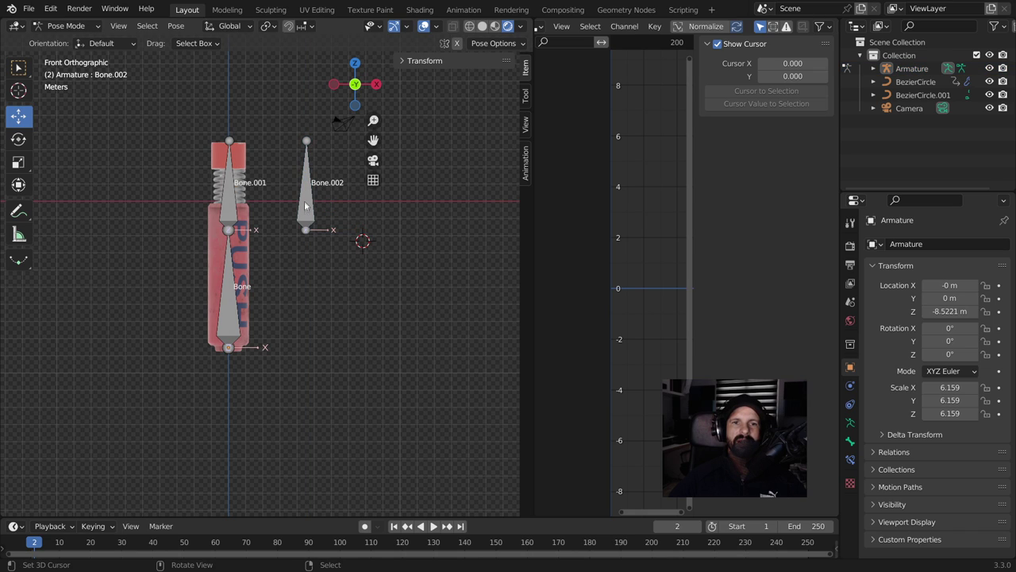
pyautogui.scroll(-2, 316, 323)
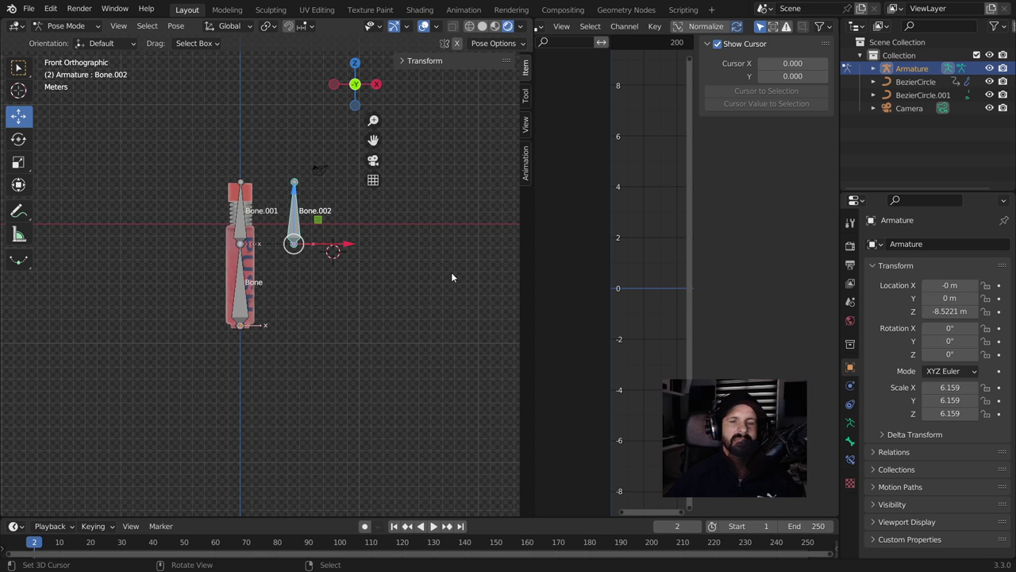
# Zoom in on the bones and select Bone.001, then Bone.002
pyautogui.scroll(2, 363, 331)
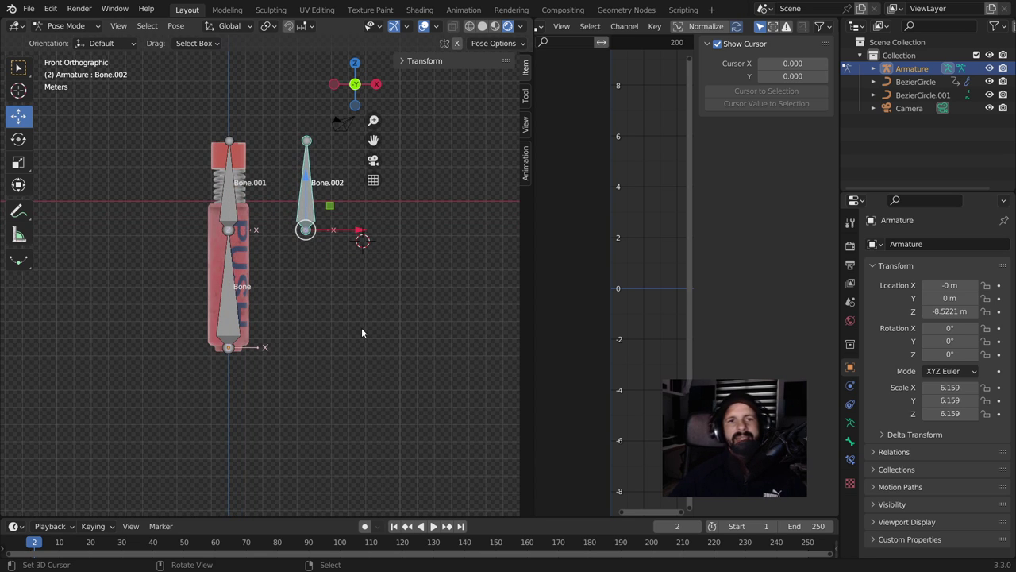
pyautogui.keyDown('ctrl'); pyautogui.scroll(2, 344, 294); pyautogui.keyUp('ctrl')
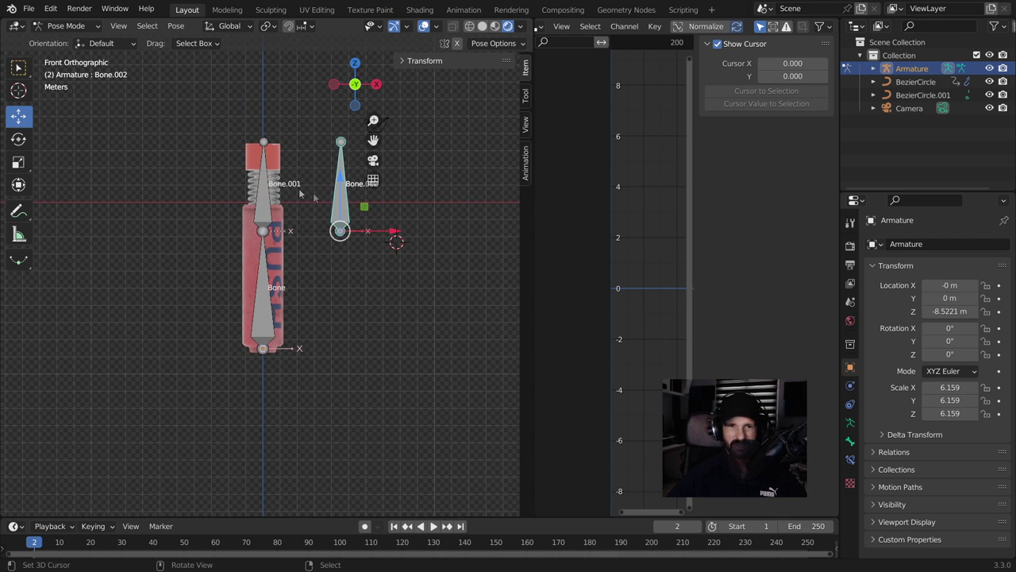
pyautogui.click(265, 204)
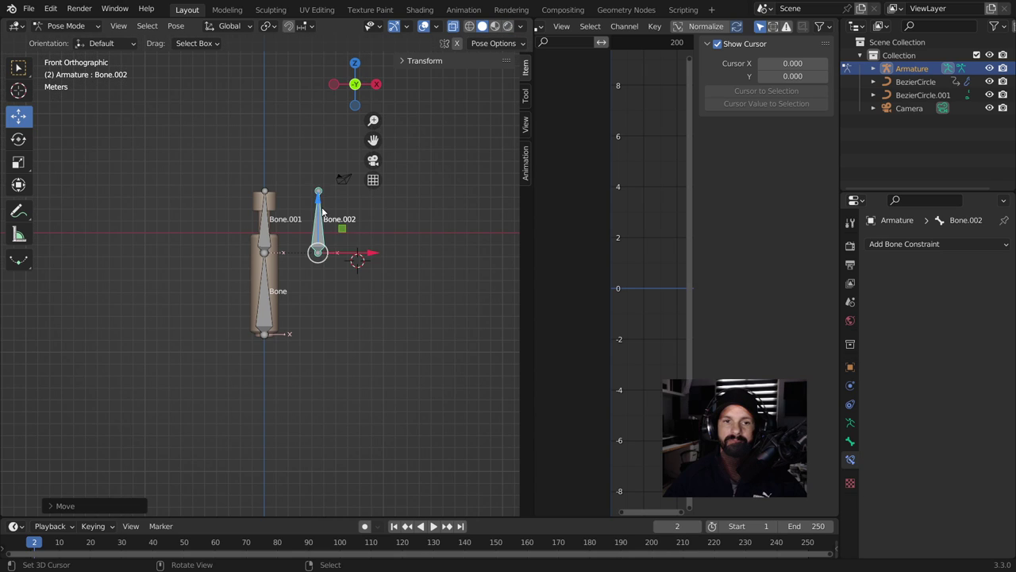
pyautogui.click(319, 187)
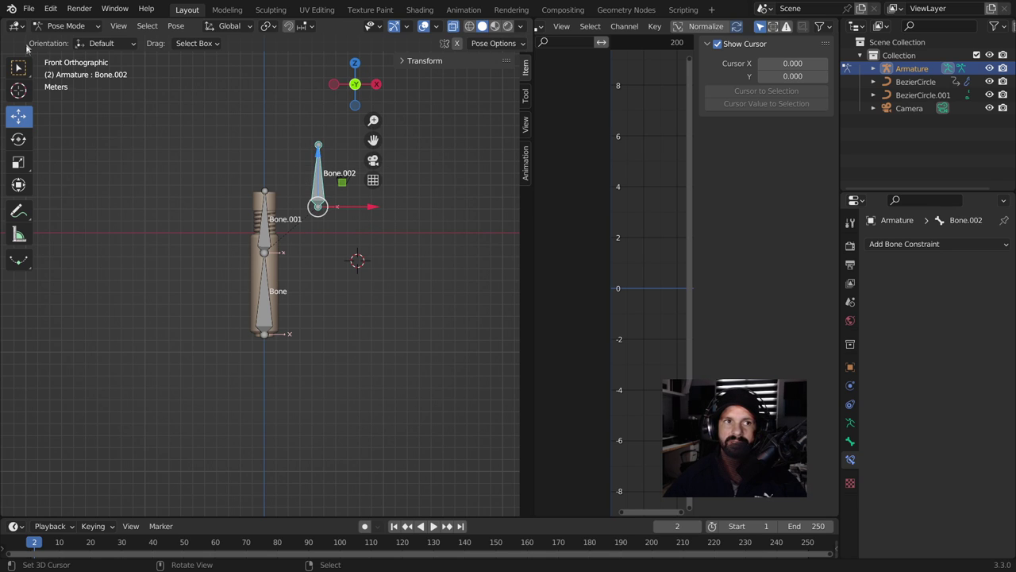
# Add a Copy Location bone constraint to Bone.002
pyautogui.click(127, 57)
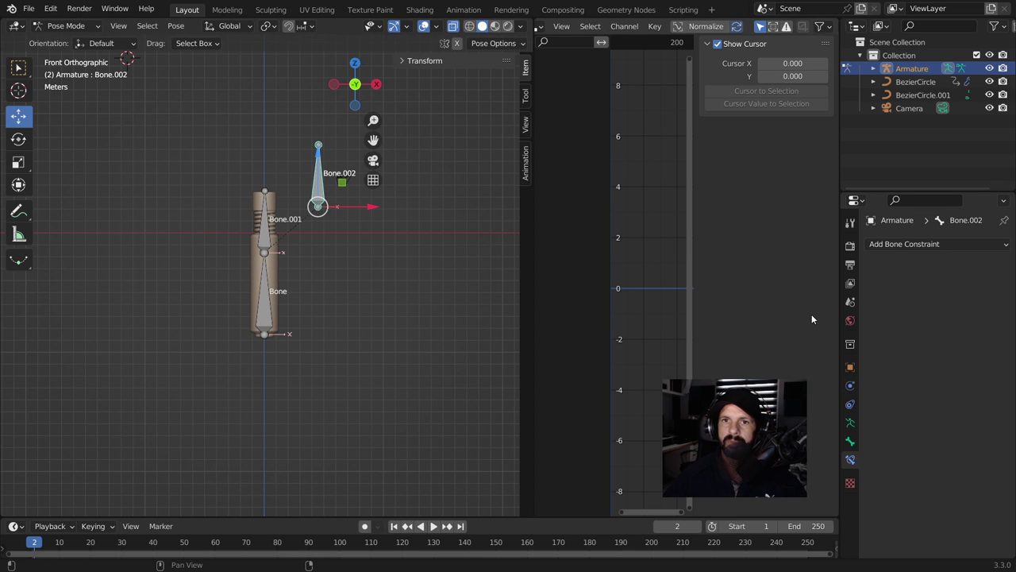
pyautogui.click(888, 246)
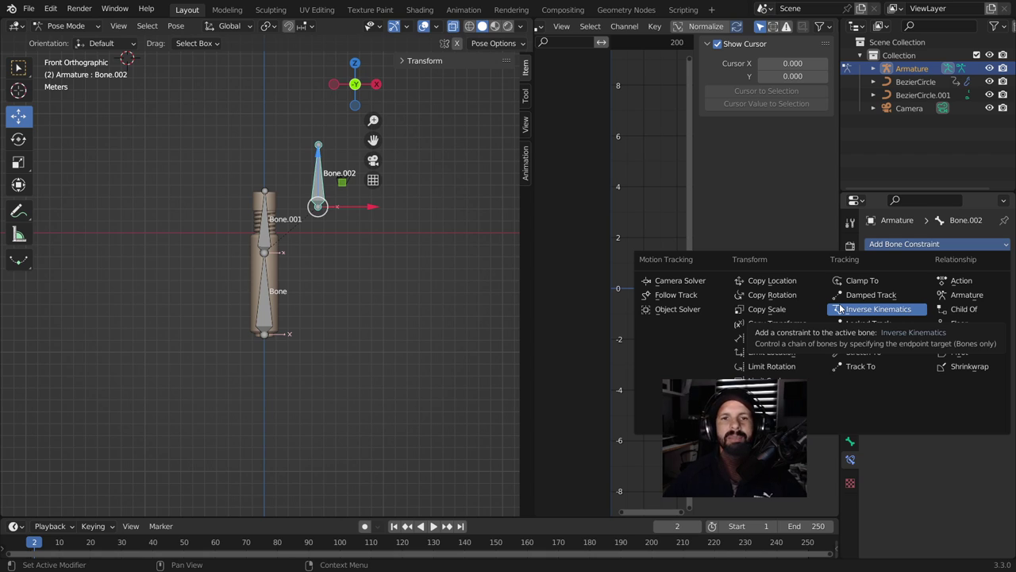
pyautogui.click(785, 279)
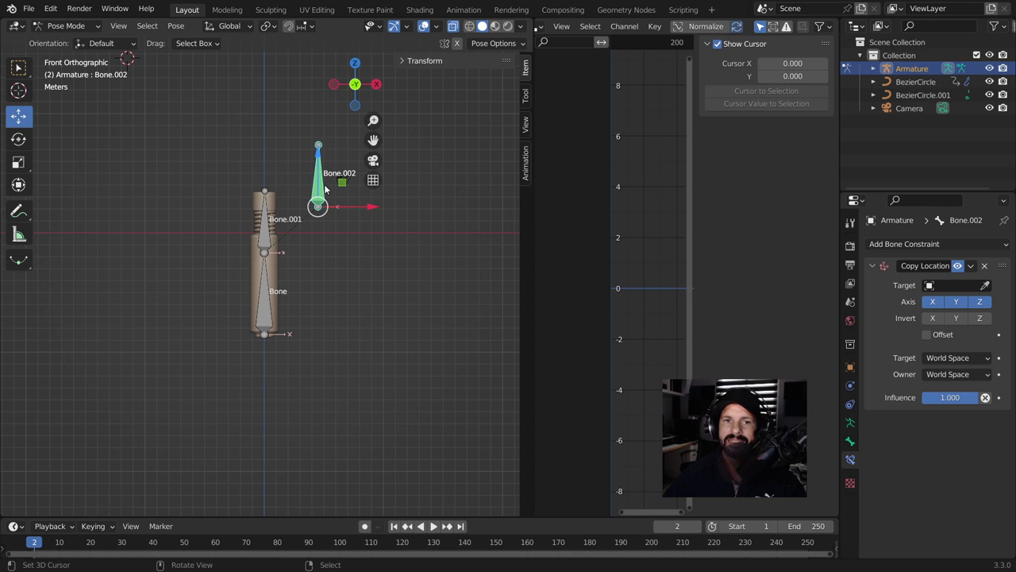
# Set the Copy Location target to the Armature with Bone.001 as the followed bone
pyautogui.click(985, 285)
pyautogui.click(268, 229)
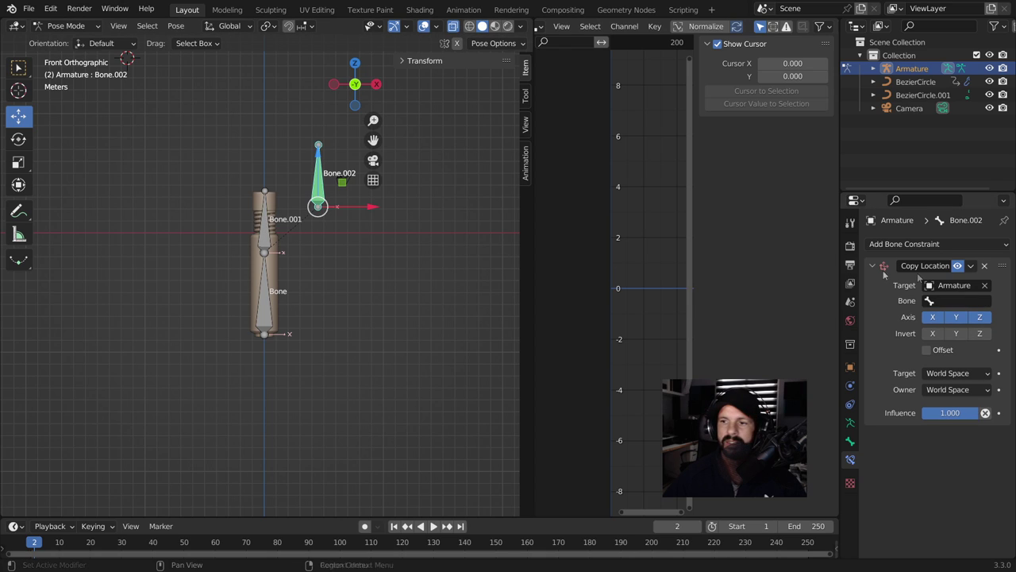
pyautogui.click(967, 317)
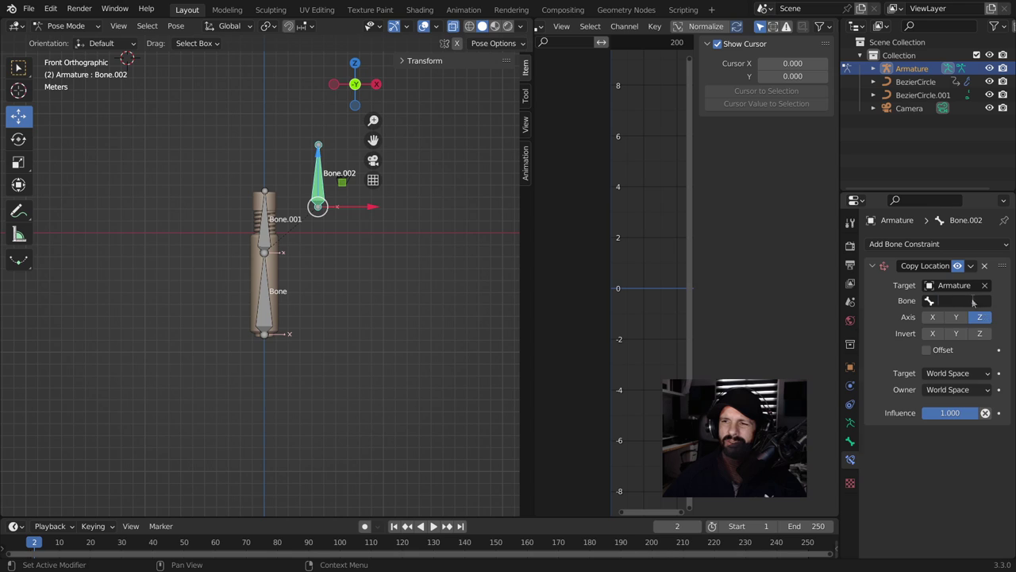
pyautogui.click(973, 301)
pyautogui.press('Down')
pyautogui.press('Return')
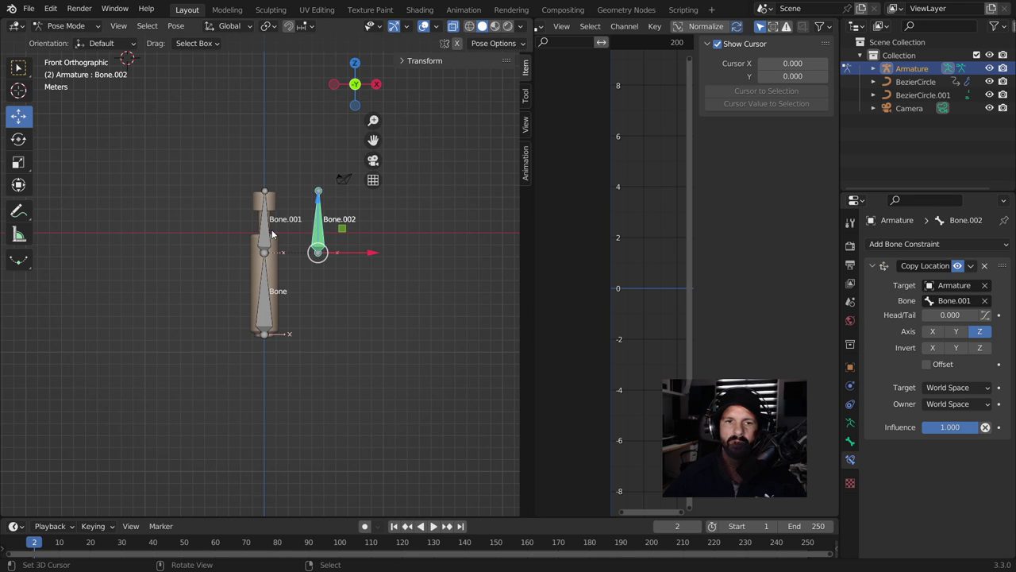
# Inspect Bone.001, then make Bone.002 the active bone again
pyautogui.click(271, 233)
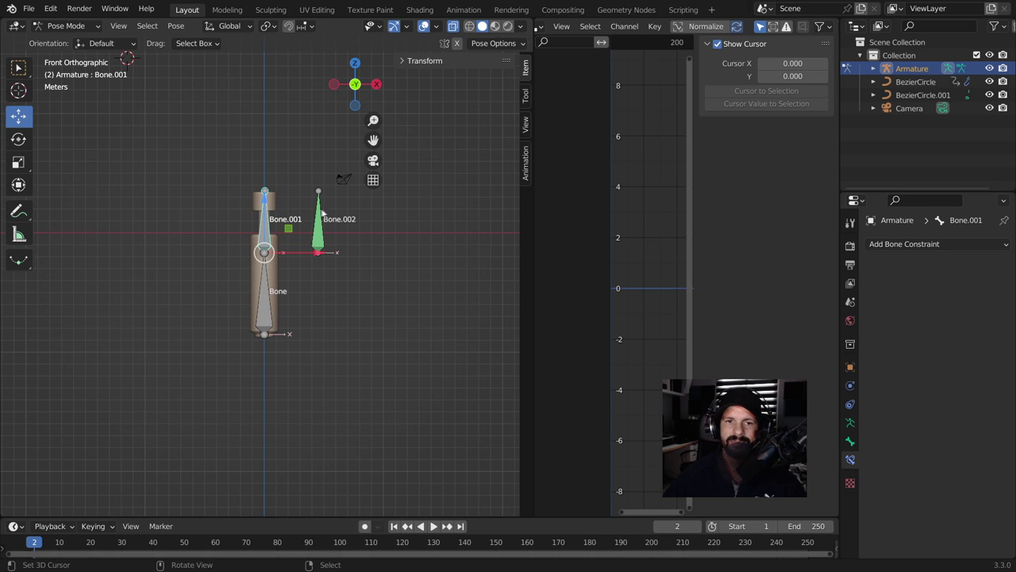
pyautogui.click(322, 236)
pyautogui.click(322, 191)
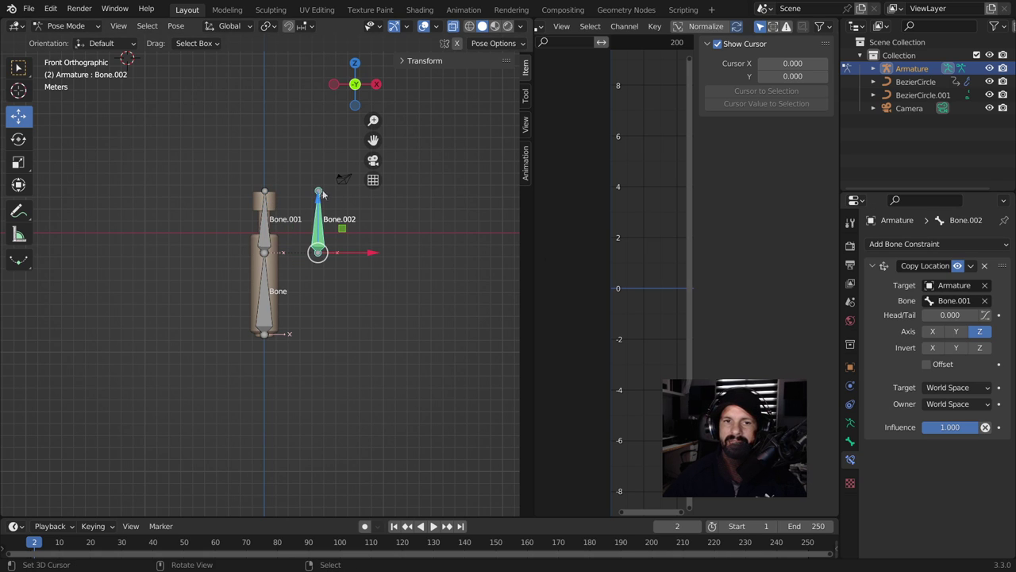
# Set both the Copy Location target and owner spaces to Local Space
pyautogui.click(954, 387)
pyautogui.click(900, 468)
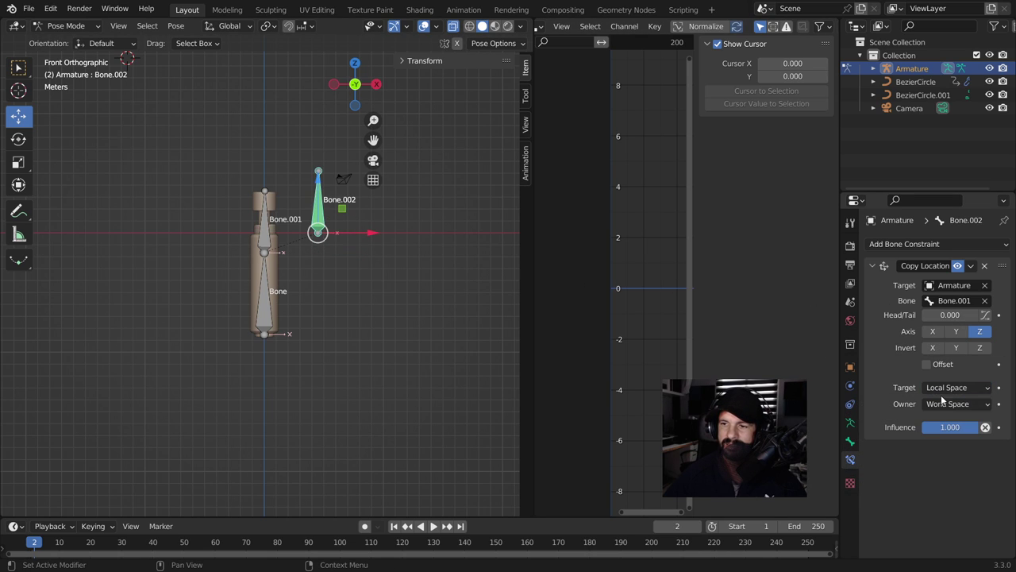
pyautogui.click(944, 404)
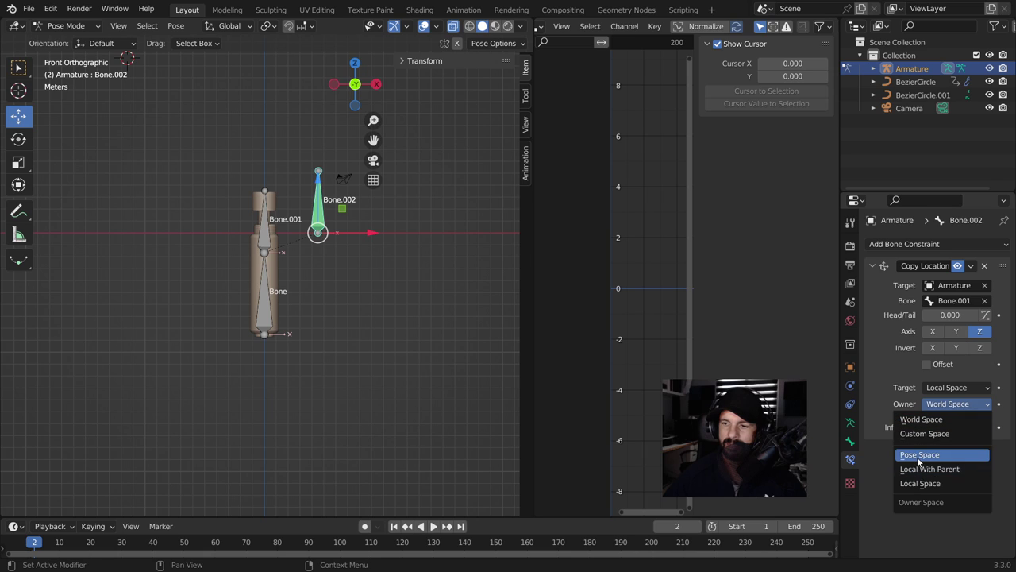
pyautogui.click(918, 484)
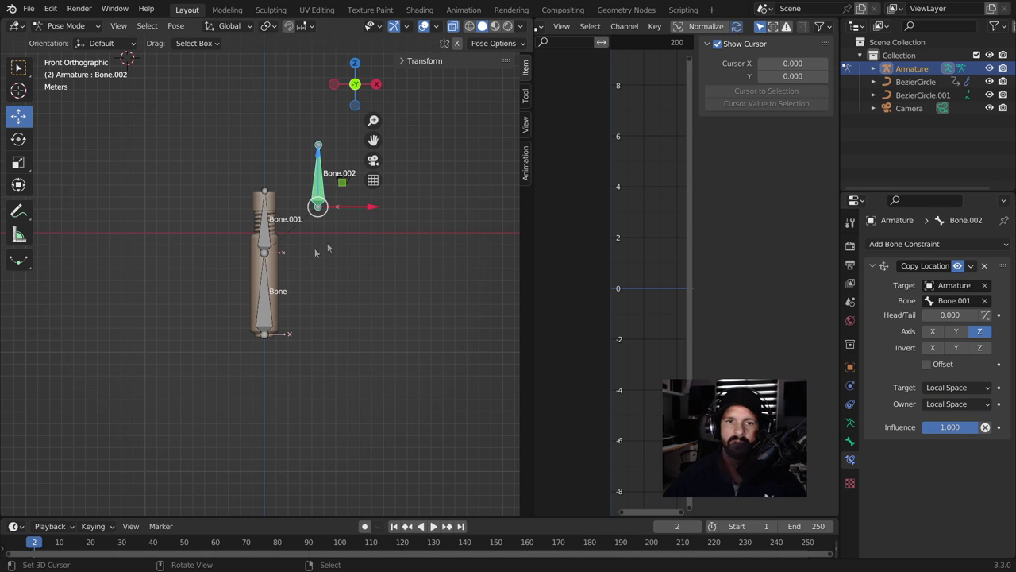
# Test by moving Bone.001, then set the constraint to copy only the Y axis
pyautogui.click(265, 233)
pyautogui.moveTo(265, 214); pyautogui.dragTo(265, 204)
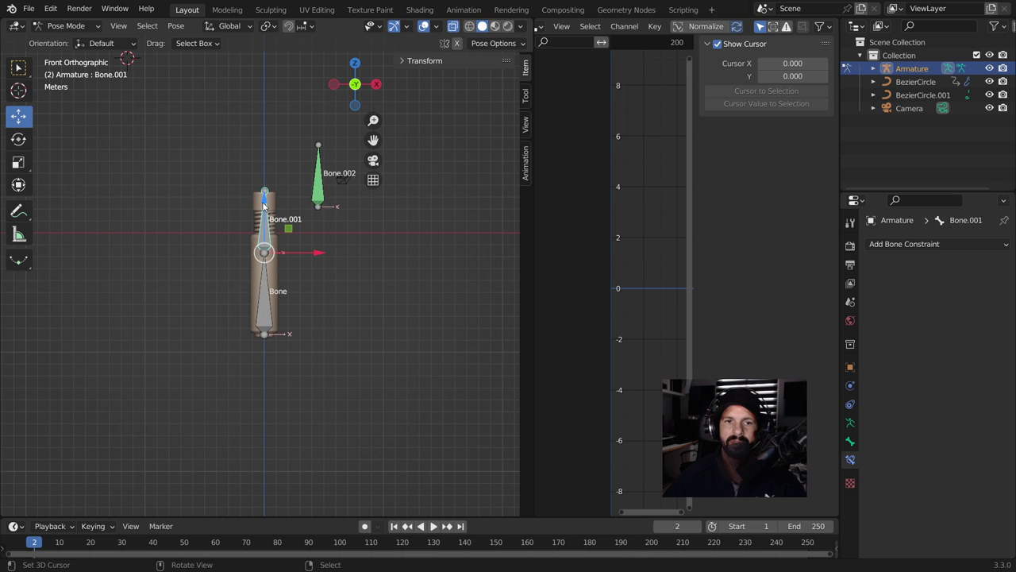
pyautogui.click(315, 186)
pyautogui.click(961, 333)
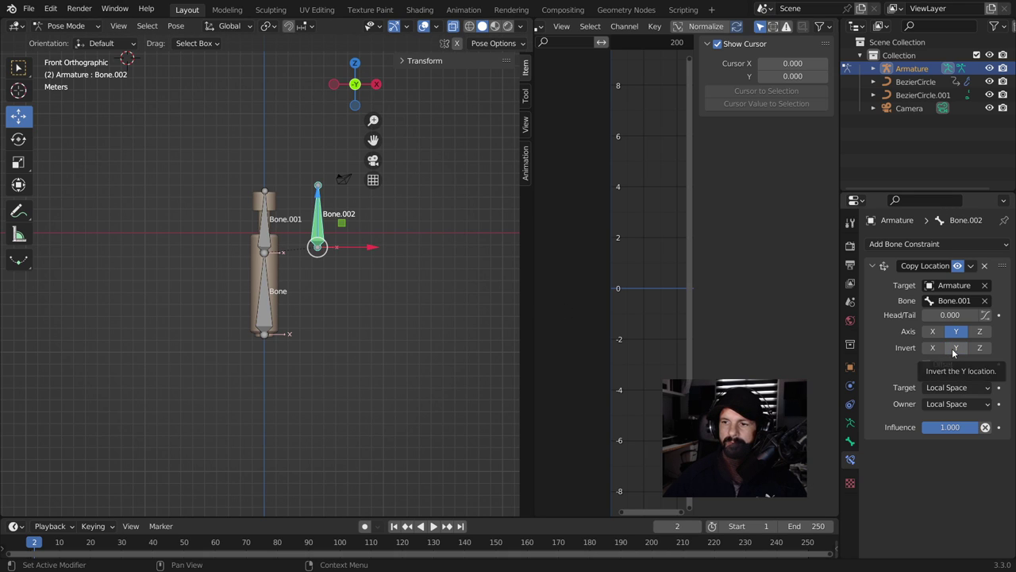
# Test-move Bone.001 upward to check Bone.002 follows it, then reset the bones with Alt+G
pyautogui.click(267, 229)
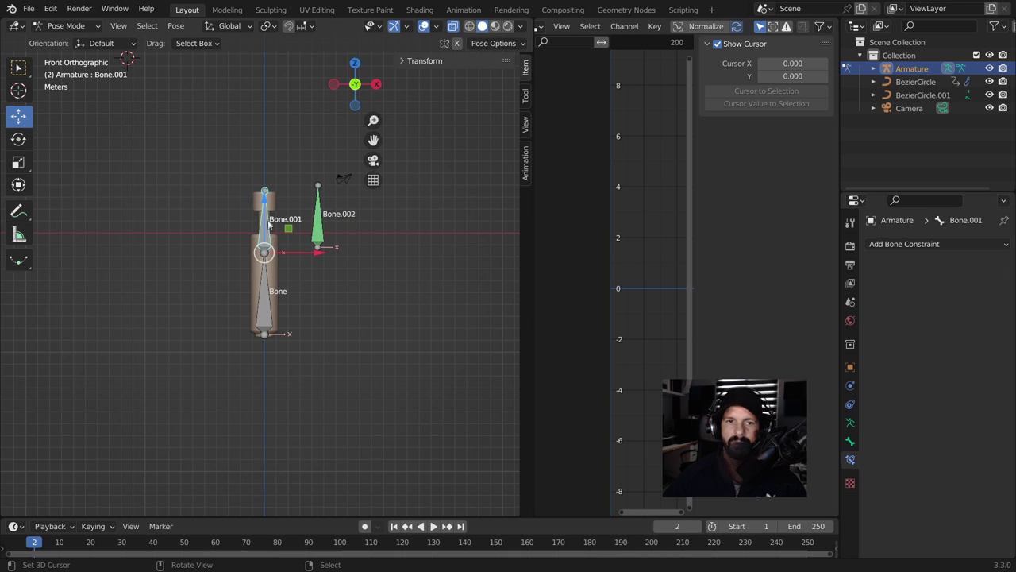
pyautogui.press('g')
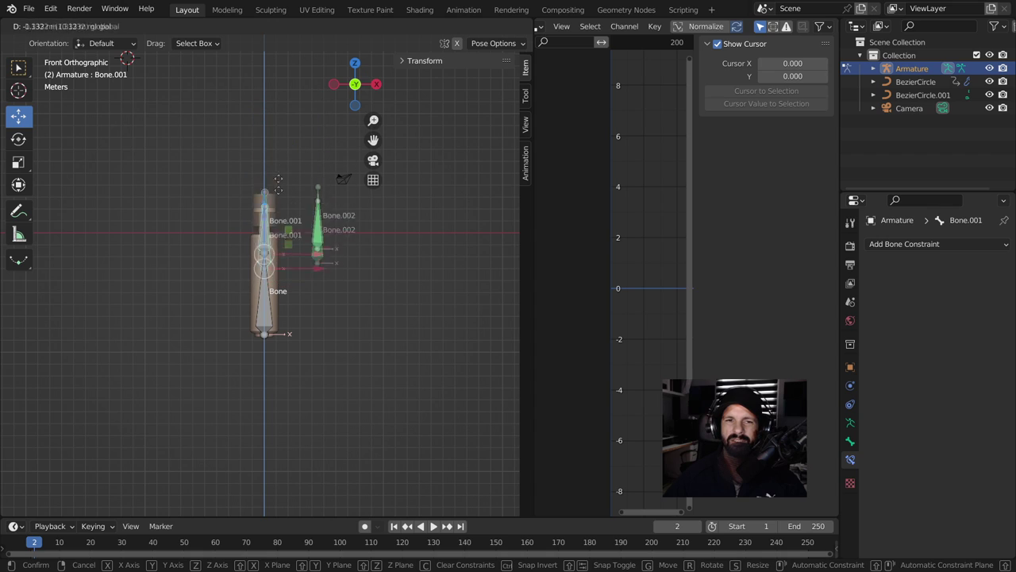
pyautogui.click(280, 150)
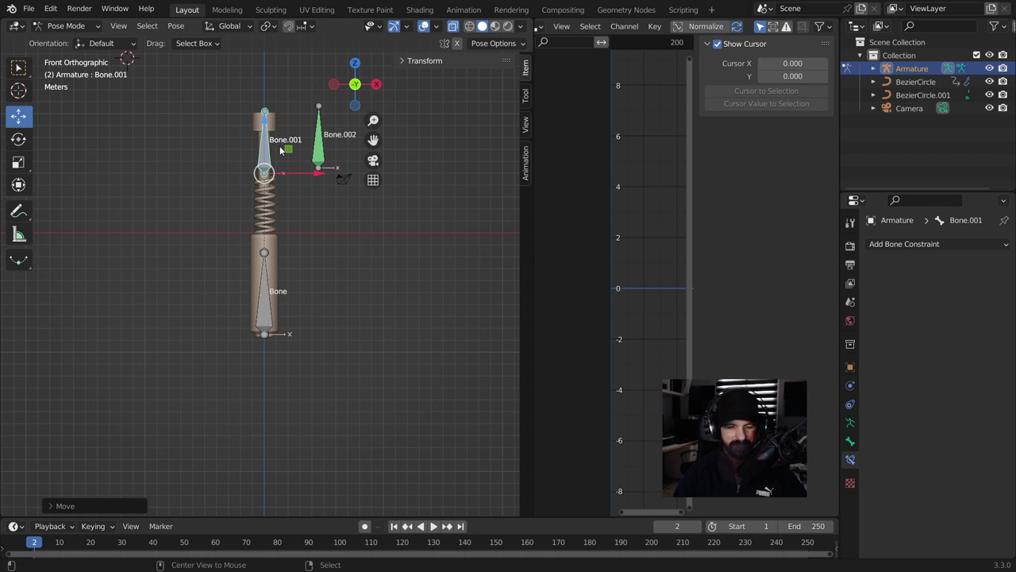
pyautogui.hotkey('alt', 'g')
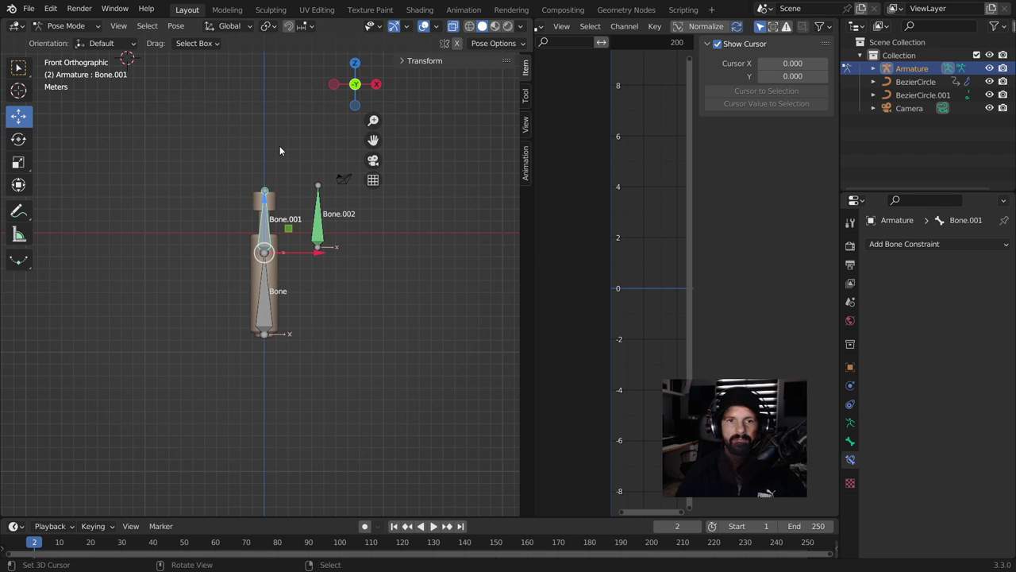
# Reselect Bone.002 and collapse its Copy Location constraint panel
pyautogui.scroll(2, 350, 225)
pyautogui.scroll(1, 363, 270)
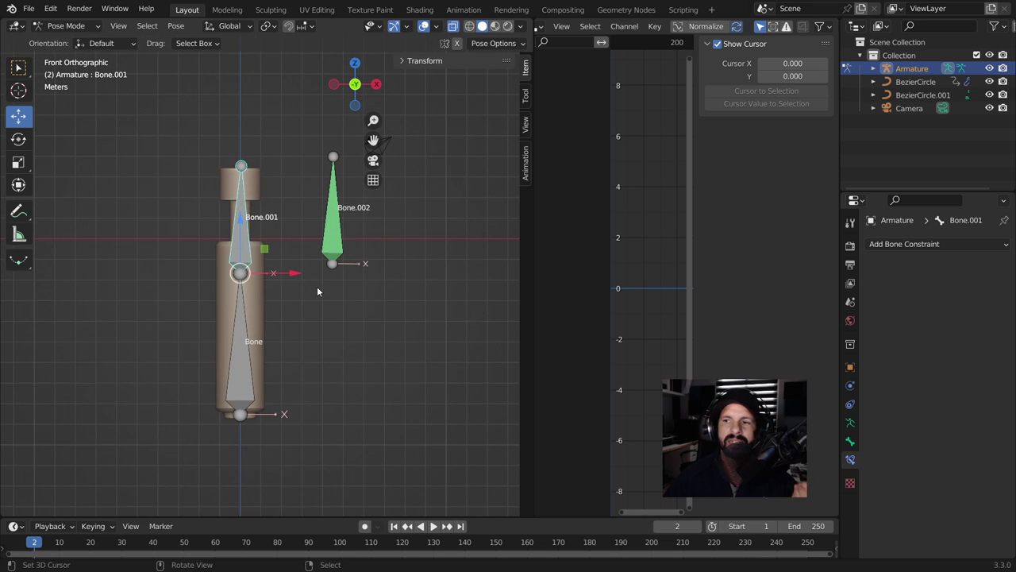
pyautogui.click(333, 249)
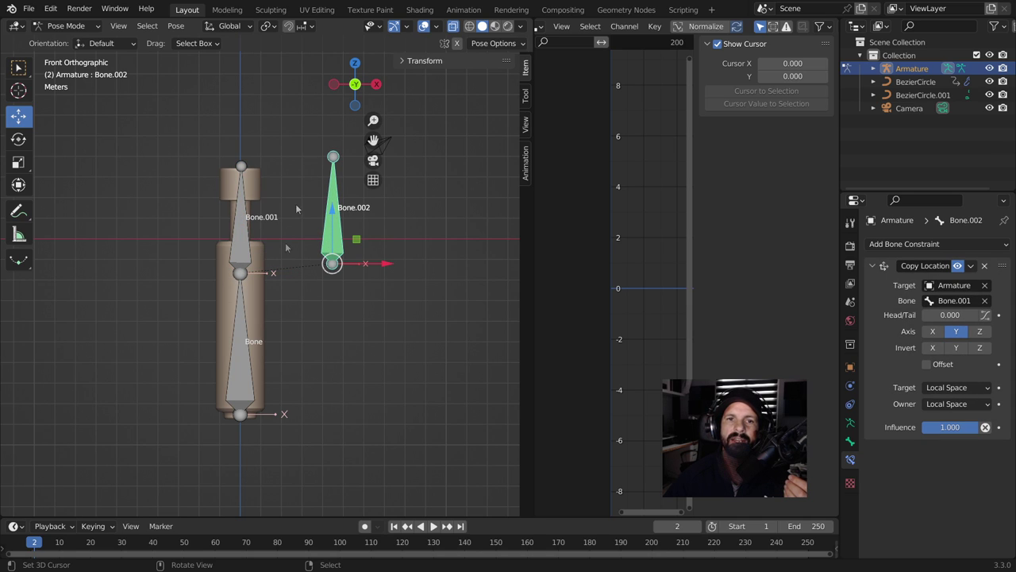
pyautogui.scroll(-1, 309, 159)
pyautogui.scroll(-1, 287, 254)
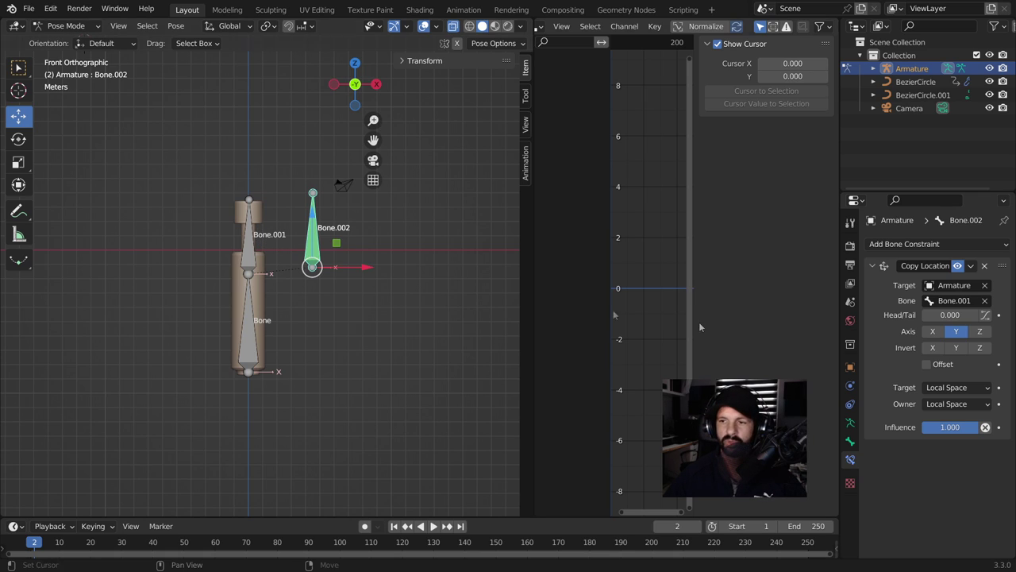
pyautogui.click(873, 265)
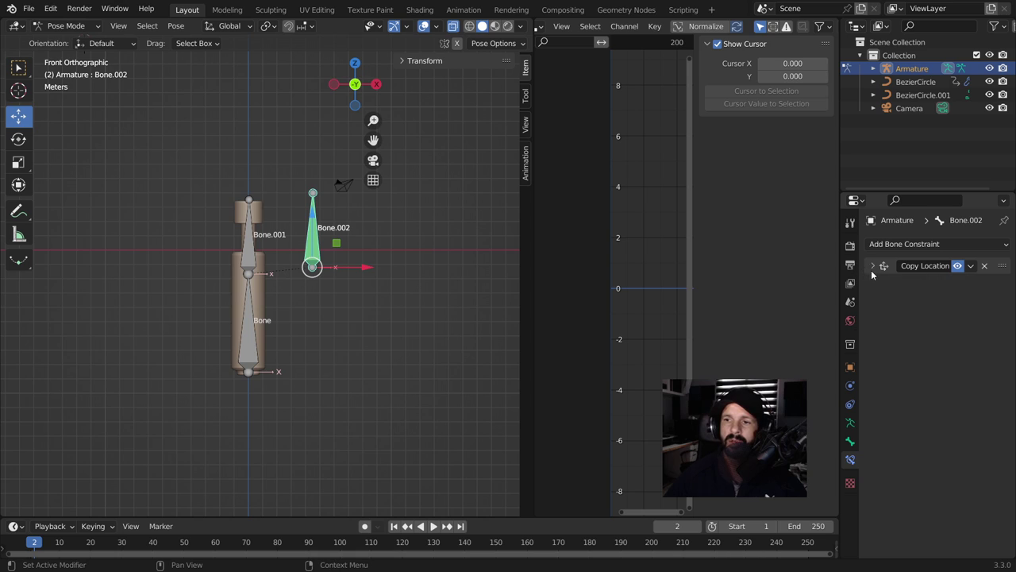
# Add a Limit Distance constraint to Bone.002 targeting the armature's Bone.001, measured from its tail
pyautogui.click(881, 243)
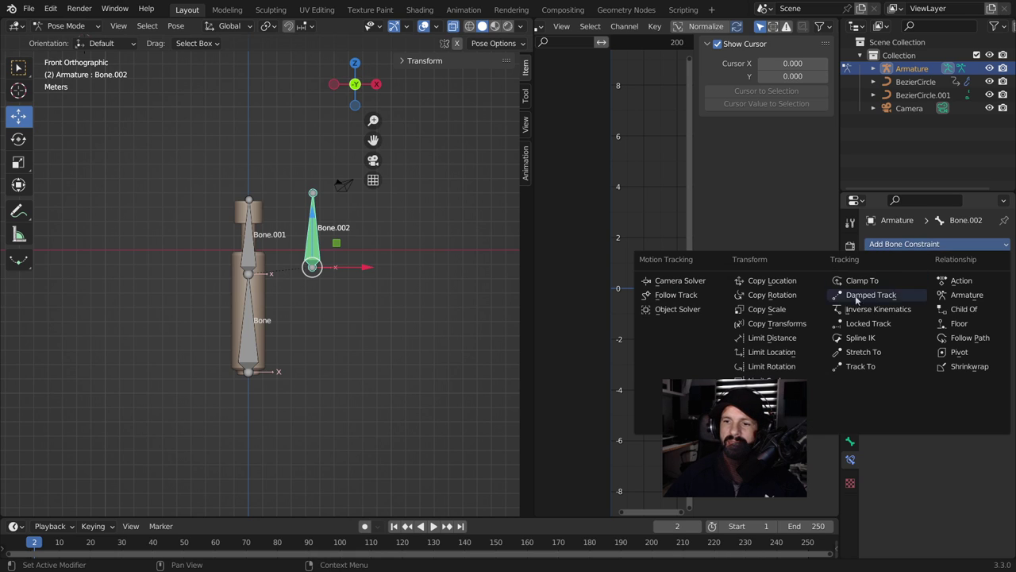
pyautogui.click(771, 339)
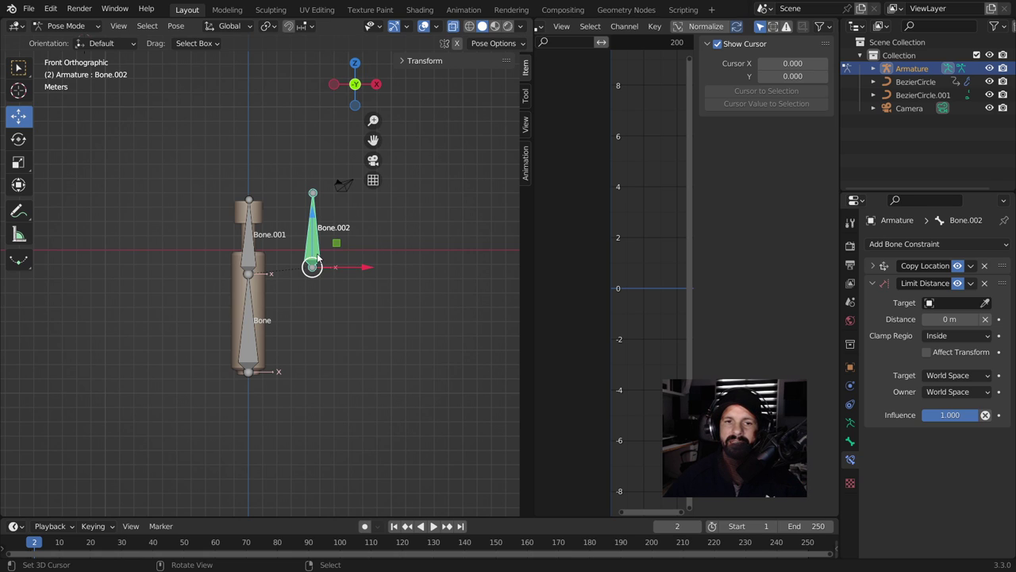
pyautogui.click(984, 305)
pyautogui.click(252, 246)
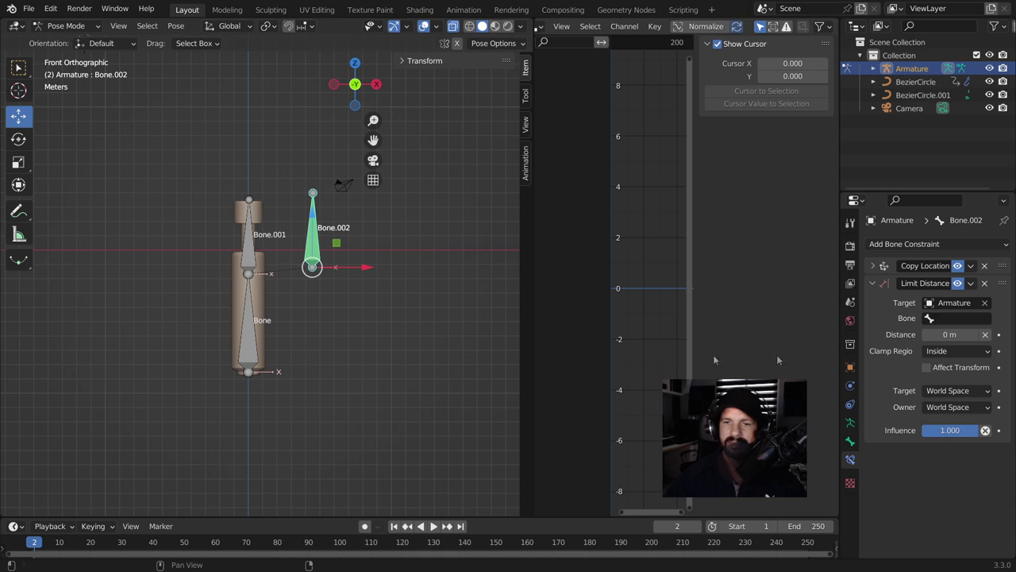
pyautogui.click(953, 318)
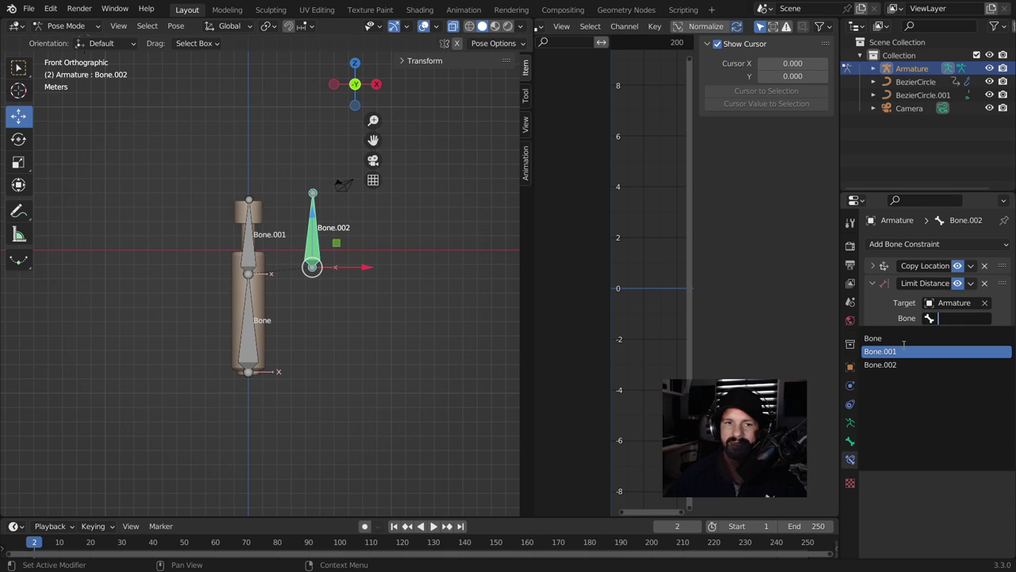
pyautogui.click(904, 349)
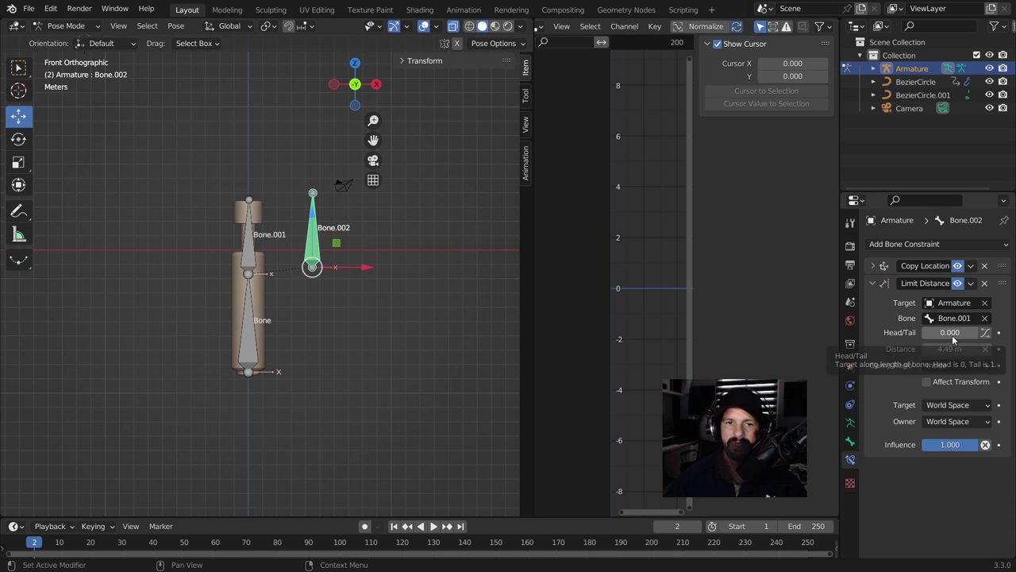
pyautogui.moveTo(948, 336); pyautogui.dragTo(992, 333)
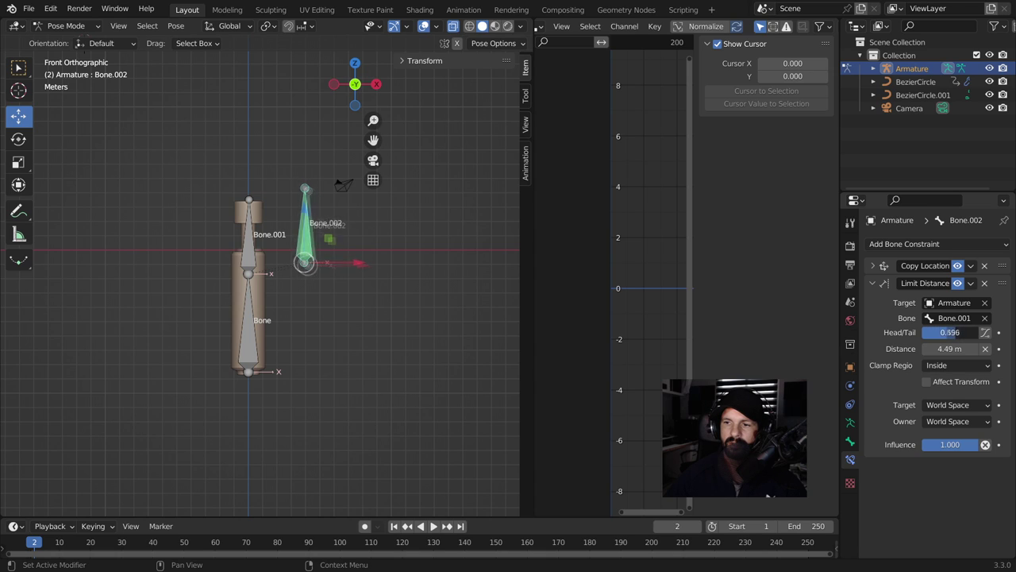
# Set the Limit Distance target and owner spaces to Local Space and the distance to 0.392 m
pyautogui.click(947, 406)
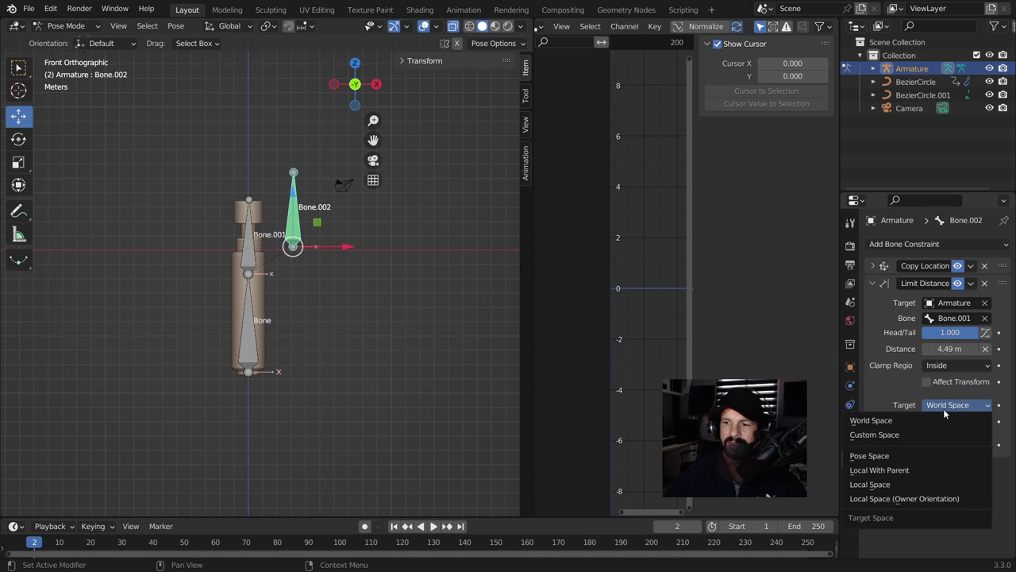
pyautogui.click(923, 486)
pyautogui.click(949, 422)
pyautogui.click(937, 501)
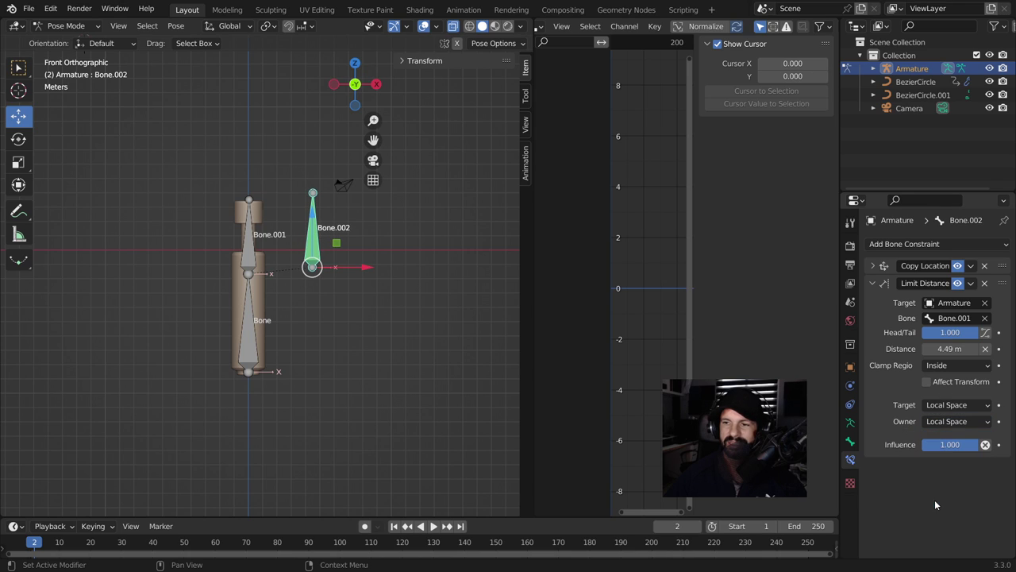
pyautogui.moveTo(950, 349); pyautogui.dragTo(981, 349)
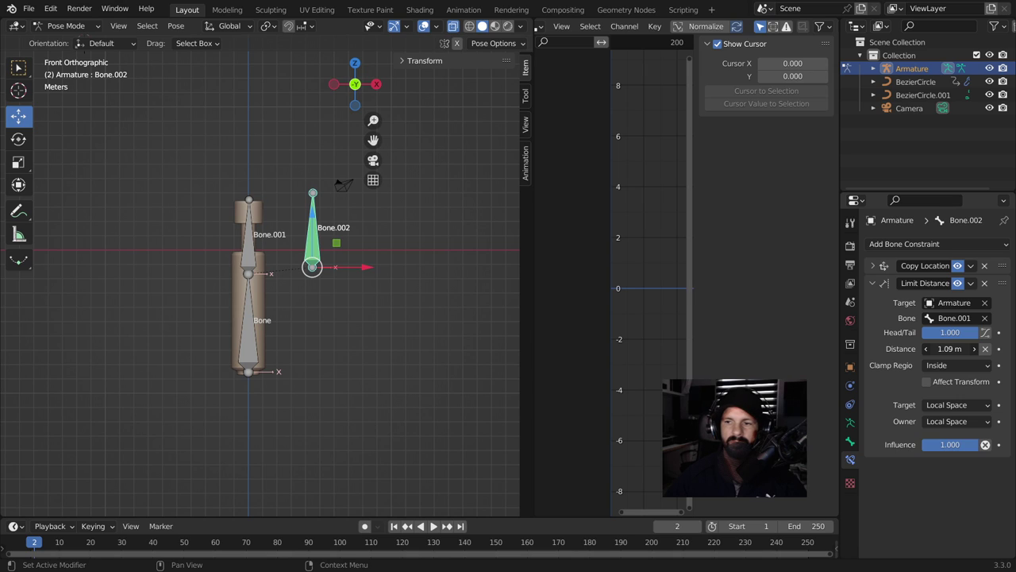
pyautogui.moveTo(926, 354); pyautogui.dragTo(733, 345)
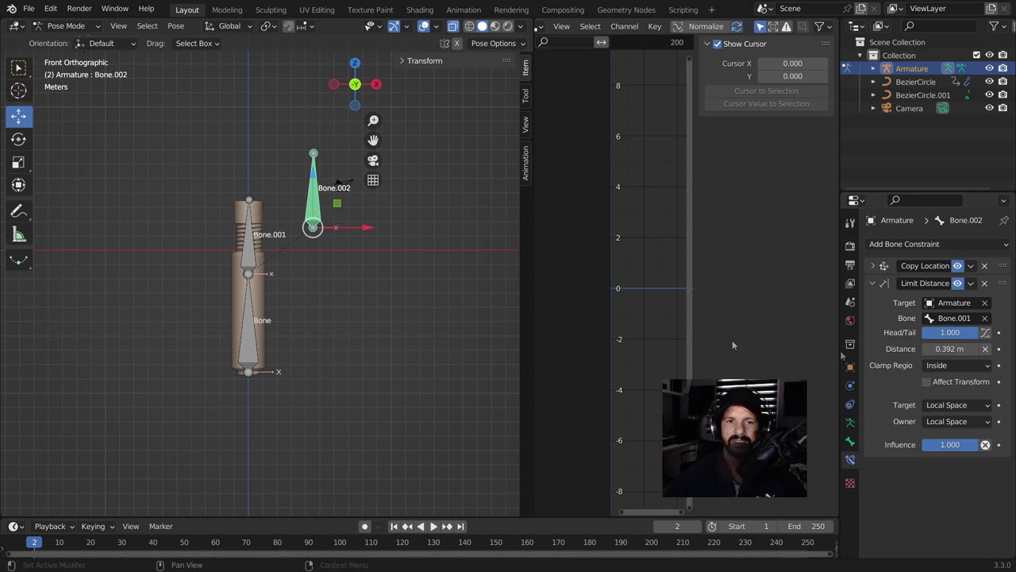
pyautogui.click(254, 221)
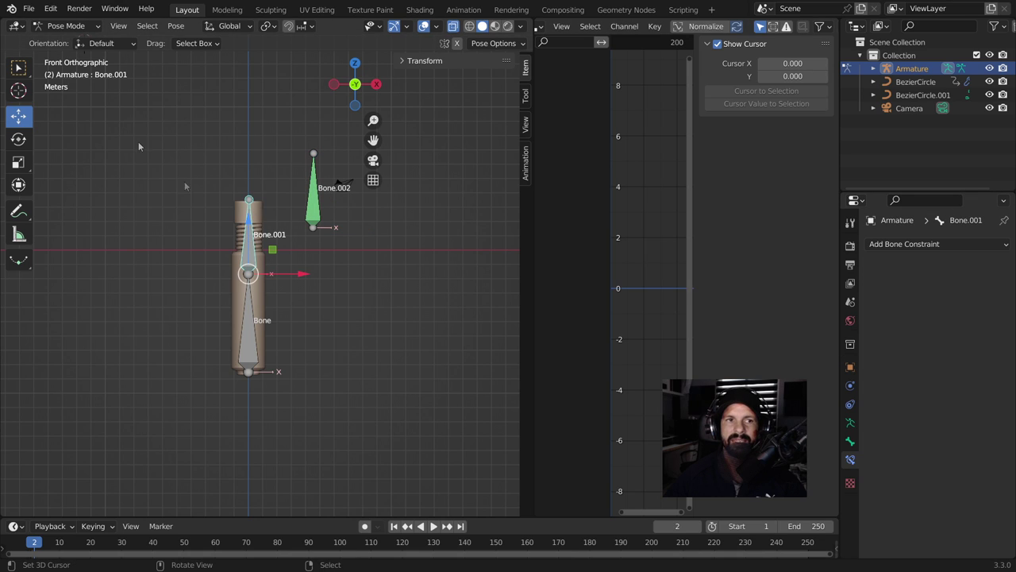
# Move Bone.001 to test the bone chain, then check Bone.002 and reselect Bone.001
pyautogui.press('g')
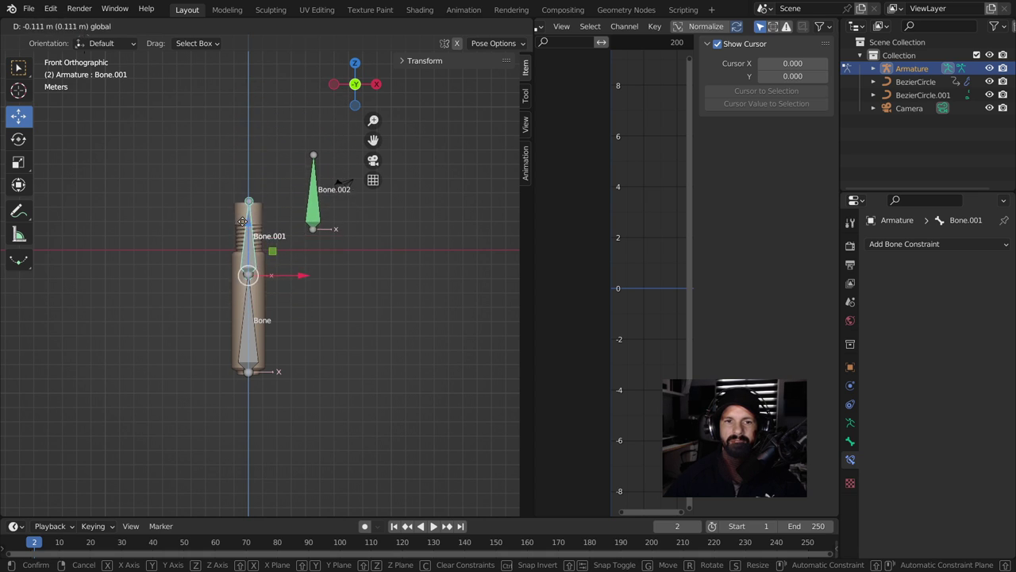
pyautogui.click(247, 227)
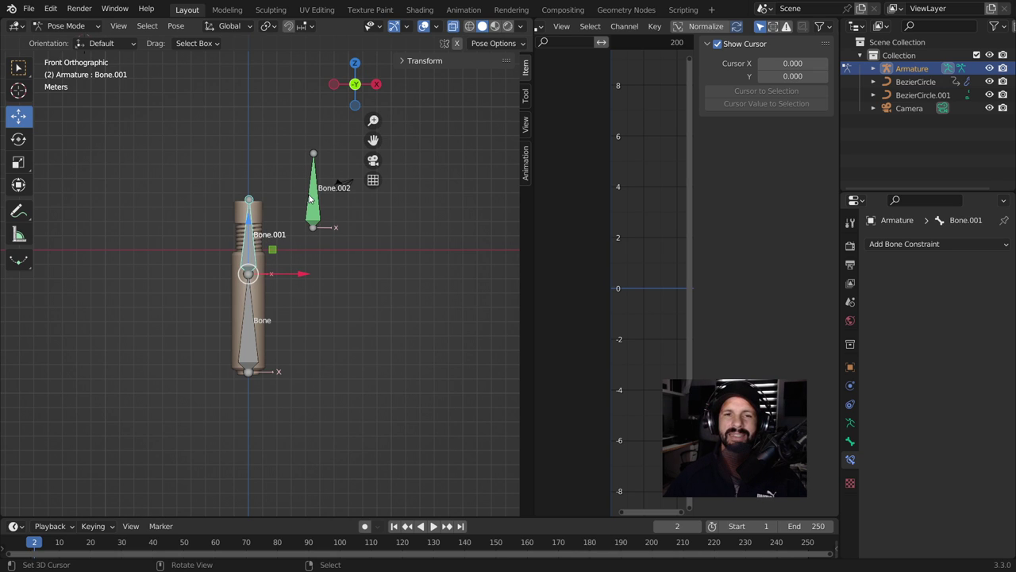
pyautogui.click(310, 198)
pyautogui.click(258, 232)
# Switch the armature to Object Mode and select the BezierCircle spring
pyautogui.click(66, 26)
pyautogui.click(67, 39)
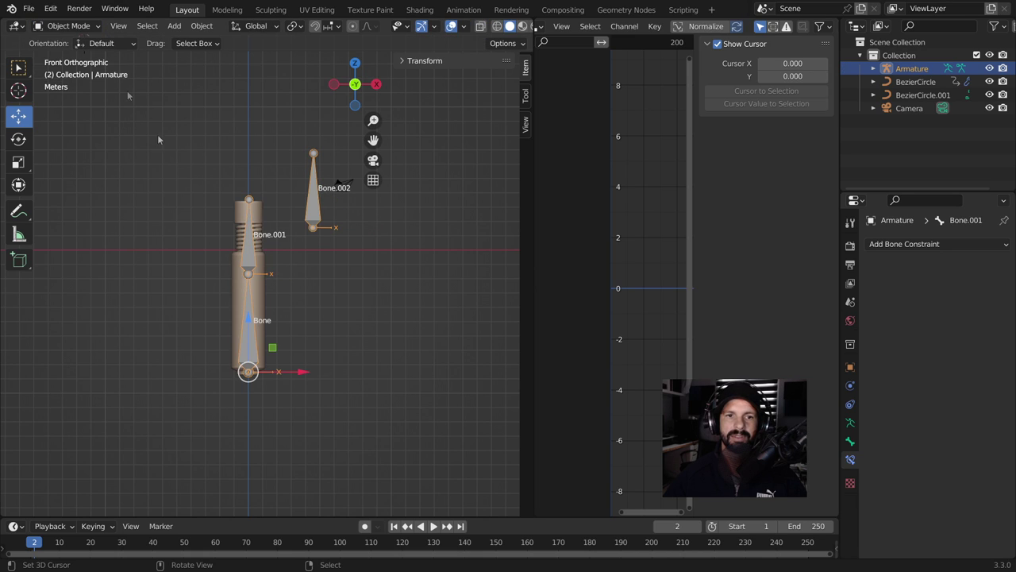
pyautogui.click(256, 231)
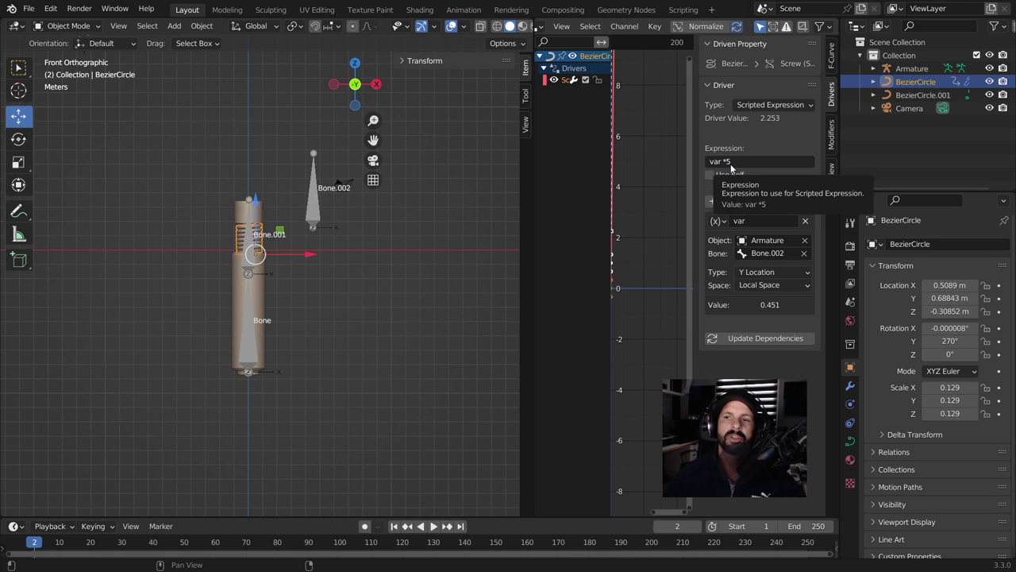
# Set the Screw driver expression to var *1 and test it by moving Bone.001 in Pose Mode, then undo
pyautogui.click(739, 162)
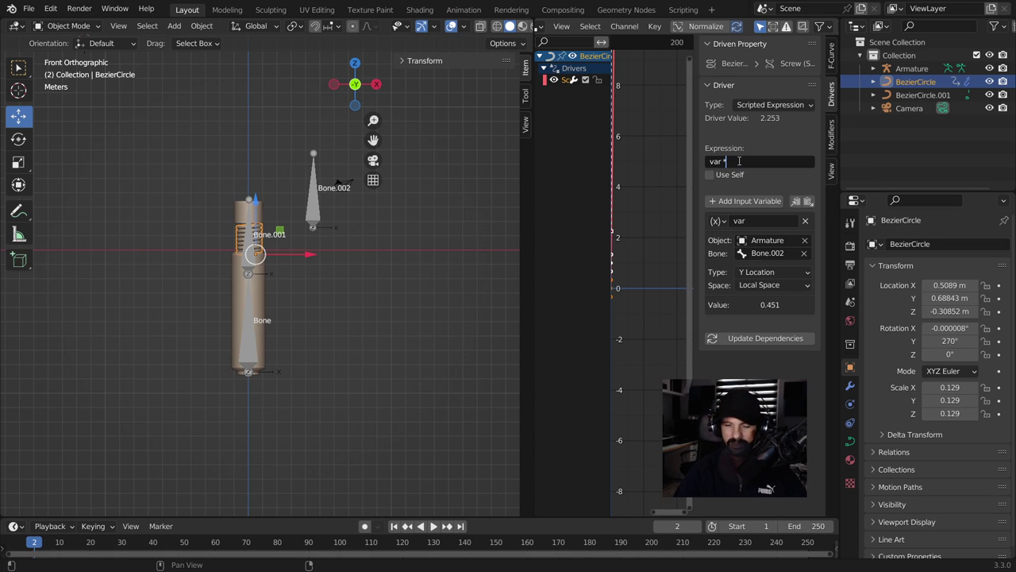
pyautogui.write('1')
pyautogui.press('Return')
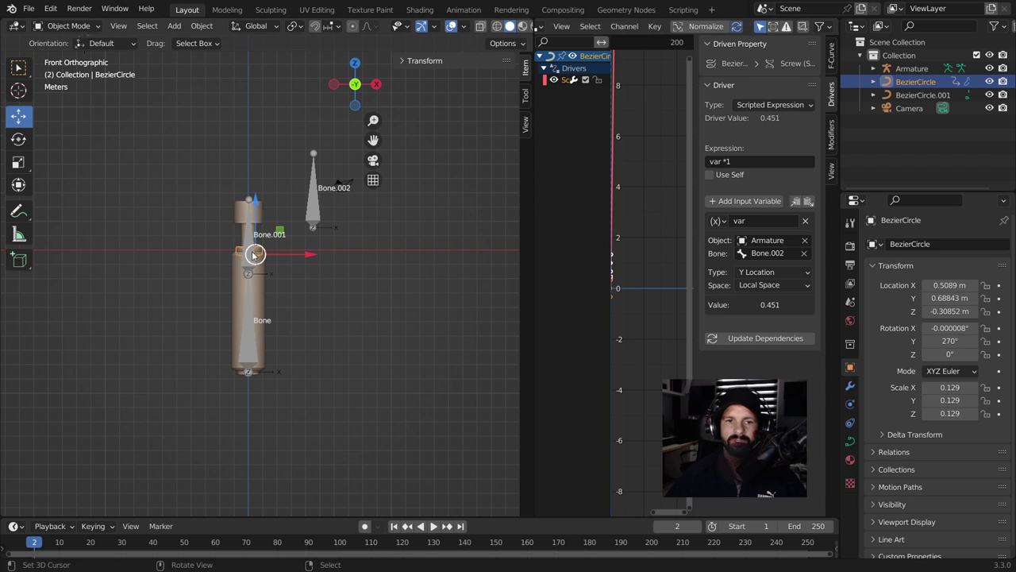
pyautogui.click(247, 222)
pyautogui.click(77, 30)
pyautogui.click(78, 68)
pyautogui.press('g')
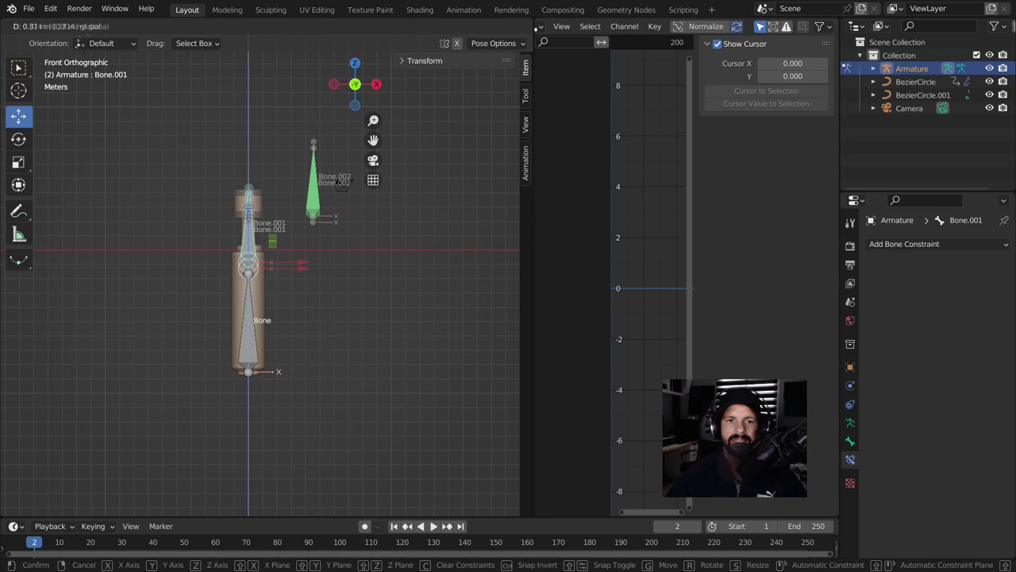
pyautogui.click(234, 450)
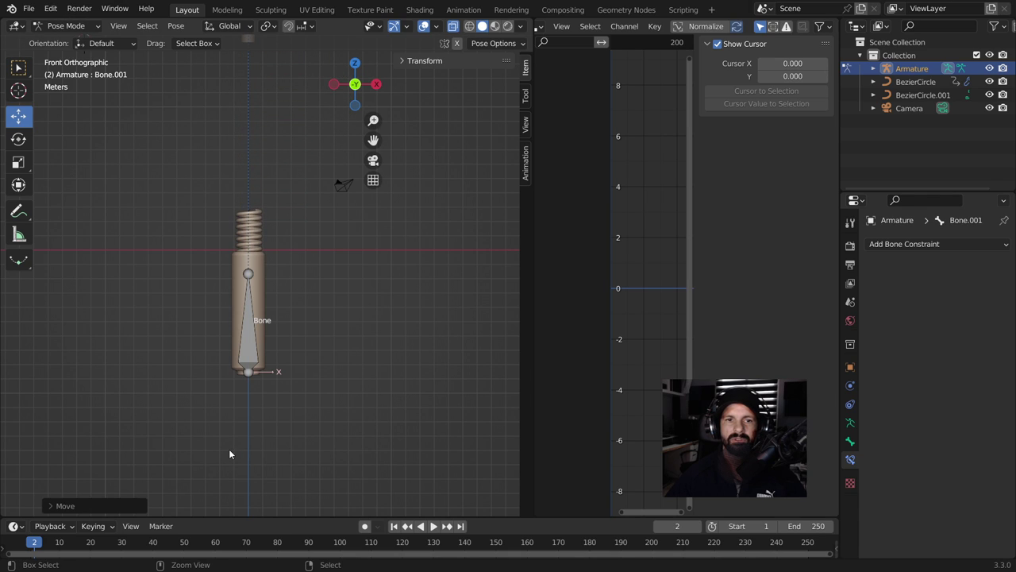
pyautogui.hotkey('ctrl', 'z')
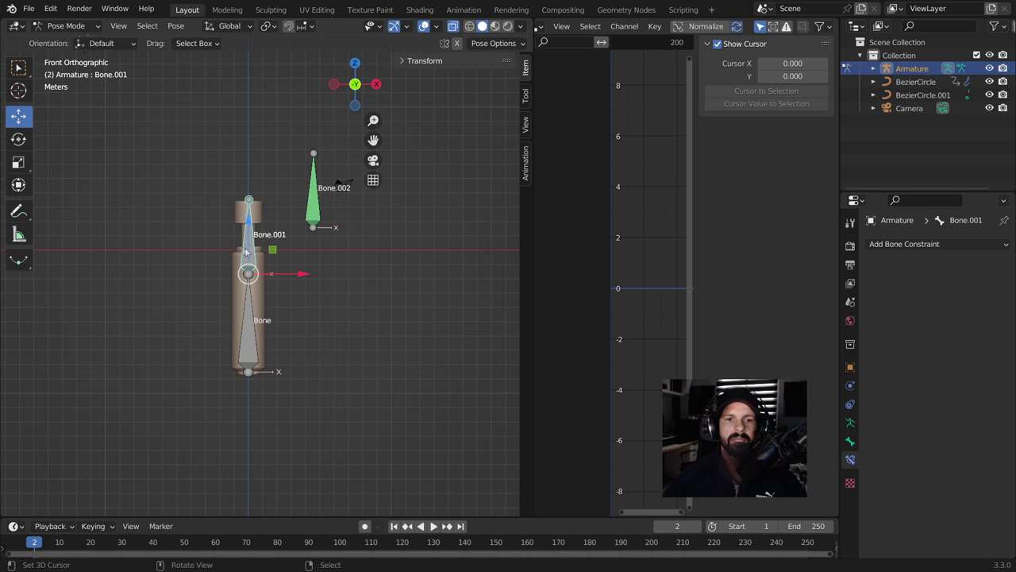
# Return to Object Mode and change the BezierCircle's driver expression to var *6
pyautogui.click(66, 26)
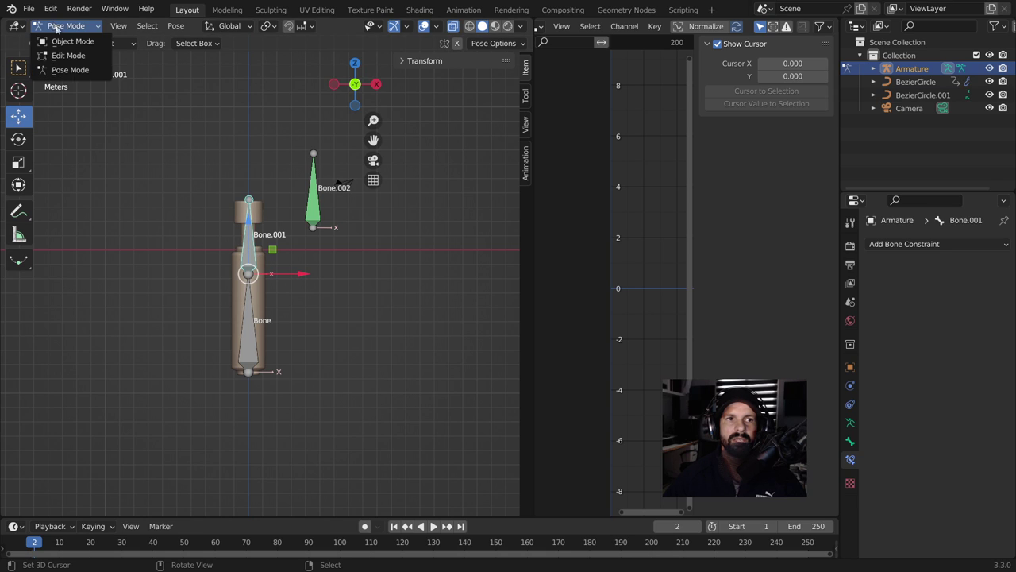
pyautogui.click(66, 25)
pyautogui.click(69, 39)
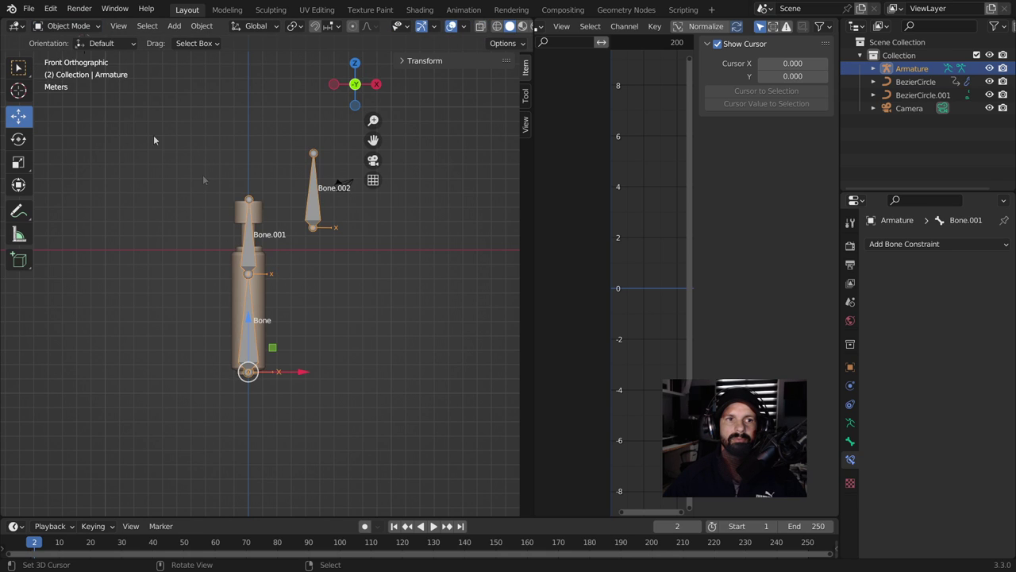
pyautogui.click(257, 251)
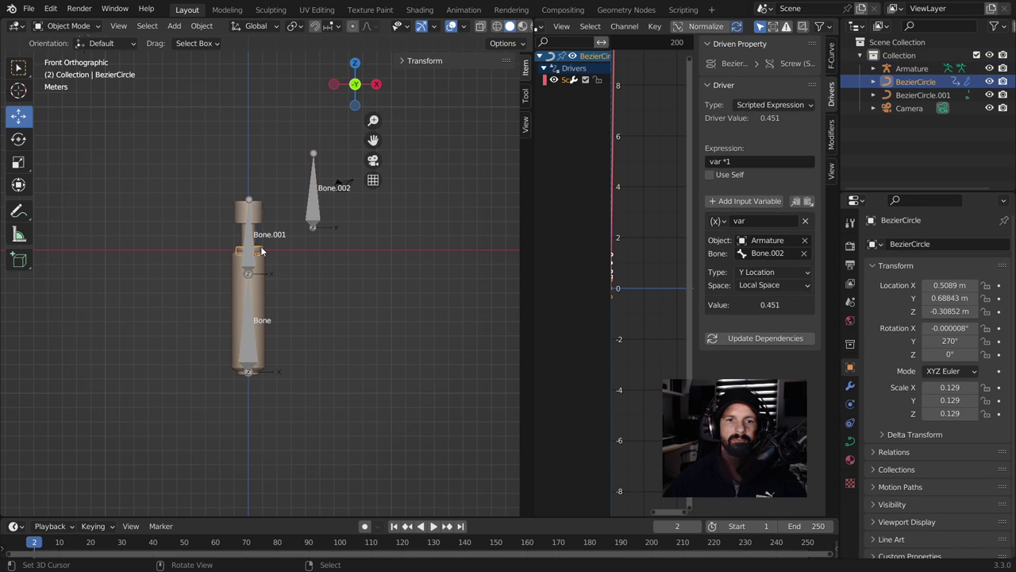
pyautogui.click(736, 160)
pyautogui.click(736, 158)
pyautogui.write('6')
pyautogui.press('Return')
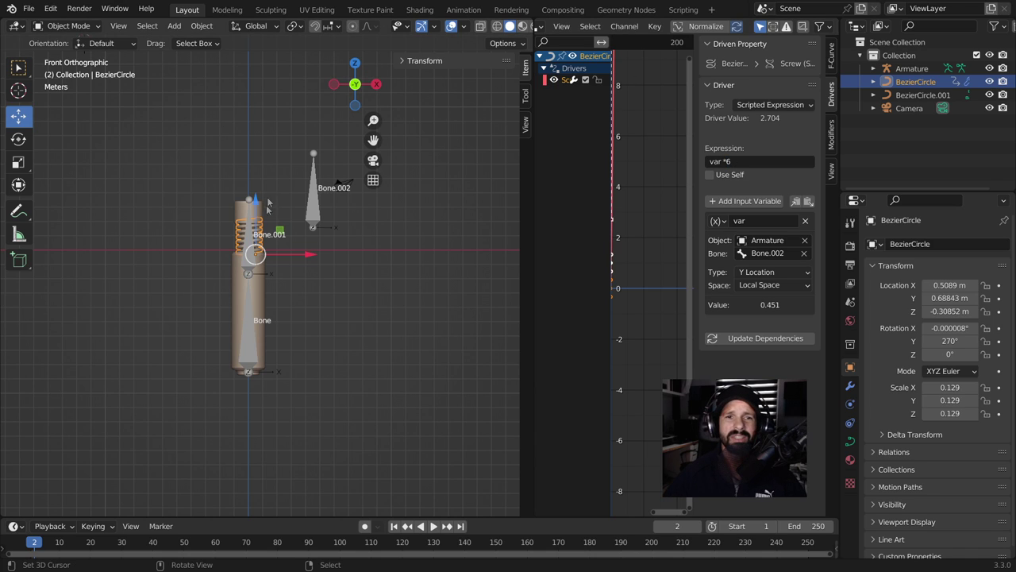
pyautogui.click(254, 236)
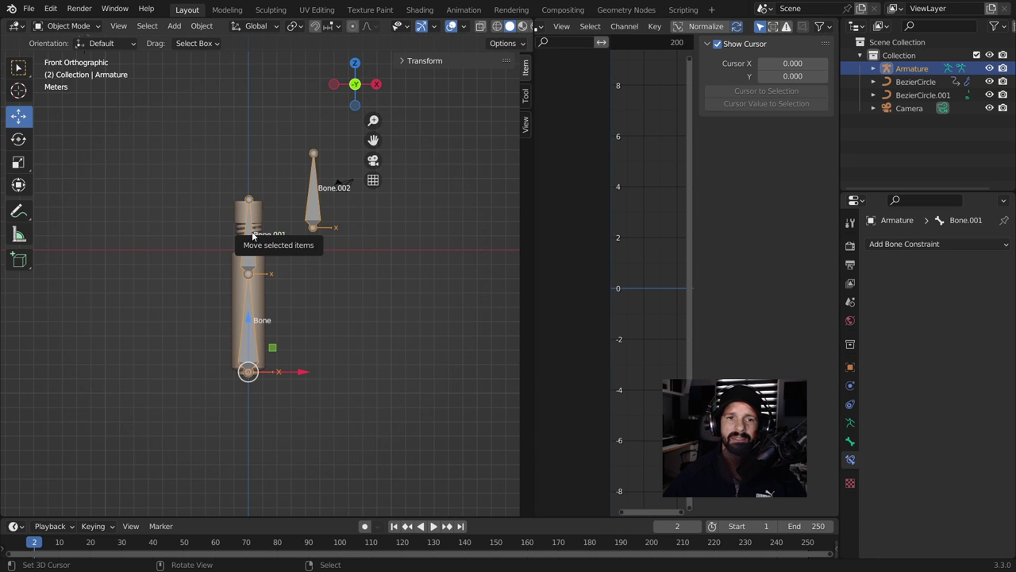
# Enter Pose Mode and move Bone.001 and Bone.002 slightly upward so the spring stretches
pyautogui.click(73, 25)
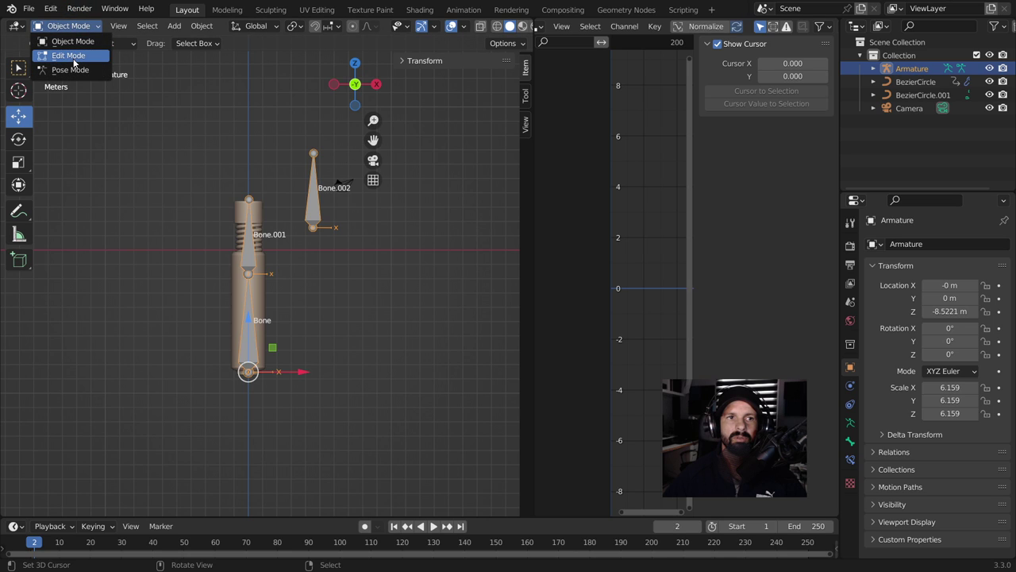
pyautogui.click(71, 70)
pyautogui.press('g')
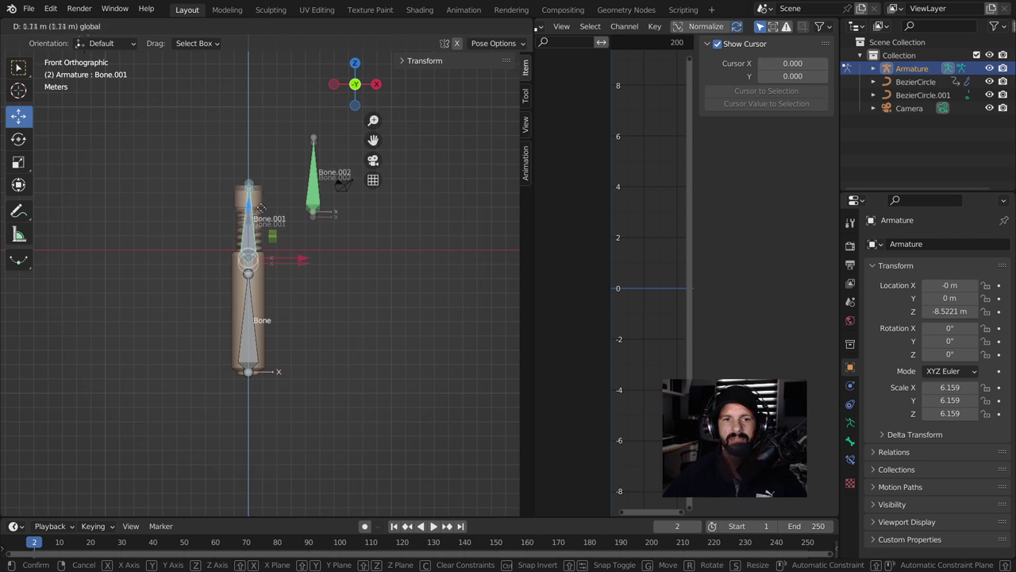
pyautogui.click(262, 217)
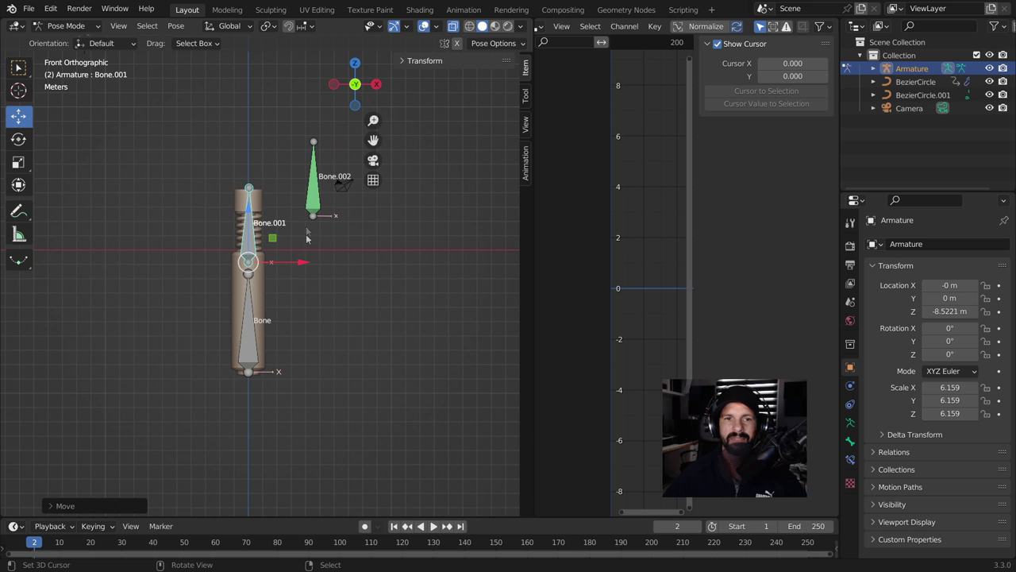